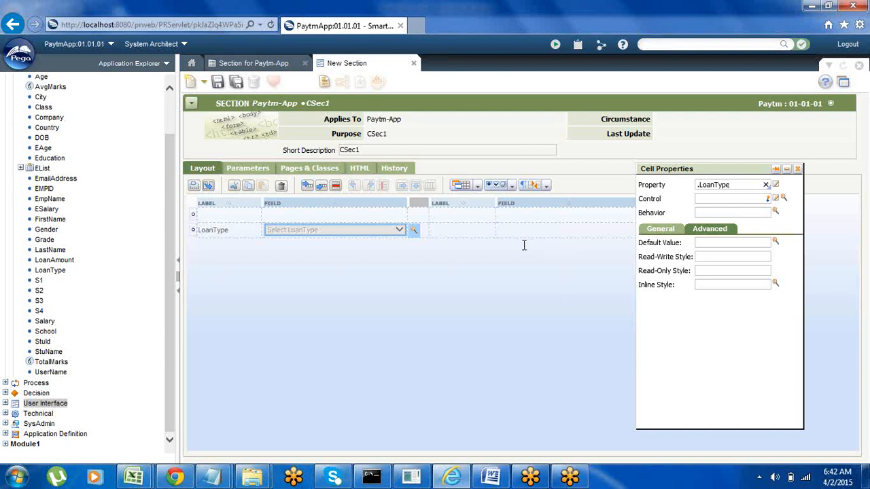
- Set the LoanType field's client event to On Change with the Refresh this Section action, save it and close the cell properties
{"action": "left_click", "coordinate": [776, 213]}
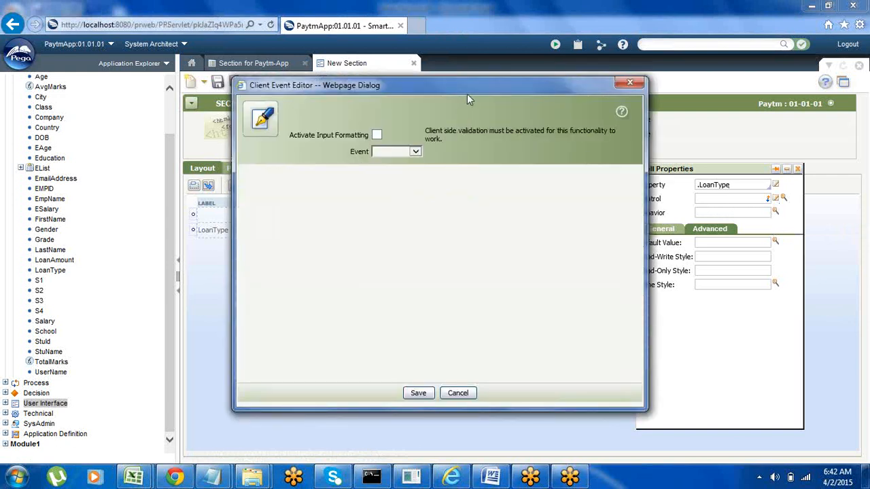
{"action": "left_click", "coordinate": [415, 152]}
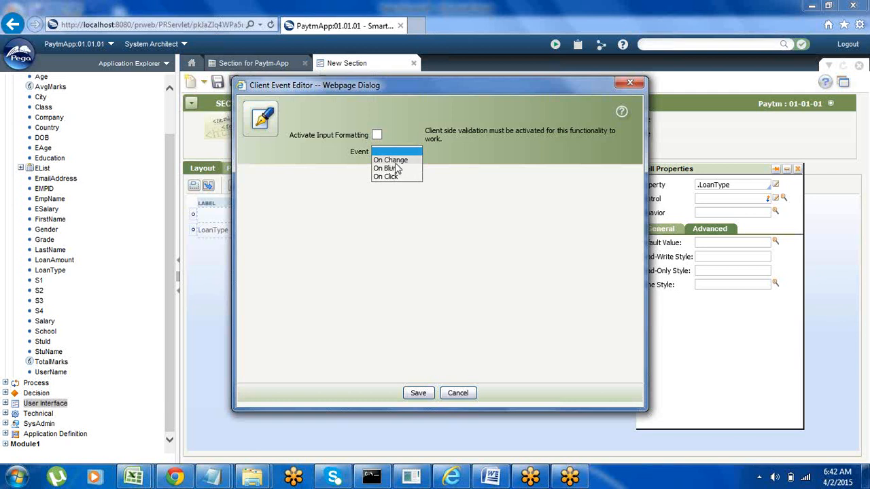
{"action": "left_click", "coordinate": [395, 160]}
{"action": "left_click", "coordinate": [401, 168]}
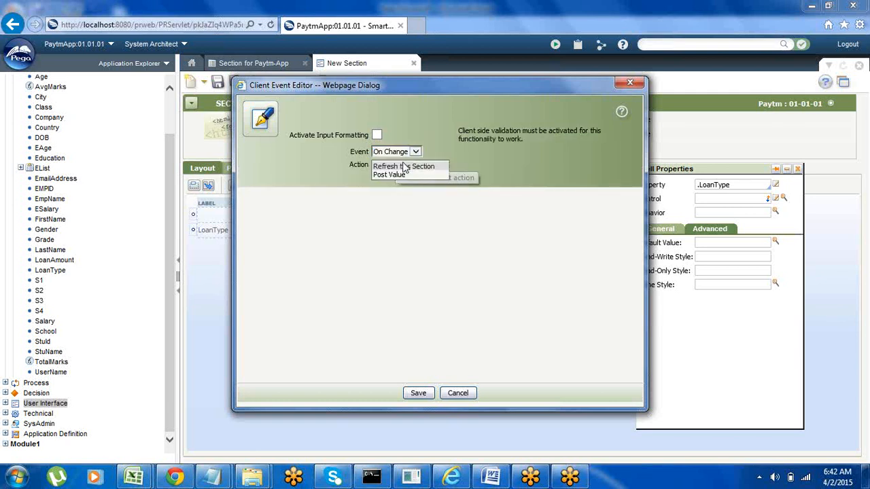
{"action": "left_click", "coordinate": [396, 171]}
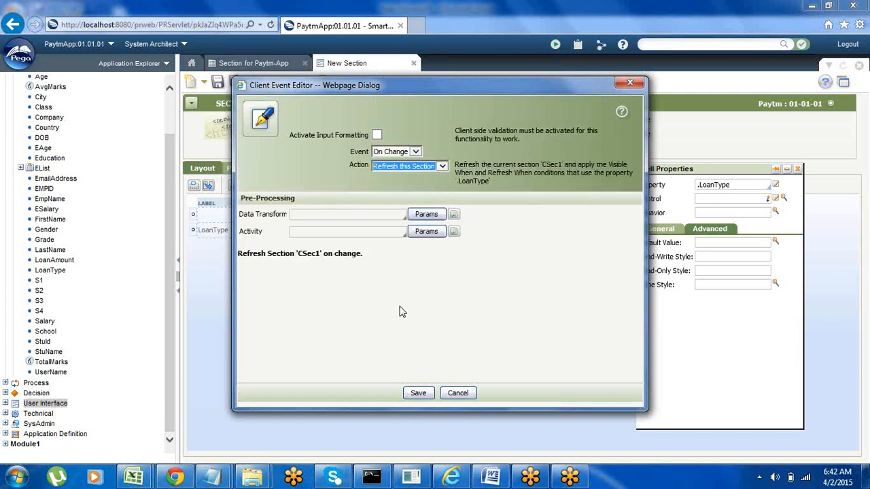
{"action": "left_click", "coordinate": [417, 394]}
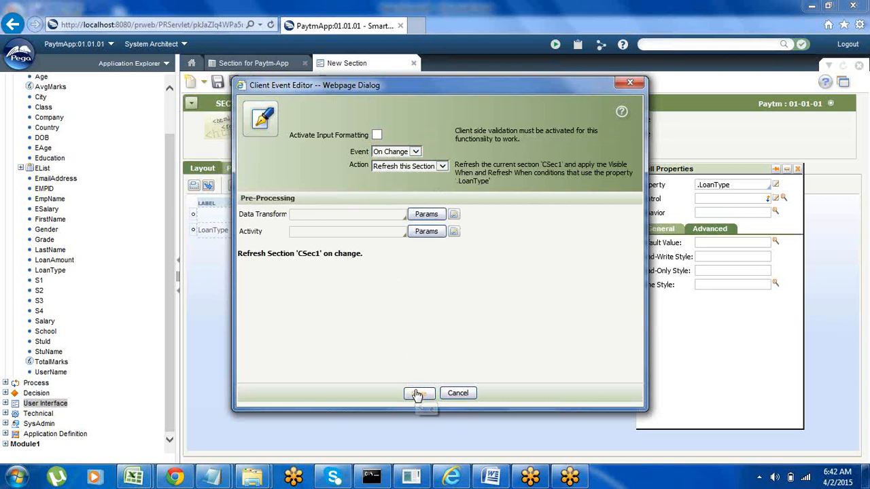
{"action": "left_click", "coordinate": [798, 169]}
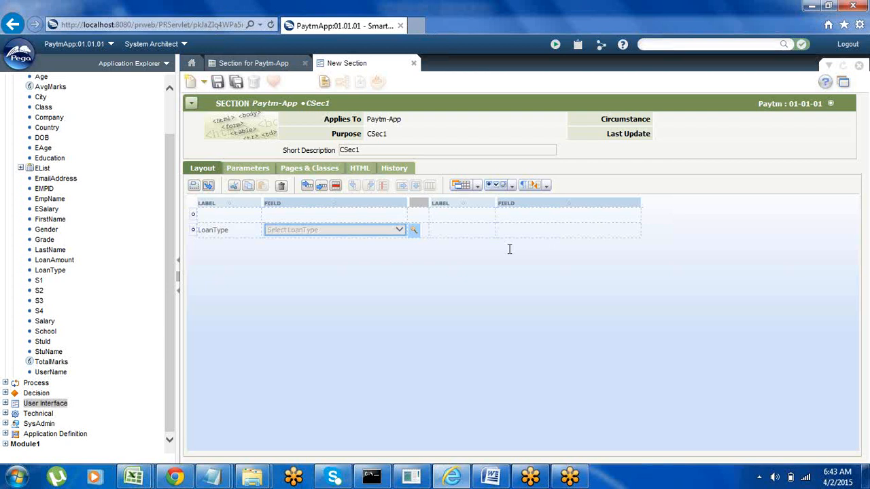
- Add a free-form layout with 2 columns and 2 rows below the LoanType layout
{"action": "left_click", "coordinate": [477, 185]}
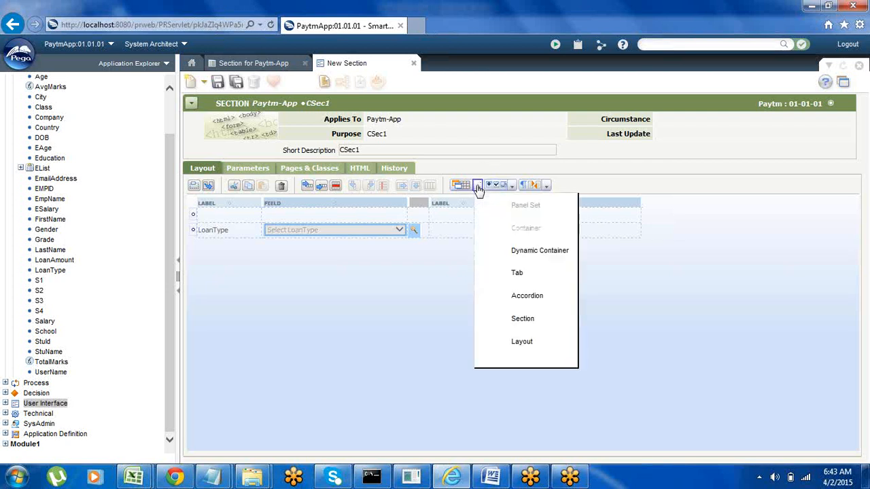
{"action": "left_click_drag", "start_coordinate": [506, 347], "coordinate": [406, 344]}
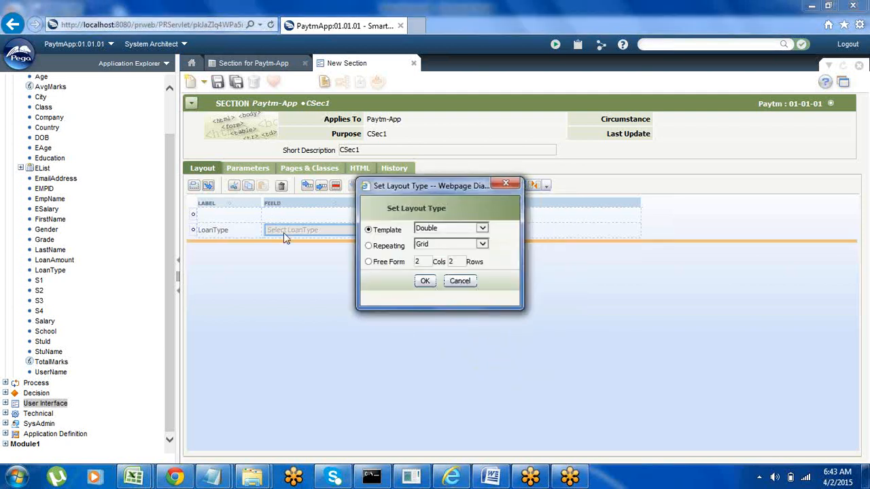
{"action": "left_click", "coordinate": [368, 262]}
{"action": "left_click_drag", "start_coordinate": [422, 281], "coordinate": [424, 278]}
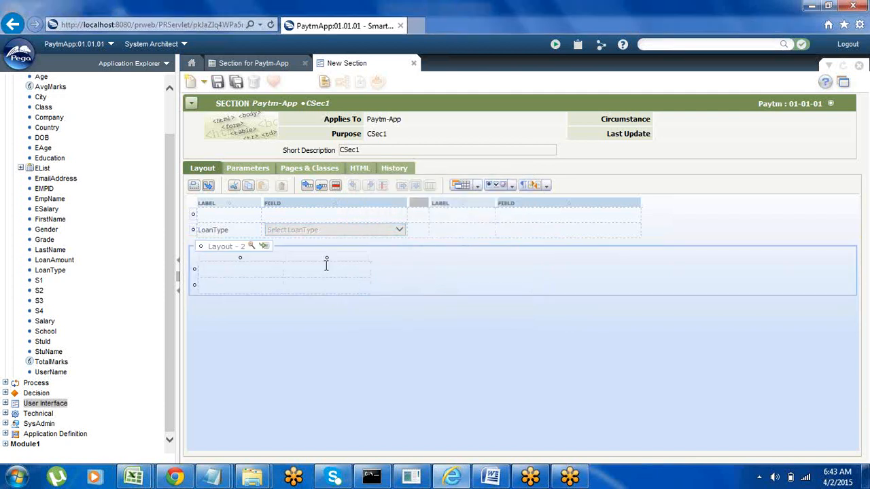
- Insert three more rows below the second row of the new free-form layout
{"action": "left_click", "coordinate": [311, 286]}
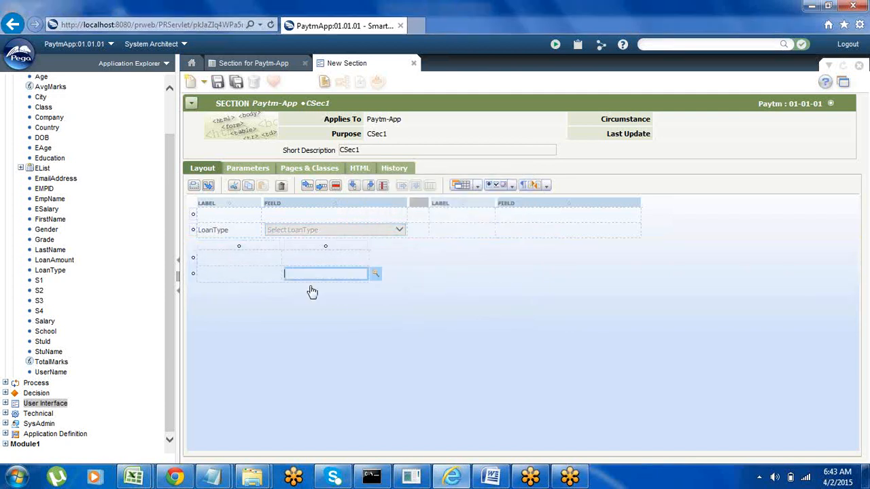
{"action": "left_click", "coordinate": [322, 188]}
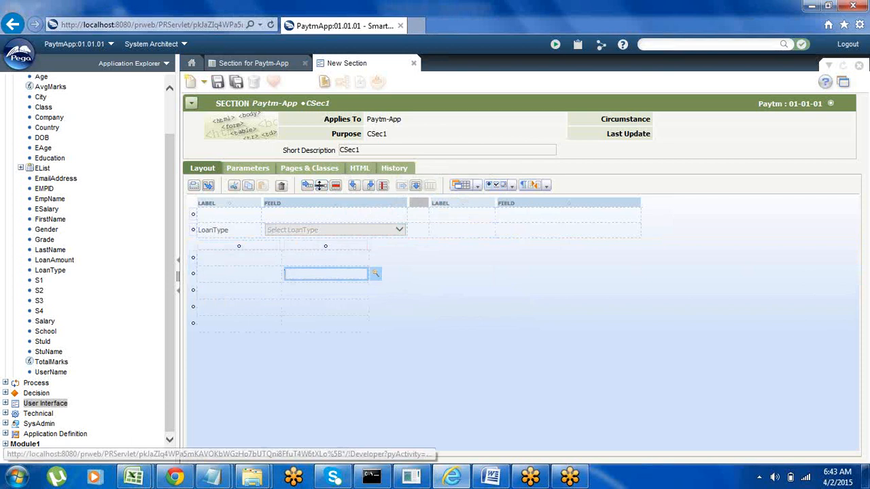
{"action": "left_click", "coordinate": [433, 310]}
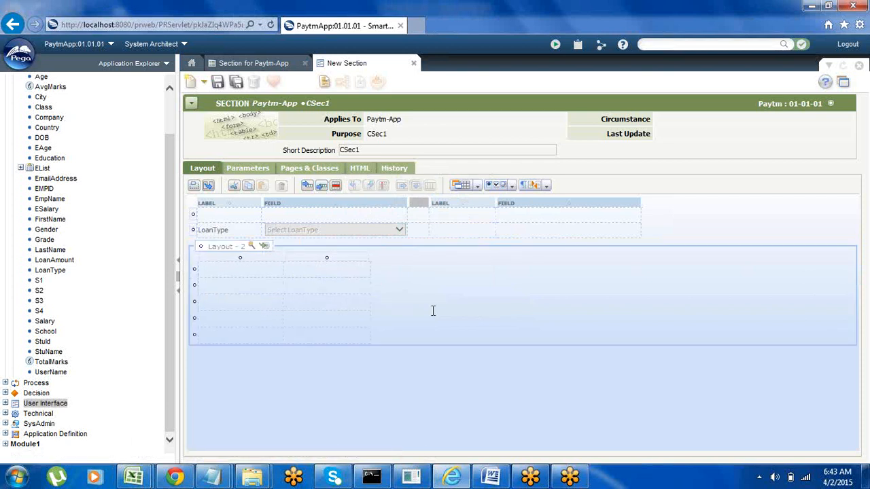
{"action": "left_click", "coordinate": [256, 285]}
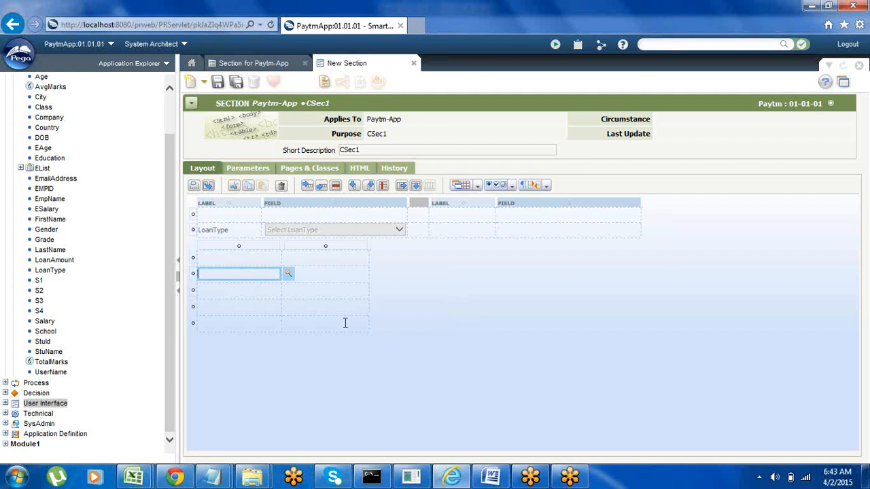
{"action": "left_click", "coordinate": [306, 276]}
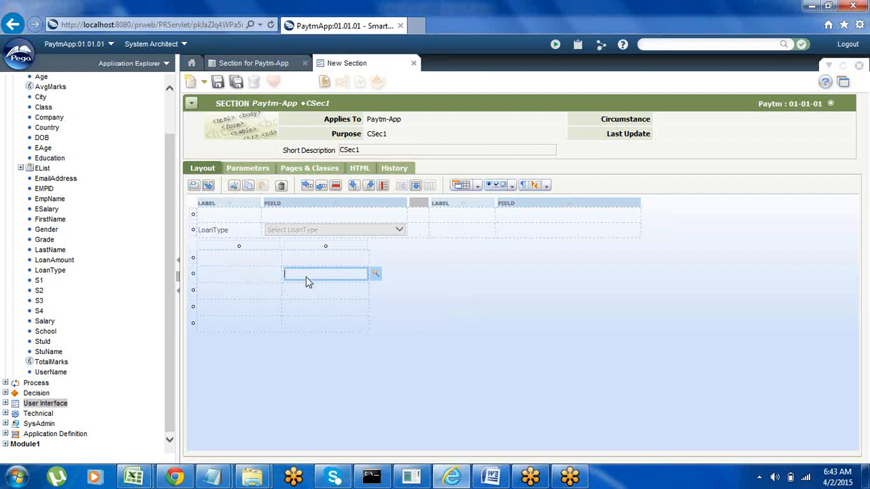
{"action": "left_click", "coordinate": [247, 276]}
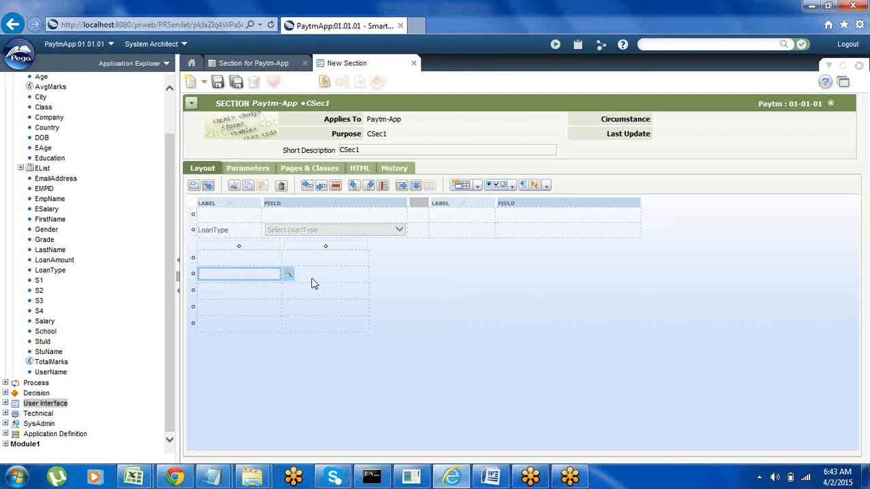
{"action": "left_click", "coordinate": [239, 290]}
{"action": "type", "text": "Pers"}
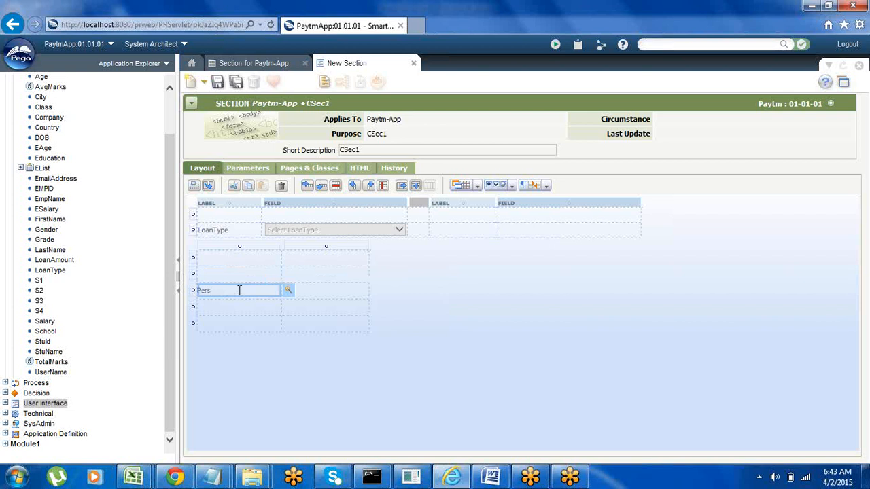
{"action": "key", "text": "BackSpace"}
{"action": "key", "text": "BackSpace"}
{"action": "key", "text": "BackSpace"}
- Label the first column from the second row down as Loan Amount, Interest Rate, No of Years and Bank name
{"action": "left_click", "coordinate": [217, 274]}
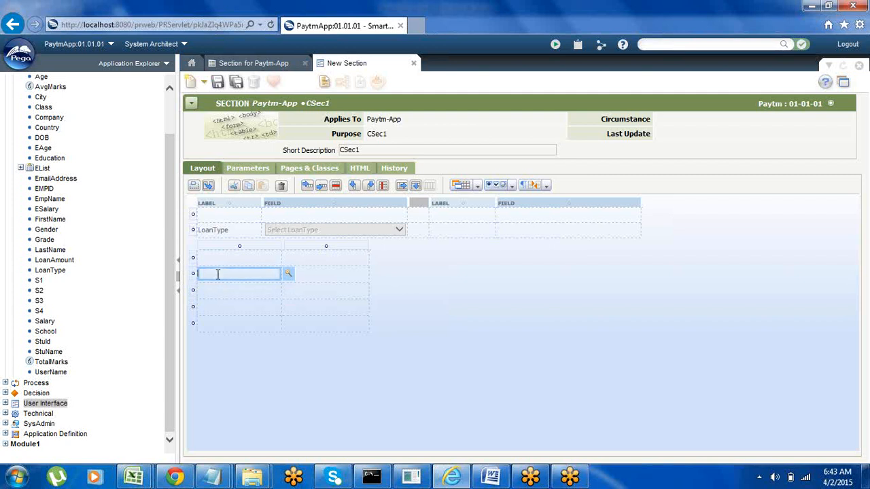
{"action": "type", "text": "Loan Amount"}
{"action": "left_click", "coordinate": [233, 292]}
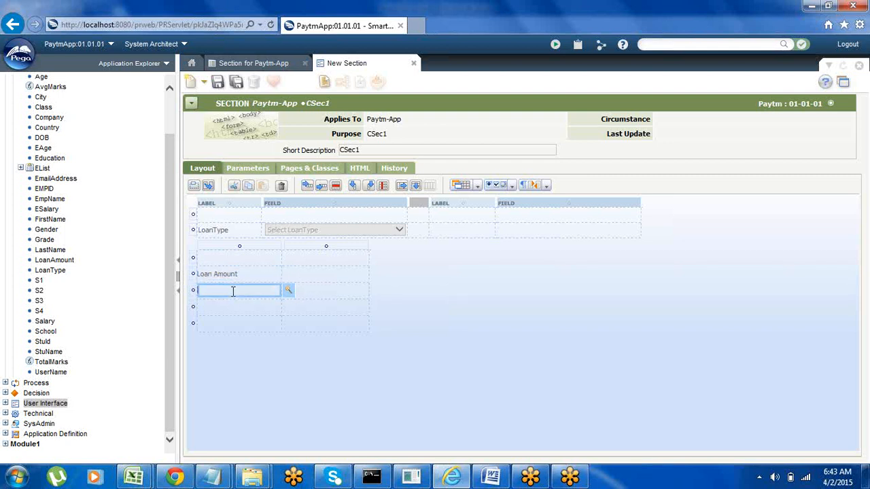
{"action": "type", "text": "Intersest Rate"}
{"action": "left_click", "coordinate": [227, 307]}
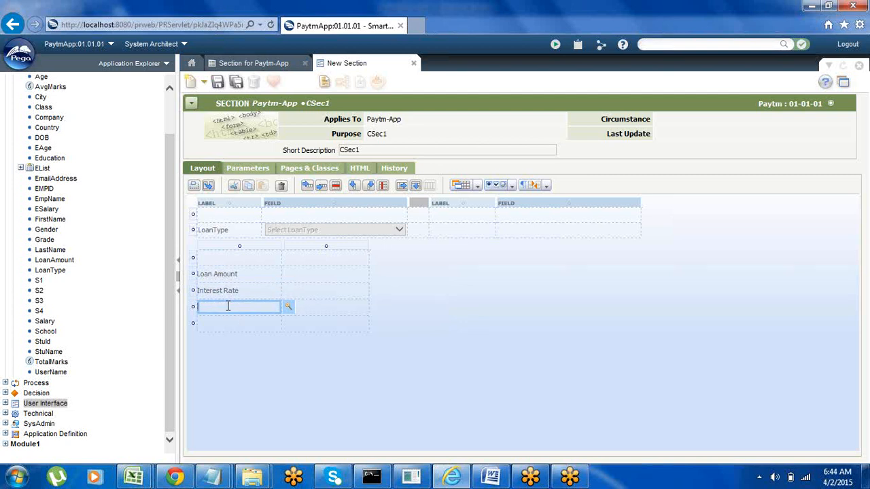
{"action": "type", "text": "Np of Years"}
{"action": "left_click", "coordinate": [221, 323]}
{"action": "type", "text": "bank"}
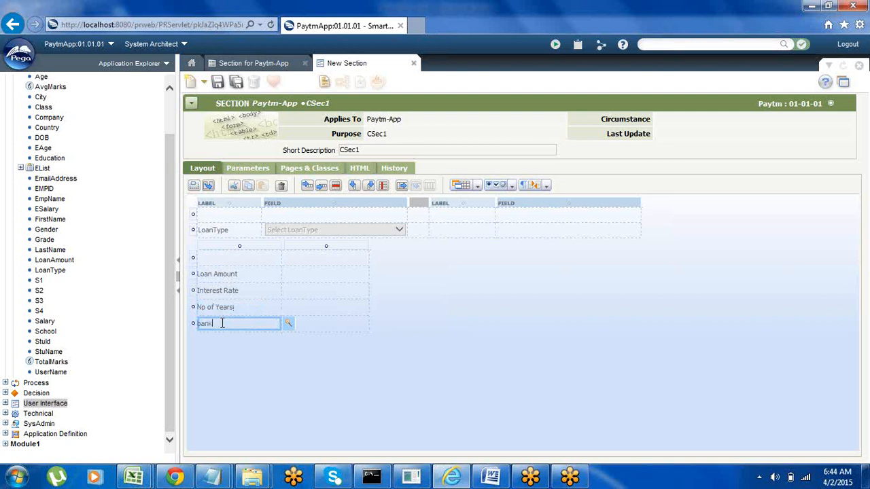
{"action": "key", "text": "BackSpace"}
{"action": "key", "text": "BackSpace"}
{"action": "type", "text": "Bank name"}
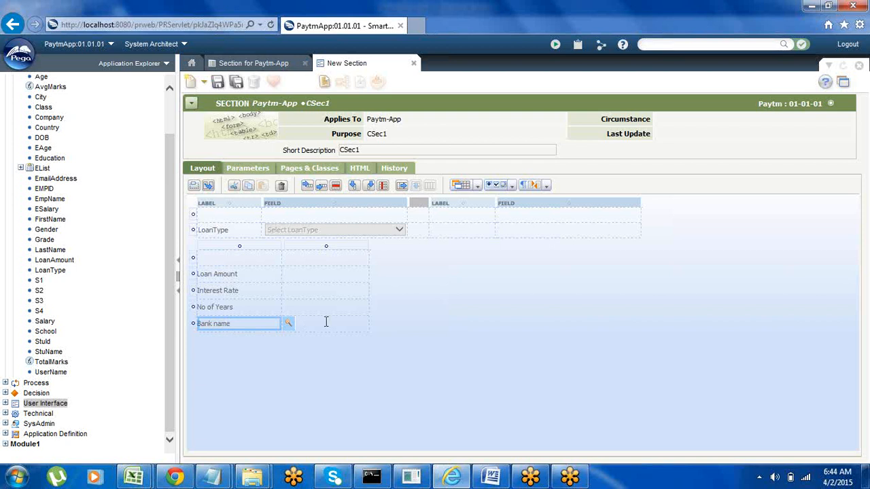
- Insert three rows below Bank name and label the first two of them Branch and City
{"action": "left_click", "coordinate": [321, 189]}
{"action": "left_click", "coordinate": [321, 189]}
{"action": "left_click", "coordinate": [322, 189]}
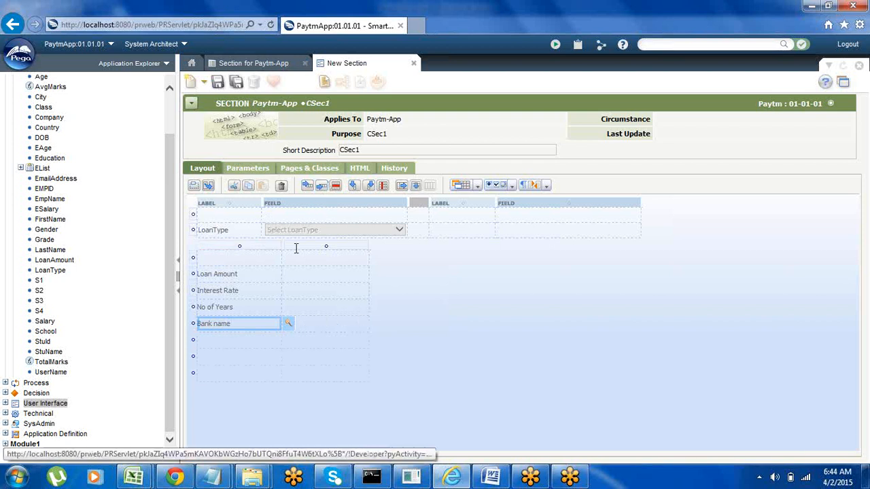
{"action": "left_click", "coordinate": [213, 338]}
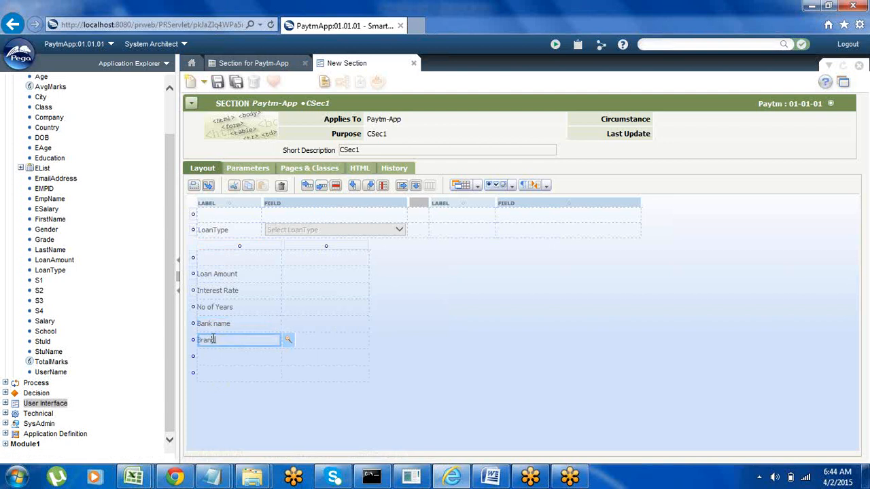
{"action": "left_click", "coordinate": [218, 355]}
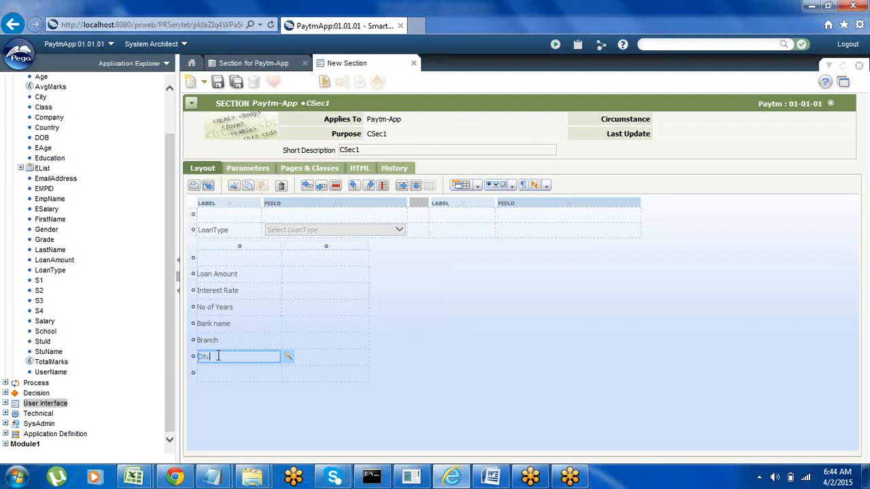
- Place a Text Input control in the cells beside Loan Amount and Interest Rate
{"action": "left_click", "coordinate": [320, 274]}
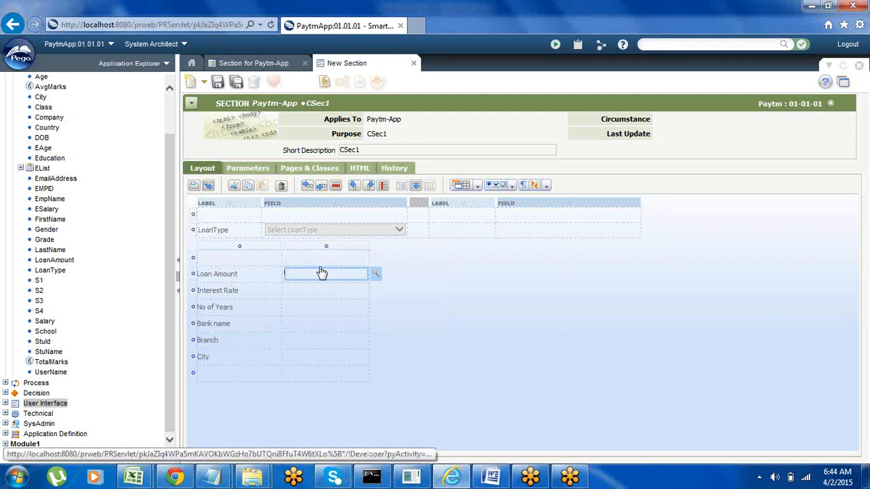
{"action": "left_click", "coordinate": [512, 186]}
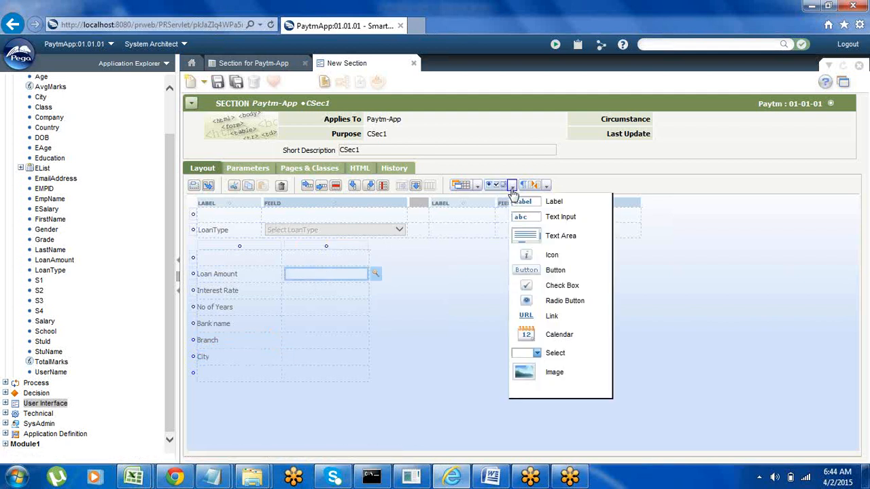
{"action": "left_click_drag", "start_coordinate": [556, 222], "coordinate": [317, 274]}
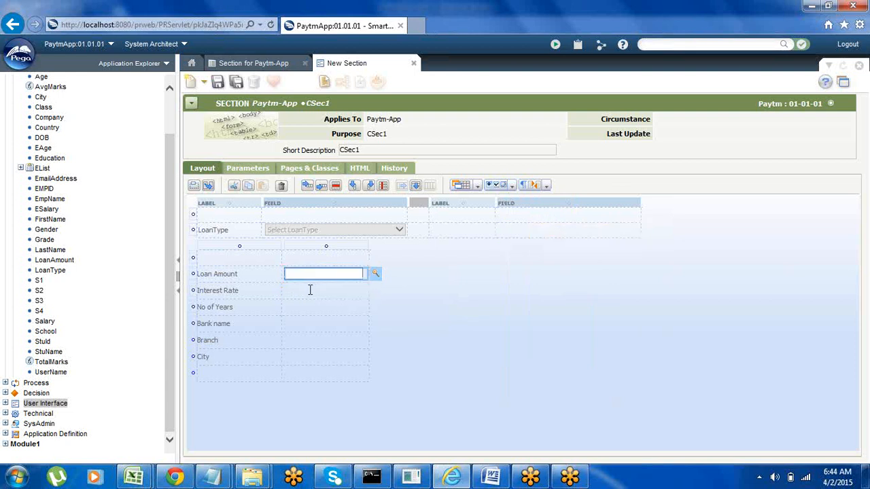
{"action": "left_click", "coordinate": [512, 186]}
{"action": "left_click_drag", "start_coordinate": [556, 223], "coordinate": [347, 293]}
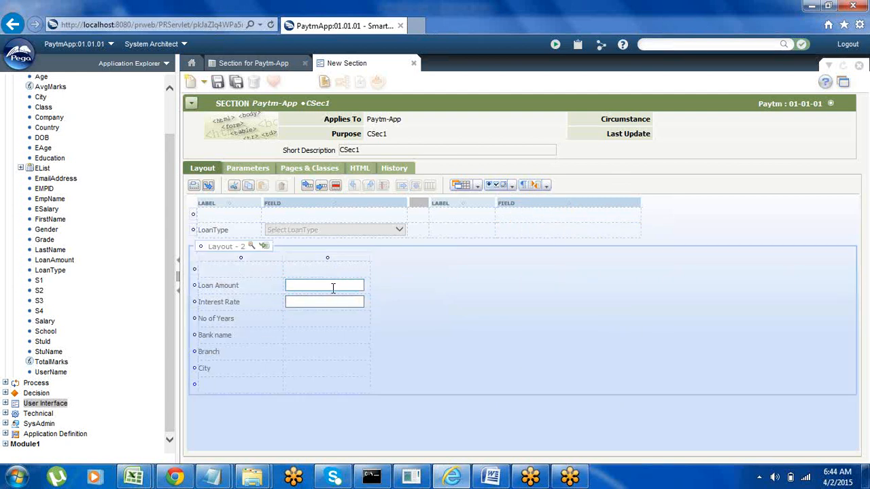
- Open the cell properties of the Loan Amount text input and clear its control name
{"action": "left_click", "coordinate": [365, 275]}
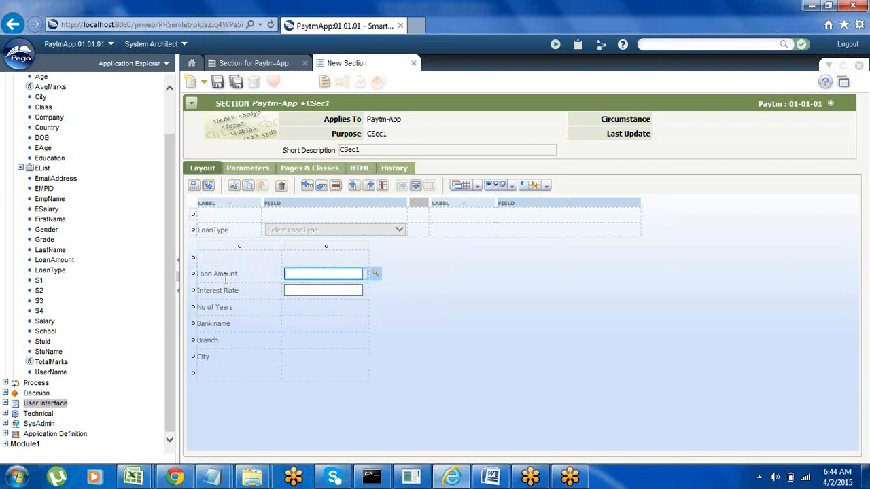
{"action": "left_click", "coordinate": [376, 276]}
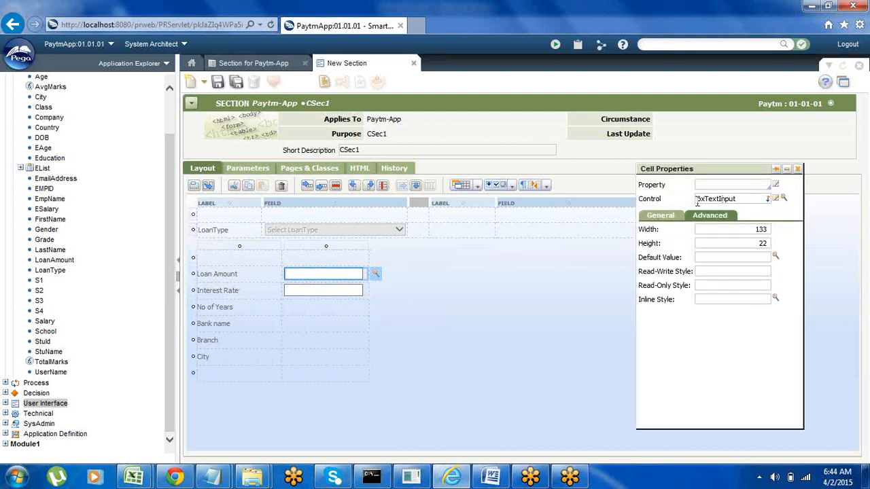
{"action": "left_click", "coordinate": [740, 197]}
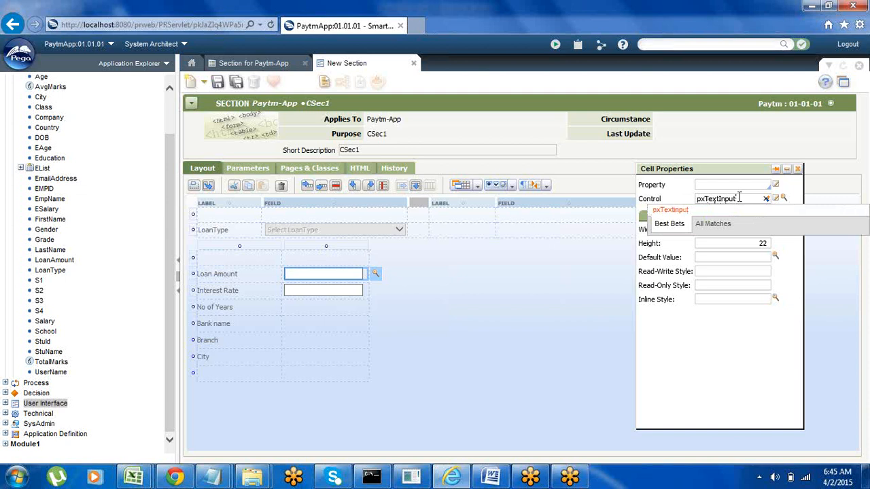
{"action": "key", "text": "BackSpace"}
{"action": "key", "text": "BackSpace"}
{"action": "key", "text": "BackSpace"}
{"action": "key", "text": "BackSpace"}
{"action": "key", "text": "BackSpace"}
{"action": "key", "text": "BackSpace"}
{"action": "key", "text": "BackSpace"}
{"action": "key", "text": "BackSpace"}
{"action": "key", "text": "BackSpace"}
{"action": "key", "text": "BackSpace"}
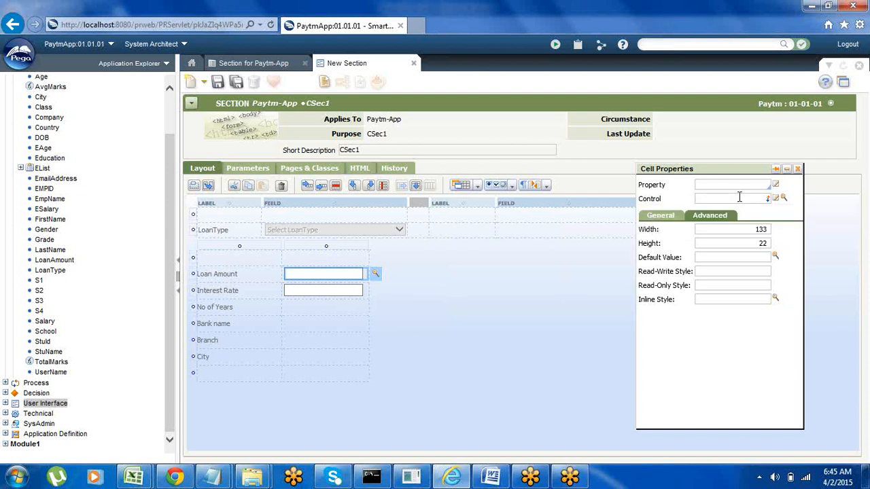
- Browse the suggested control names for the Loan Amount cell, from pxButton to the pxIcon entries
{"action": "key", "text": "Down"}
{"action": "key", "text": "Down"}
{"action": "key", "text": "Down"}
{"action": "key", "text": "Down"}
{"action": "key", "text": "Down"}
{"action": "key", "text": "Down"}
{"action": "key", "text": "Down"}
{"action": "key", "text": "Down"}
{"action": "key", "text": "Down"}
{"action": "key", "text": "Down"}
{"action": "key", "text": "Down"}
{"action": "key", "text": "Down"}
{"action": "key", "text": "Down"}
{"action": "key", "text": "Down"}
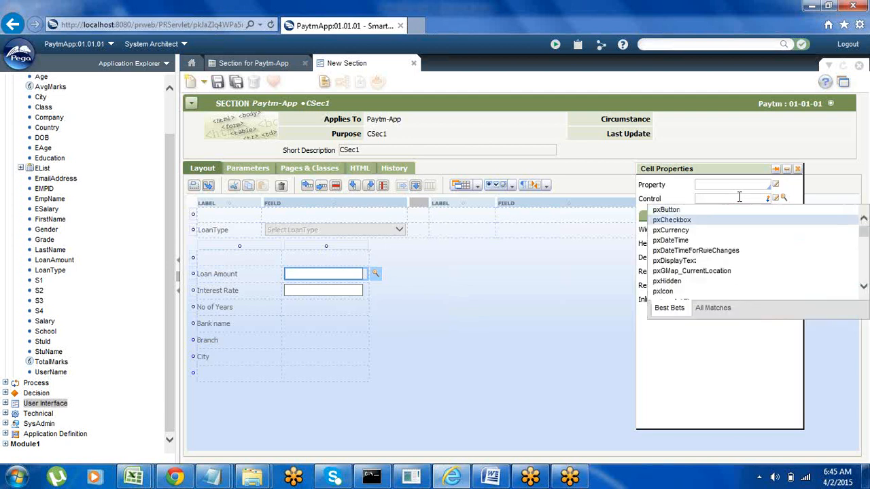
{"action": "key", "text": "Down"}
{"action": "key", "text": "Down"}
{"action": "key", "text": "Down"}
{"action": "key", "text": "Down"}
{"action": "key", "text": "Down"}
{"action": "key", "text": "Down"}
{"action": "key", "text": "Down"}
{"action": "key", "text": "Down"}
{"action": "key", "text": "Down"}
{"action": "key", "text": "Down"}
{"action": "key", "text": "Down"}
{"action": "key", "text": "Down"}
{"action": "key", "text": "Down"}
{"action": "key", "text": "Down"}
{"action": "key", "text": "Down"}
{"action": "key", "text": "Down"}
{"action": "key", "text": "Down"}
{"action": "key", "text": "Down"}
{"action": "key", "text": "Down"}
{"action": "key", "text": "Down"}
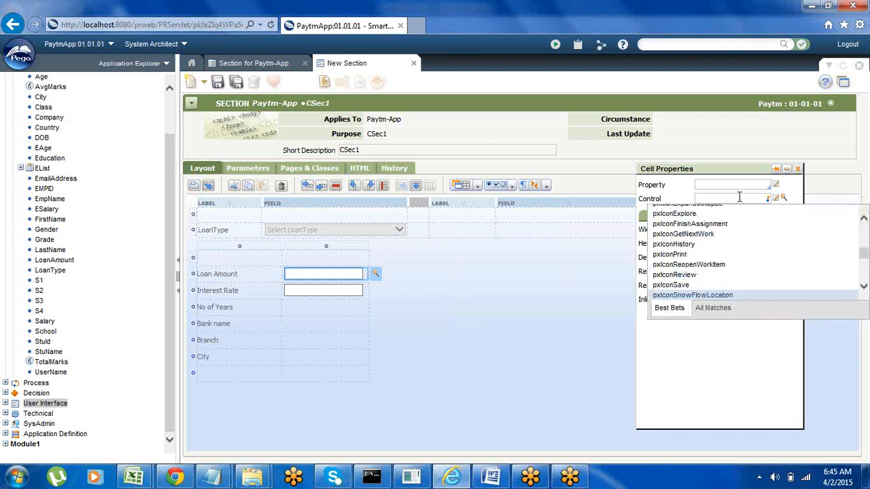
{"action": "key", "text": "Up"}
{"action": "key", "text": "Up"}
{"action": "key", "text": "Up"}
{"action": "key", "text": "Up"}
{"action": "key", "text": "Up"}
{"action": "key", "text": "Up"}
{"action": "key", "text": "Up"}
{"action": "key", "text": "Up"}
{"action": "key", "text": "Up"}
{"action": "key", "text": "Up"}
{"action": "key", "text": "Up"}
{"action": "key", "text": "Up"}
{"action": "key", "text": "Up"}
{"action": "key", "text": "Up"}
{"action": "key", "text": "Up"}
{"action": "key", "text": "Up"}
{"action": "key", "text": "Up"}
{"action": "key", "text": "Up"}
{"action": "key", "text": "Up"}
{"action": "key", "text": "Up"}
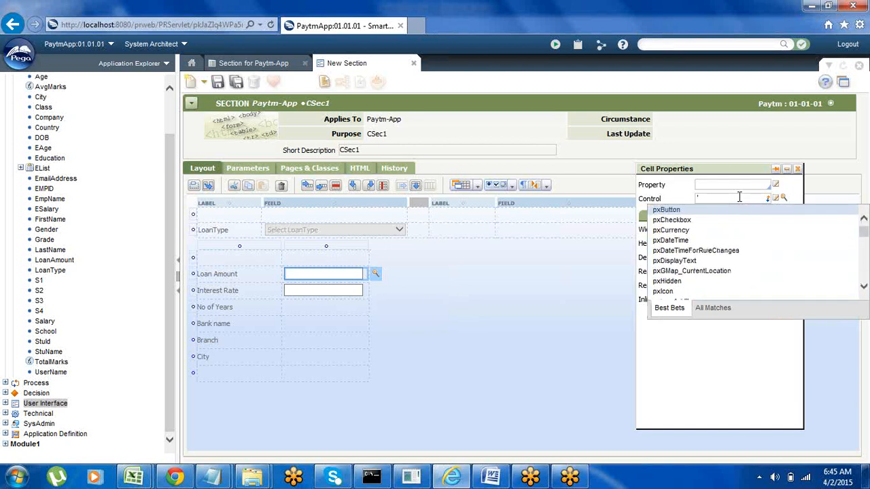
- Set the Loan Amount cell's control to pxTextInput and its property to .LoanAmount, and close the cell properties
{"action": "type", "text": "pxtex"}
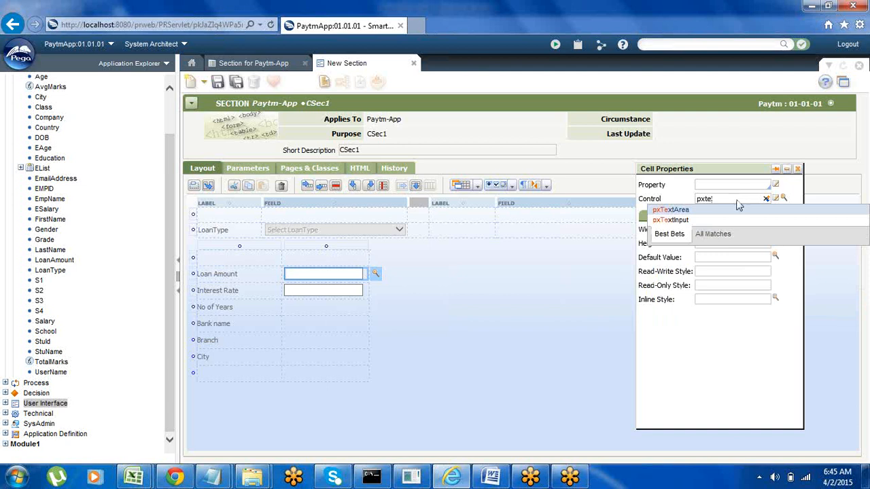
{"action": "left_click", "coordinate": [675, 221]}
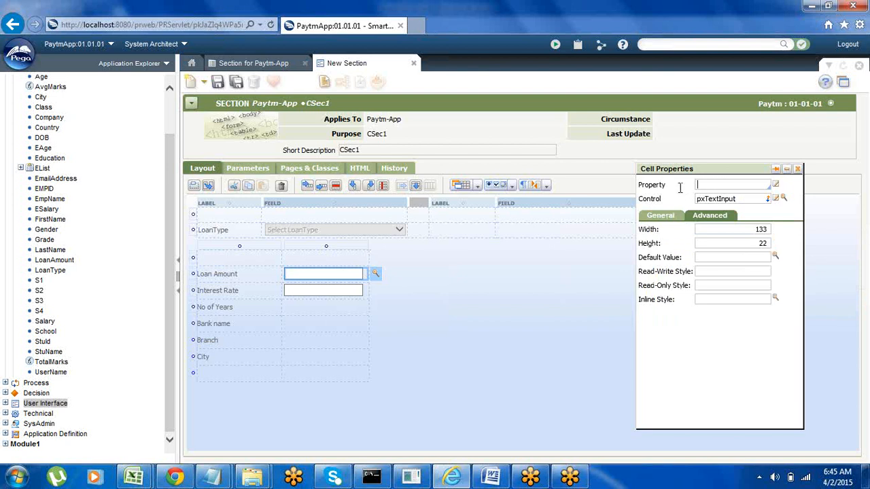
{"action": "type", "text": ".Loan"}
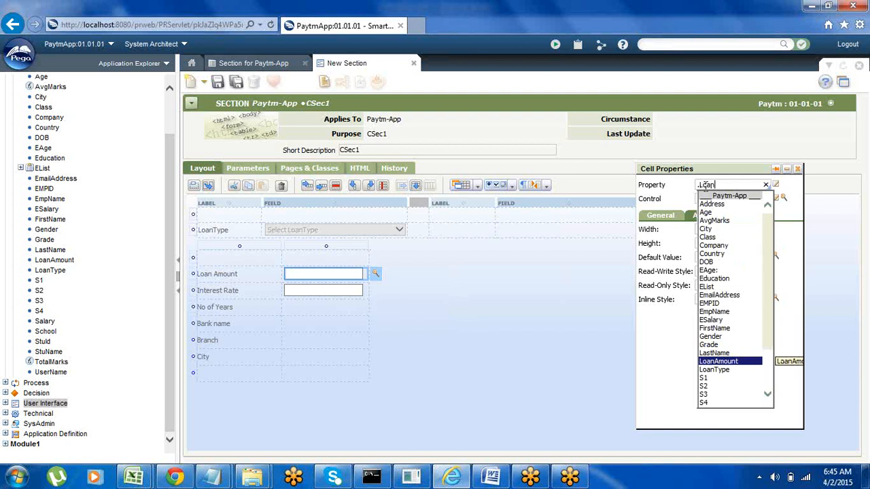
{"action": "key", "text": "Return"}
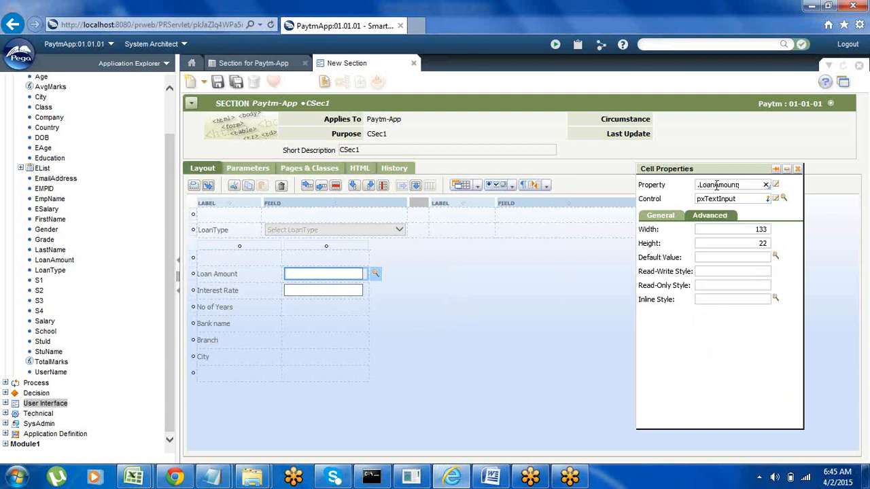
{"action": "left_click", "coordinate": [797, 169]}
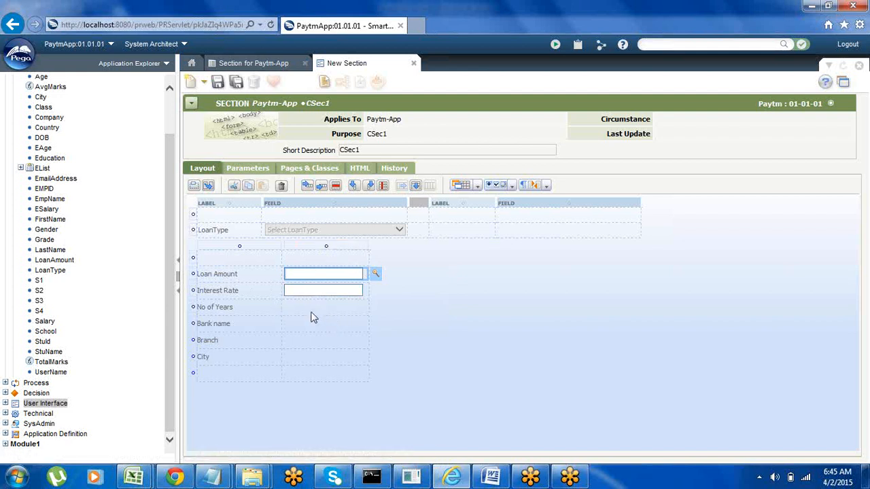
- Place a Text Input control in the cells beside No of Years and Bank name
{"action": "left_click", "coordinate": [298, 306]}
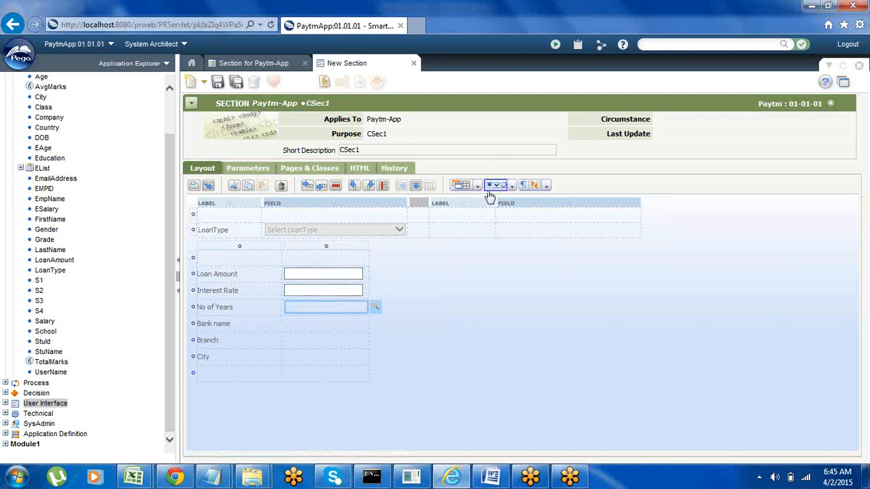
{"action": "left_click", "coordinate": [512, 184]}
{"action": "left_click_drag", "start_coordinate": [533, 216], "coordinate": [354, 308]}
{"action": "left_click", "coordinate": [332, 326]}
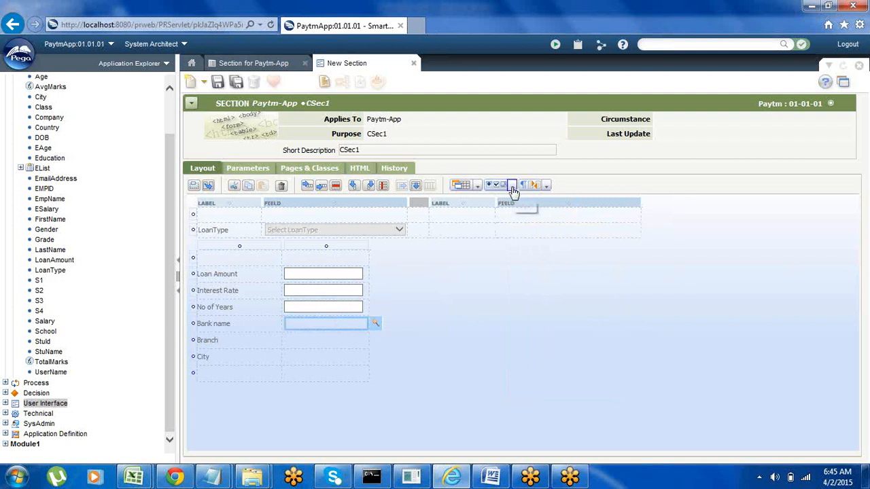
{"action": "left_click", "coordinate": [511, 185]}
{"action": "left_click_drag", "start_coordinate": [544, 226], "coordinate": [335, 329]}
- Place a Text Input control in the cells beside Branch and City
{"action": "left_click", "coordinate": [325, 341]}
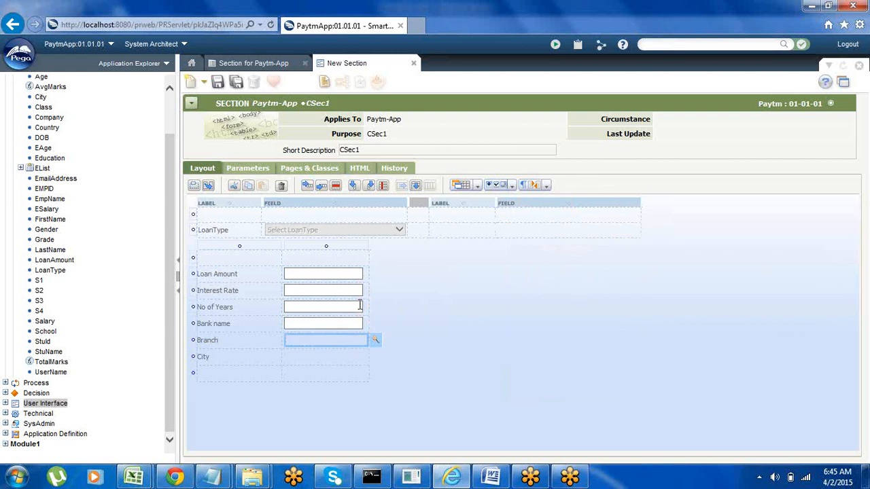
{"action": "left_click", "coordinate": [511, 185]}
{"action": "left_click_drag", "start_coordinate": [564, 236], "coordinate": [347, 337]}
{"action": "left_click", "coordinate": [329, 357]}
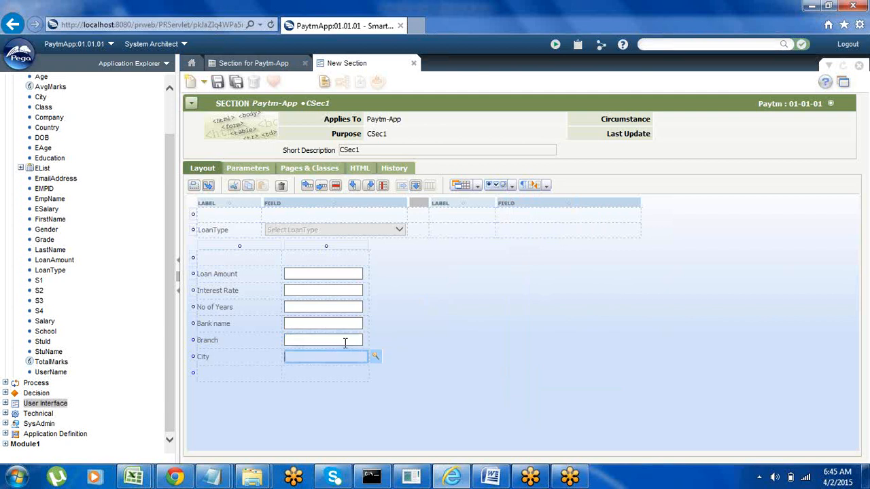
{"action": "left_click", "coordinate": [513, 190]}
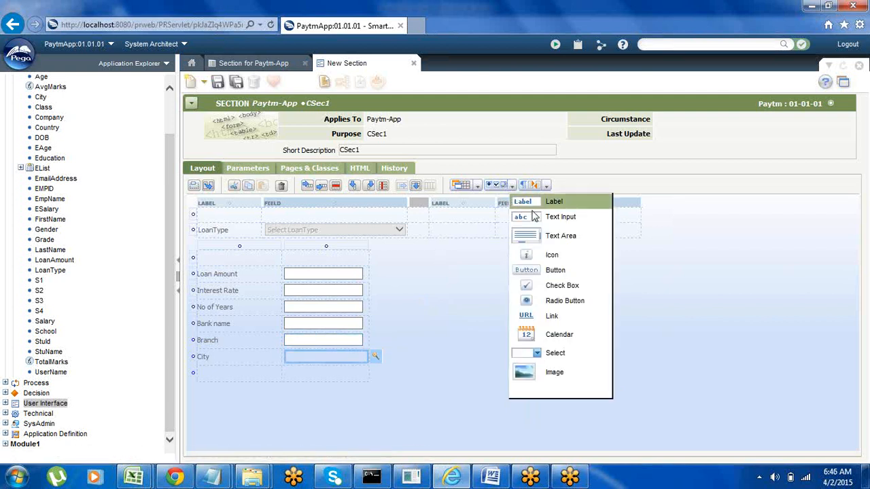
{"action": "left_click_drag", "start_coordinate": [542, 217], "coordinate": [542, 219]}
{"action": "left_click_drag", "start_coordinate": [371, 346], "coordinate": [348, 356]}
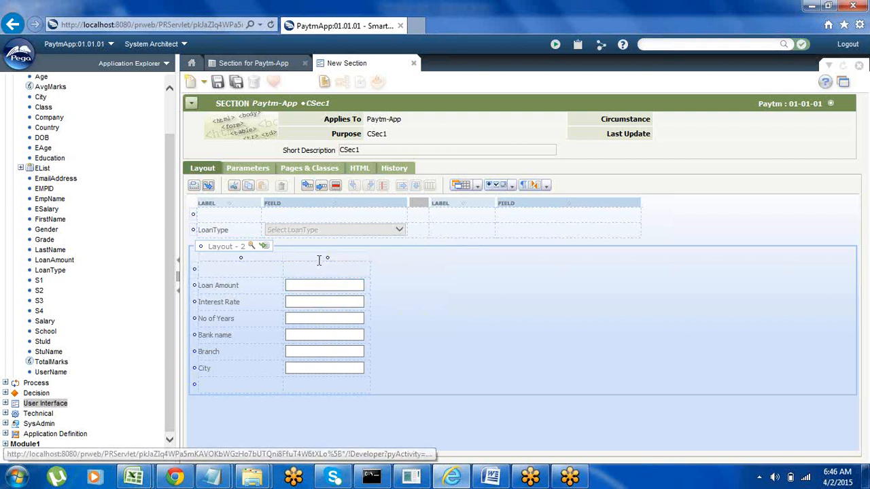
- Set Layout - 2's Visible When condition to .LoanType=='Homeloan', checking the value's spelling in the LoanType property
{"action": "left_click", "coordinate": [252, 247]}
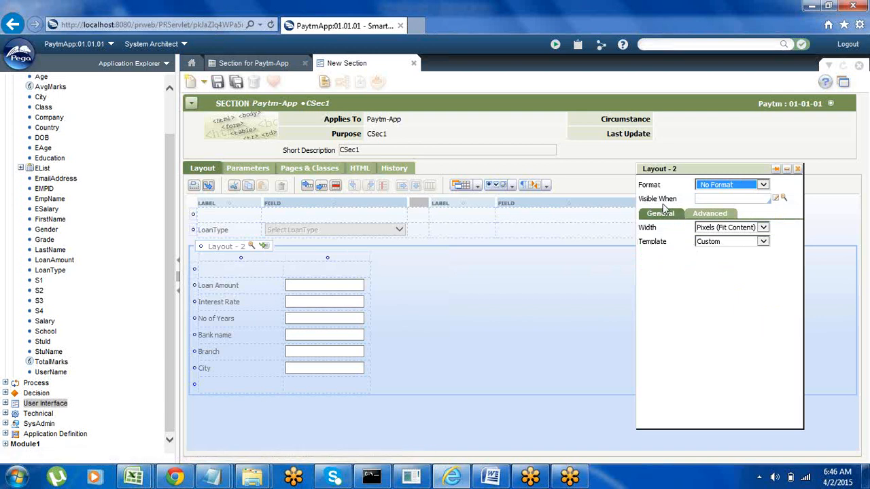
{"action": "left_click", "coordinate": [703, 198]}
{"action": "type", "text": "."}
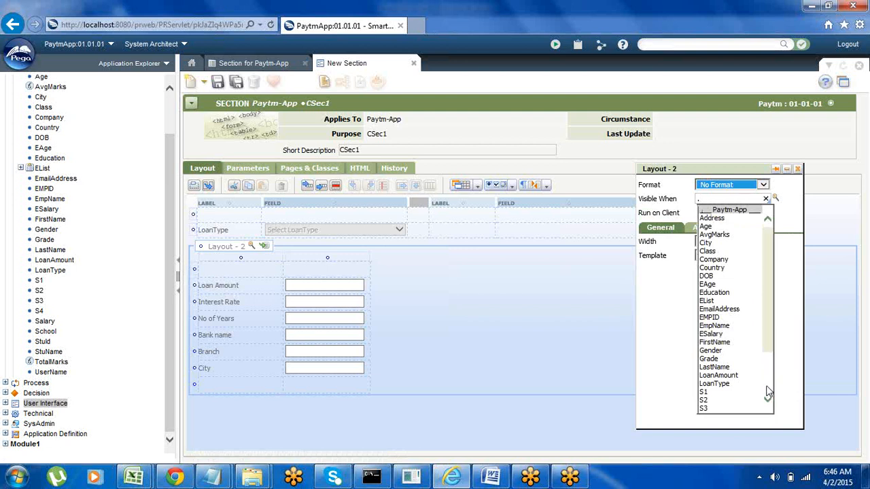
{"action": "left_click", "coordinate": [713, 383]}
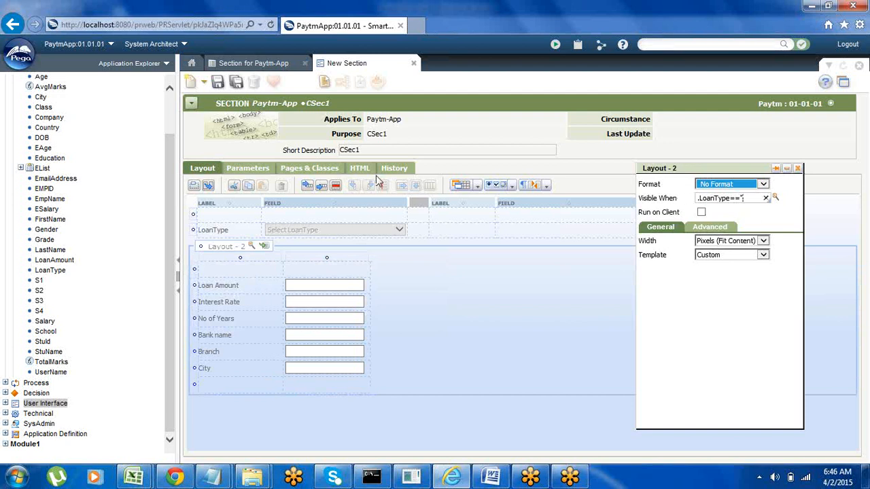
{"action": "left_click", "coordinate": [58, 273]}
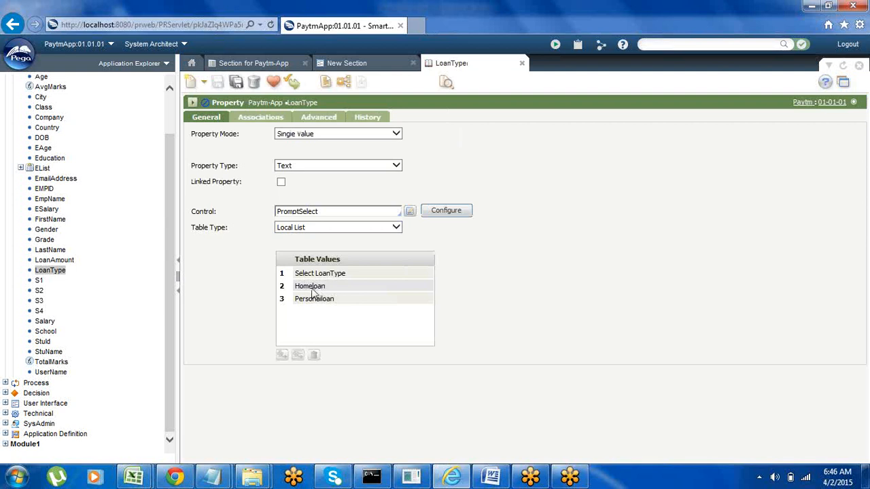
{"action": "left_click", "coordinate": [345, 62]}
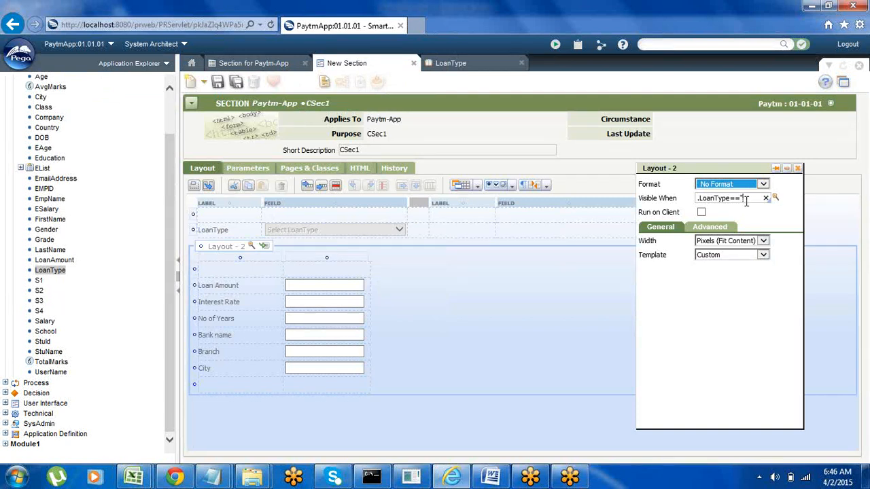
{"action": "type", "text": "Homeloan\""}
{"action": "left_click", "coordinate": [776, 169]}
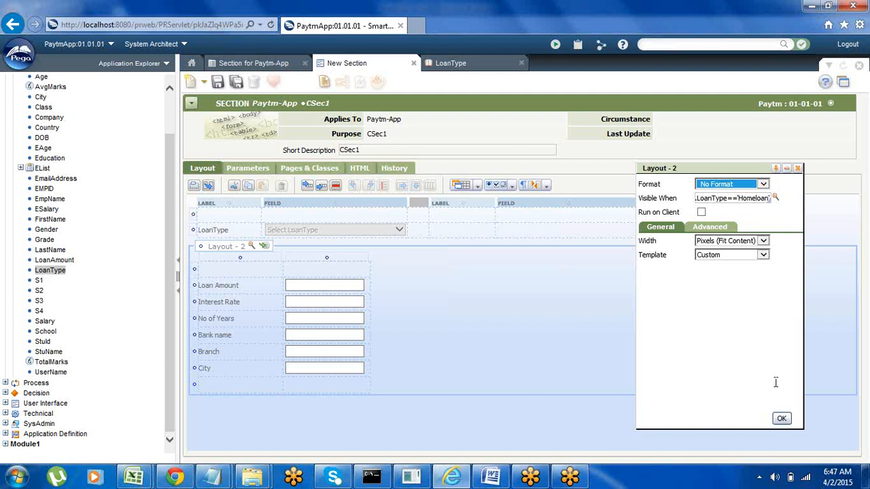
{"action": "left_click", "coordinate": [782, 419]}
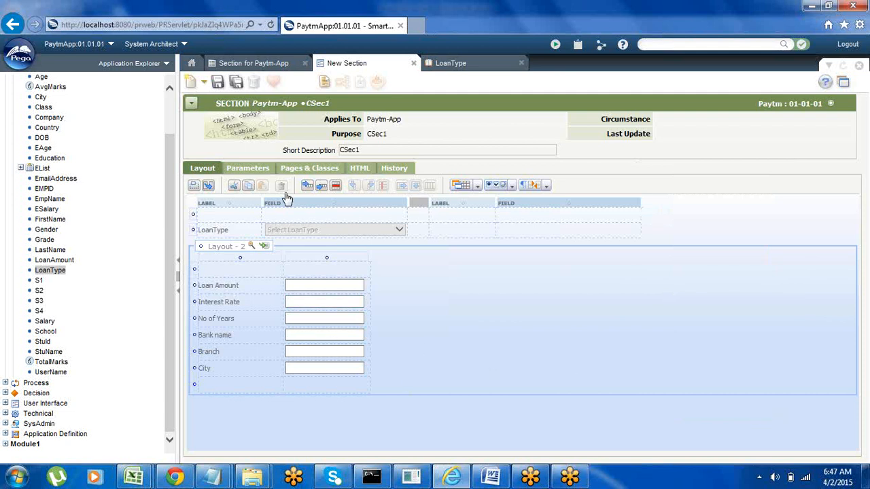
- Add a Free Form layout with 2 columns and 2 rows below the loan detail layout
{"action": "left_click", "coordinate": [478, 186]}
{"action": "left_click_drag", "start_coordinate": [518, 351], "coordinate": [396, 412]}
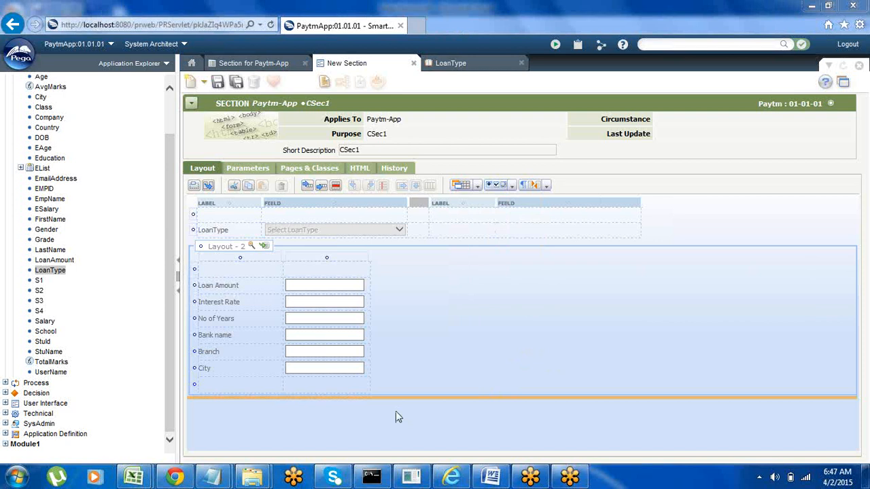
{"action": "left_click", "coordinate": [368, 261]}
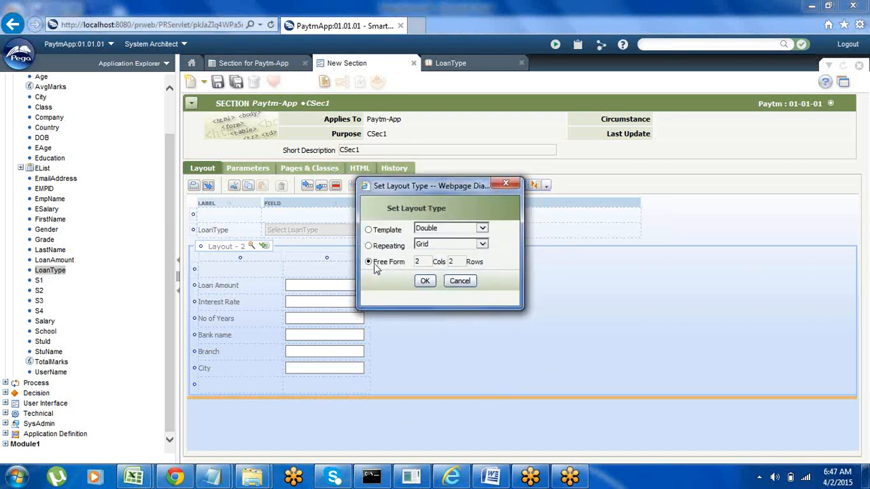
{"action": "left_click", "coordinate": [425, 281]}
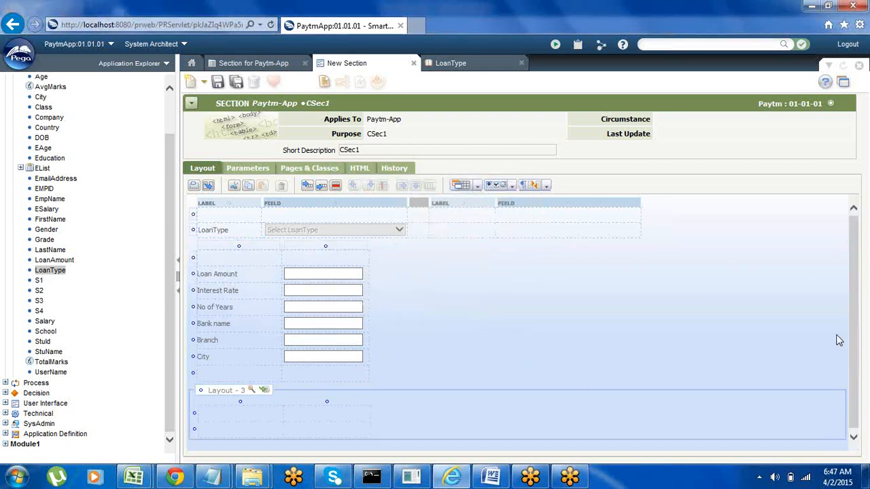
- Insert six rows below the second row of the new free-form layout
{"action": "left_click_drag", "start_coordinate": [855, 311], "coordinate": [854, 311]}
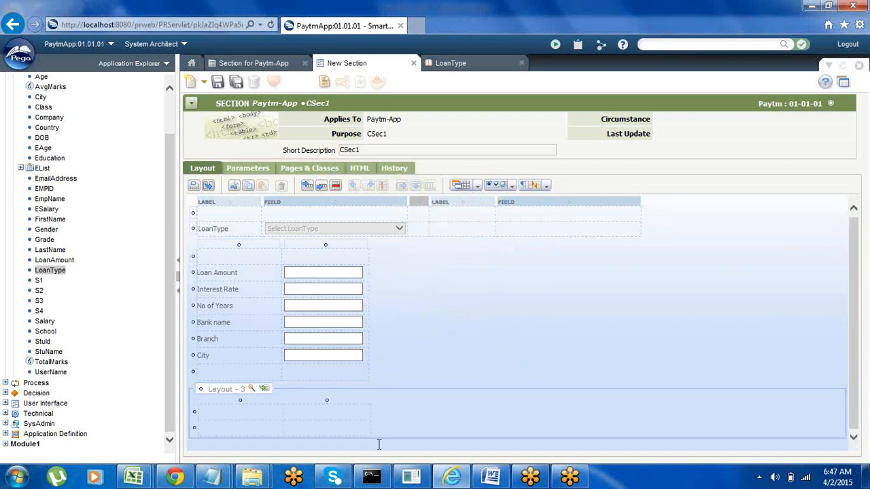
{"action": "left_click", "coordinate": [286, 425]}
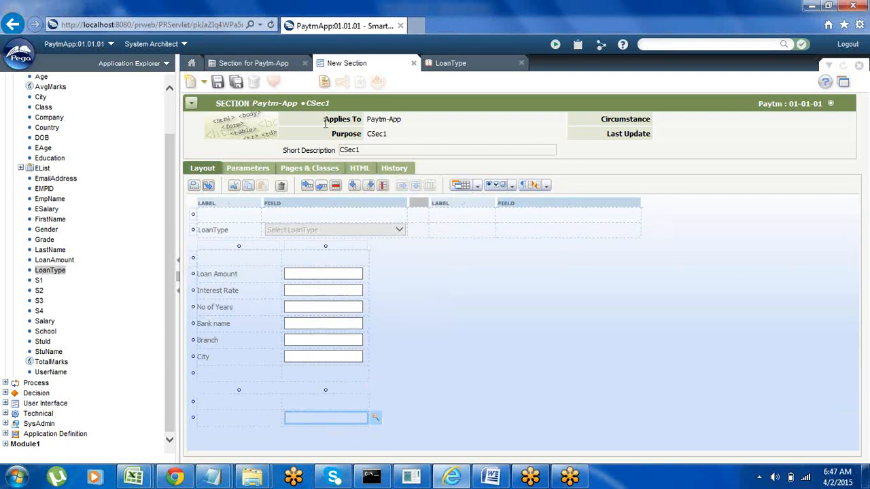
{"action": "left_click", "coordinate": [322, 189]}
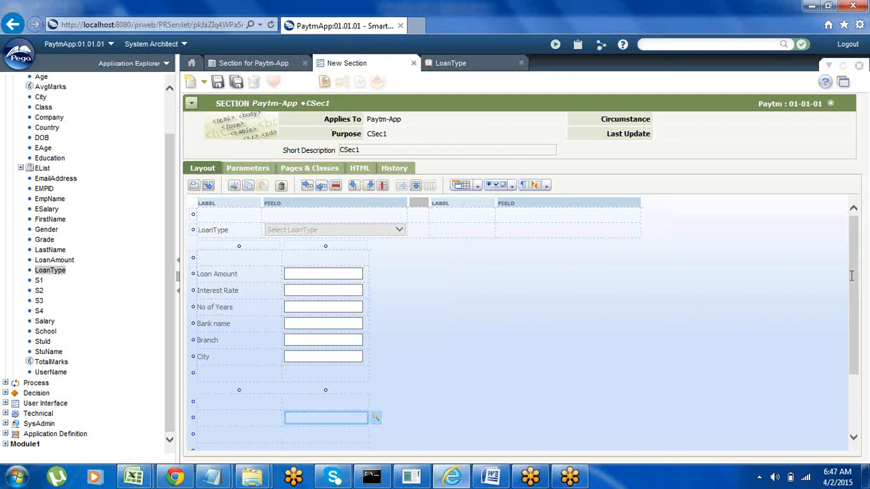
- Label the lower layout's first column from the second row down as Name, Age and Loan Amount
{"action": "left_click_drag", "start_coordinate": [855, 278], "coordinate": [840, 380]}
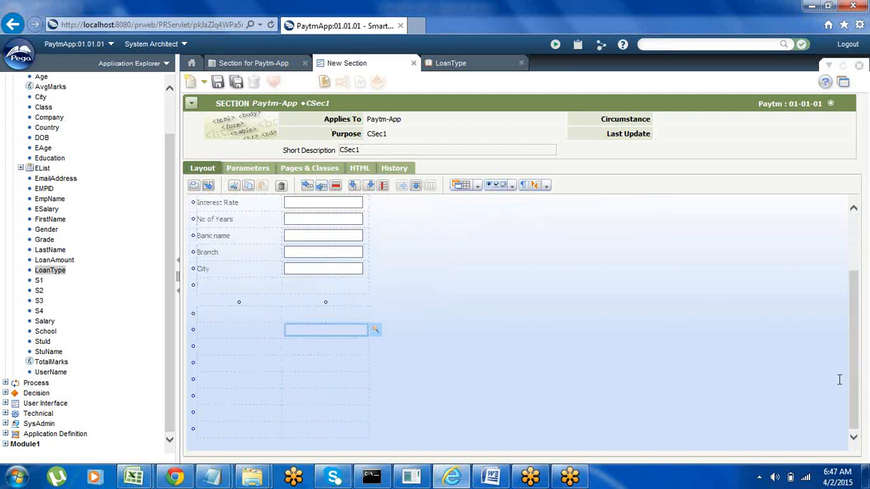
{"action": "left_click", "coordinate": [231, 332]}
{"action": "type", "text": "Name"}
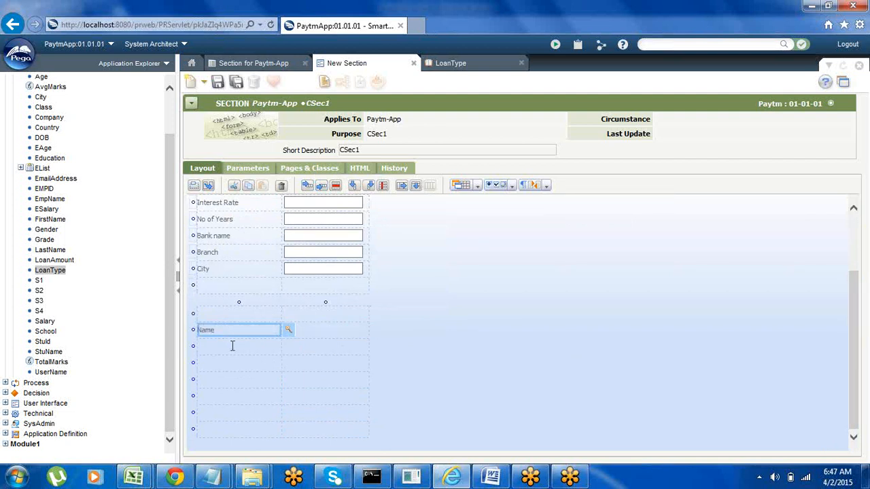
{"action": "left_click", "coordinate": [225, 347]}
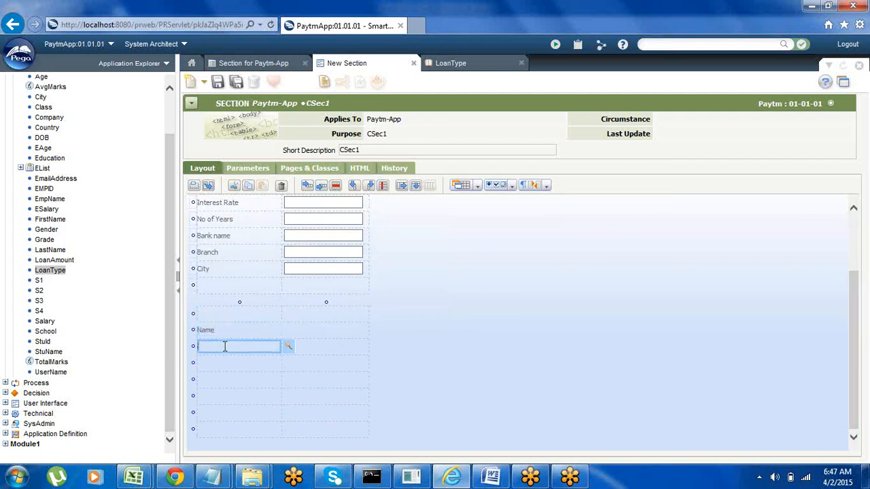
{"action": "type", "text": "Age"}
{"action": "left_click", "coordinate": [226, 364]}
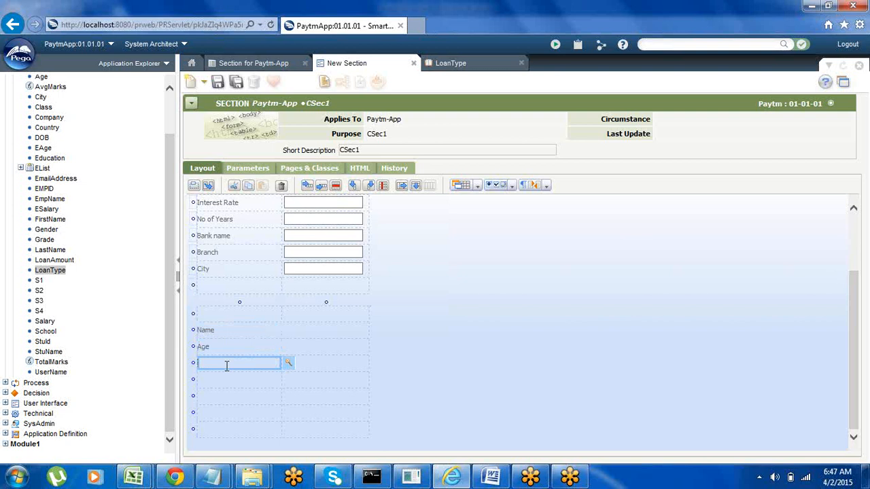
{"action": "type", "text": "Loan Amount"}
- Label the three rows below Loan Amount in the lower layout as Percentage, Interest Rate and Bank Name
{"action": "left_click", "coordinate": [219, 380]}
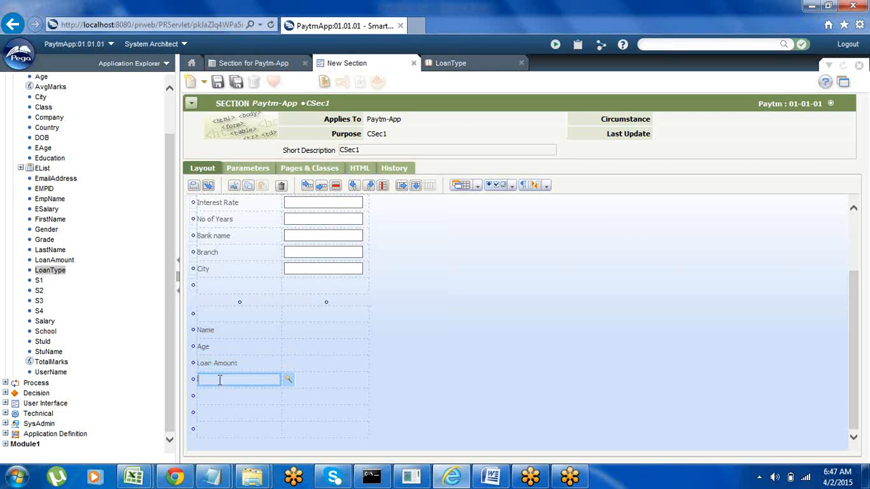
{"action": "type", "text": "Peri"}
{"action": "key", "text": "BackSpace"}
{"action": "key", "text": "BackSpace"}
{"action": "key", "text": "BackSpace"}
{"action": "type", "text": "t"}
{"action": "left_click", "coordinate": [216, 396]}
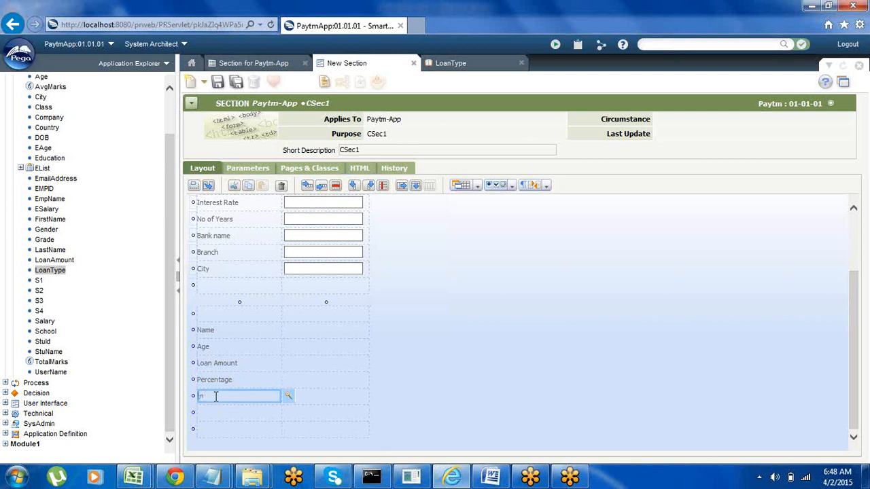
{"action": "type", "text": "Interest Rate"}
{"action": "left_click", "coordinate": [216, 413]}
{"action": "type", "text": "Bank "}
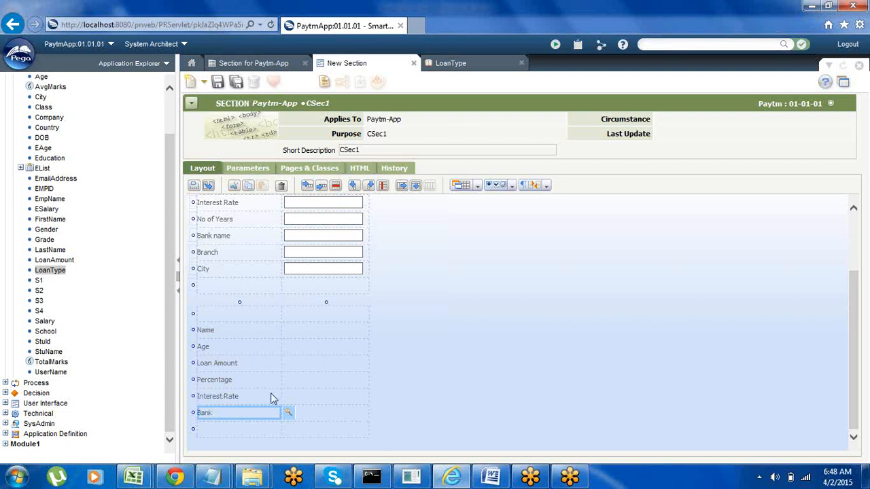
{"action": "type", "text": "Name"}
- Add text inputs beside the Name, Age and Loan Amount labels in the lower layout
{"action": "left_click", "coordinate": [307, 339]}
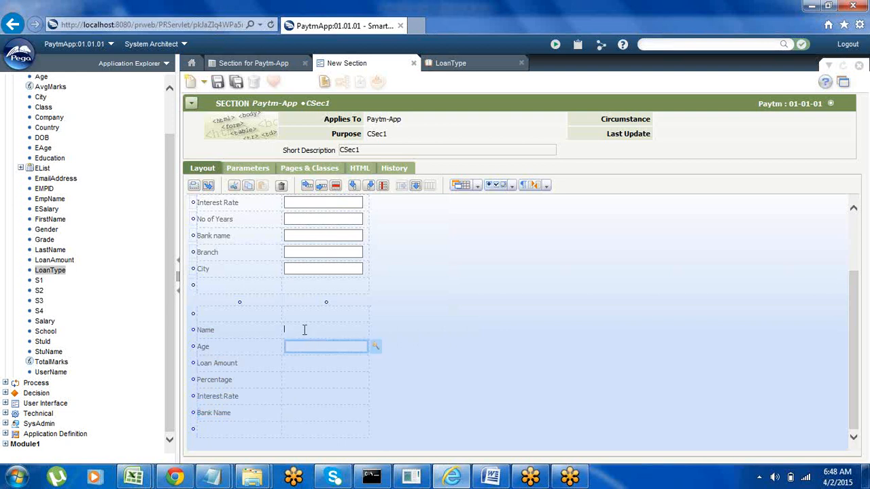
{"action": "left_click", "coordinate": [304, 331]}
{"action": "left_click", "coordinate": [511, 185]}
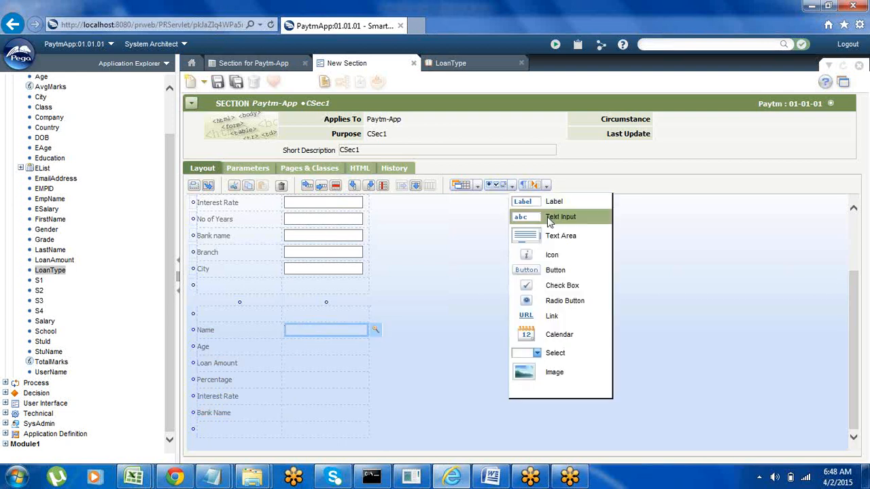
{"action": "left_click_drag", "start_coordinate": [545, 217], "coordinate": [350, 333]}
{"action": "left_click", "coordinate": [328, 347]}
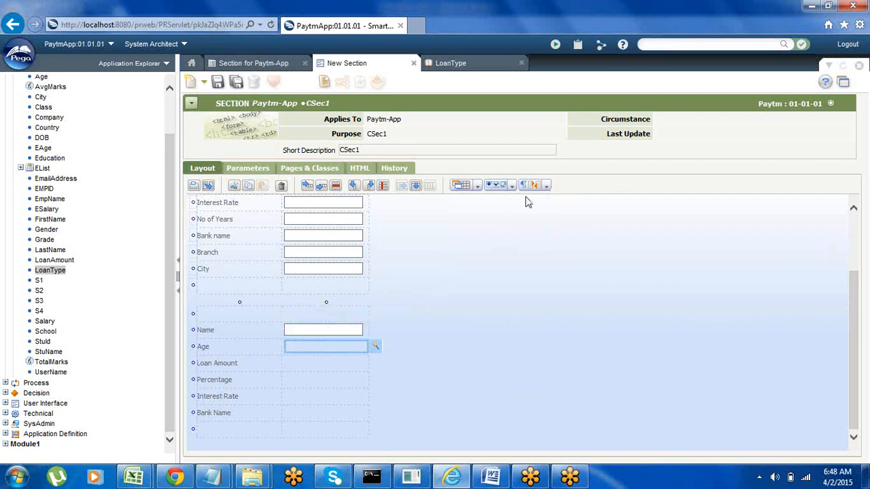
{"action": "left_click", "coordinate": [512, 186]}
{"action": "left_click_drag", "start_coordinate": [544, 224], "coordinate": [339, 346]}
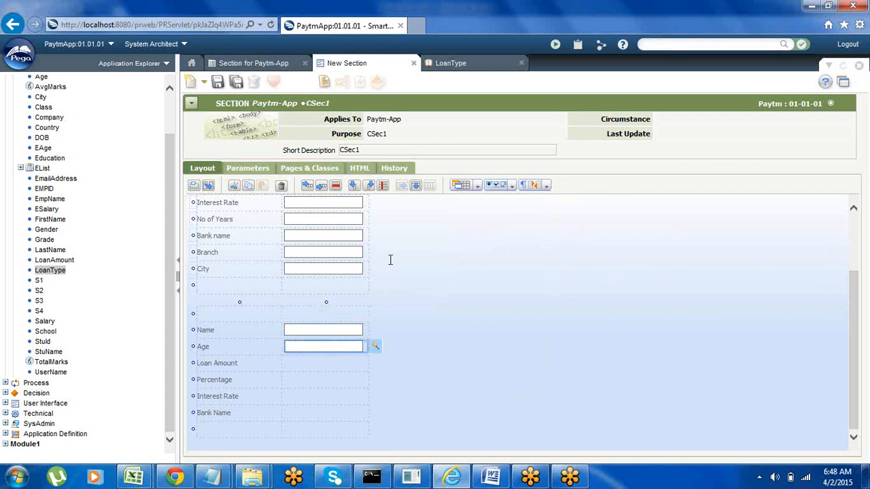
{"action": "left_click", "coordinate": [511, 186]}
{"action": "left_click_drag", "start_coordinate": [548, 219], "coordinate": [343, 365]}
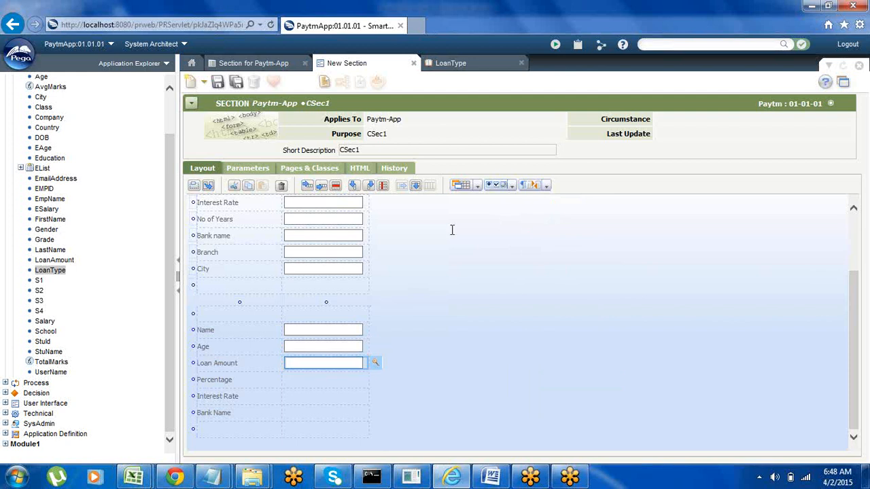
- Add text inputs beside the Percentage, Interest Rate and Bank Name labels in the lower layout
{"action": "left_click", "coordinate": [511, 187]}
{"action": "left_click_drag", "start_coordinate": [522, 217], "coordinate": [503, 268]}
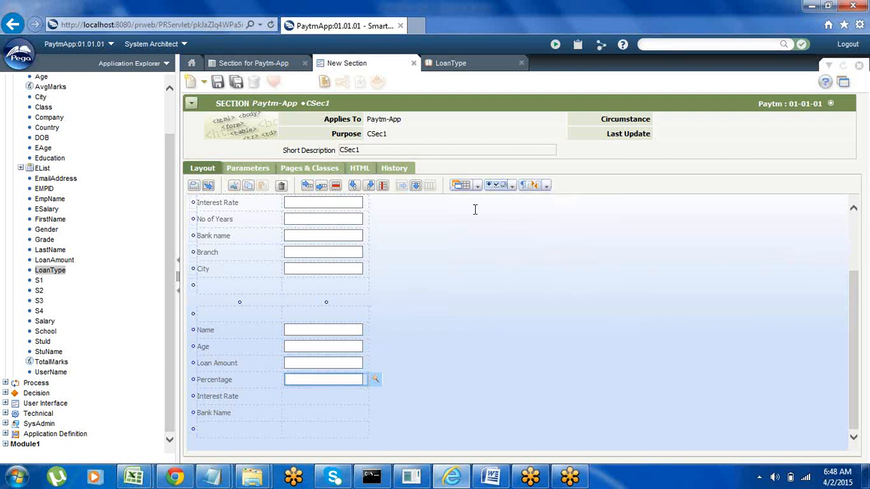
{"action": "left_click", "coordinate": [511, 187]}
{"action": "left_click_drag", "start_coordinate": [522, 216], "coordinate": [322, 401]}
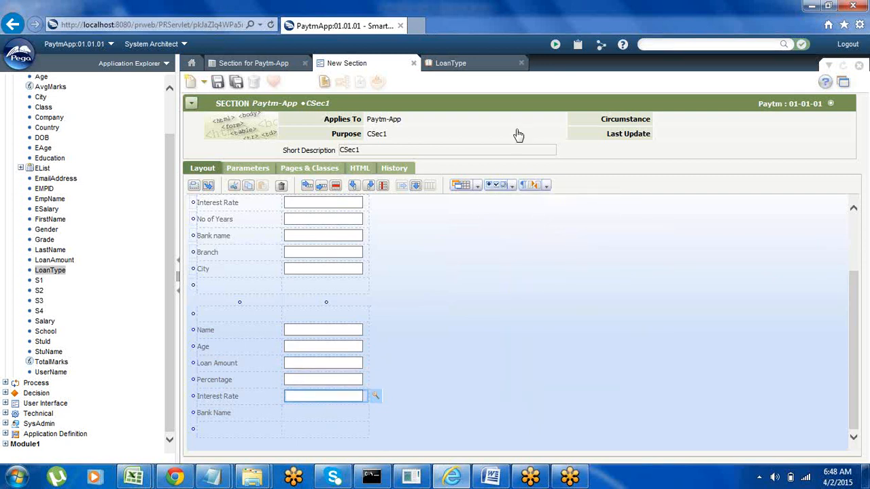
{"action": "left_click", "coordinate": [511, 187]}
{"action": "left_click_drag", "start_coordinate": [534, 218], "coordinate": [332, 412]}
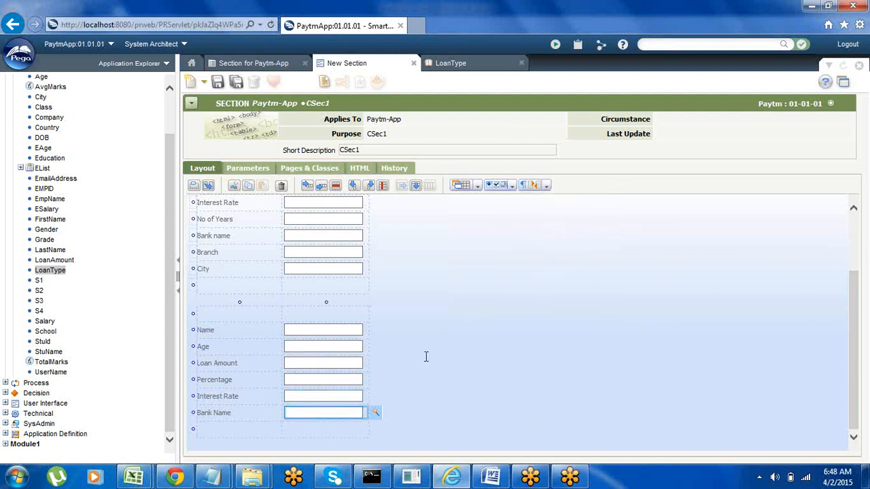
- Start the lower layout's Visible When condition as .LoanType=='Personal in its properties
{"action": "left_click", "coordinate": [414, 352]}
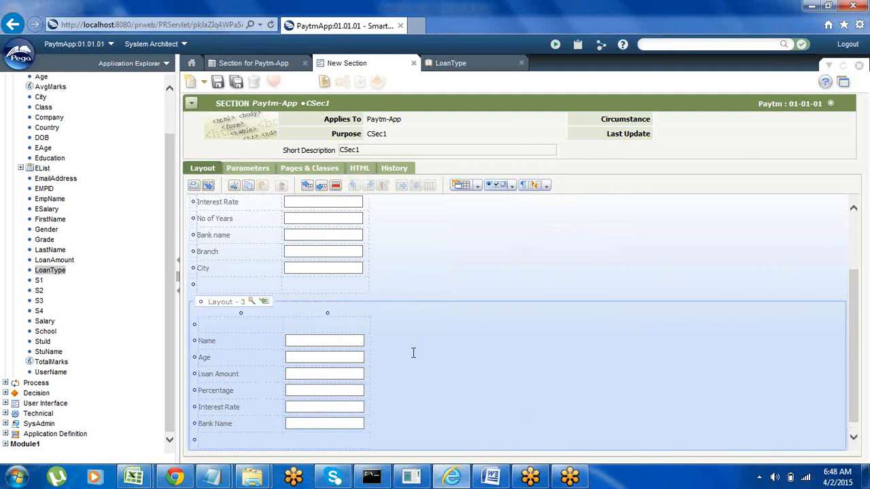
{"action": "left_click", "coordinate": [251, 302]}
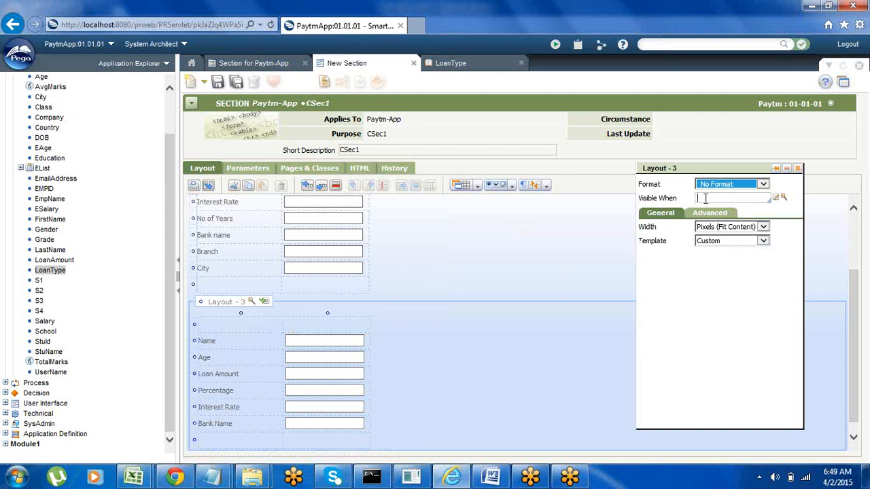
{"action": "type", "text": "."}
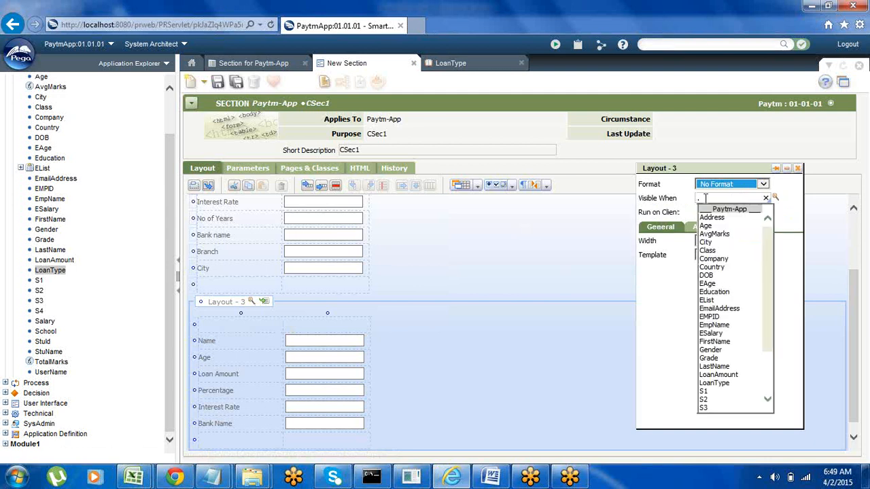
{"action": "key", "text": "Down"}
{"action": "key", "text": "Down"}
{"action": "key", "text": "Down"}
{"action": "key", "text": "Down"}
{"action": "key", "text": "Down"}
{"action": "key", "text": "Down"}
{"action": "key", "text": "Down"}
{"action": "key", "text": "Down"}
{"action": "key", "text": "Down"}
{"action": "key", "text": "Down"}
{"action": "key", "text": "Down"}
{"action": "key", "text": "Down"}
{"action": "key", "text": "Down"}
{"action": "key", "text": "Down"}
{"action": "key", "text": "Down"}
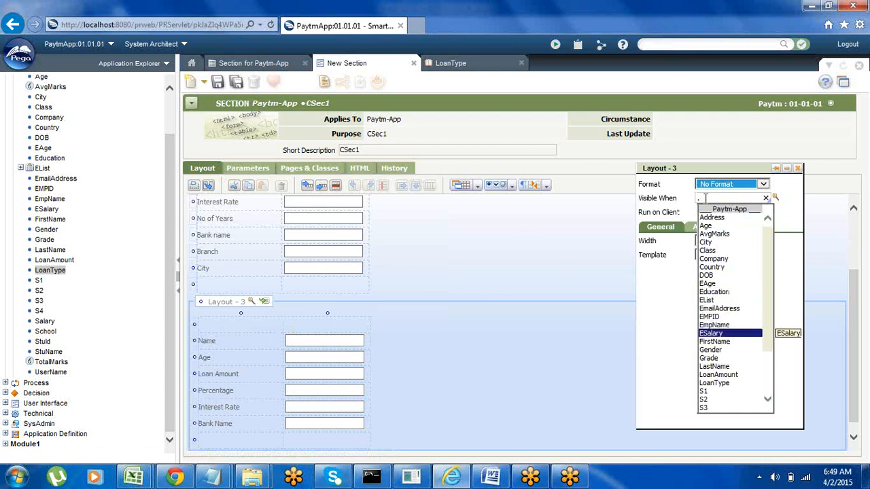
{"action": "key", "text": "Down"}
{"action": "key", "text": "Down"}
{"action": "key", "text": "Down"}
{"action": "key", "text": "Down"}
{"action": "key", "text": "Down"}
{"action": "key", "text": "Down"}
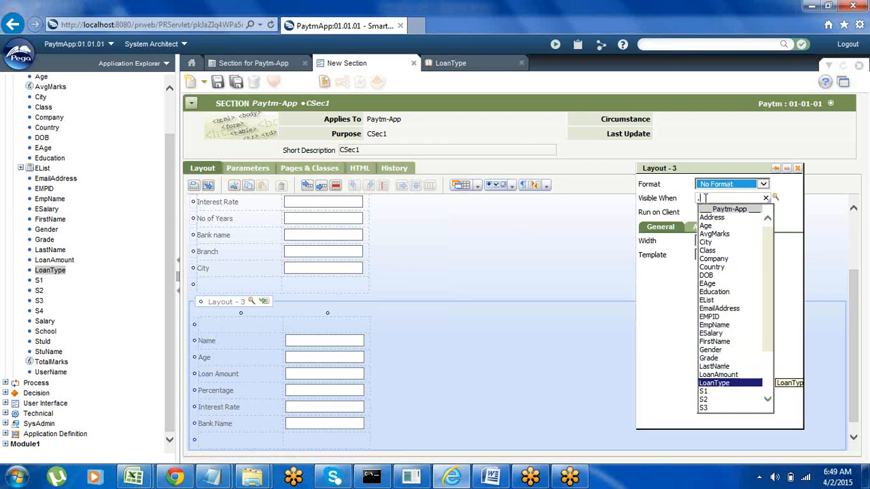
{"action": "key", "text": "Return"}
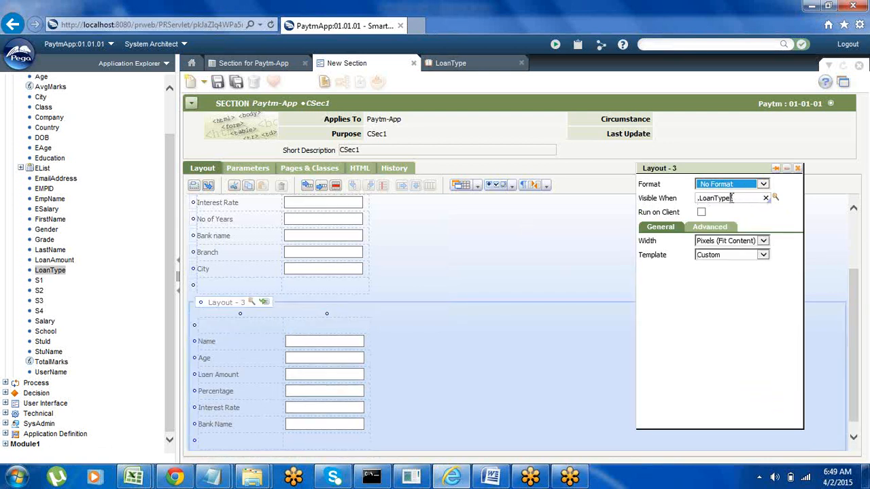
{"action": "type", "text": "==\"Personal\""}
{"action": "key", "text": "BackSpace"}
- Check the LoanType property's table values and complete the lower layout's Visible When condition as .LoanType=='Personalloan'
{"action": "left_click", "coordinate": [471, 64]}
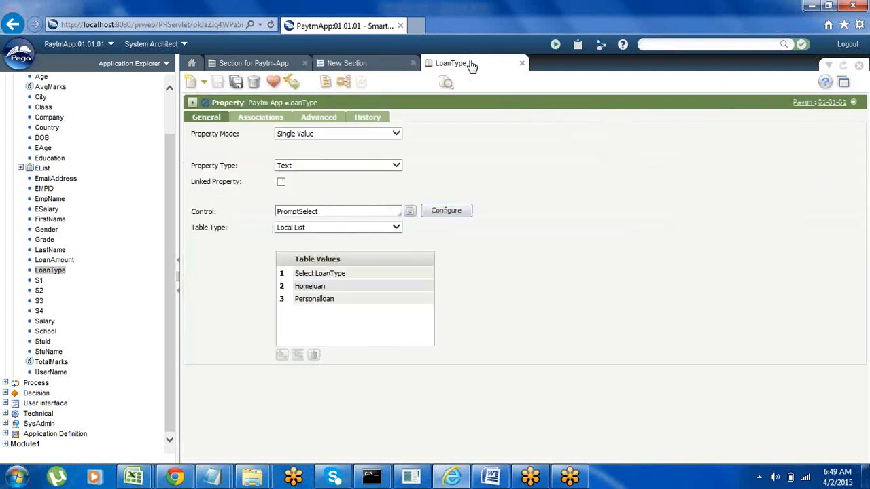
{"action": "left_click", "coordinate": [350, 63]}
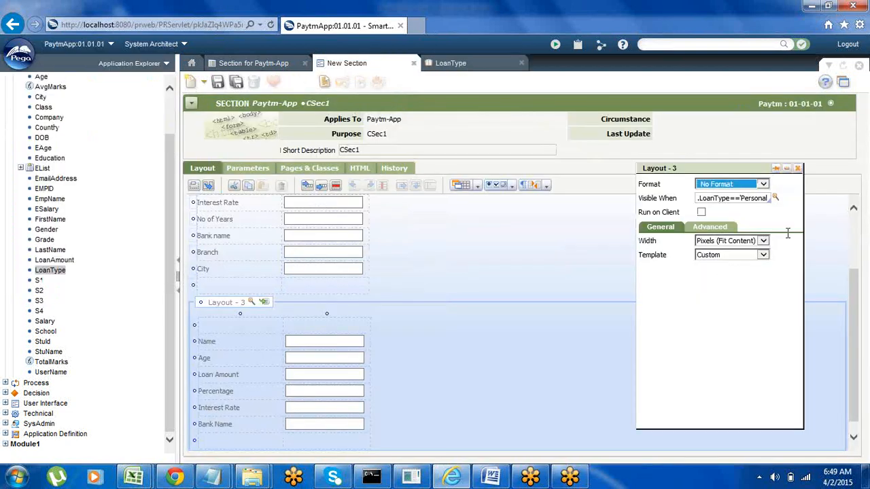
{"action": "left_click", "coordinate": [770, 197]}
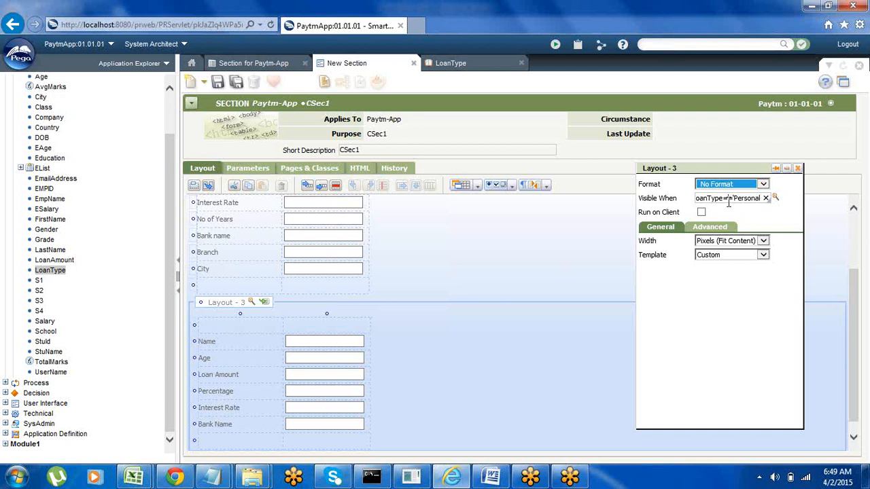
{"action": "key", "text": "Home"}
{"action": "key", "text": "End"}
{"action": "type", "text": "'"}
{"action": "type", "text": "loan'"}
{"action": "left_click", "coordinate": [776, 168]}
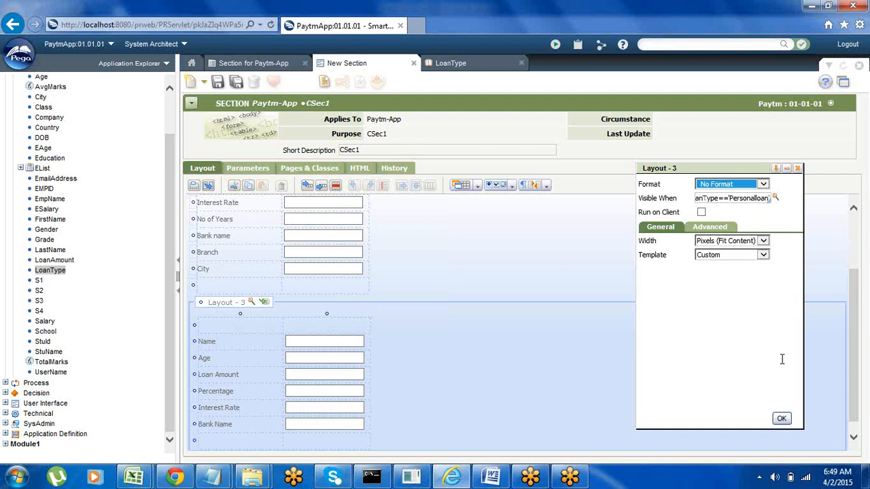
{"action": "left_click", "coordinate": [780, 418]}
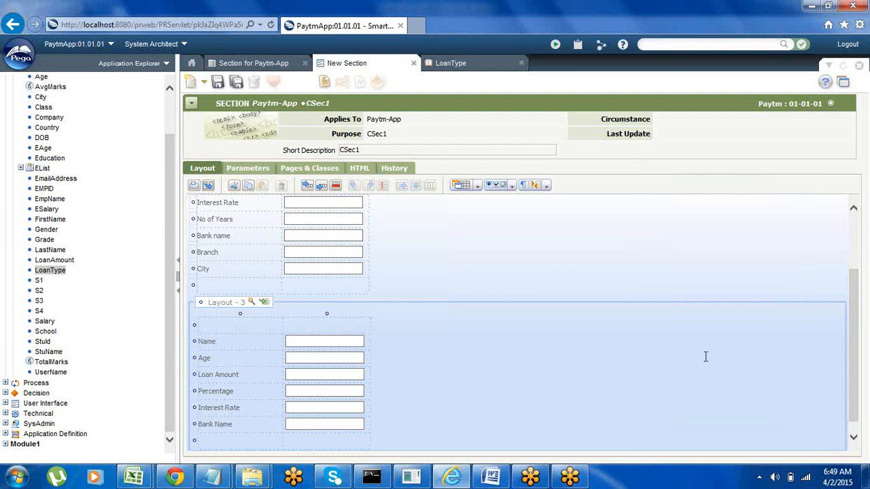
- Save the CSec1 section and create a flow action named Cfa1 that applies to Paytm-App
{"action": "left_click", "coordinate": [218, 83]}
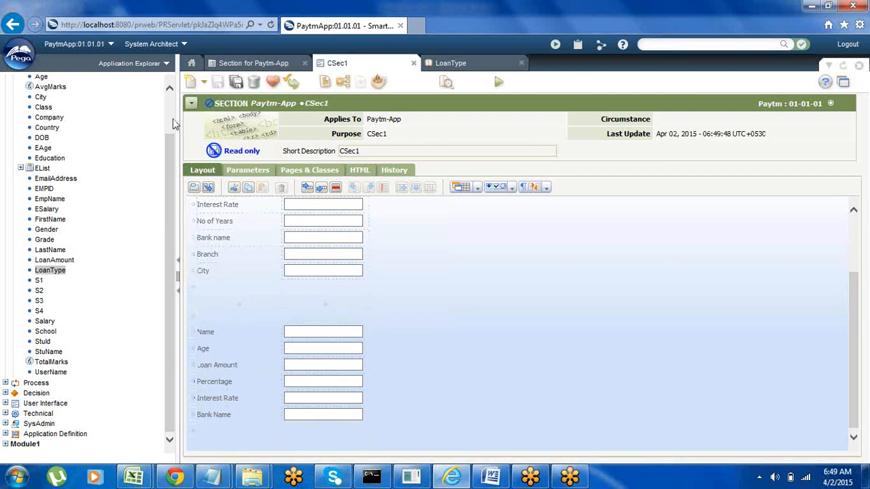
{"action": "left_click", "coordinate": [203, 83]}
{"action": "mouse_move", "coordinate": [250, 115]}
{"action": "mouse_move", "coordinate": [285, 126]}
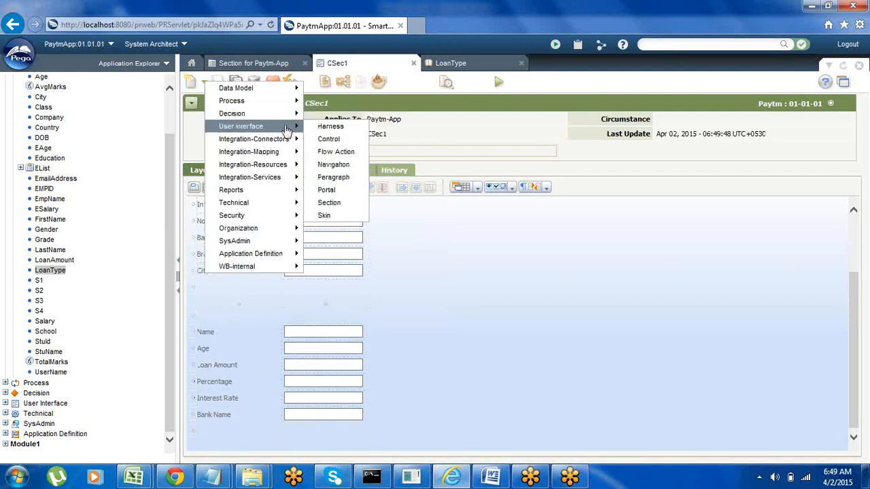
{"action": "left_click", "coordinate": [333, 155]}
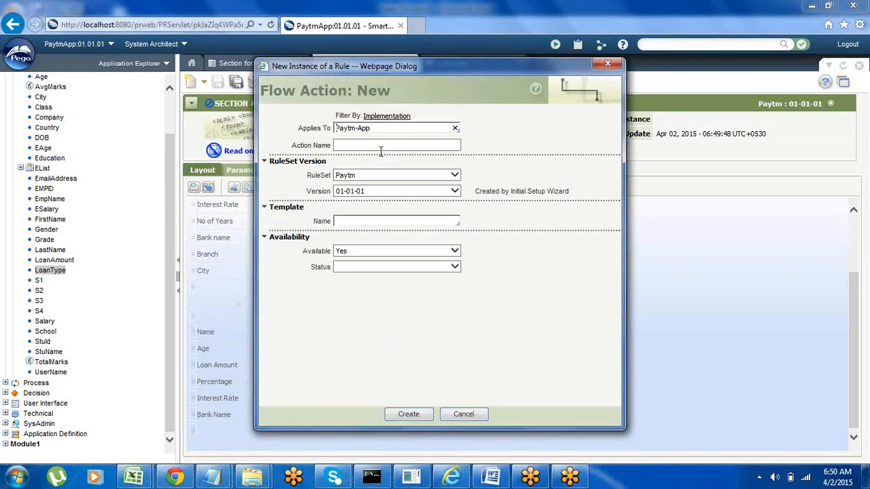
{"action": "left_click", "coordinate": [361, 145]}
{"action": "type", "text": "Cfa1l"}
{"action": "left_click", "coordinate": [401, 414]}
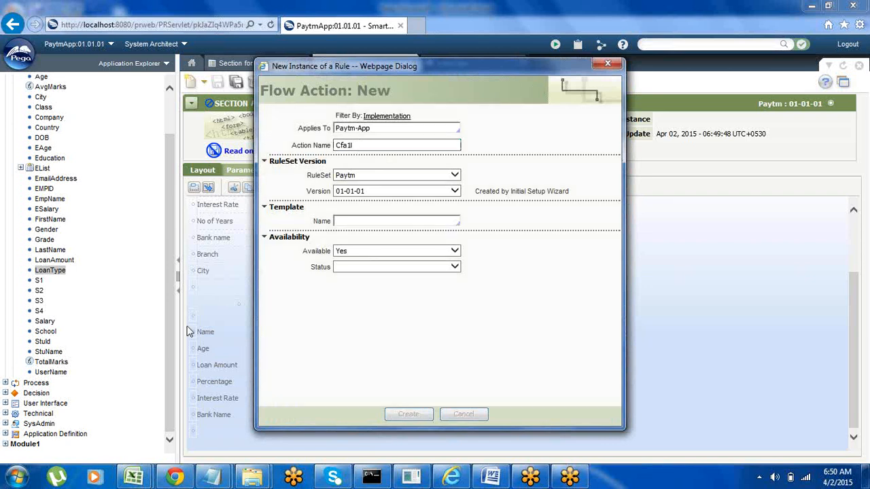
- Refresh the Application Explorer, place section CSec1 in the Cfa1 flow action's layout and save it
{"action": "right_click", "coordinate": [110, 244]}
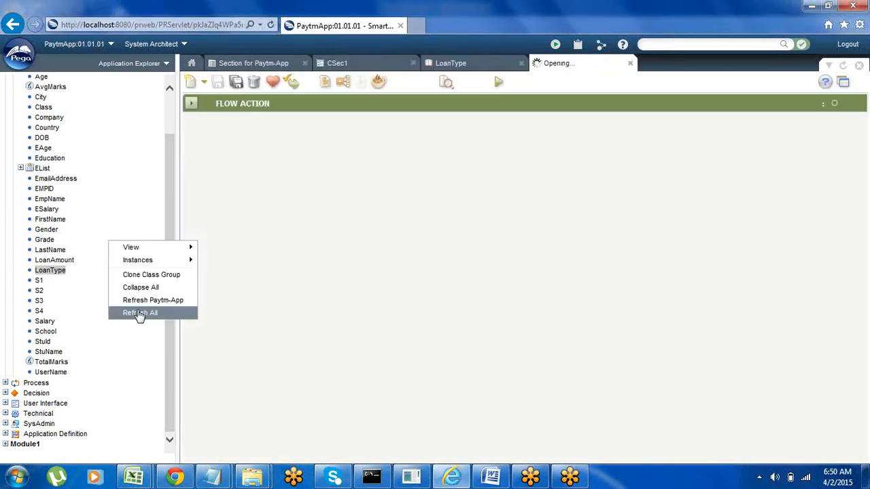
{"action": "left_click", "coordinate": [139, 313]}
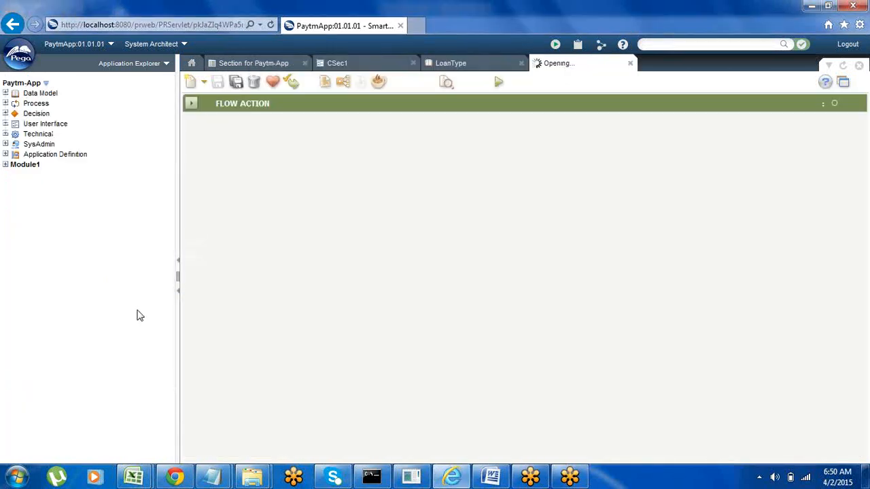
{"action": "left_click", "coordinate": [6, 123]}
{"action": "left_click", "coordinate": [13, 153]}
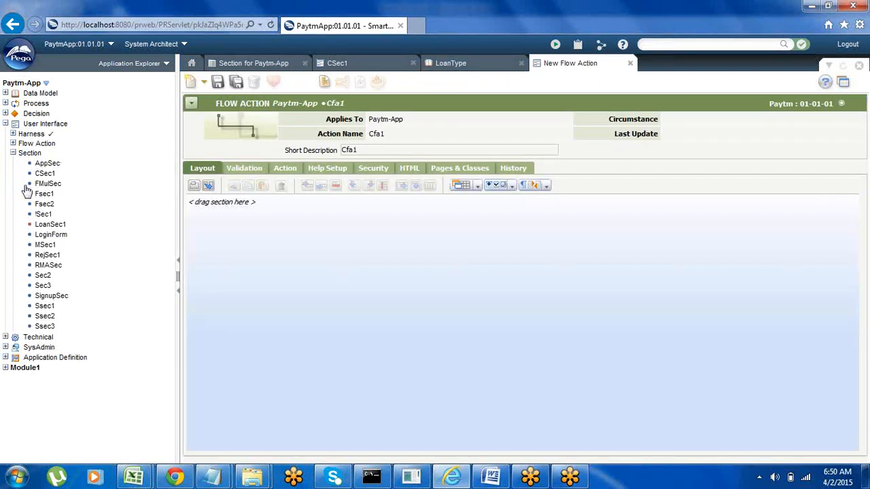
{"action": "left_click_drag", "start_coordinate": [39, 175], "coordinate": [199, 211]}
{"action": "left_click", "coordinate": [218, 82]}
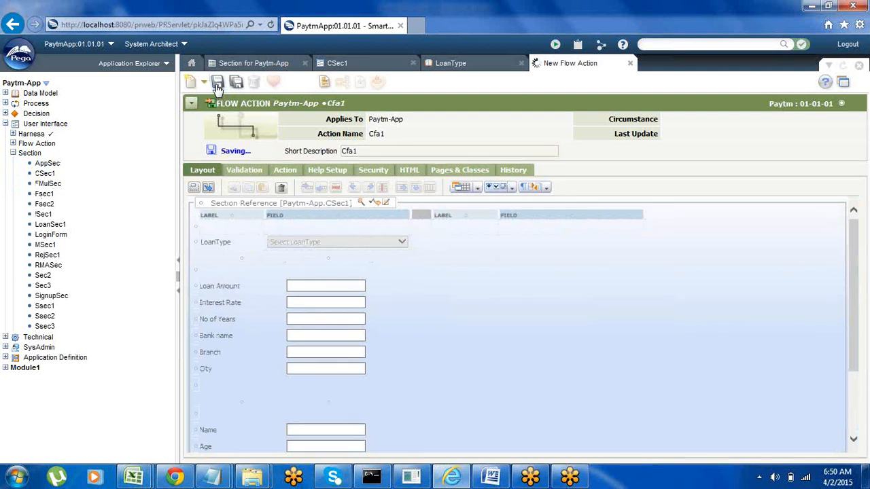
- Open the Fetmul flow from the Paytm-App process rules
{"action": "left_click", "coordinate": [5, 103]}
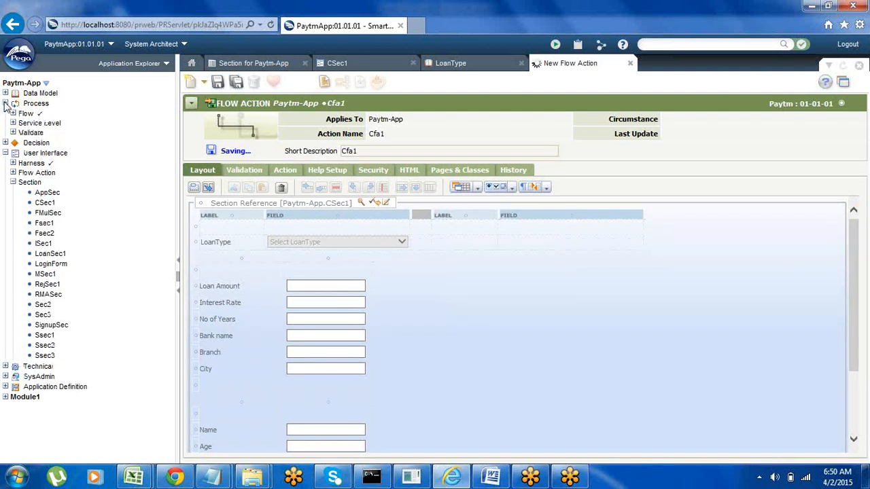
{"action": "left_click", "coordinate": [13, 114]}
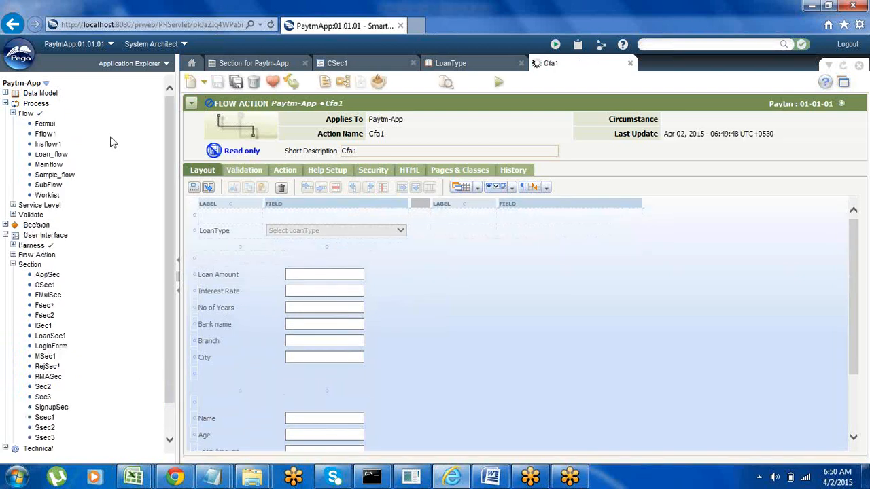
{"action": "left_click", "coordinate": [44, 124]}
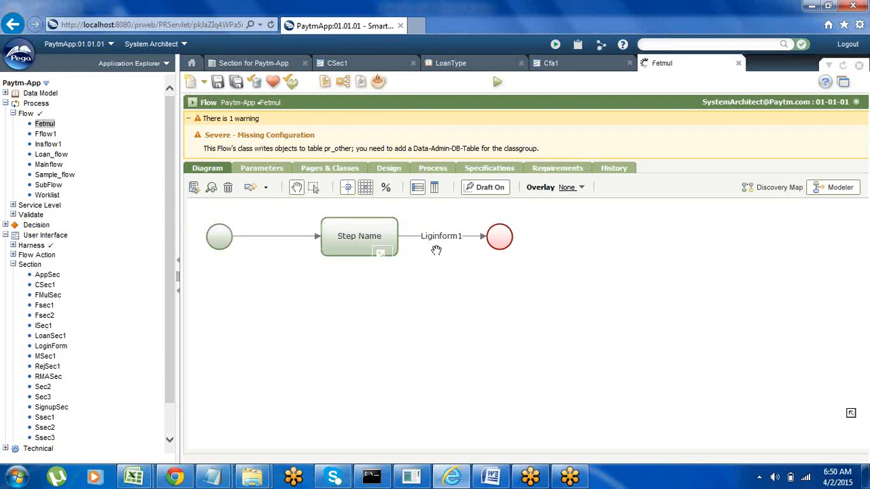
- Set the flow action of the connector between Step Name and the end shape to Cfa1
{"action": "right_click", "coordinate": [430, 236]}
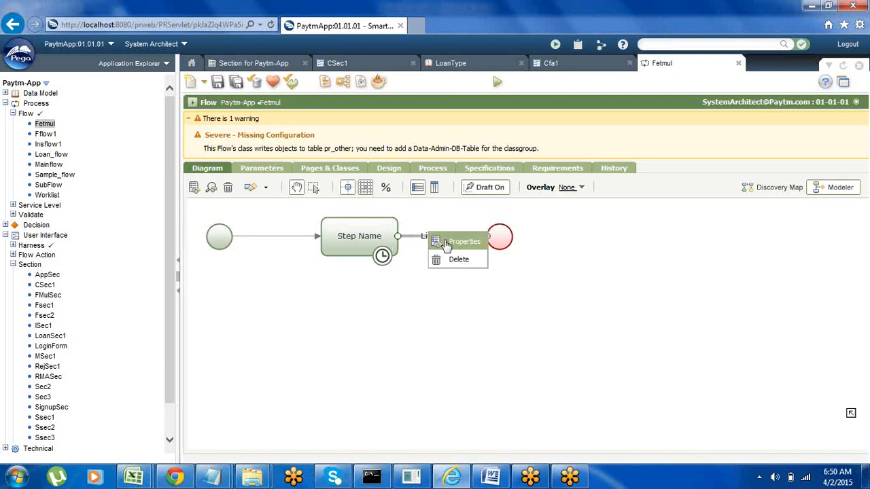
{"action": "left_click", "coordinate": [447, 245]}
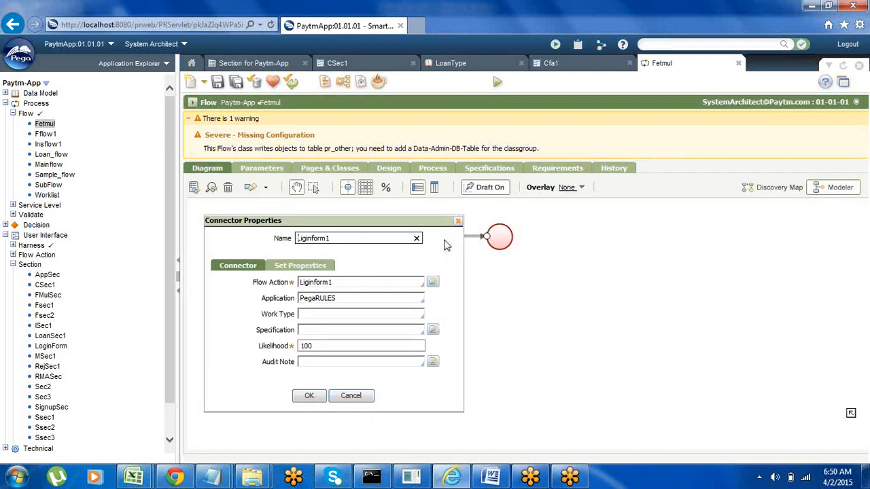
{"action": "left_click", "coordinate": [359, 282]}
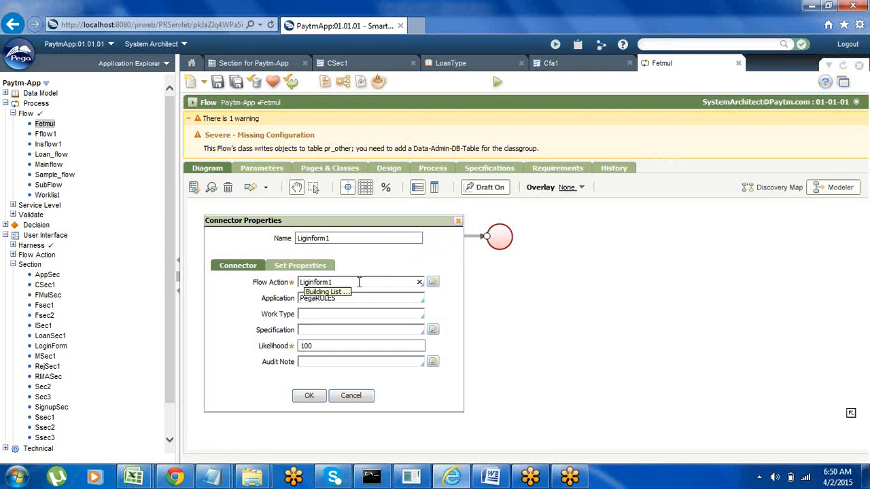
{"action": "key", "text": "Up"}
{"action": "key", "text": "Up"}
{"action": "key", "text": "Up"}
{"action": "key", "text": "Up"}
{"action": "key", "text": "Up"}
{"action": "key", "text": "Up"}
{"action": "key", "text": "Up"}
{"action": "key", "text": "Up"}
{"action": "key", "text": "Up"}
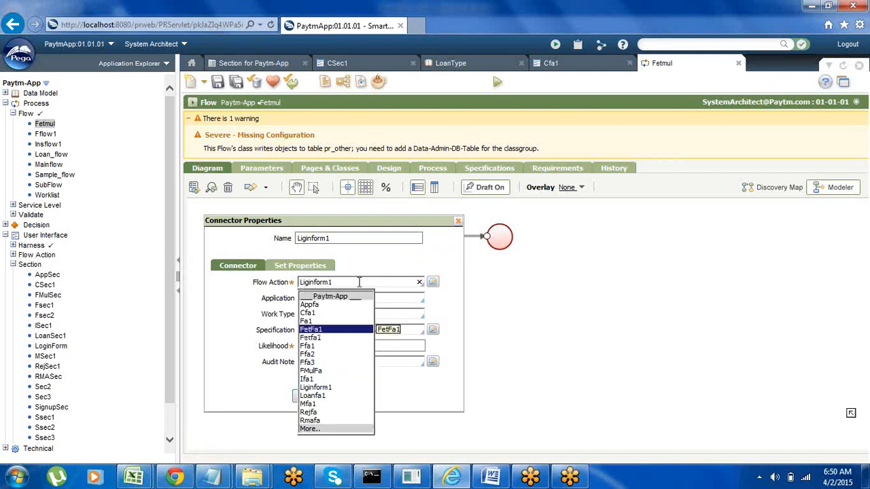
{"action": "key", "text": "Return"}
{"action": "left_click", "coordinate": [308, 396]}
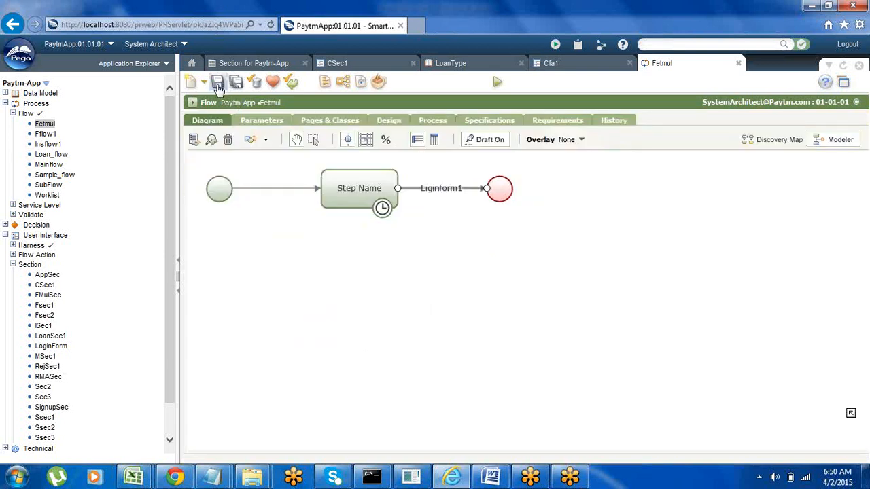
- Save the Fetmul flow with its Cfa1 connector and run it to create a test case
{"action": "left_click", "coordinate": [218, 82]}
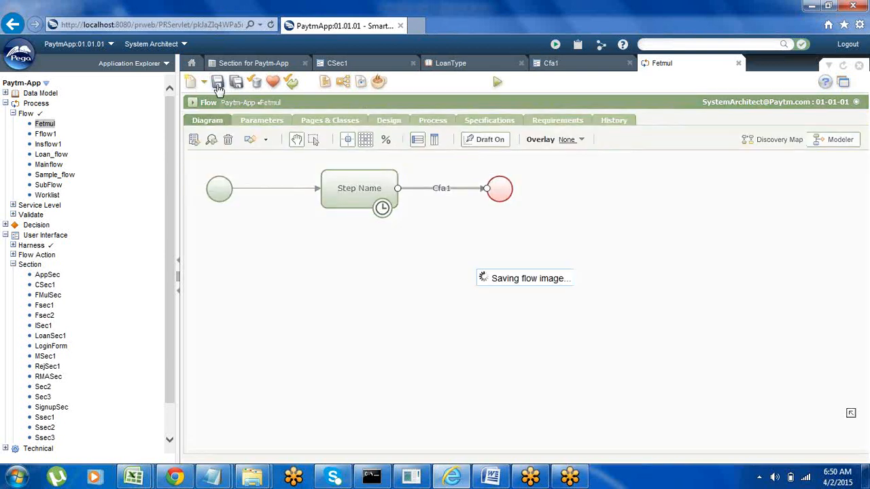
{"action": "left_click", "coordinate": [497, 84]}
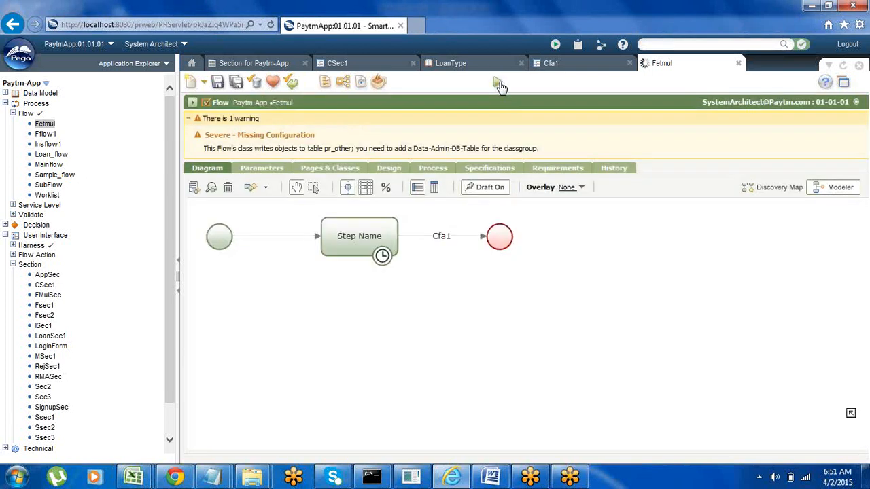
{"action": "left_click", "coordinate": [498, 83]}
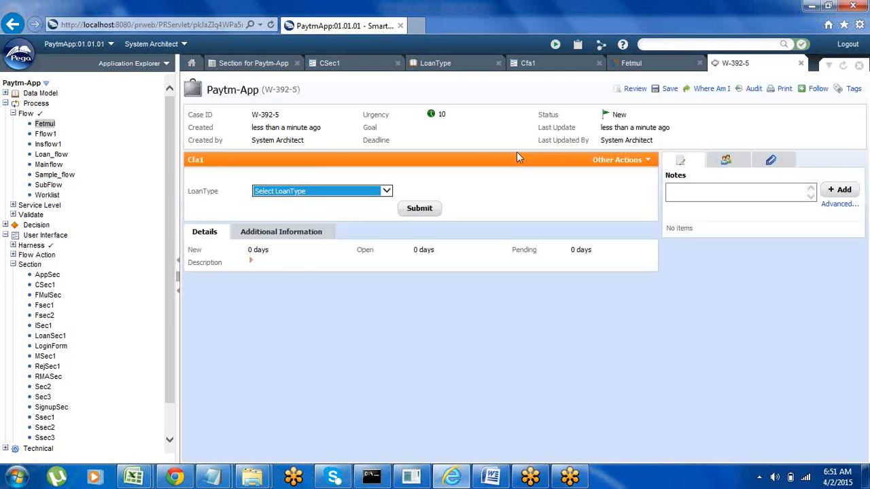
- Test the conditional layouts in the case by setting LoanType to Homeloan, then Personalloan, and back to Homeloan
{"action": "left_click", "coordinate": [386, 193]}
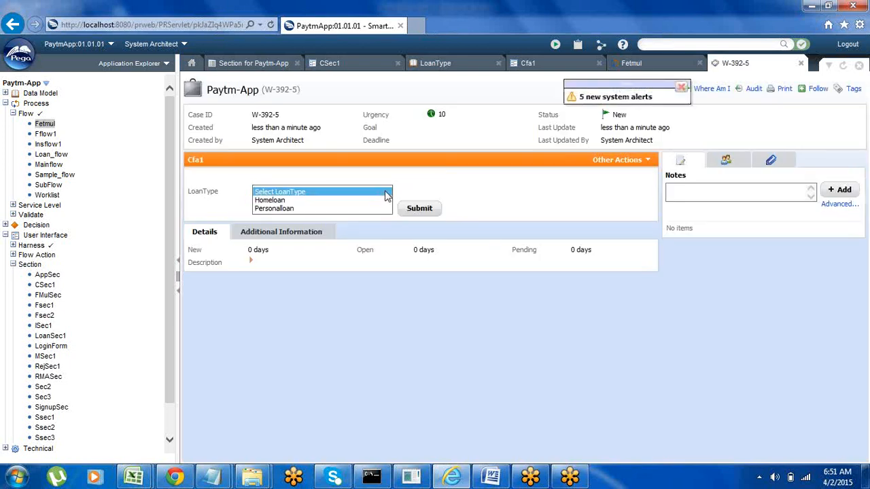
{"action": "left_click", "coordinate": [448, 191]}
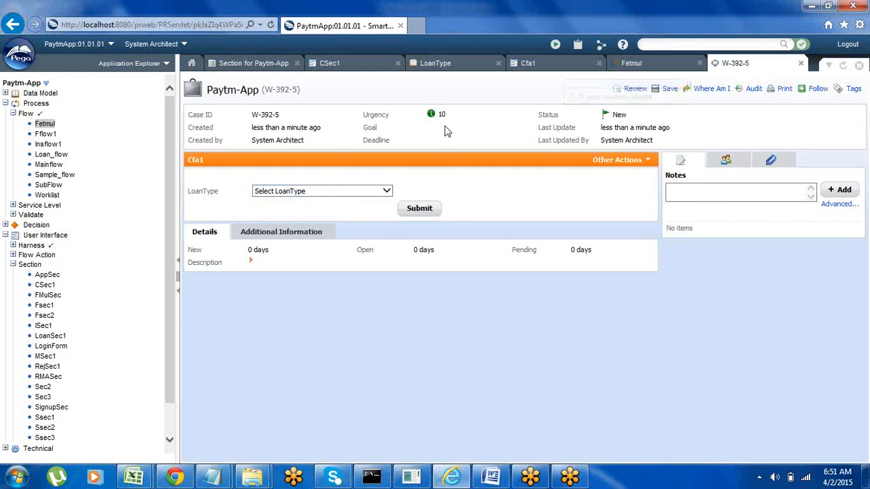
{"action": "left_click", "coordinate": [386, 192]}
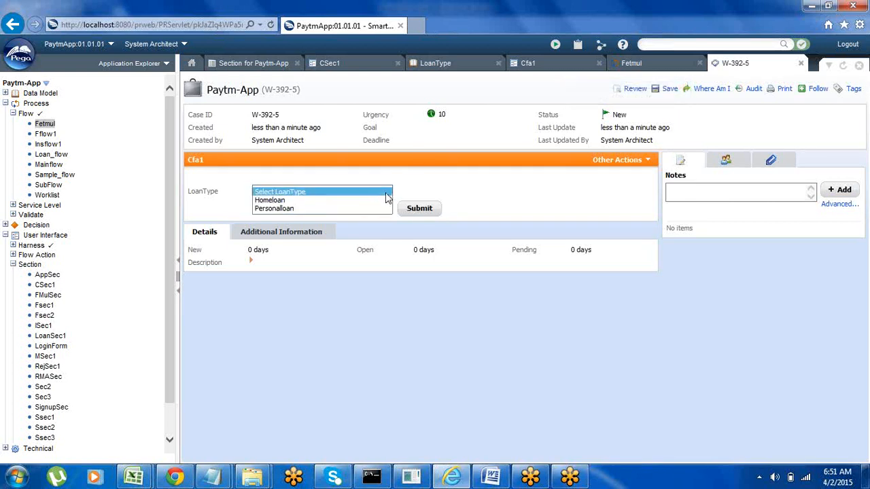
{"action": "left_click", "coordinate": [299, 200]}
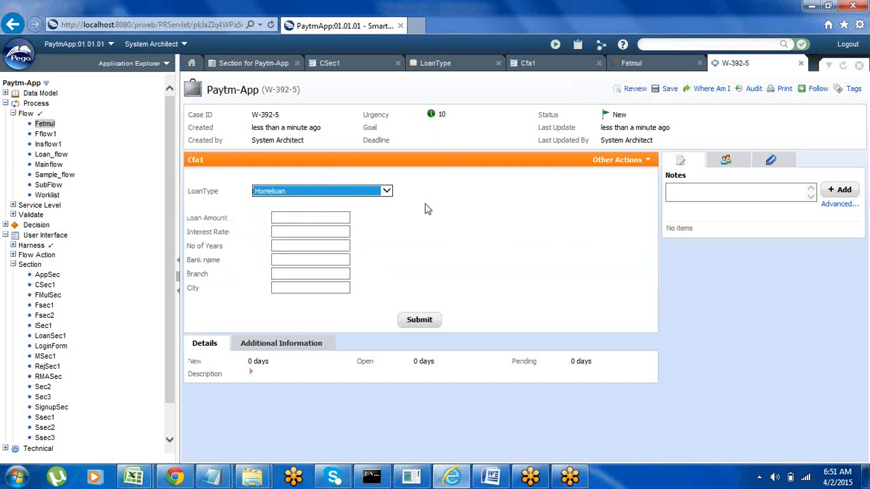
{"action": "left_click", "coordinate": [386, 192]}
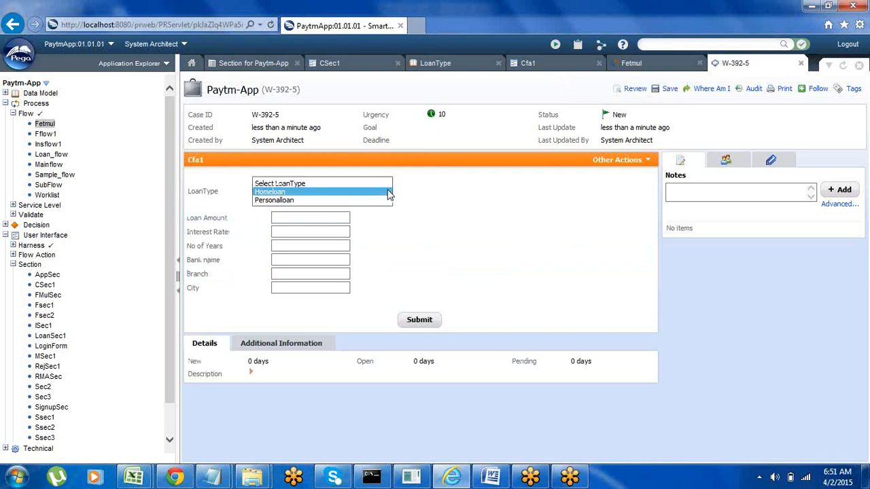
{"action": "left_click", "coordinate": [348, 206]}
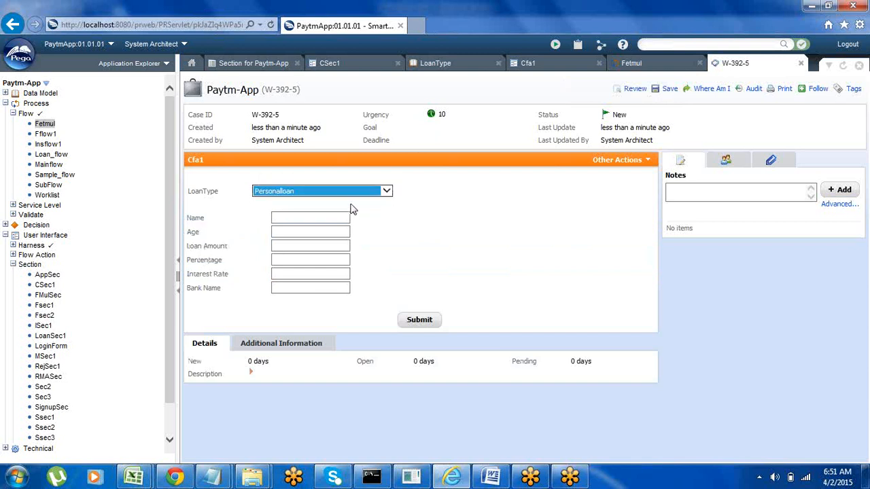
{"action": "left_click", "coordinate": [386, 191]}
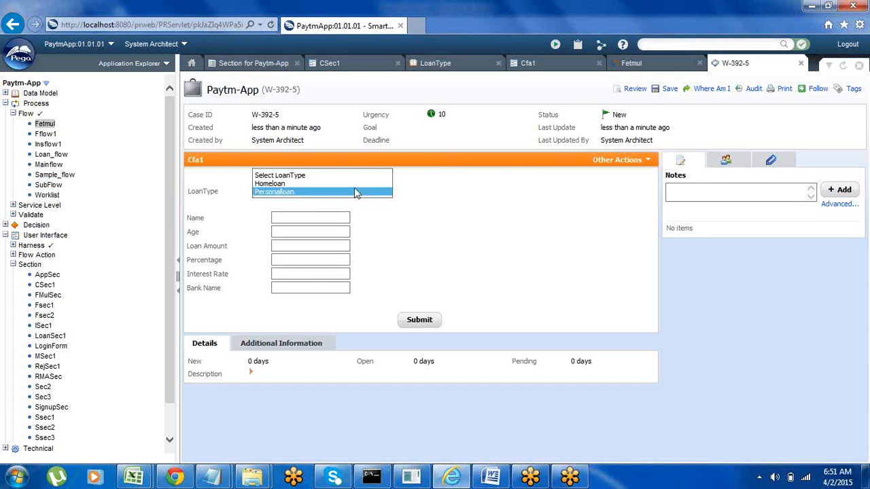
{"action": "left_click", "coordinate": [345, 184]}
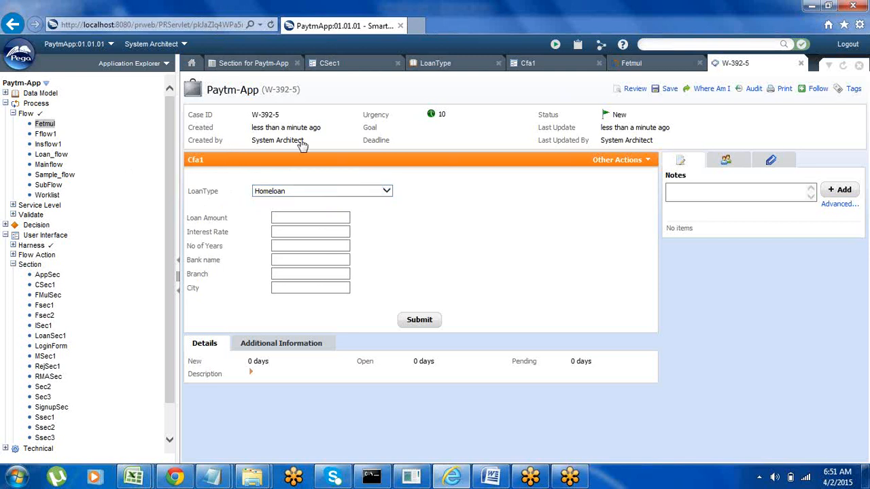
- Return to the CSec1 section and check it out for editing
{"action": "left_click", "coordinate": [333, 63]}
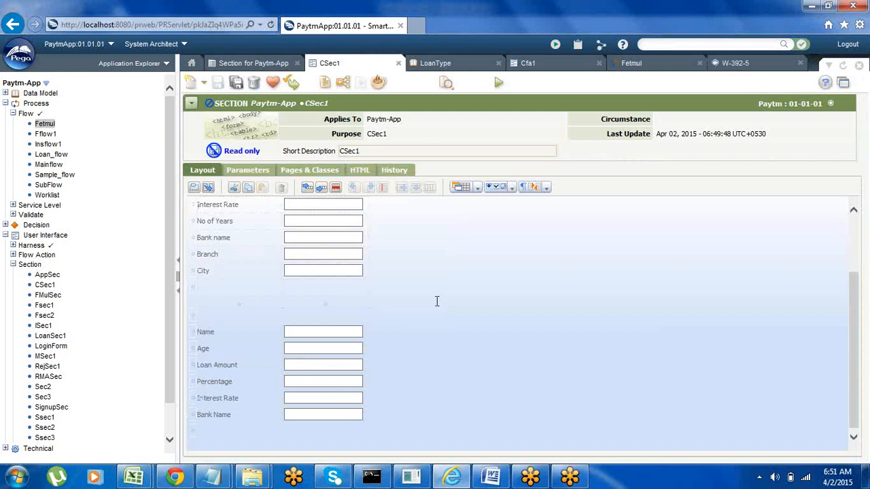
{"action": "scroll", "coordinate": [437, 301], "scroll_direction": "up", "scroll_amount": 3}
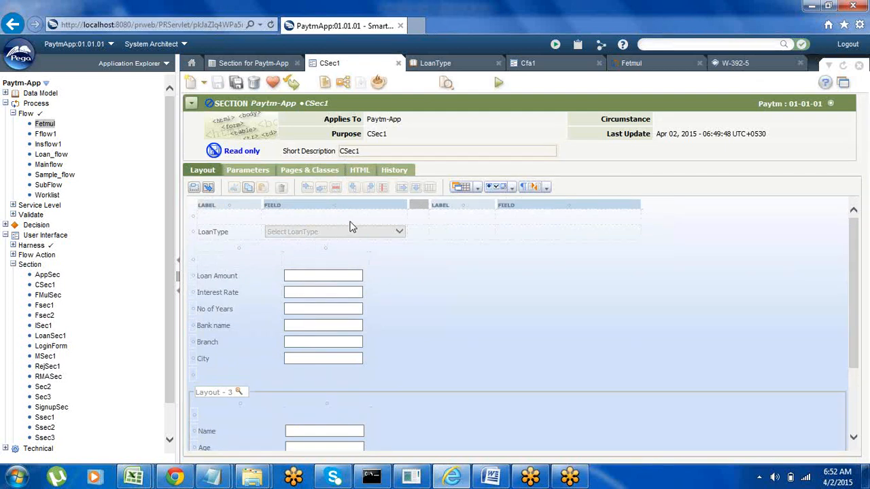
{"action": "left_click", "coordinate": [291, 87]}
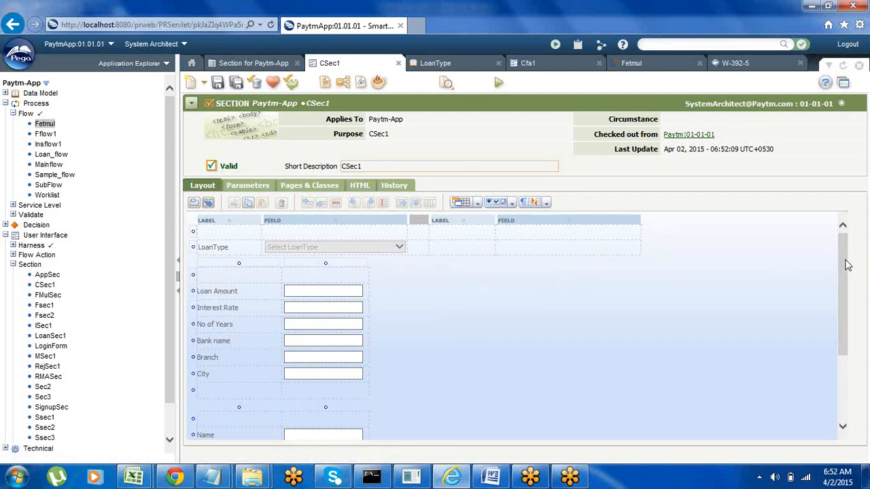
{"action": "left_click_drag", "start_coordinate": [842, 258], "coordinate": [844, 221]}
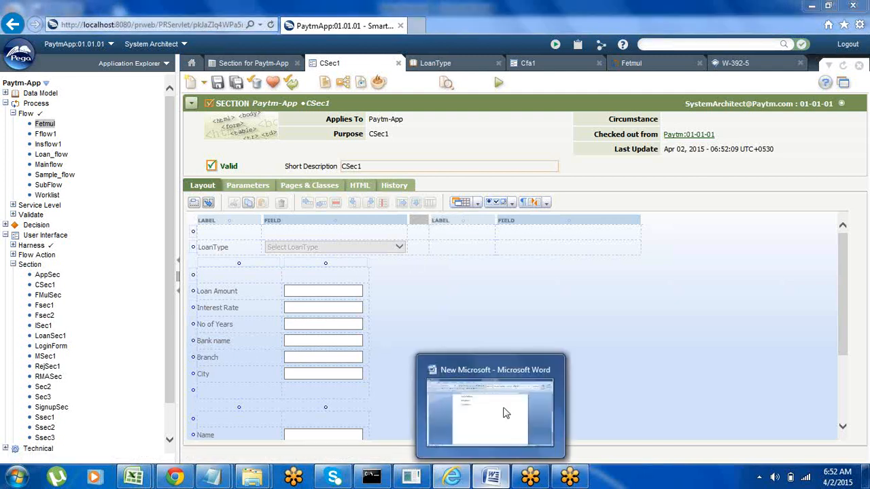
{"action": "right_click", "coordinate": [494, 479]}
{"action": "left_click", "coordinate": [636, 321]}
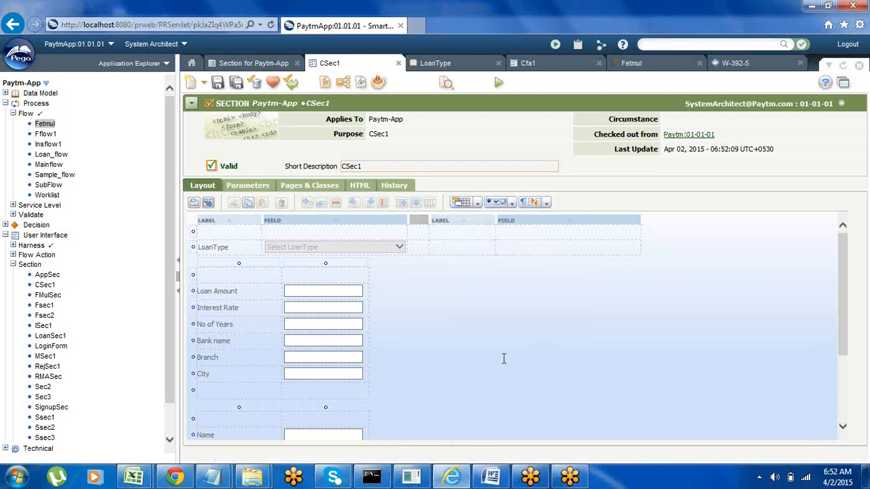
{"action": "left_click", "coordinate": [504, 359]}
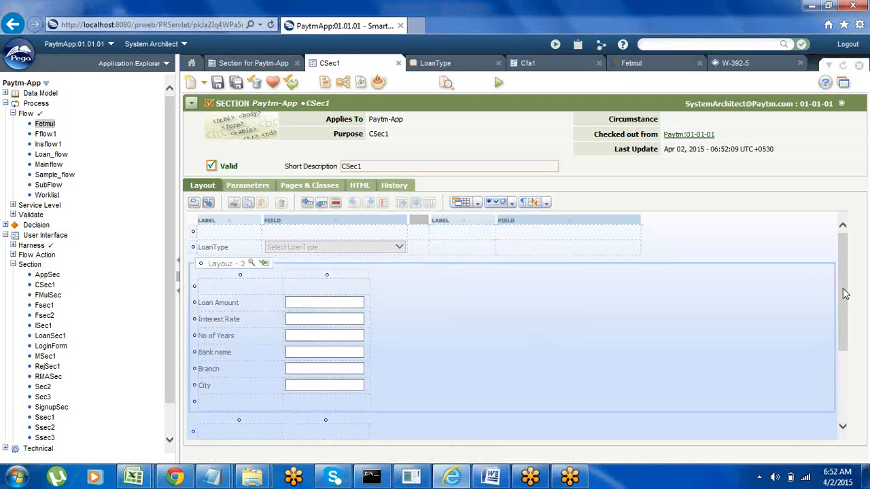
{"action": "left_click_drag", "start_coordinate": [845, 293], "coordinate": [850, 367]}
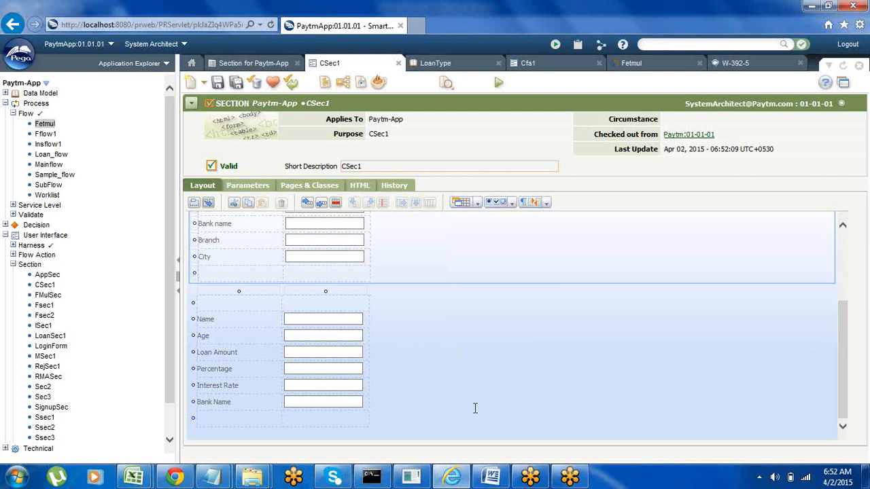
{"action": "left_click", "coordinate": [546, 203]}
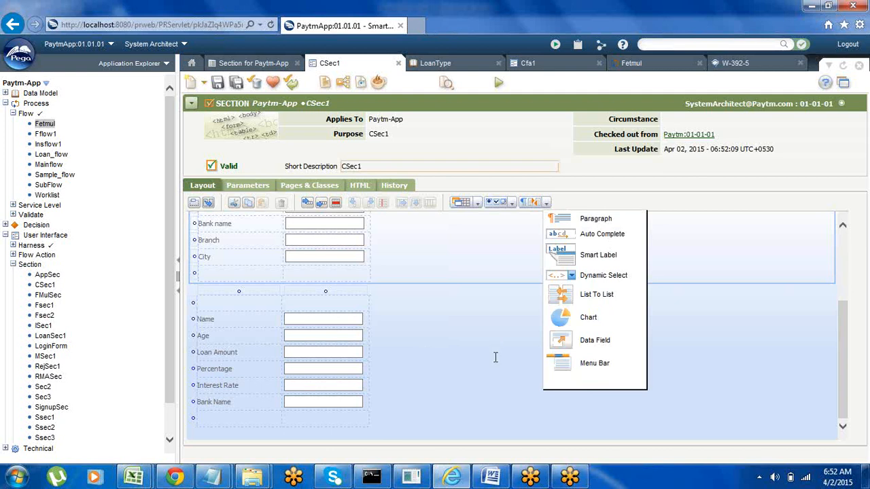
{"action": "left_click", "coordinate": [507, 390]}
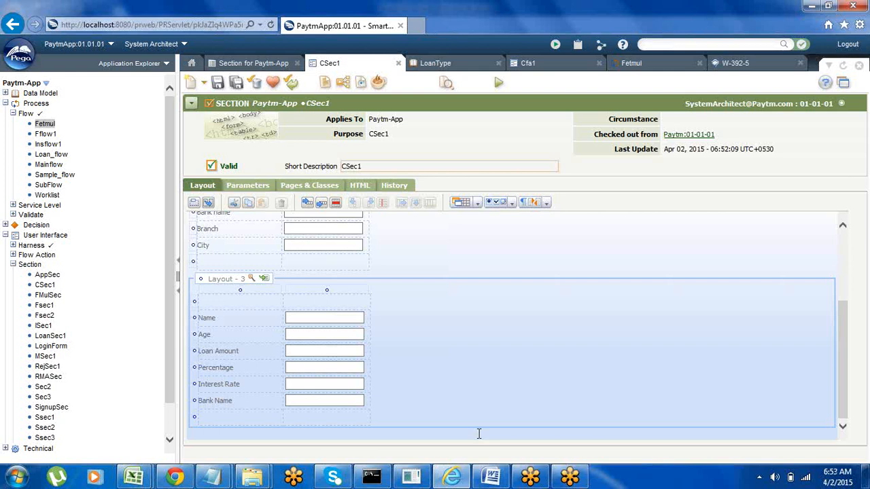
- Switch to the Word notes, insert a horizontal divider line below "Check box---" and add the heading "Import & Export---"
{"action": "left_click", "coordinate": [491, 476]}
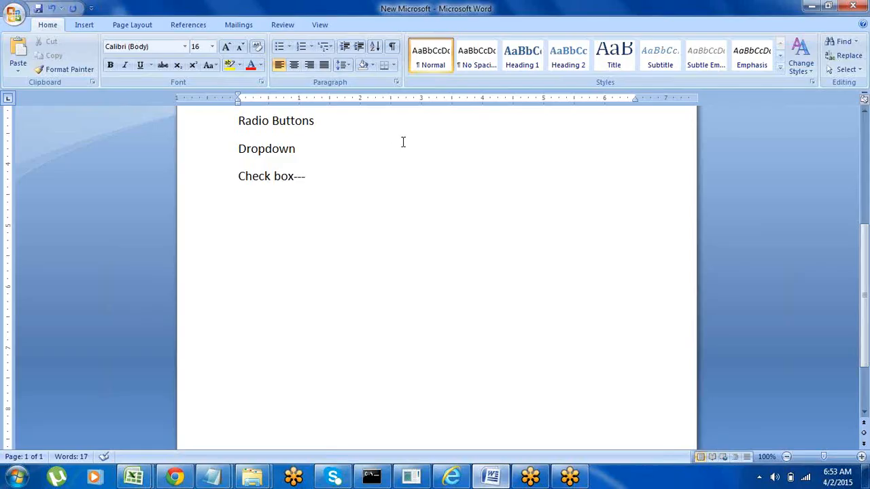
{"action": "left_click", "coordinate": [259, 201]}
{"action": "type", "text": "--------------"}
{"action": "key", "text": "Return"}
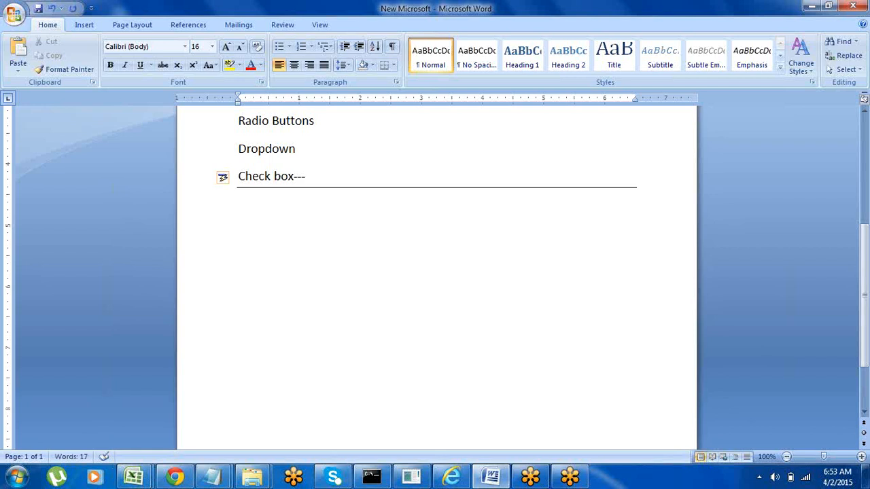
{"action": "key", "text": "Return"}
{"action": "type", "text": "Impr"}
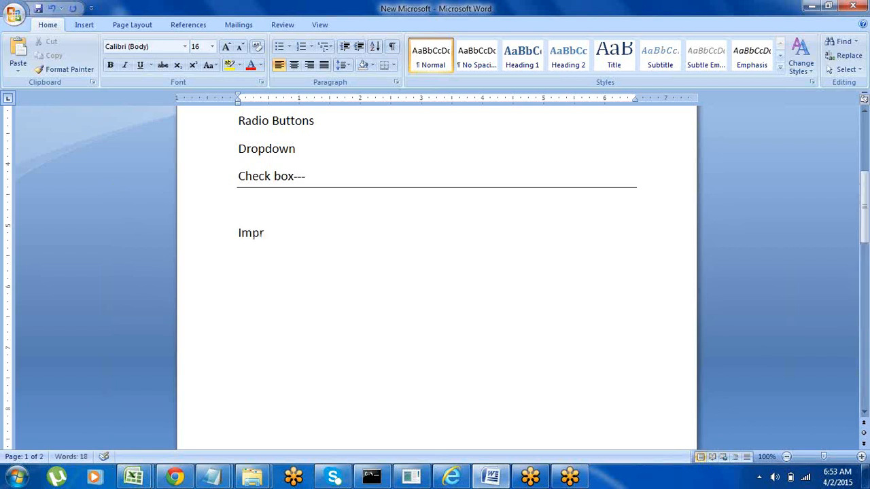
{"action": "key", "text": "BackSpace"}
{"action": "type", "text": "ort & Export---"}
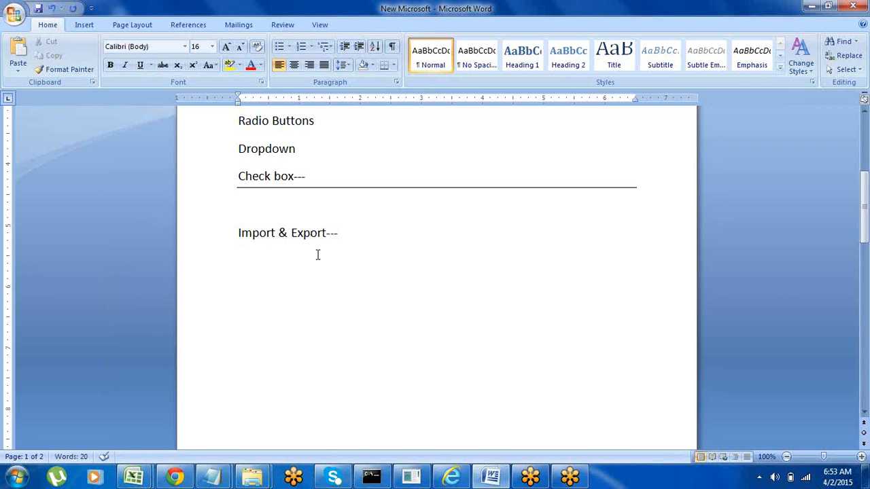
{"action": "left_click", "coordinate": [212, 248]}
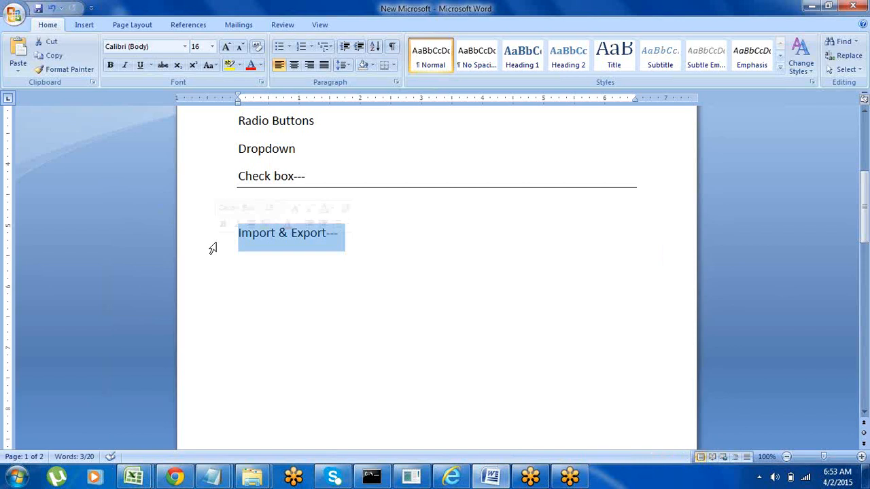
{"action": "left_click", "coordinate": [244, 284]}
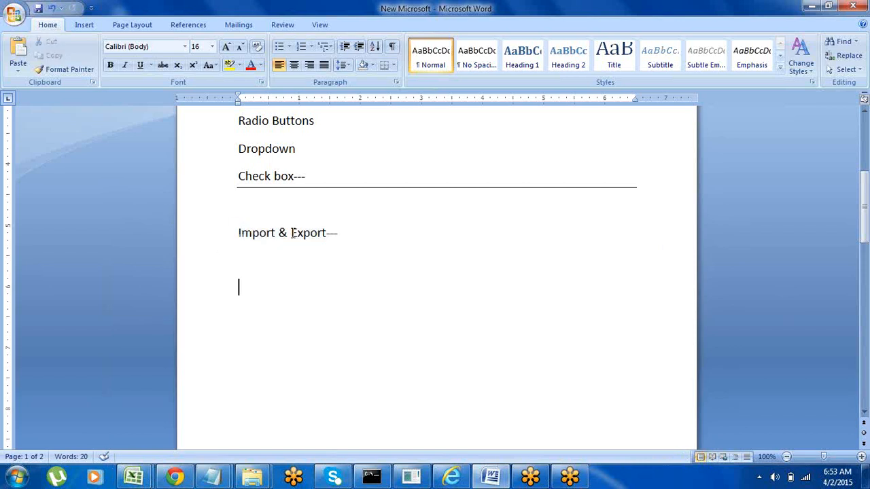
{"action": "left_click_drag", "start_coordinate": [291, 232], "coordinate": [331, 235]}
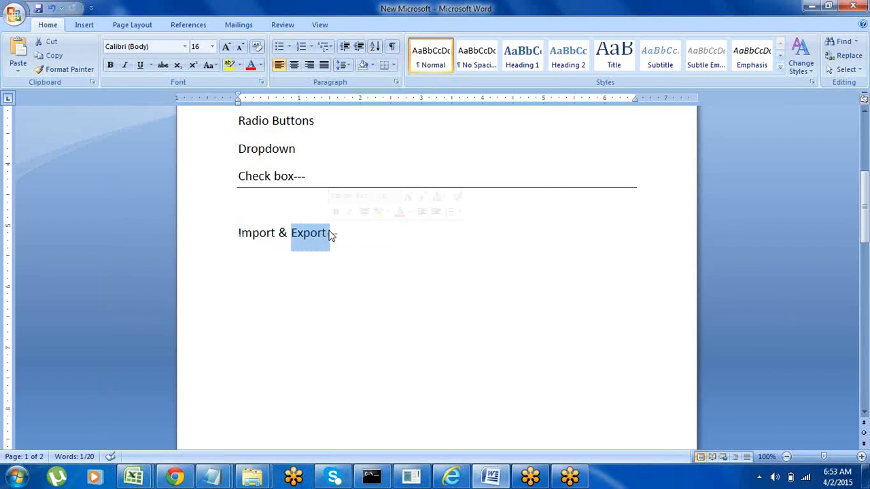
{"action": "left_click", "coordinate": [240, 234]}
{"action": "left_click_drag", "start_coordinate": [243, 234], "coordinate": [271, 234]}
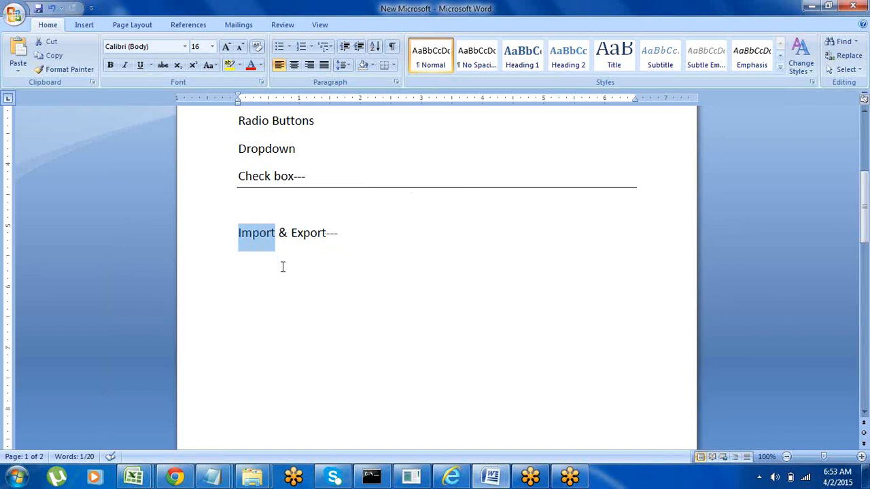
{"action": "left_click", "coordinate": [281, 263]}
- Add the line "Dev --- Export --- Import --- Prod Server" below the Import & Export heading
{"action": "left_click", "coordinate": [338, 233]}
{"action": "key", "text": "Return"}
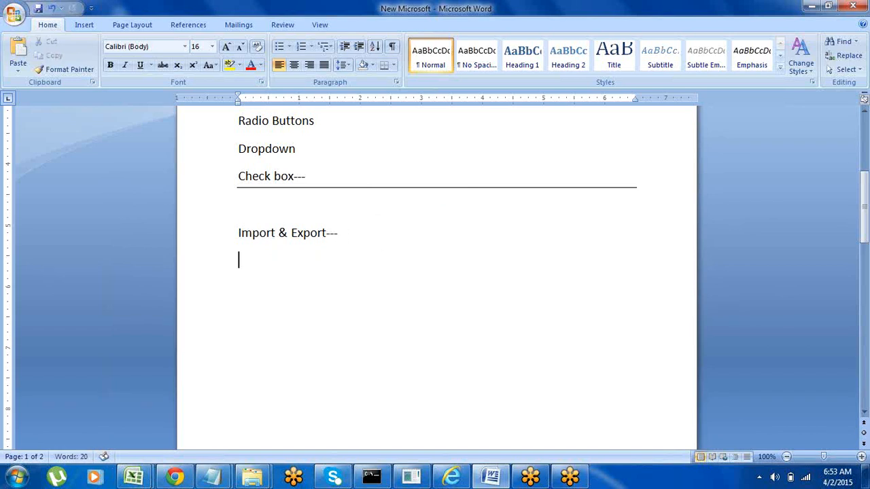
{"action": "type", "text": "Dev ---"}
{"action": "type", "text": "Export --- Imp"}
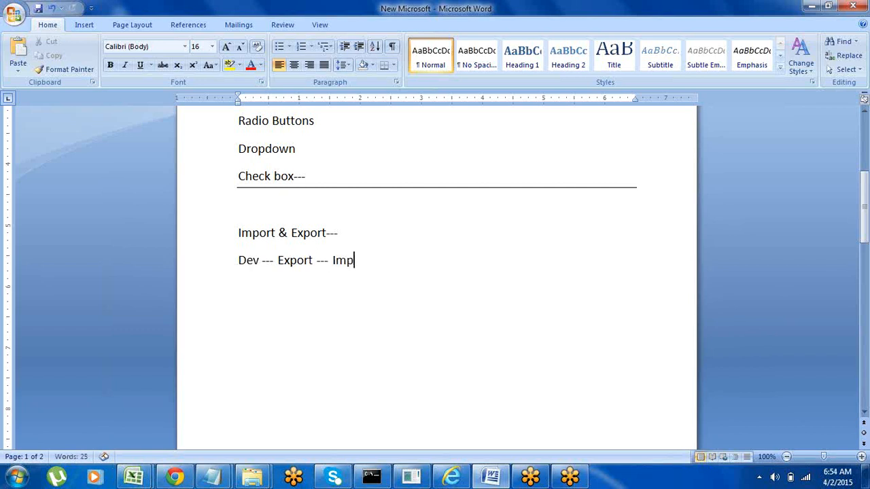
{"action": "type", "text": "ort --- Prod Server"}
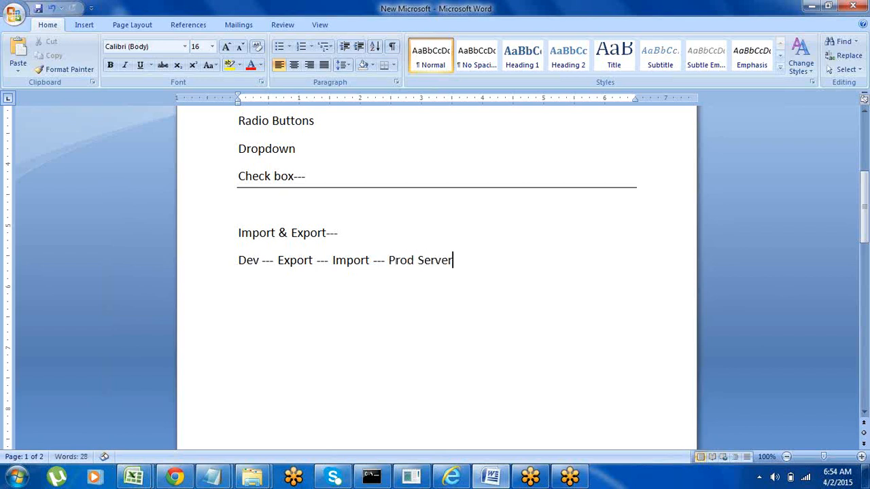
{"action": "left_click", "coordinate": [197, 260]}
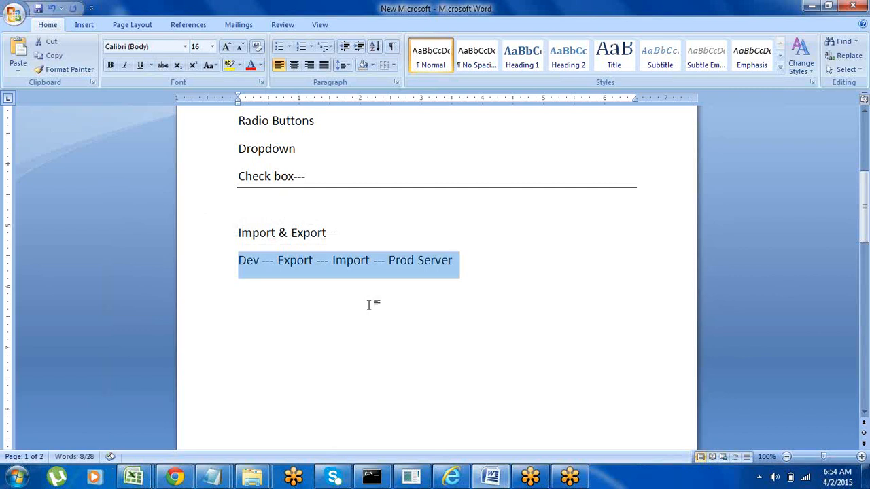
{"action": "left_click", "coordinate": [408, 301]}
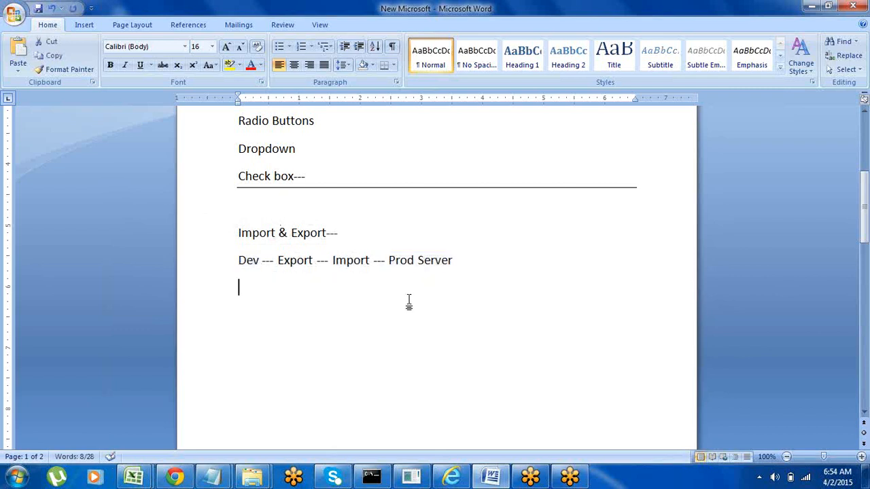
{"action": "left_click", "coordinate": [197, 271]}
{"action": "left_click", "coordinate": [228, 277]}
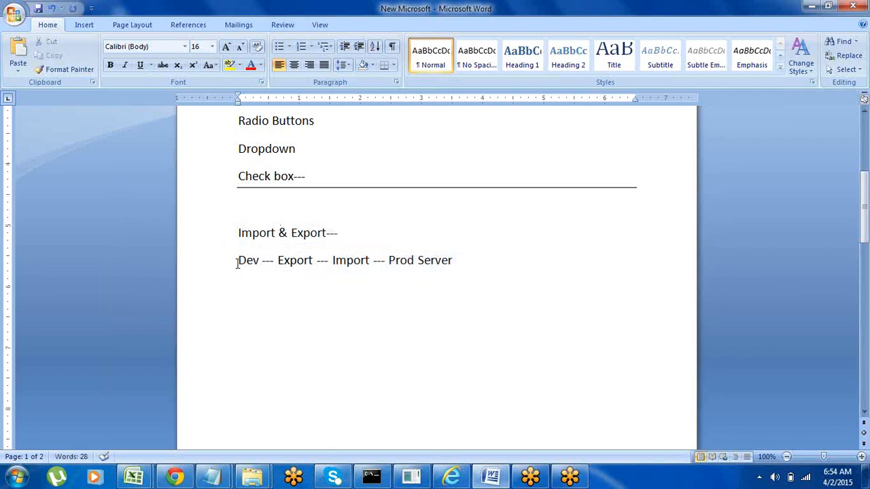
{"action": "left_click_drag", "start_coordinate": [238, 262], "coordinate": [307, 272]}
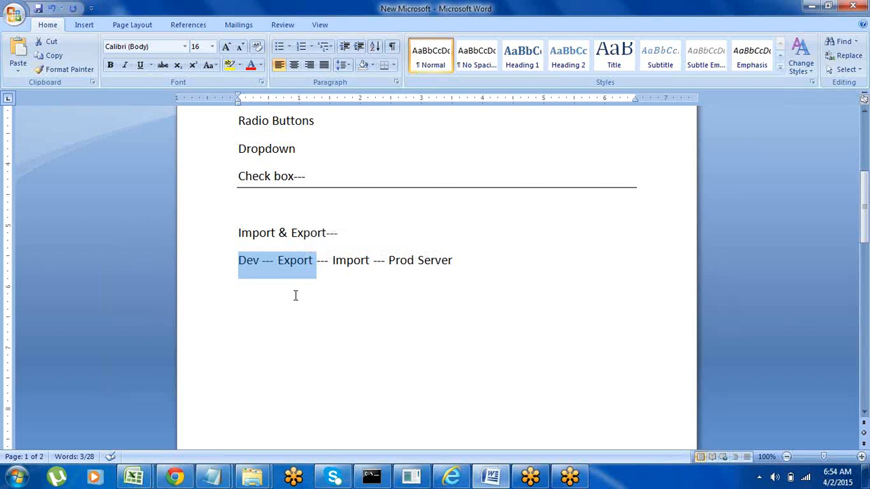
{"action": "left_click", "coordinate": [292, 296]}
{"action": "left_click_drag", "start_coordinate": [276, 260], "coordinate": [315, 268]}
{"action": "left_click", "coordinate": [367, 313]}
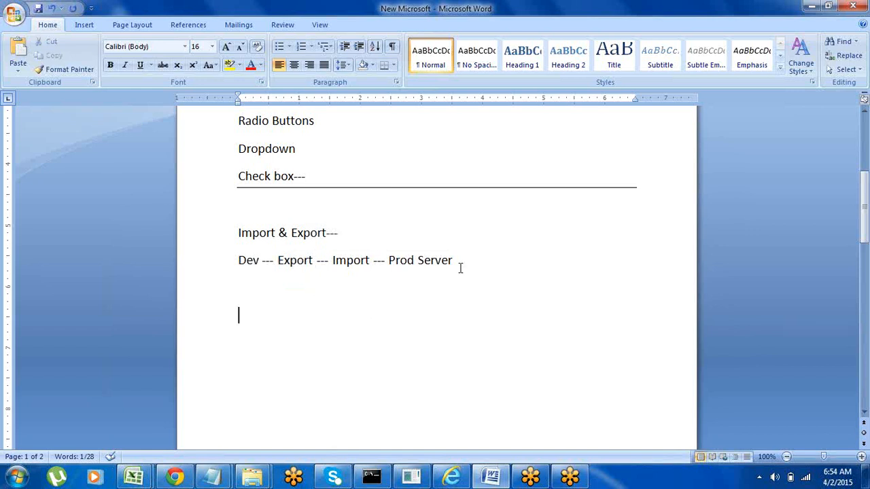
- Add the word "Product" on a new line below "Dev --- Export --- Import --- Prod Server"
{"action": "left_click", "coordinate": [454, 260]}
{"action": "key", "text": "Return"}
{"action": "type", "text": "Product"}
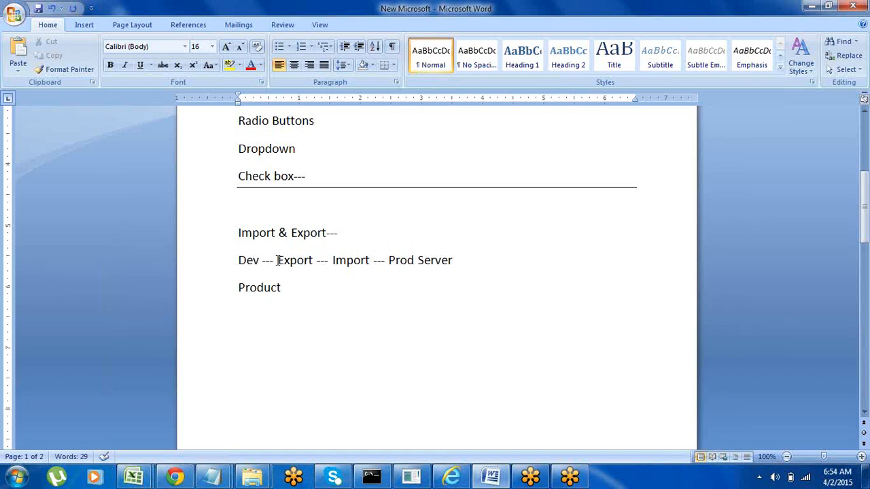
{"action": "left_click_drag", "start_coordinate": [279, 261], "coordinate": [313, 261]}
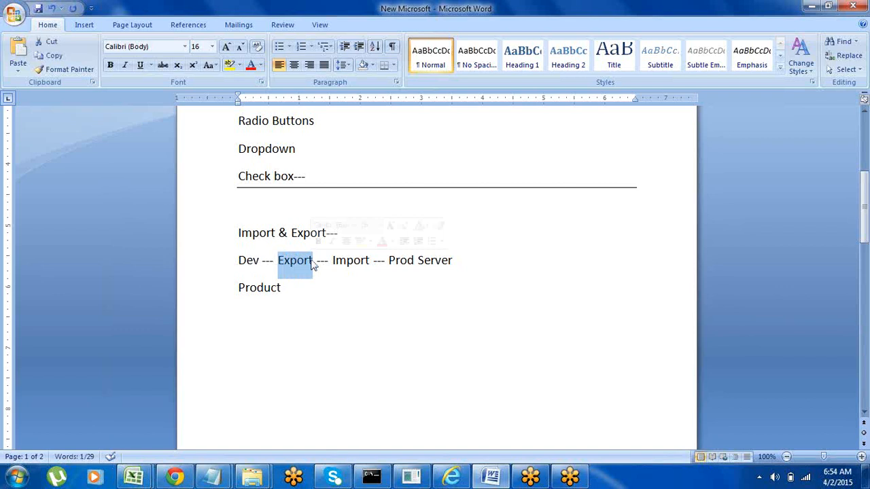
{"action": "left_click", "coordinate": [293, 302]}
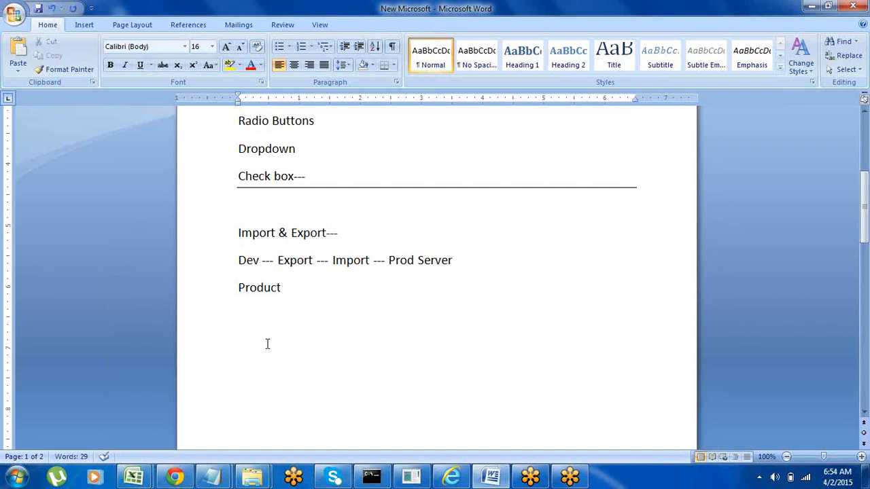
{"action": "left_click", "coordinate": [278, 260]}
{"action": "left_click_drag", "start_coordinate": [278, 260], "coordinate": [315, 261]}
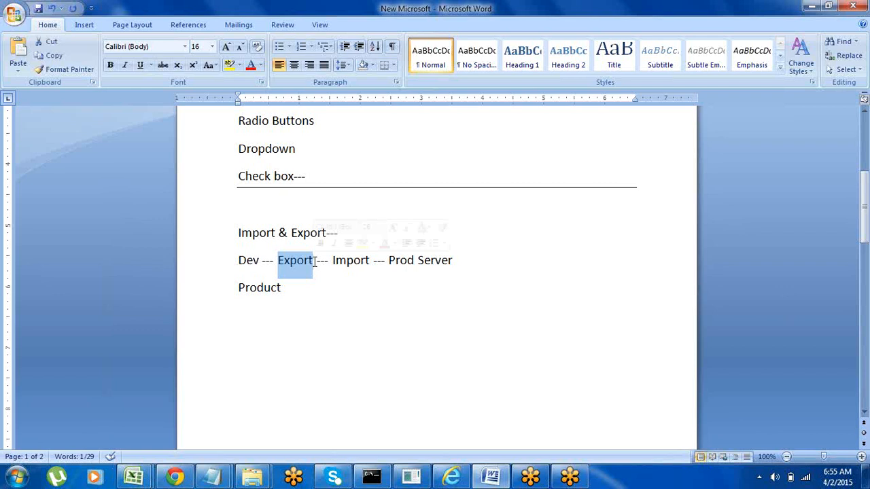
{"action": "left_click", "coordinate": [195, 302]}
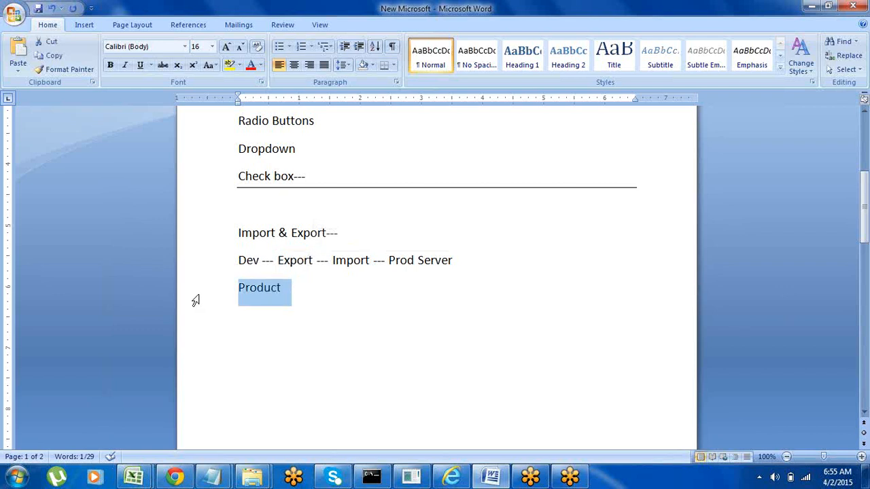
{"action": "left_click", "coordinate": [224, 309]}
- Insert two blank lines above the "Product" line
{"action": "left_click", "coordinate": [239, 287]}
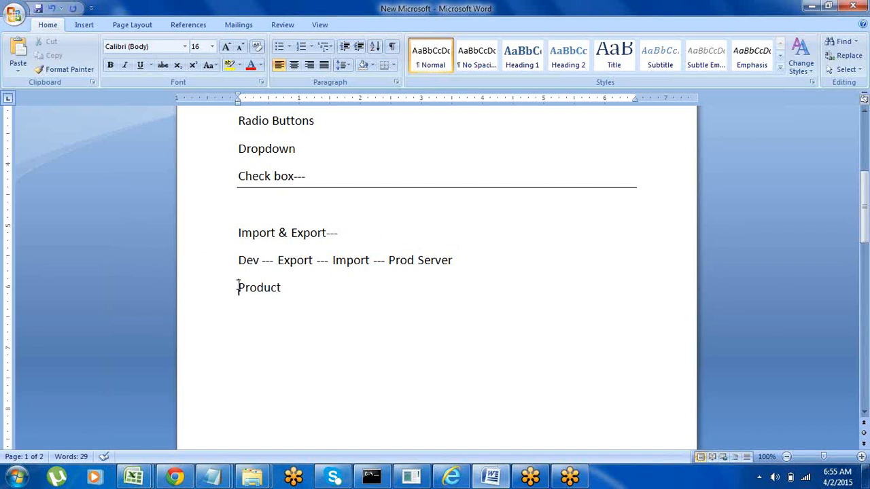
{"action": "key", "text": "Return"}
{"action": "key", "text": "Return"}
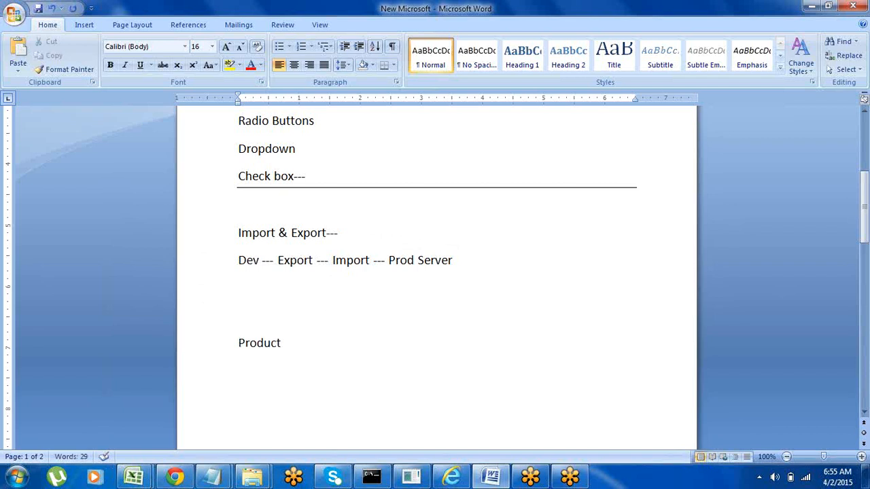
{"action": "left_click", "coordinate": [242, 301]}
- Extend the "Product" line so that it reads "Product Rule ---"
{"action": "left_click", "coordinate": [283, 344]}
{"action": "type", "text": "Rule"}
{"action": "left_click", "coordinate": [183, 348]}
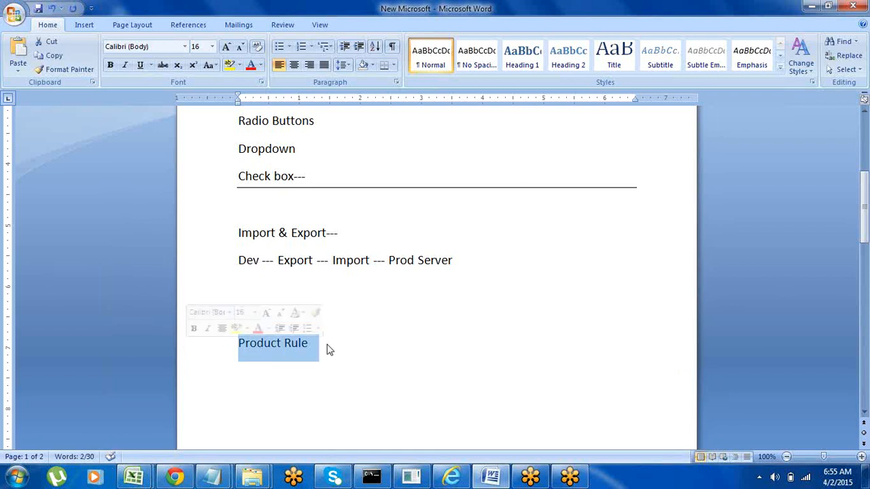
{"action": "left_click", "coordinate": [327, 345]}
{"action": "type", "text": "---"}
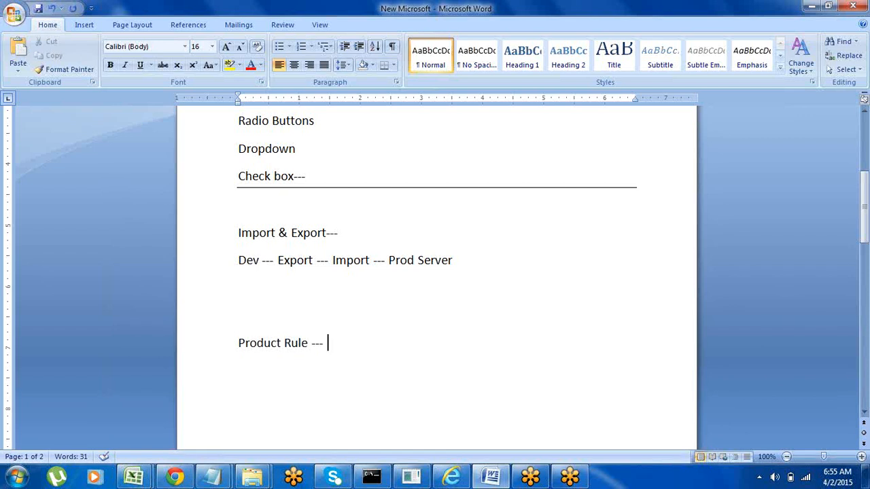
- Switch to Internet Explorer, look through the Paytm-App rules in Pega's Application Explorer, and return to the Word notes
{"action": "left_click", "coordinate": [452, 475]}
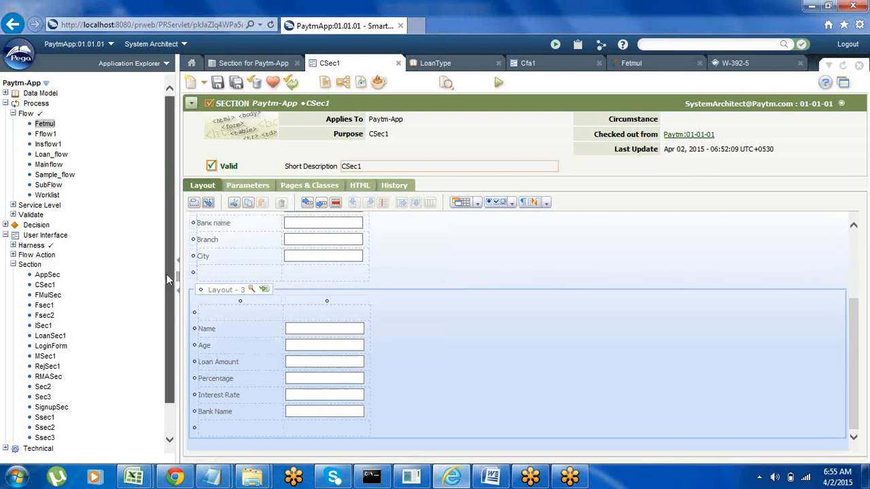
{"action": "scroll", "coordinate": [167, 274], "scroll_direction": "down", "scroll_amount": 1}
{"action": "left_click", "coordinate": [490, 478]}
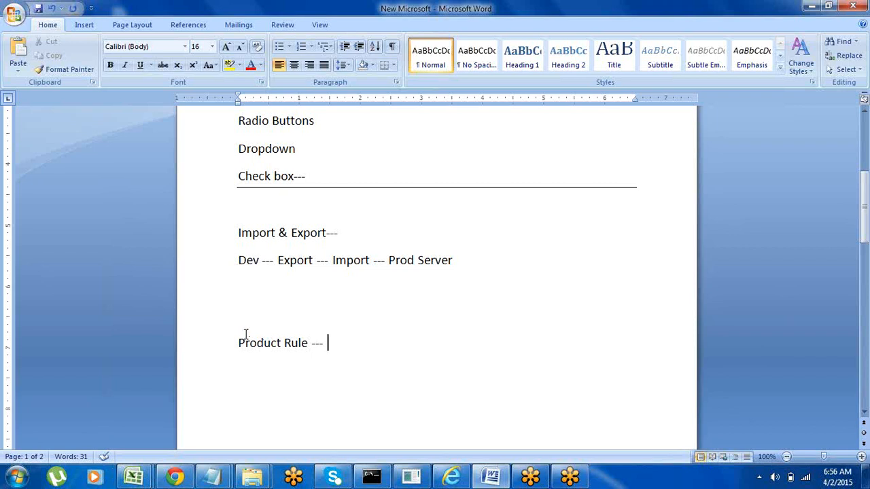
- Delete the two blank lines between the Dev to Prod Server line and "Product Rule ---"
{"action": "key", "text": "Delete"}
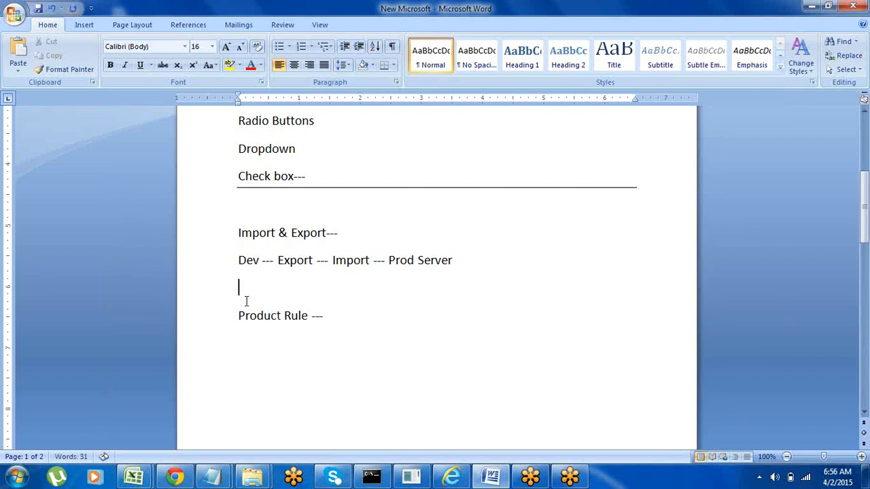
{"action": "left_click", "coordinate": [212, 331]}
{"action": "left_click", "coordinate": [218, 336]}
{"action": "left_click_drag", "start_coordinate": [278, 260], "coordinate": [361, 270]}
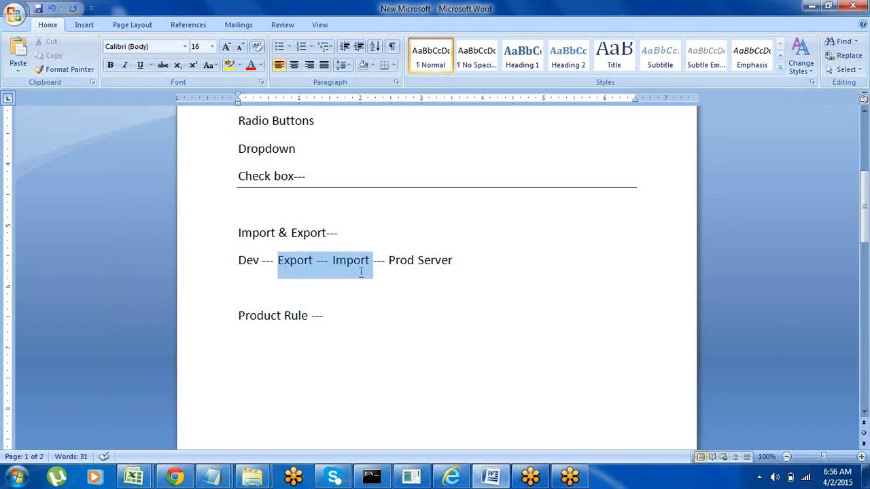
{"action": "left_click", "coordinate": [247, 286]}
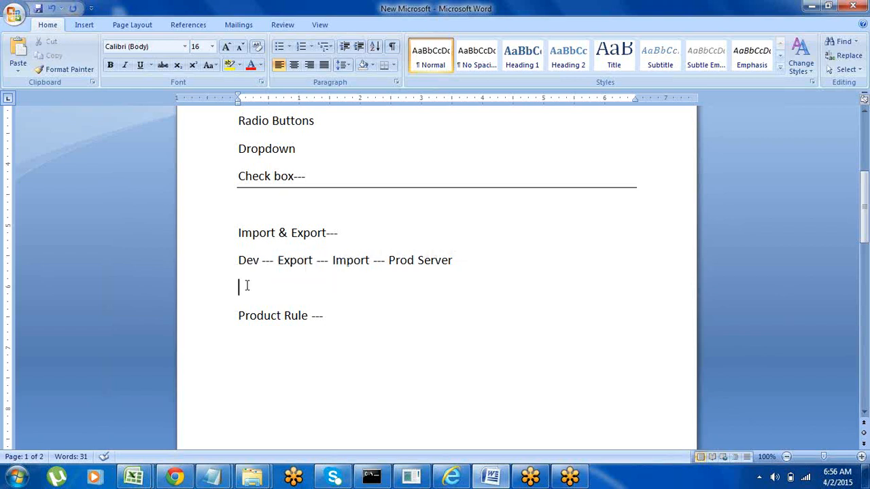
{"action": "key", "text": "Delete"}
{"action": "left_click", "coordinate": [198, 303]}
{"action": "left_click", "coordinate": [271, 340]}
{"action": "key", "text": "Return"}
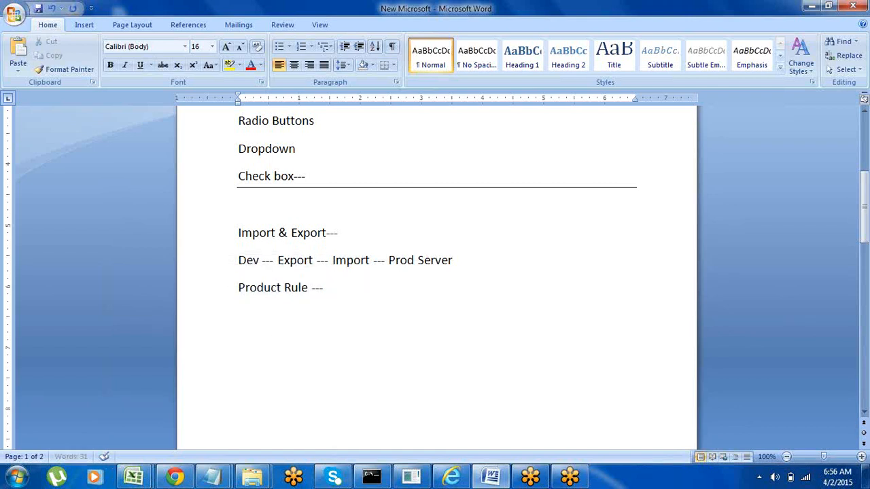
{"action": "left_click", "coordinate": [215, 294]}
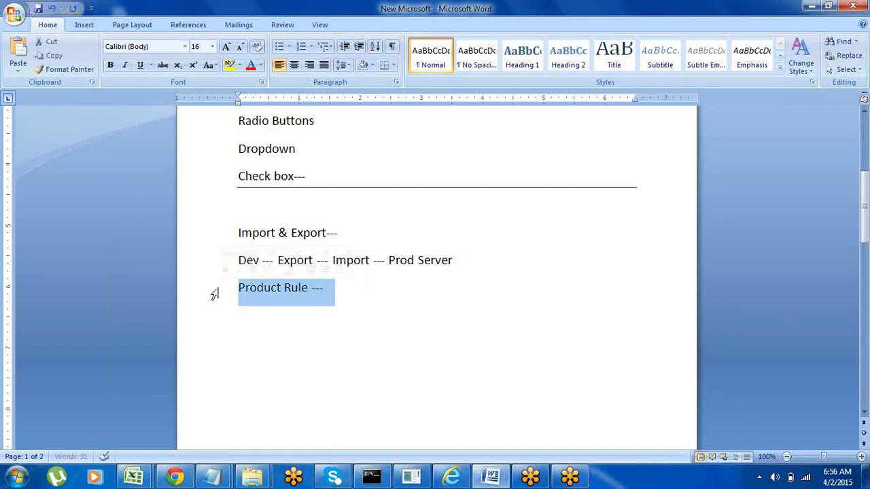
{"action": "left_click", "coordinate": [291, 322]}
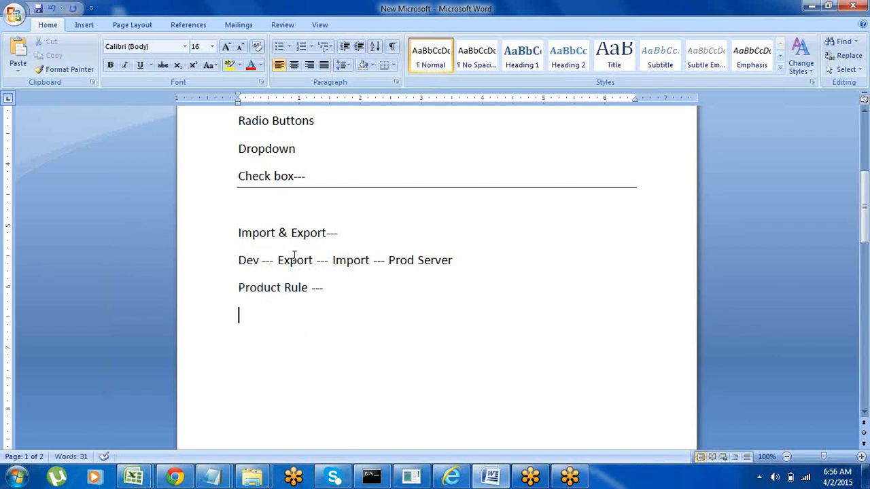
{"action": "left_click", "coordinate": [208, 295]}
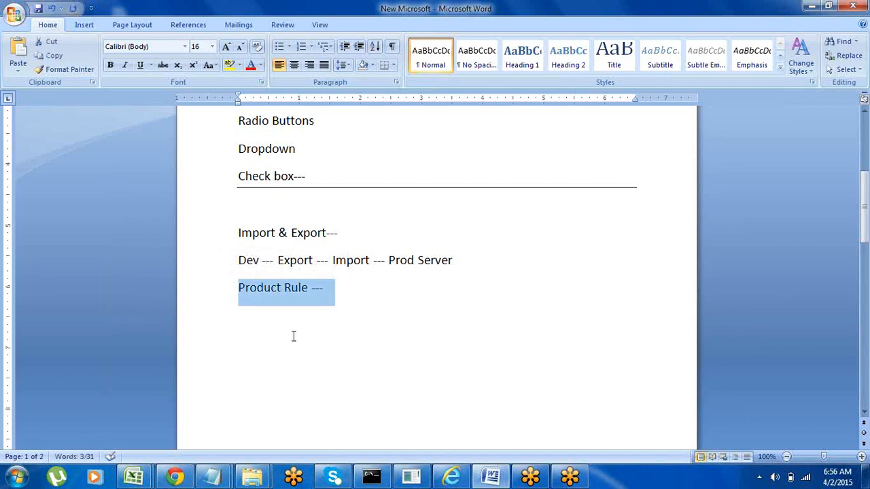
- Add the lines "Application" and "Ruleset" below "Product Rule ---", followed by several blank lines
{"action": "left_click", "coordinate": [239, 321]}
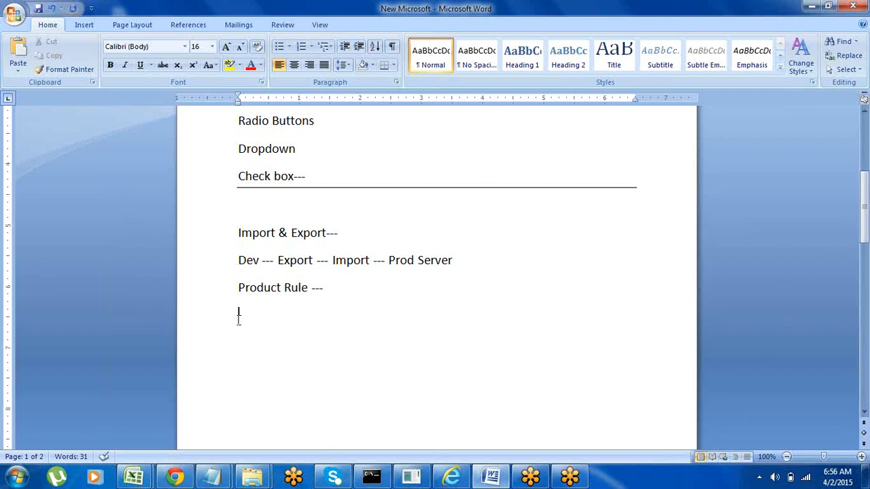
{"action": "type", "text": "Application"}
{"action": "key", "text": "Return"}
{"action": "type", "text": "Ruleset"}
{"action": "key", "text": "Return"}
{"action": "key", "text": "Return"}
{"action": "key", "text": "Return"}
{"action": "key", "text": "Return"}
{"action": "key", "text": "Return"}
{"action": "key", "text": "Return"}
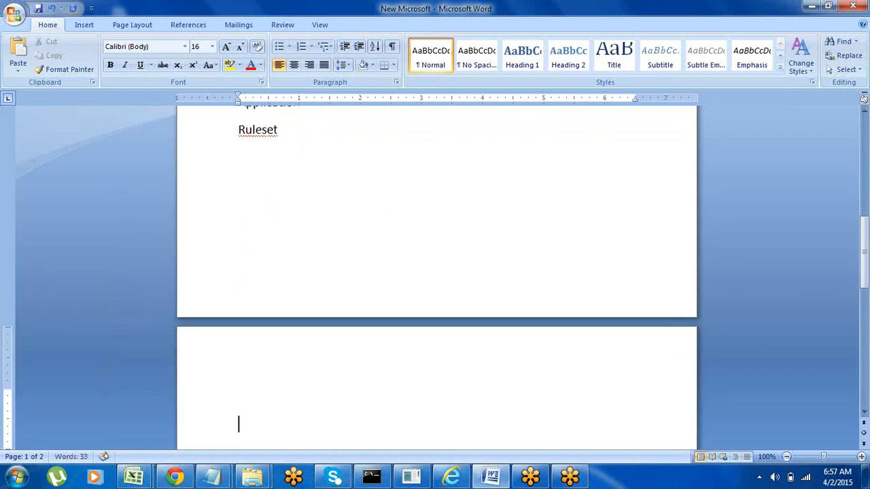
- Add the line "Class instance" directly below "Ruleset"
{"action": "left_click", "coordinate": [242, 178]}
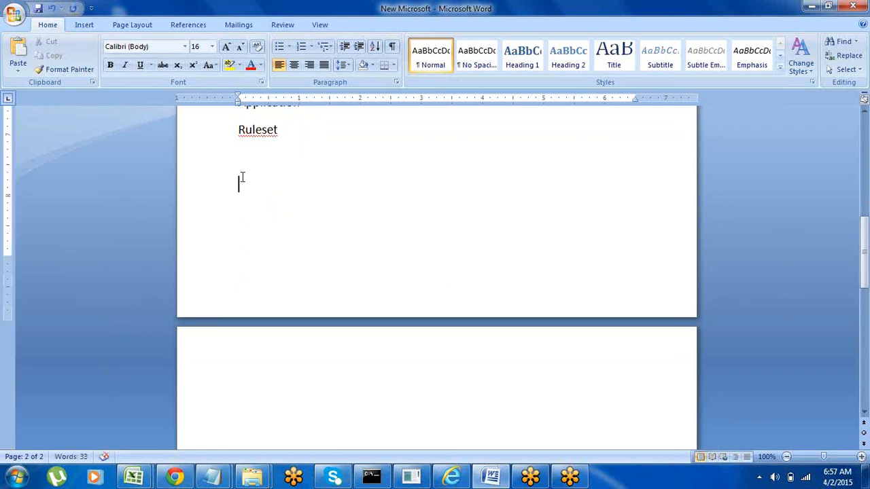
{"action": "left_click", "coordinate": [243, 169]}
{"action": "type", "text": "Class instance"}
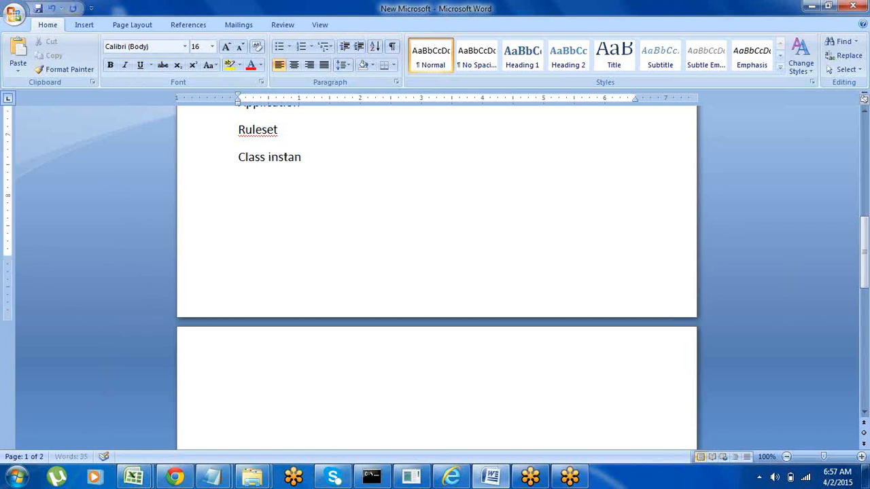
{"action": "key", "text": "Return"}
{"action": "left_click", "coordinate": [198, 163]}
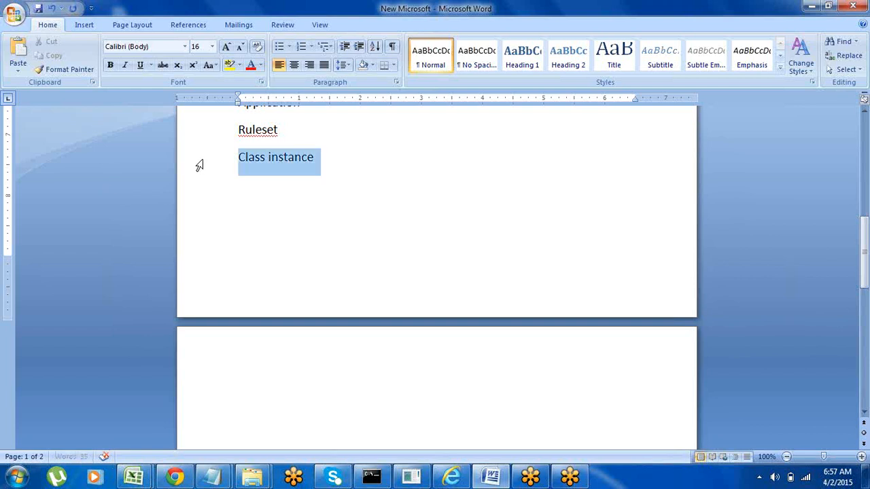
- Add the line "Individual class instances" below "Class instance"
{"action": "left_click", "coordinate": [252, 201]}
{"action": "type", "text": "In"}
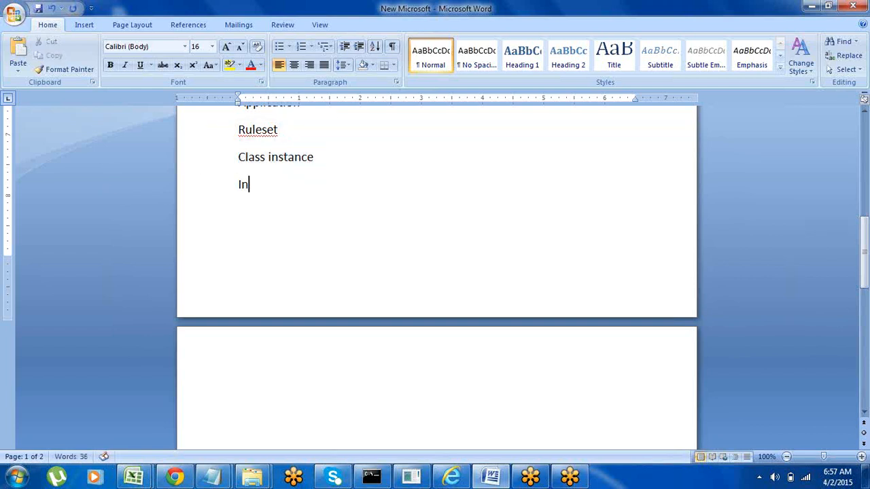
{"action": "type", "text": "dividual c"}
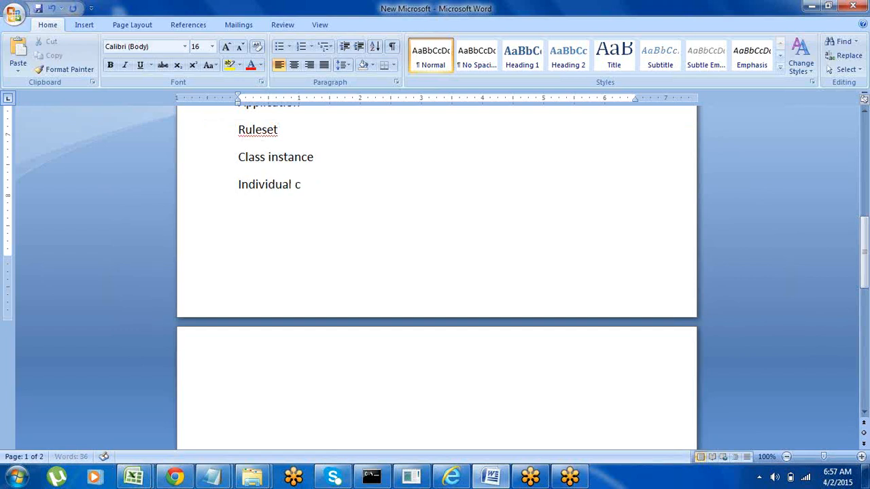
{"action": "type", "text": "lass instances"}
{"action": "left_click", "coordinate": [194, 201]}
{"action": "left_click", "coordinate": [272, 249]}
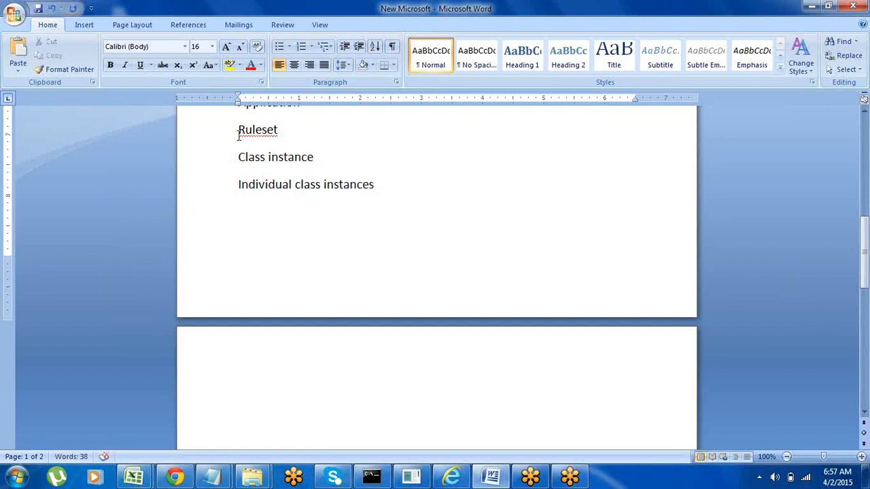
- Append "--- Filter" to the "Individual class instances" line
{"action": "key", "text": "Up"}
{"action": "key", "text": "Up"}
{"action": "key", "text": "Up"}
{"action": "key", "text": "Up"}
{"action": "key", "text": "Up"}
{"action": "key", "text": "Up"}
{"action": "key", "text": "Up"}
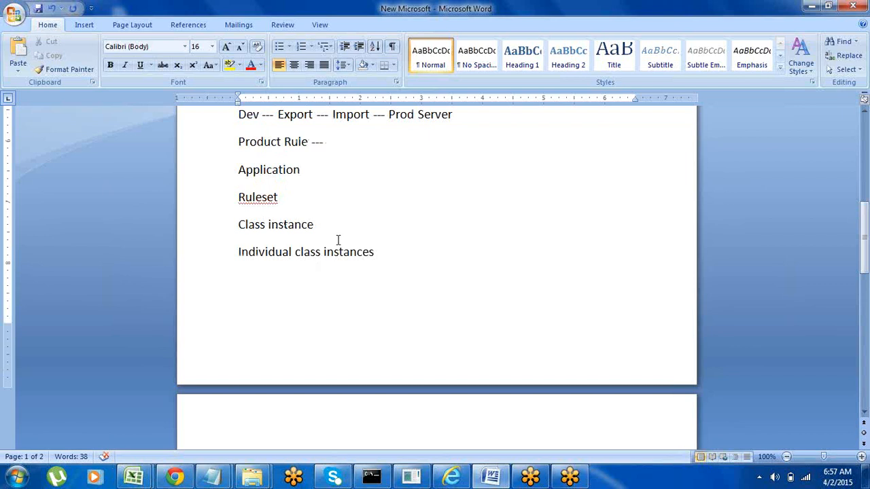
{"action": "left_click", "coordinate": [387, 251]}
{"action": "type", "text": "--- Filter"}
{"action": "left_click", "coordinate": [203, 260]}
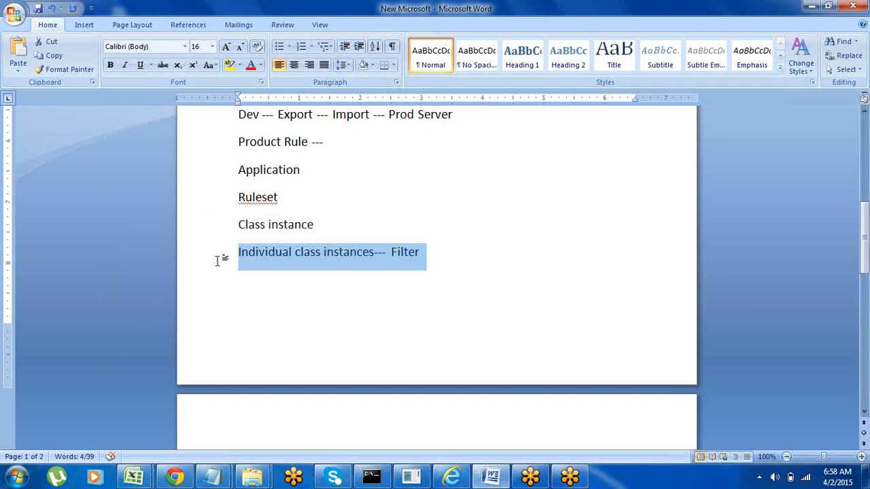
{"action": "key", "text": "Down"}
{"action": "left_click", "coordinate": [205, 270]}
{"action": "key", "text": "Down"}
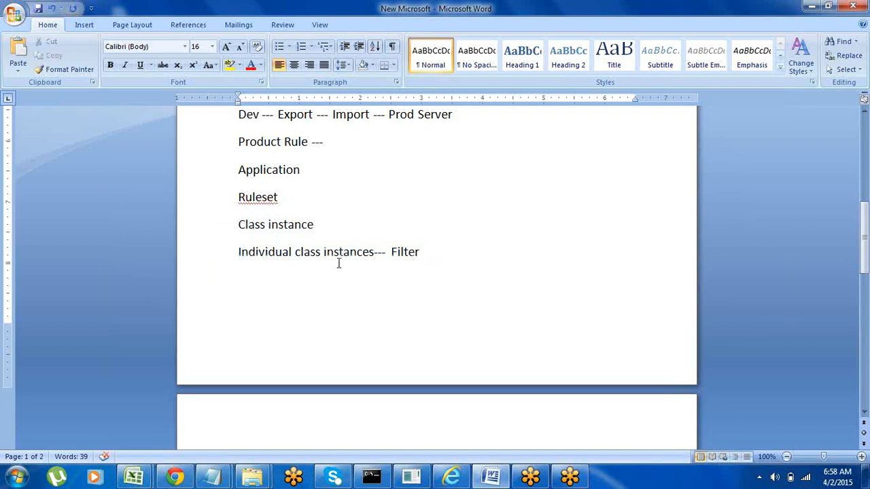
{"action": "left_click", "coordinate": [202, 268]}
{"action": "left_click", "coordinate": [301, 310]}
{"action": "left_click", "coordinate": [202, 265]}
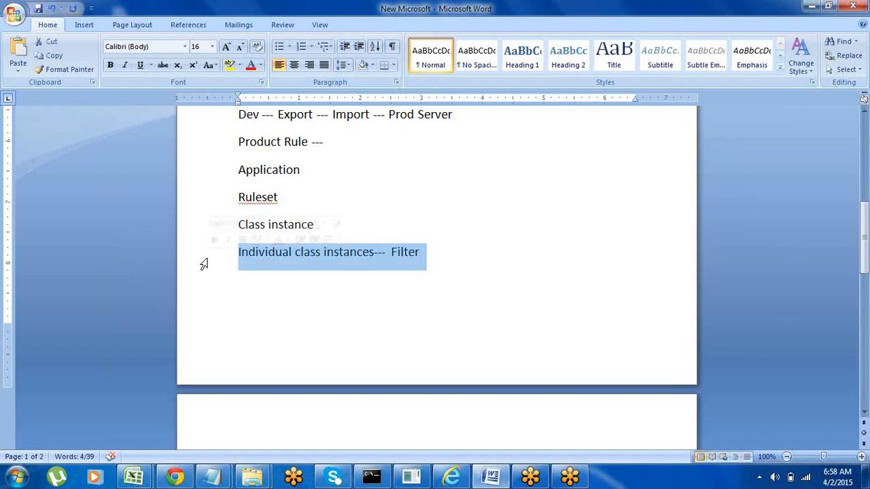
{"action": "key", "text": "Down"}
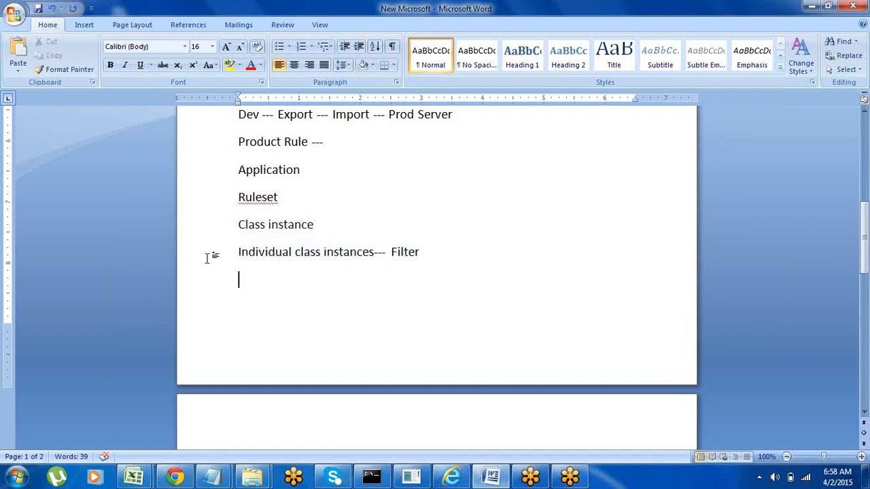
{"action": "left_click", "coordinate": [210, 272]}
{"action": "left_click", "coordinate": [295, 292]}
{"action": "left_click", "coordinate": [426, 252]}
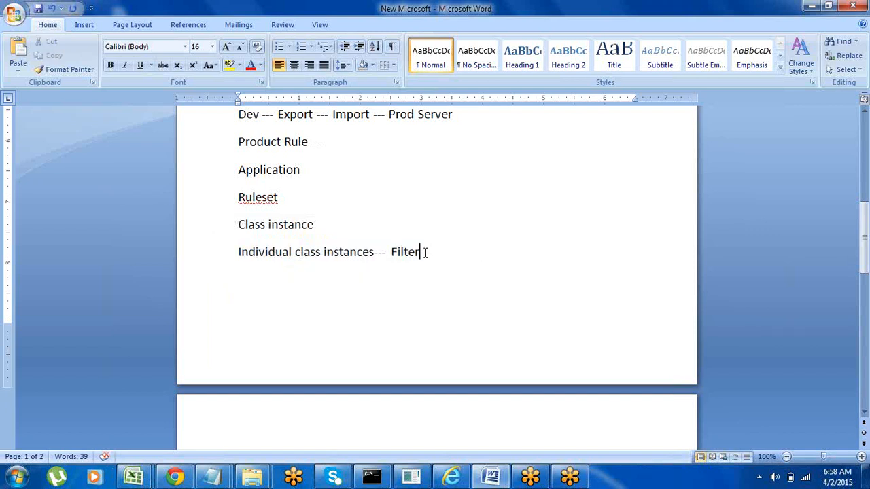
{"action": "left_click", "coordinate": [212, 260]}
{"action": "key", "text": "Down"}
{"action": "left_click", "coordinate": [213, 273]}
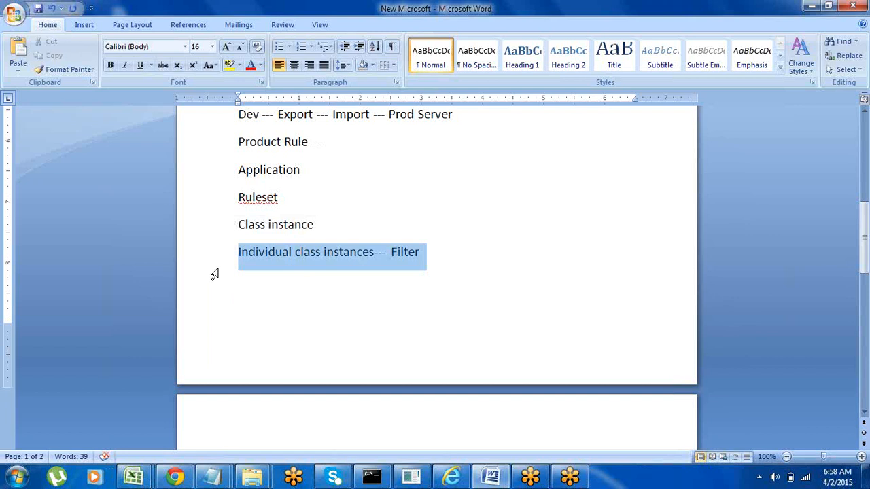
{"action": "left_click", "coordinate": [422, 252]}
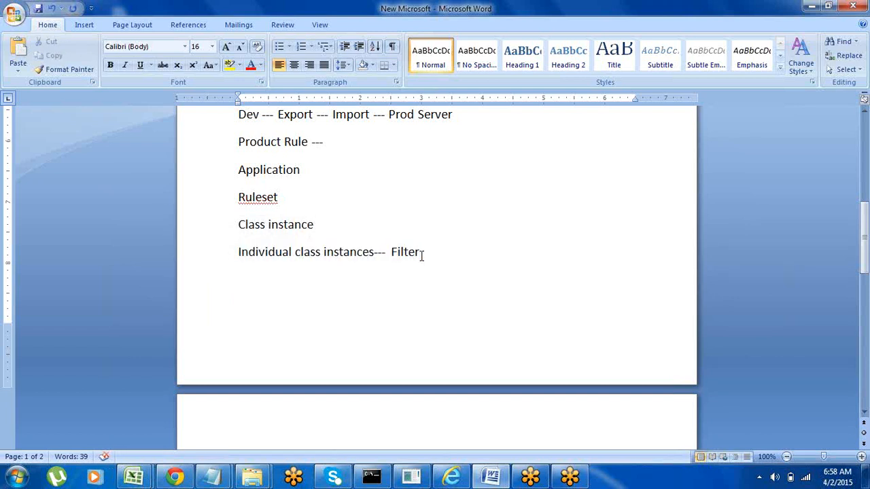
- Highlight the "Application", "Ruleset", "Class instance" and "Individual class instances" lines one after another to review them
{"action": "key", "text": "Down"}
{"action": "left_click", "coordinate": [211, 152]}
{"action": "left_click", "coordinate": [204, 189]}
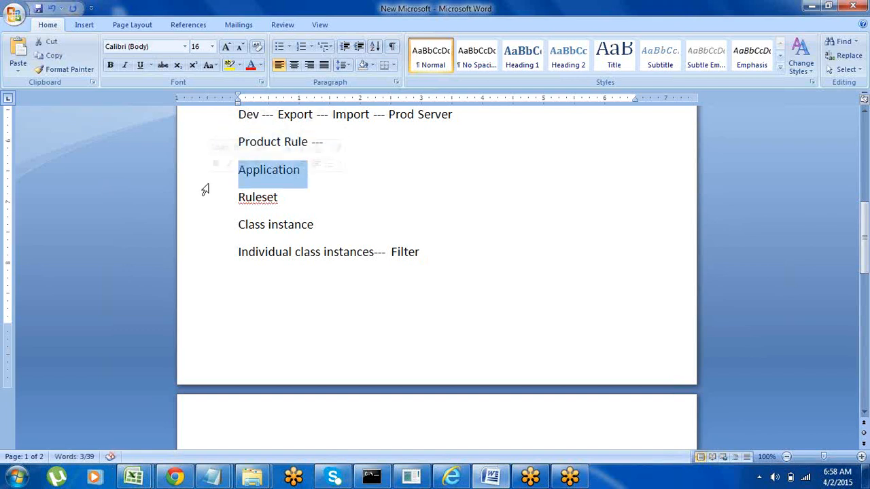
{"action": "left_click", "coordinate": [210, 204]}
{"action": "left_click", "coordinate": [209, 235]}
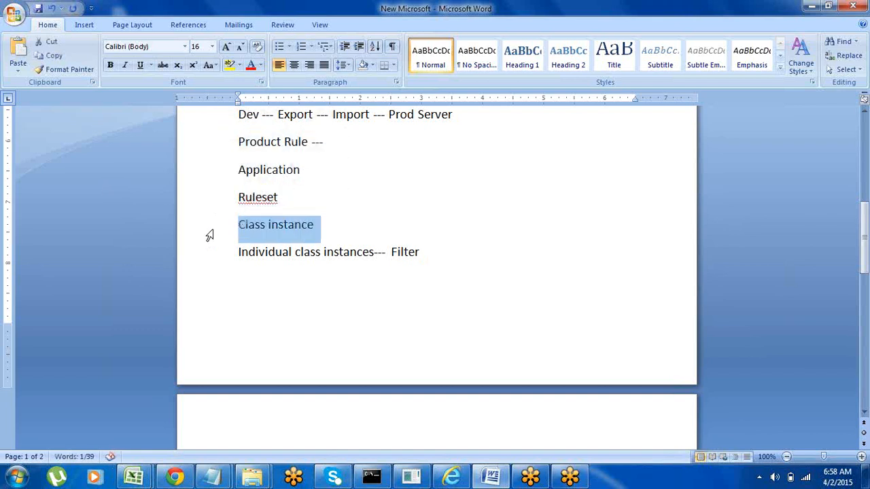
{"action": "left_click", "coordinate": [208, 260]}
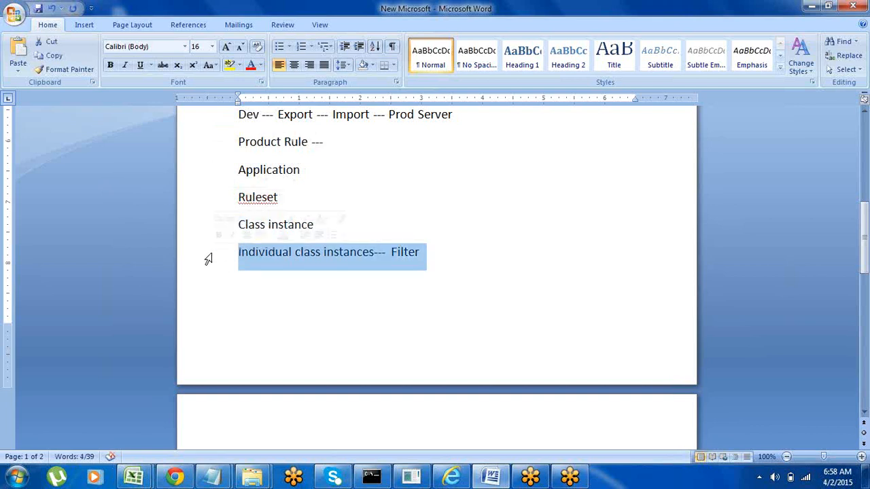
- Add the line "Jar files" below "Individual class instances--- Filter"
{"action": "left_click", "coordinate": [249, 297]}
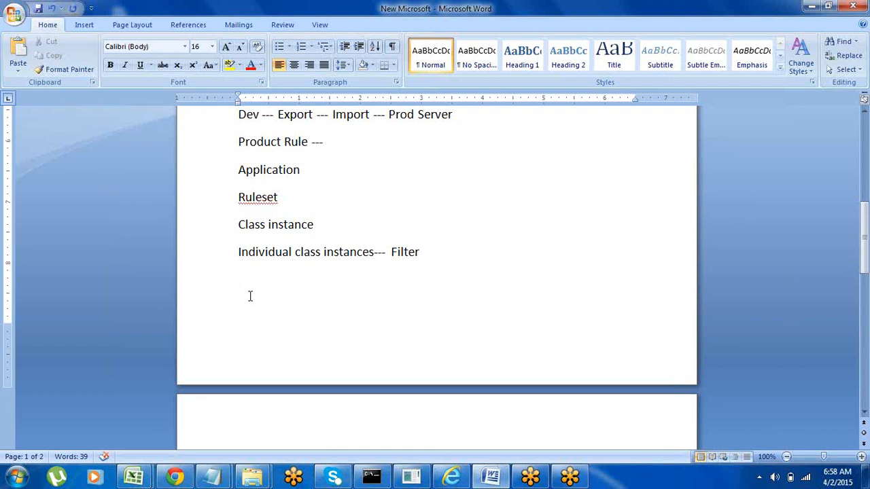
{"action": "type", "text": "C"}
{"action": "key", "text": "BackSpace"}
{"action": "type", "text": "C"}
{"action": "key", "text": "BackSpace"}
{"action": "type", "text": "Jar files"}
{"action": "left_click", "coordinate": [208, 297]}
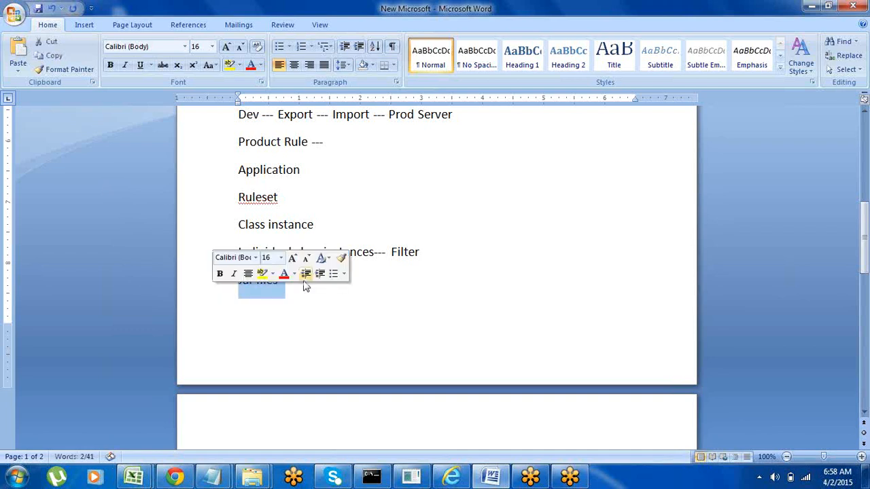
{"action": "left_click", "coordinate": [291, 285]}
- Add the line "Create – product --- save --- .jar" below "Jar files"
{"action": "key", "text": "Return"}
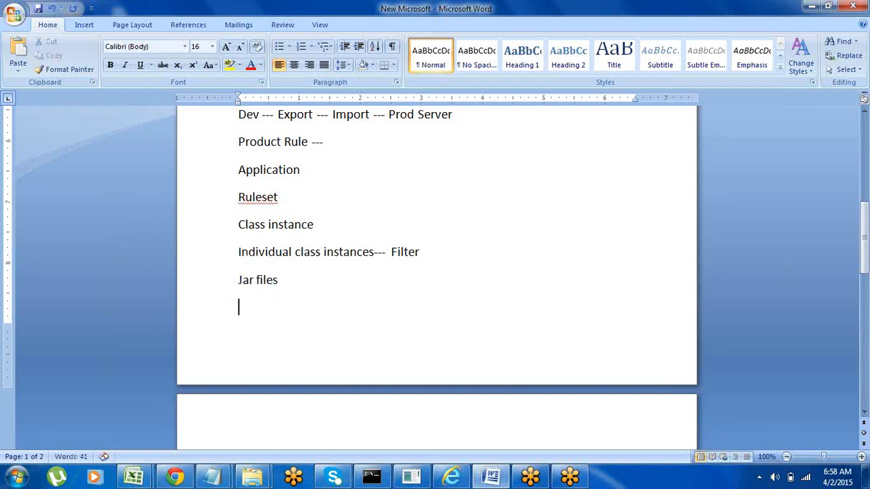
{"action": "type", "text": "Create -- pr"}
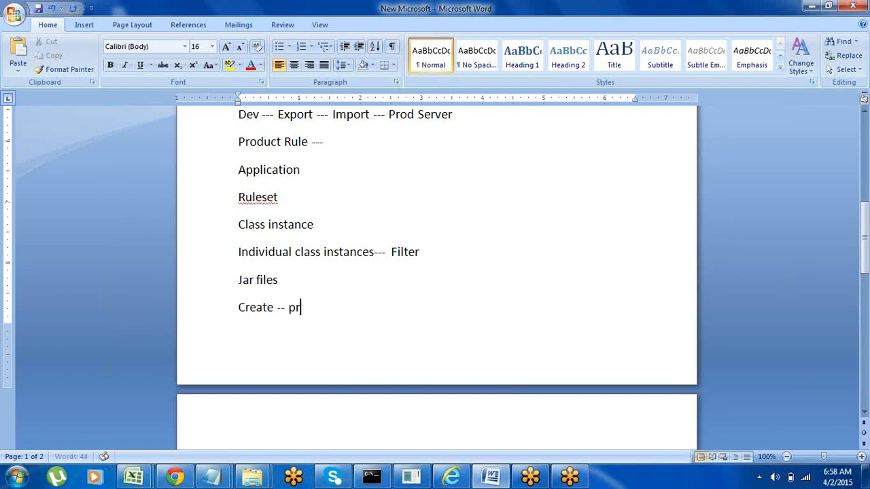
{"action": "type", "text": "oduct ---"}
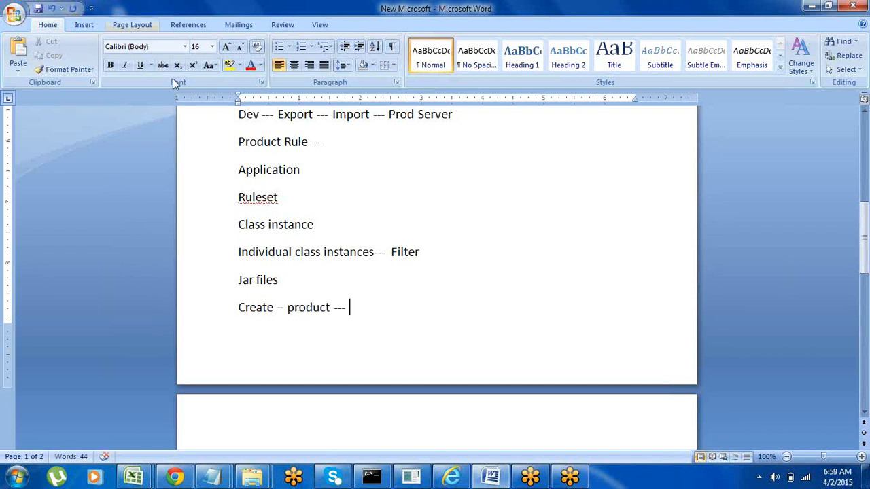
{"action": "left_click_drag", "start_coordinate": [238, 138], "coordinate": [374, 299]}
{"action": "left_click", "coordinate": [360, 308]}
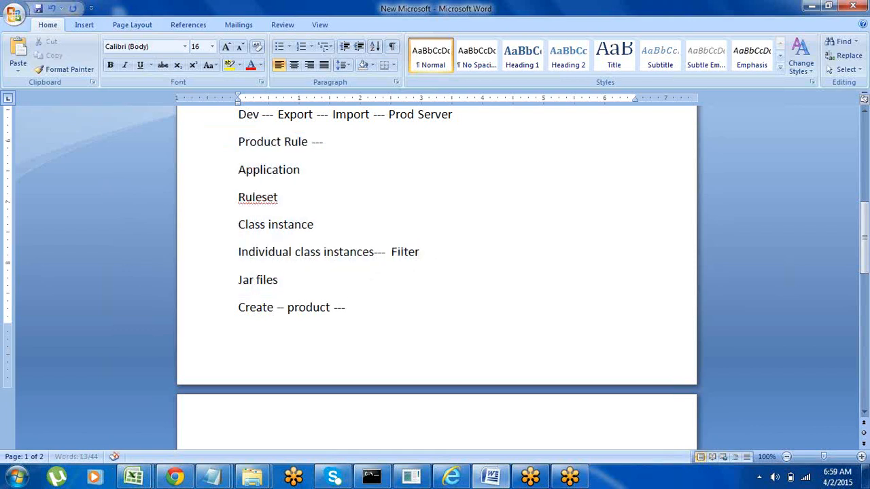
{"action": "type", "text": "save ---"}
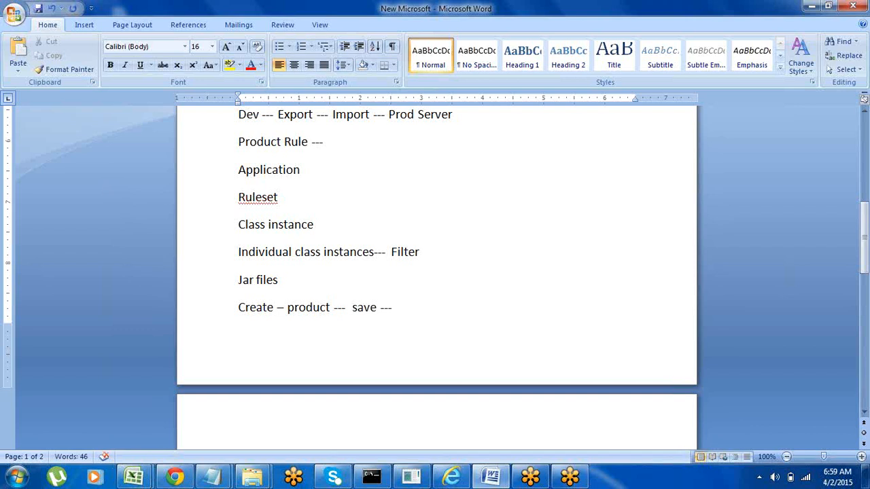
{"action": "type", "text": ".jar"}
{"action": "left_click_drag", "start_coordinate": [397, 307], "coordinate": [420, 311]}
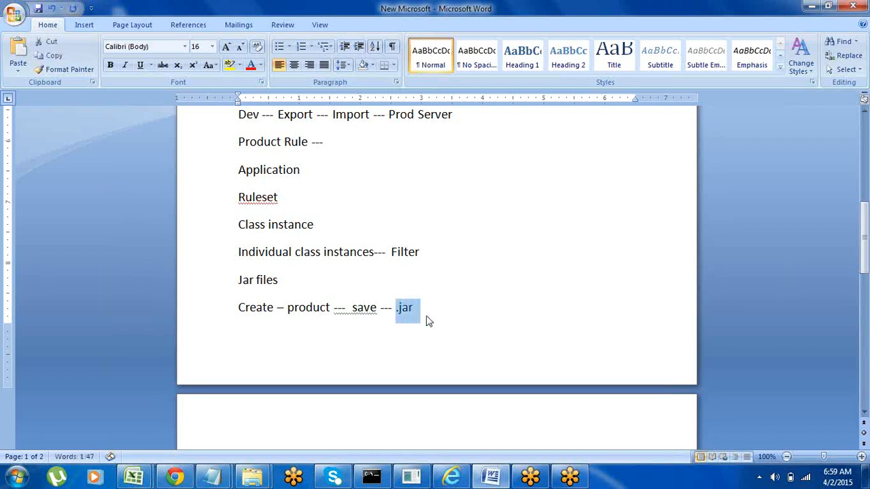
{"action": "left_click", "coordinate": [425, 307]}
- Add the line "Export ----" on the second page, a few blank lines down
{"action": "scroll", "coordinate": [426, 307], "scroll_direction": "down", "scroll_amount": 3}
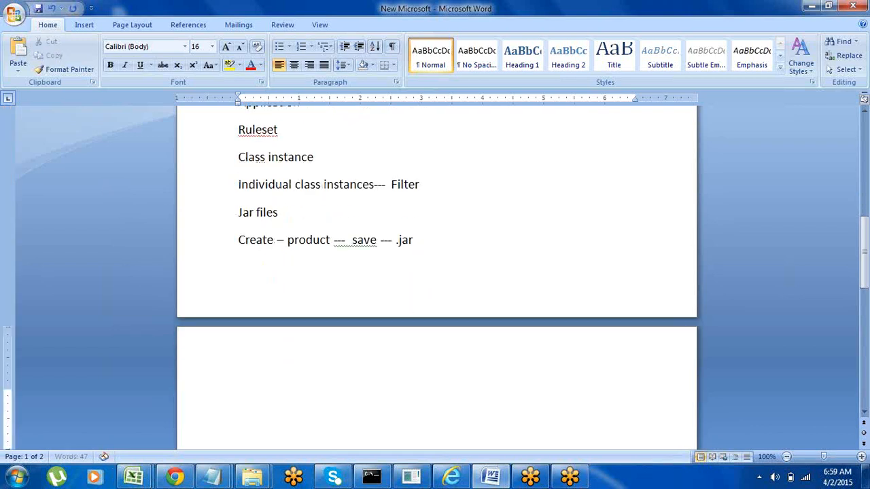
{"action": "type", "text": "Exp"}
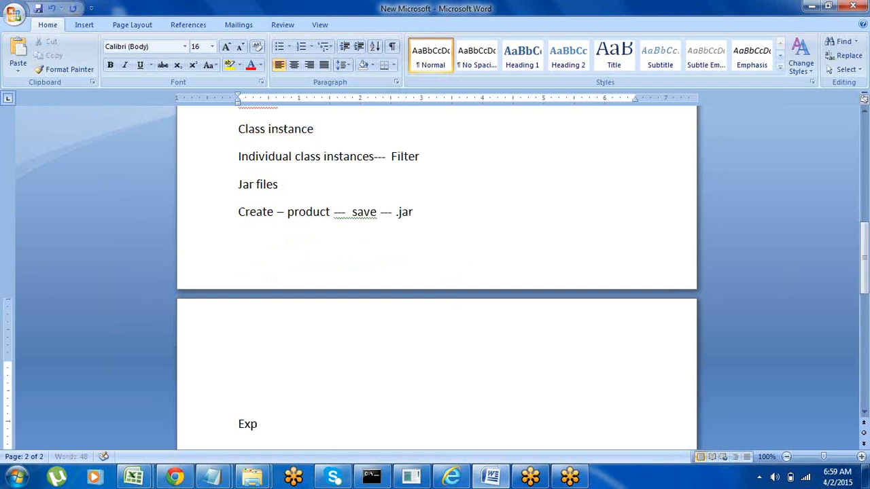
{"action": "type", "text": "ort"}
- Review the notes from the "Decision--- Page" line down to the "Export ----" line on the second page
{"action": "left_click", "coordinate": [256, 246]}
{"action": "key", "text": "Up"}
{"action": "key", "text": "Up"}
{"action": "key", "text": "Up"}
{"action": "key", "text": "Up"}
{"action": "key", "text": "Up"}
{"action": "key", "text": "Up"}
{"action": "key", "text": "Up"}
{"action": "key", "text": "Up"}
{"action": "key", "text": "Up"}
{"action": "key", "text": "Up"}
{"action": "key", "text": "Up"}
{"action": "key", "text": "Up"}
{"action": "key", "text": "Up"}
{"action": "key", "text": "Up"}
{"action": "key", "text": "Up"}
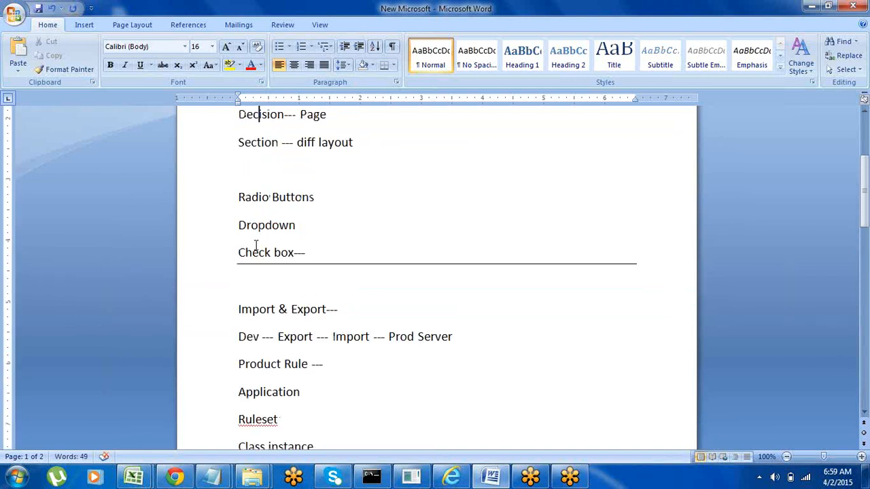
{"action": "key", "text": "Down"}
{"action": "key", "text": "Down"}
{"action": "key", "text": "Down"}
{"action": "key", "text": "Down"}
{"action": "key", "text": "Down"}
{"action": "key", "text": "Down"}
{"action": "key", "text": "Down"}
{"action": "key", "text": "Down"}
{"action": "key", "text": "Down"}
{"action": "key", "text": "Down"}
{"action": "key", "text": "Down"}
{"action": "key", "text": "Down"}
{"action": "key", "text": "Down"}
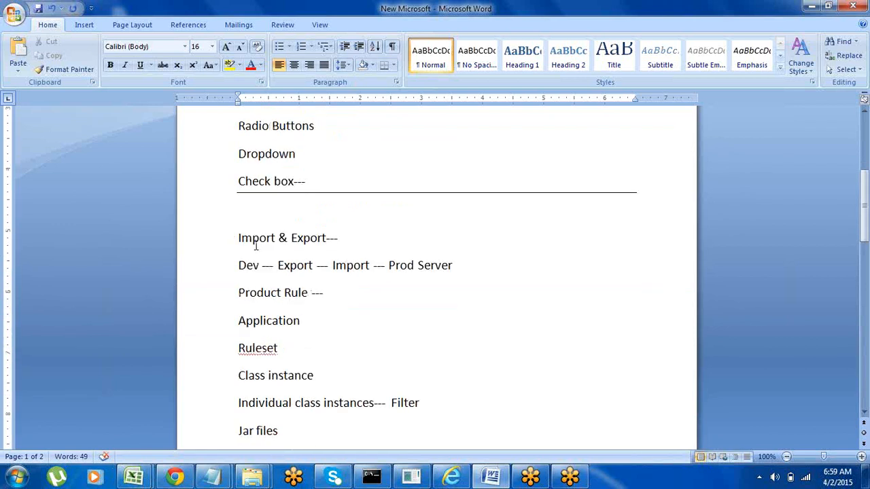
{"action": "key", "text": "Down"}
{"action": "key", "text": "Down"}
{"action": "key", "text": "Down"}
{"action": "key", "text": "Down"}
{"action": "key", "text": "Down"}
{"action": "key", "text": "Down"}
{"action": "key", "text": "Down"}
{"action": "key", "text": "Down"}
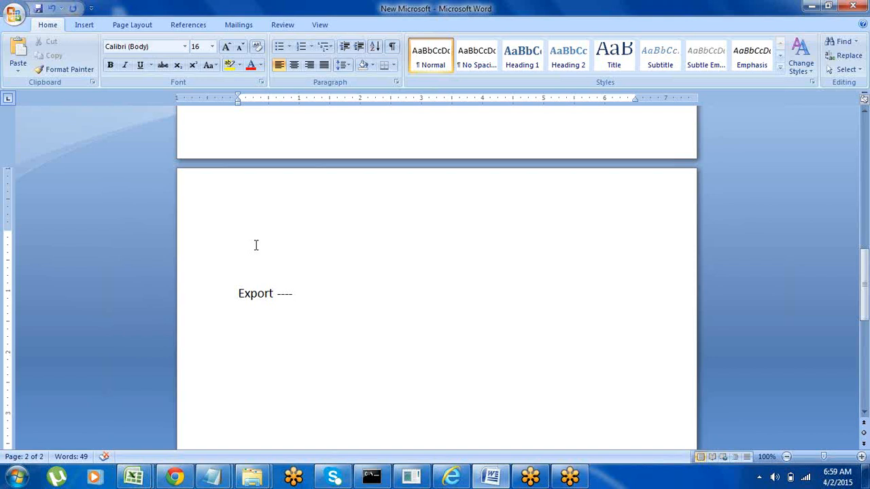
- Append "Sysadmin" to the "Product Rule ---" line on the first page and highlight that line
{"action": "left_click", "coordinate": [450, 478]}
{"action": "left_click", "coordinate": [449, 478]}
{"action": "key", "text": "Up"}
{"action": "key", "text": "Up"}
{"action": "key", "text": "Up"}
{"action": "key", "text": "Up"}
{"action": "key", "text": "Up"}
{"action": "key", "text": "Up"}
{"action": "key", "text": "Up"}
{"action": "key", "text": "Up"}
{"action": "key", "text": "Up"}
{"action": "key", "text": "Up"}
{"action": "key", "text": "Up"}
{"action": "key", "text": "Up"}
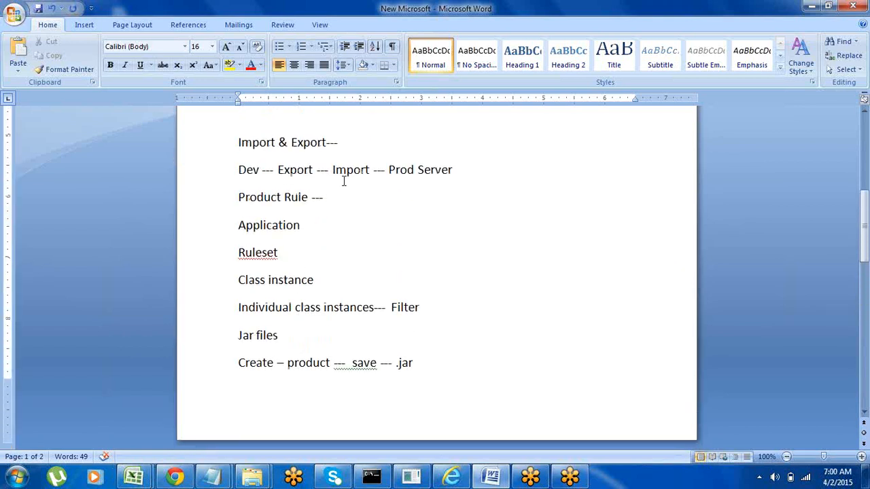
{"action": "left_click", "coordinate": [329, 197]}
{"action": "type", "text": "Sysadmin"}
{"action": "left_click", "coordinate": [198, 212]}
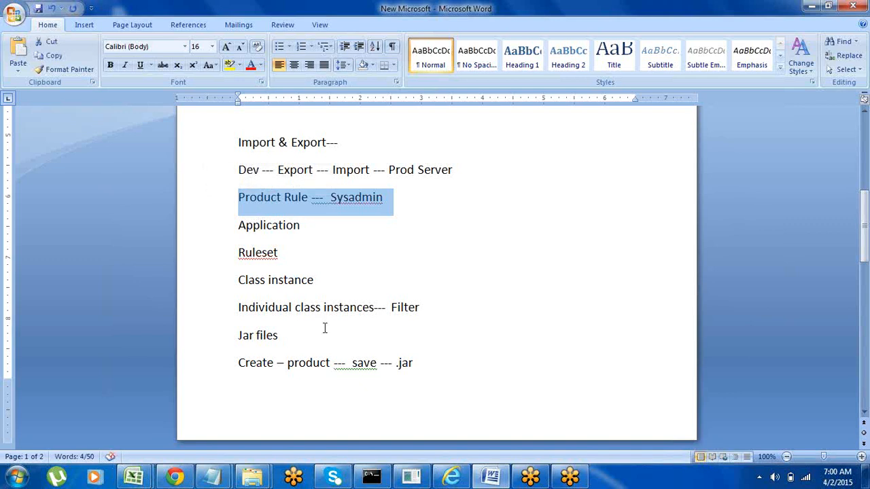
- Switch to Pega in the browser and collapse the Paytm-App tree in the Application Explorer to its top-level categories
{"action": "left_click", "coordinate": [451, 478]}
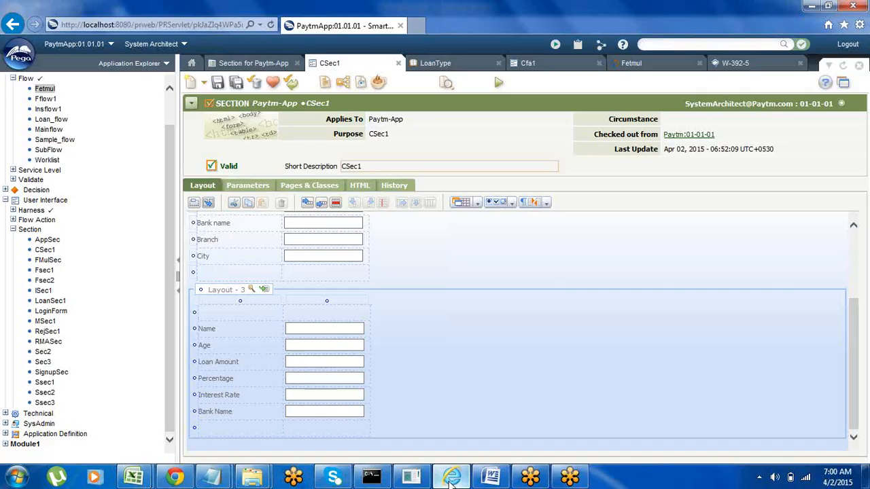
{"action": "right_click", "coordinate": [120, 124]}
{"action": "left_click", "coordinate": [152, 194]}
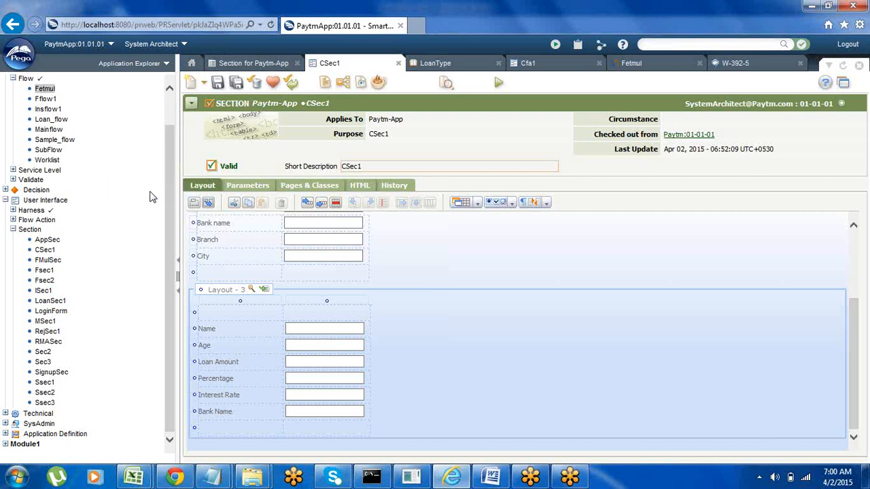
- Close all open rule and work item tabs, including CSec1, LoanType, Cfa1, Fetmul and W-392-5, discarding unsaved changes
{"action": "left_click", "coordinate": [297, 62]}
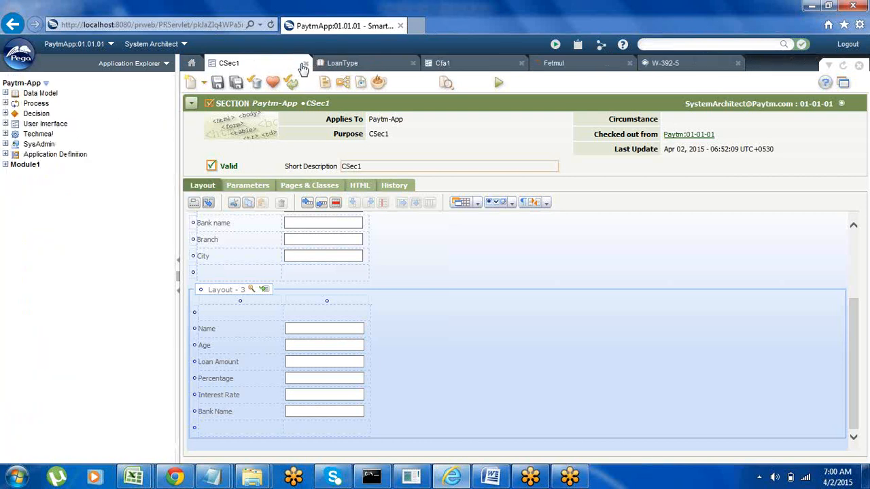
{"action": "left_click", "coordinate": [305, 63]}
{"action": "left_click", "coordinate": [304, 63]}
{"action": "left_click", "coordinate": [304, 63]}
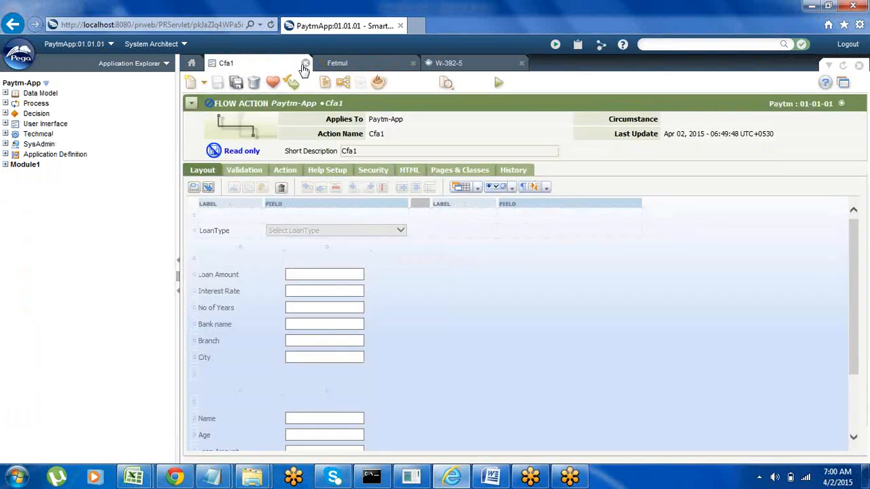
{"action": "left_click", "coordinate": [305, 63]}
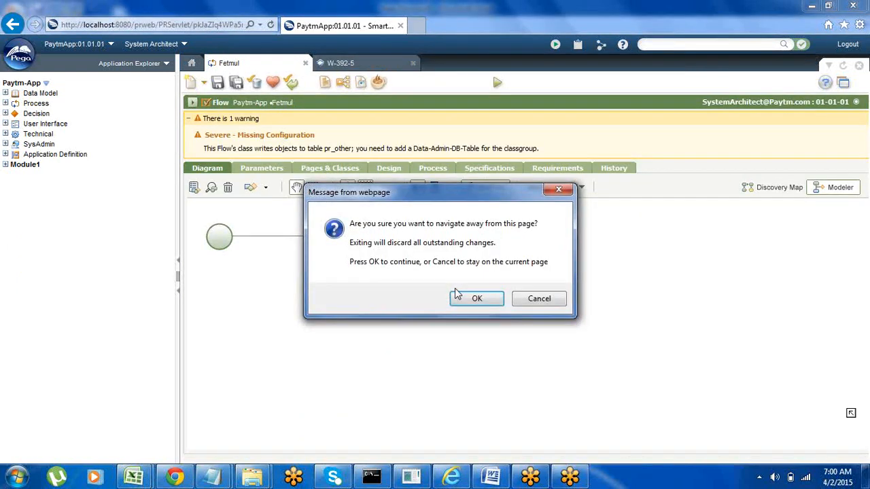
{"action": "left_click", "coordinate": [475, 302]}
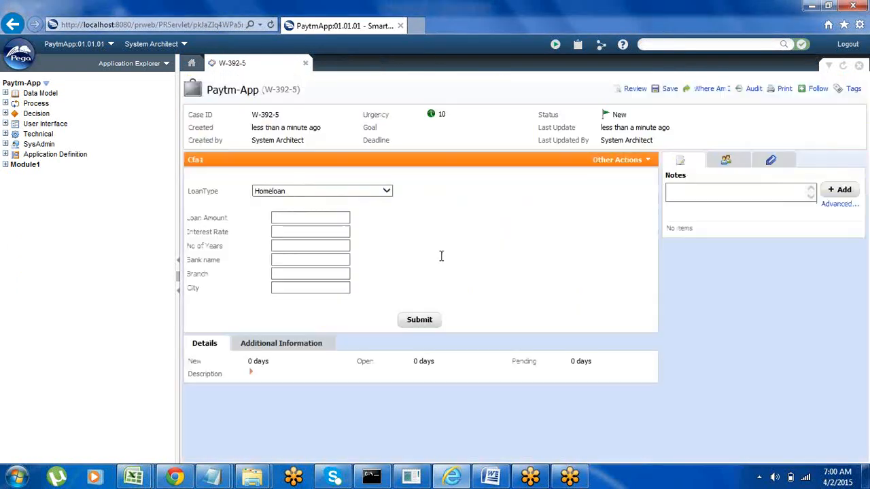
{"action": "left_click", "coordinate": [305, 64]}
{"action": "left_click", "coordinate": [457, 294]}
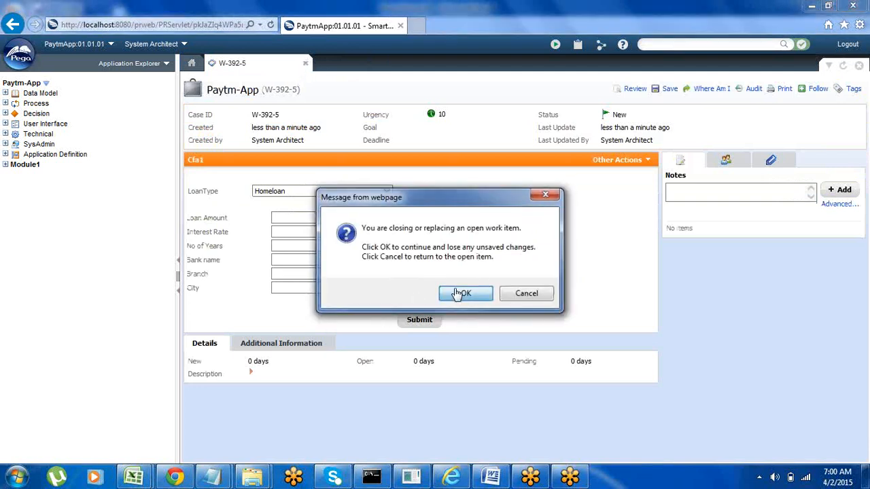
- Switch back to the Word notes and insert the line "Import & Export ---administrator" below "Product Rule --- Sysadmin"
{"action": "left_click", "coordinate": [493, 479]}
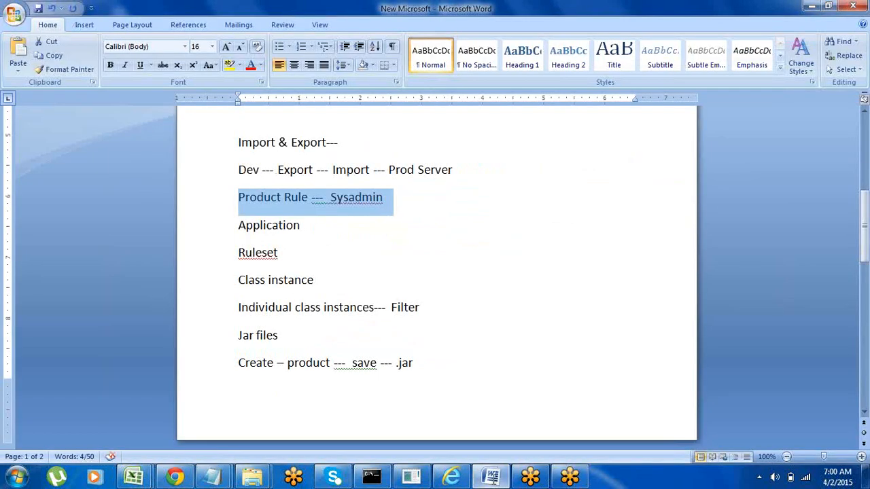
{"action": "left_click", "coordinate": [396, 203]}
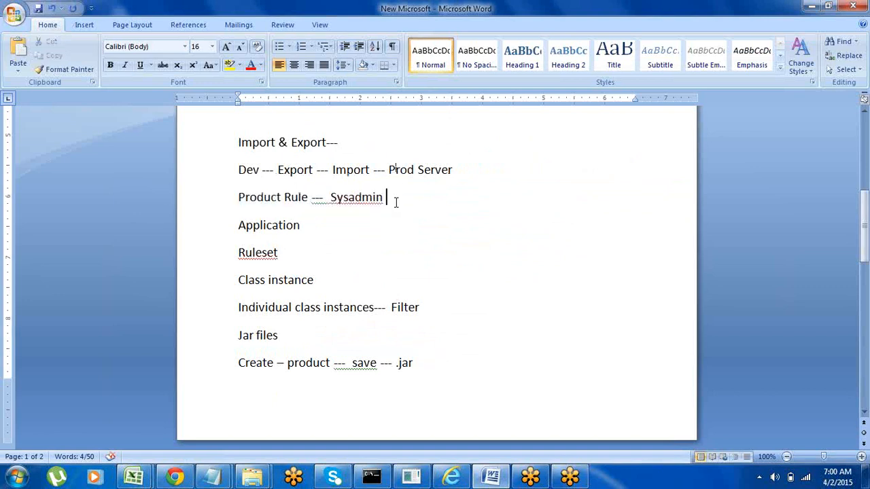
{"action": "key", "text": "Return"}
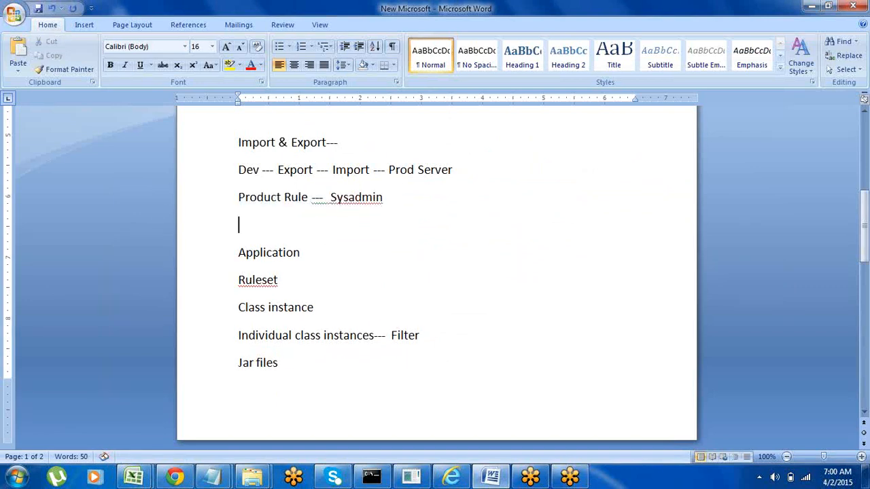
{"action": "type", "text": "Ex"}
{"action": "key", "text": "BackSpace"}
{"action": "key", "text": "BackSpace"}
{"action": "type", "text": "Import & Export ---"}
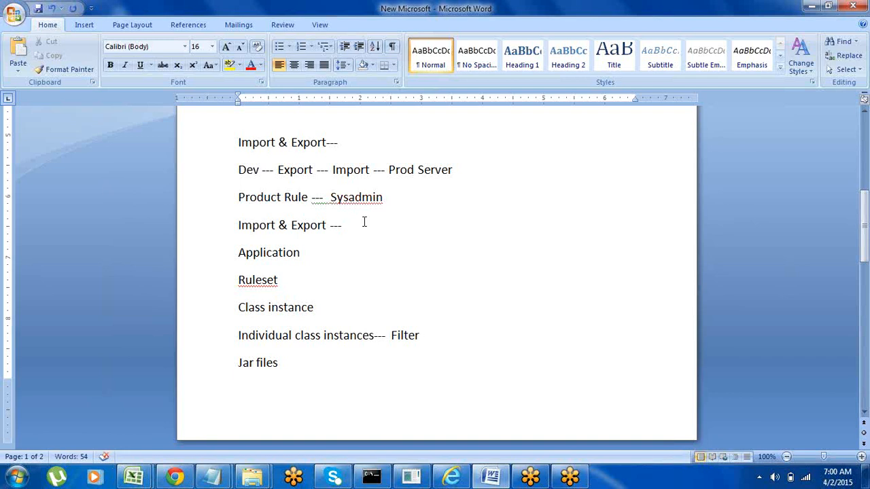
{"action": "type", "text": " administrator"}
{"action": "left_click", "coordinate": [205, 231]}
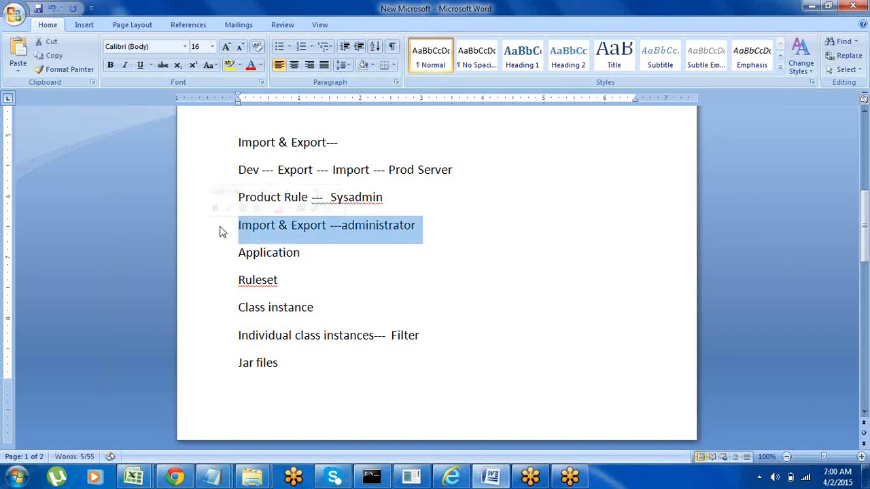
- Append the version "( 6.3)" to the "Import & Export ---administrator" line
{"action": "left_click", "coordinate": [429, 232]}
{"action": "type", "text": "("}
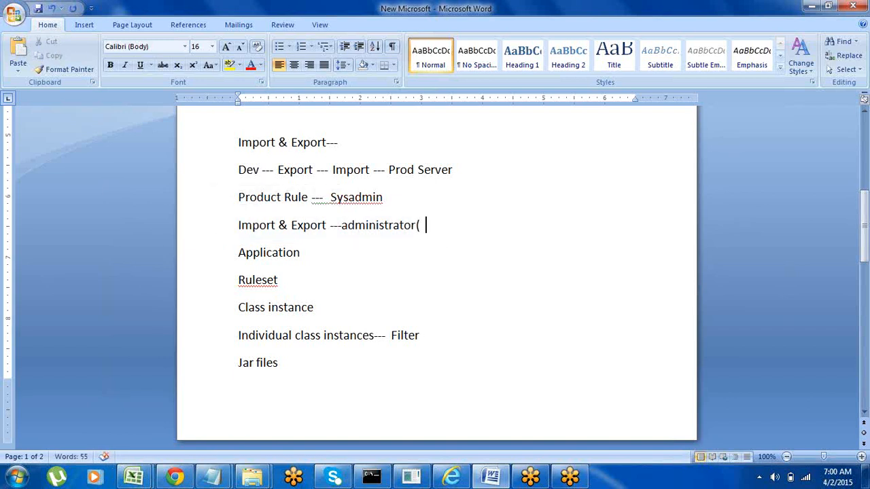
{"action": "type", "text": "  6"}
{"action": "key", "text": "BackSpace"}
{"action": "type", "text": "6.3)"}
{"action": "left_click", "coordinate": [206, 233]}
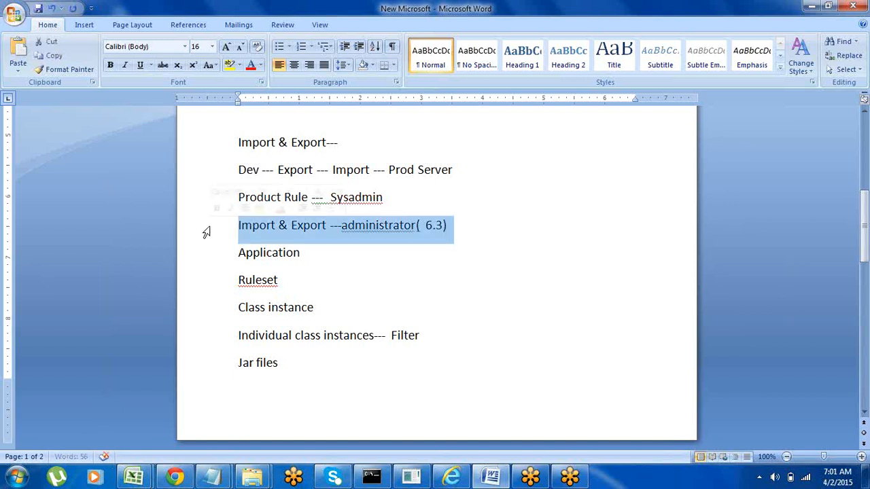
{"action": "left_click", "coordinate": [452, 227]}
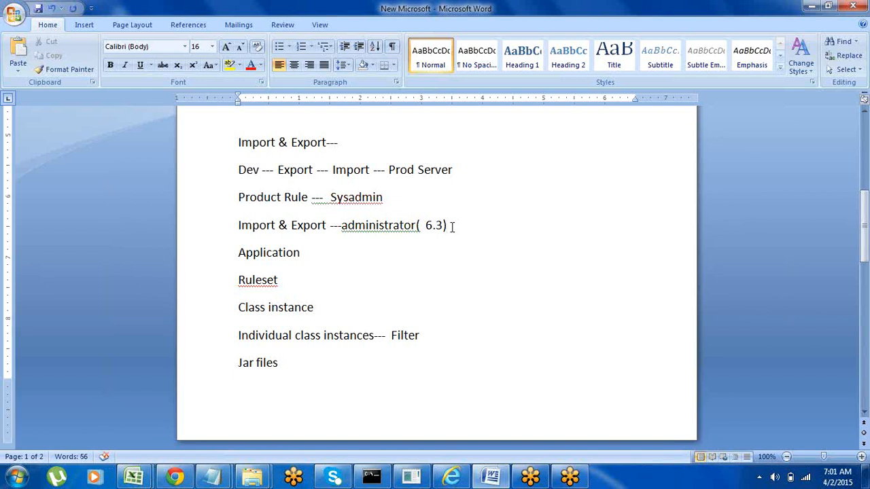
{"action": "left_click", "coordinate": [213, 233]}
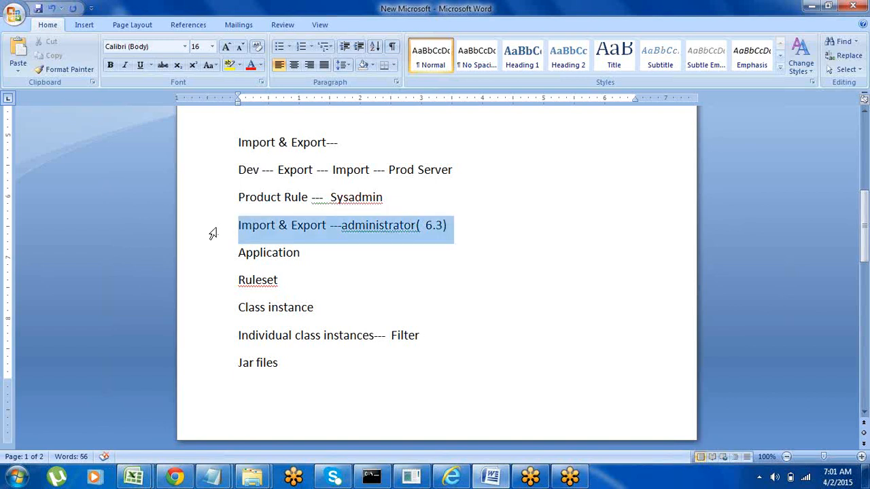
{"action": "left_click", "coordinate": [454, 258]}
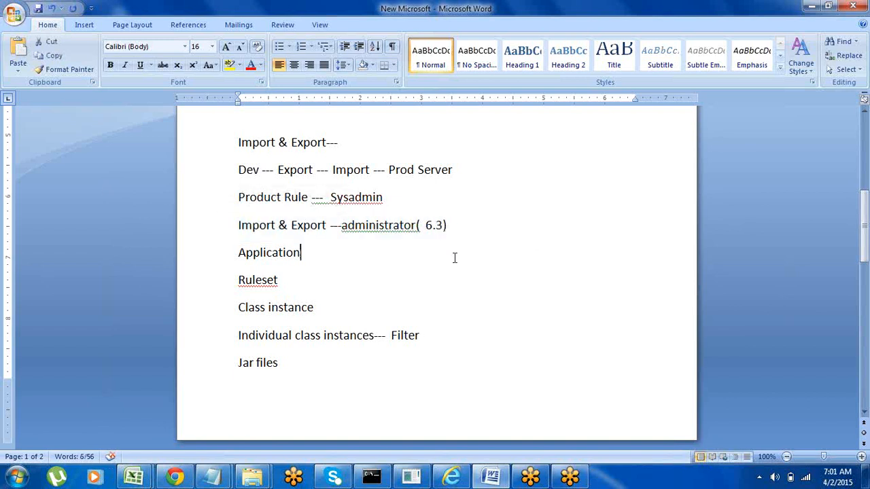
{"action": "left_click", "coordinate": [208, 236]}
{"action": "left_click", "coordinate": [370, 256]}
{"action": "left_click", "coordinate": [444, 230]}
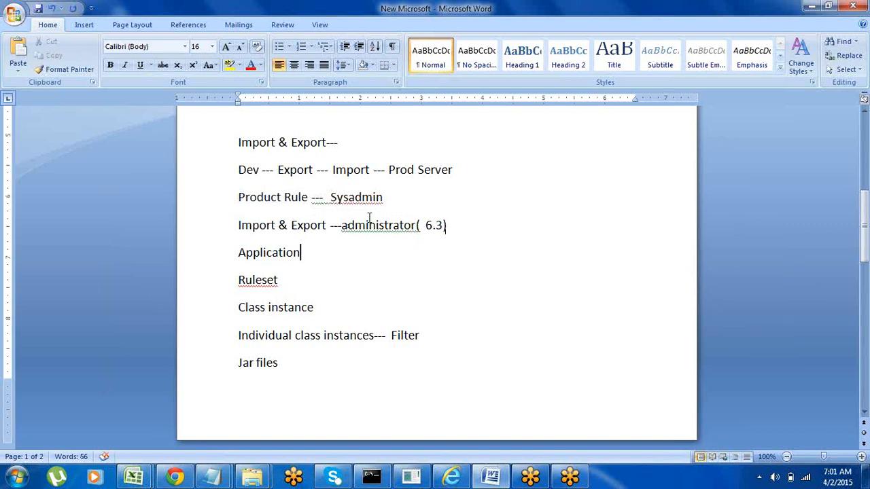
{"action": "left_click", "coordinate": [212, 234]}
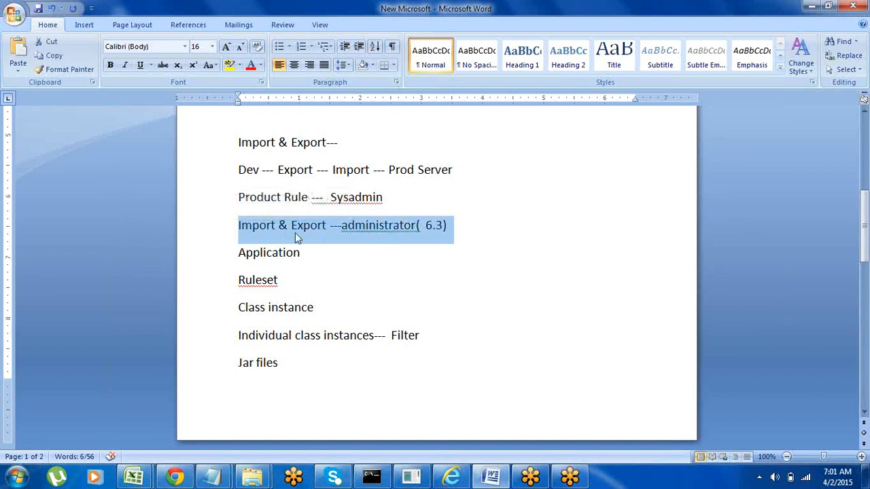
{"action": "left_click", "coordinate": [359, 258]}
{"action": "left_click_drag", "start_coordinate": [342, 225], "coordinate": [421, 237]}
{"action": "left_click", "coordinate": [472, 284]}
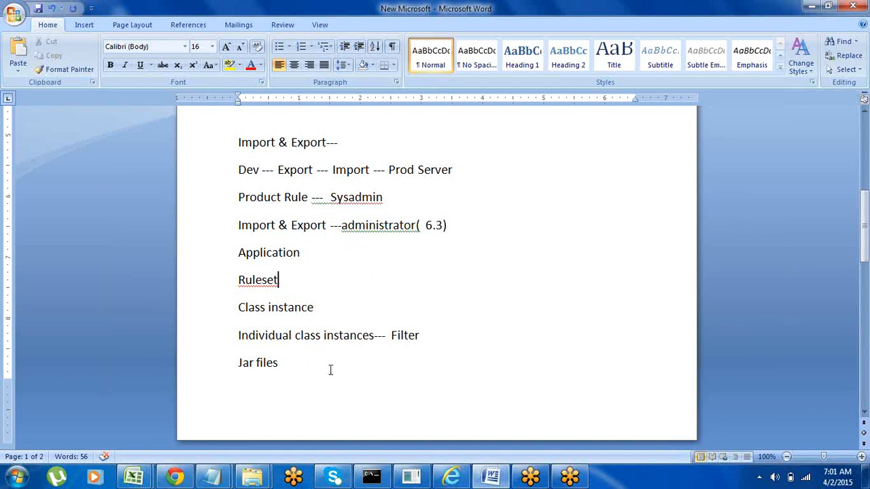
- Switch to Pega and create a SysAdmin Product rule under Paytm-App named PaytmProd, version 01.01.01
{"action": "left_click", "coordinate": [451, 477]}
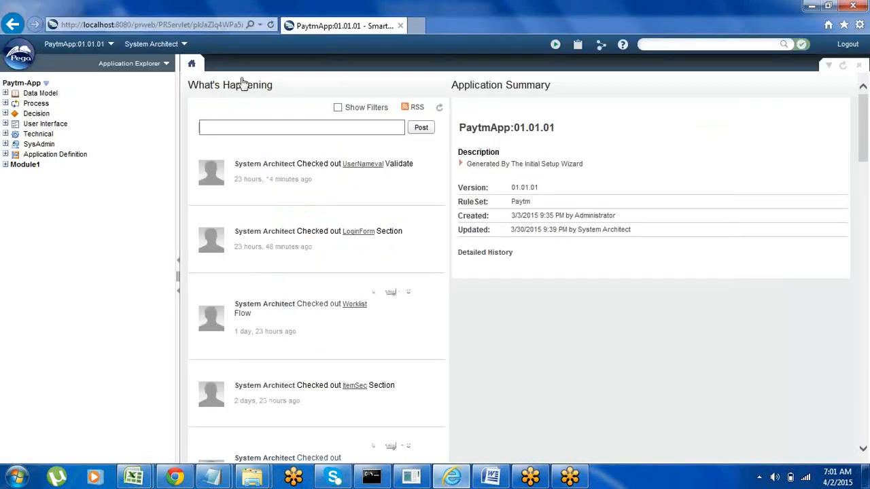
{"action": "right_click", "coordinate": [25, 84]}
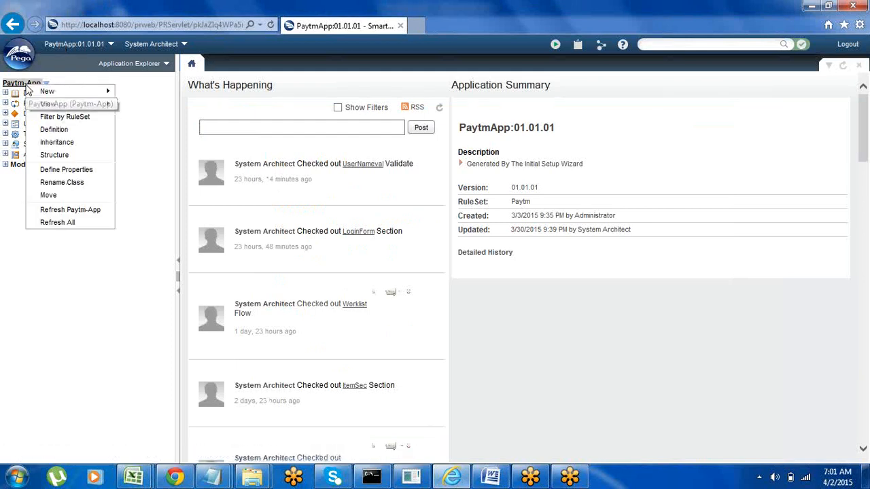
{"action": "mouse_move", "coordinate": [97, 99]}
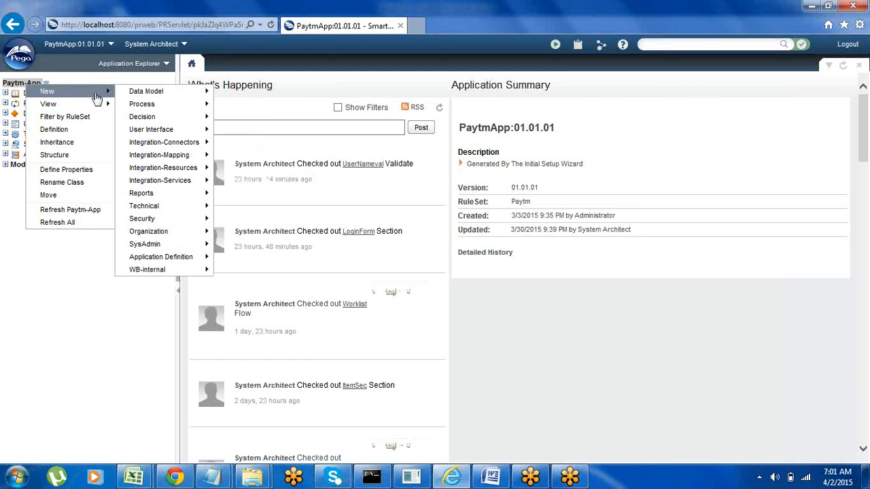
{"action": "mouse_move", "coordinate": [156, 233]}
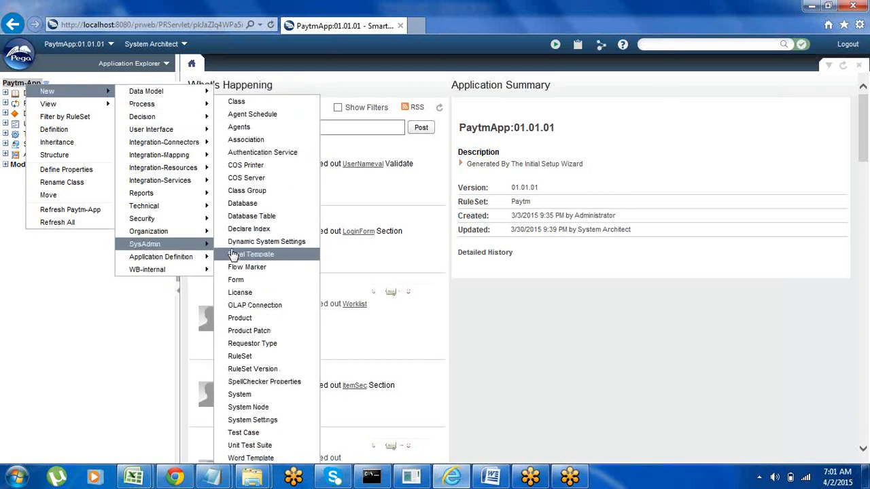
{"action": "left_click", "coordinate": [243, 320]}
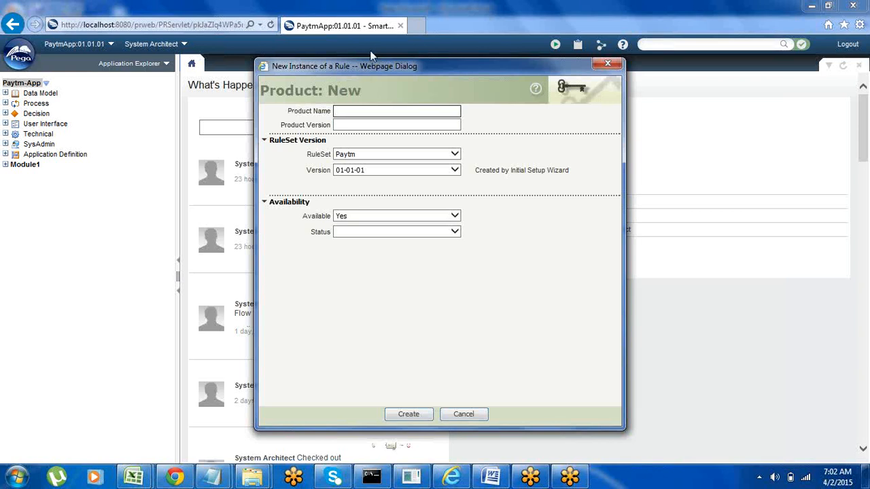
{"action": "type", "text": "PaytmProd"}
{"action": "left_click", "coordinate": [347, 129]}
{"action": "left_click", "coordinate": [345, 126]}
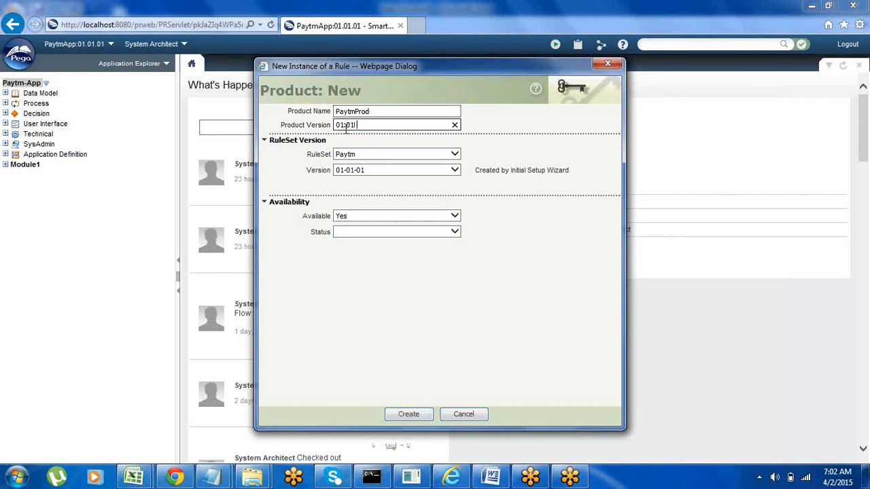
{"action": "left_click", "coordinate": [409, 416]}
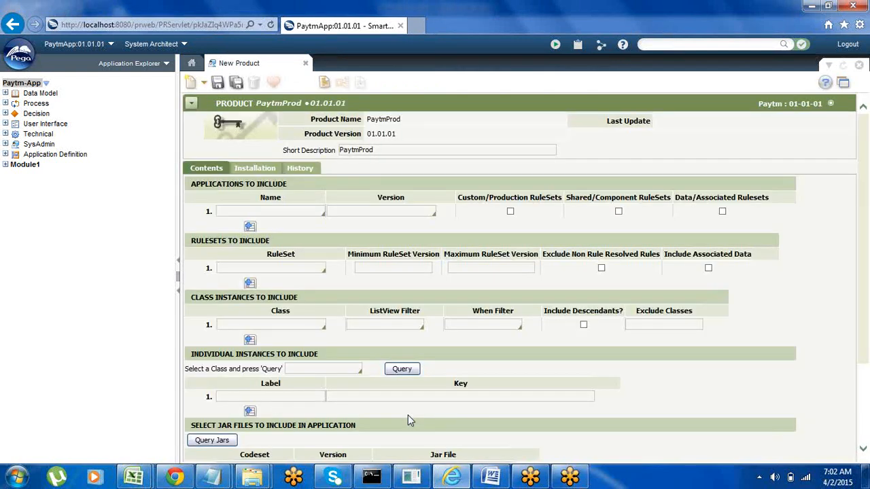
- Add the application PaytmApp, version 01.01.01, to the product's applications to include
{"action": "left_click", "coordinate": [262, 211]}
{"action": "type", "text": "pa"}
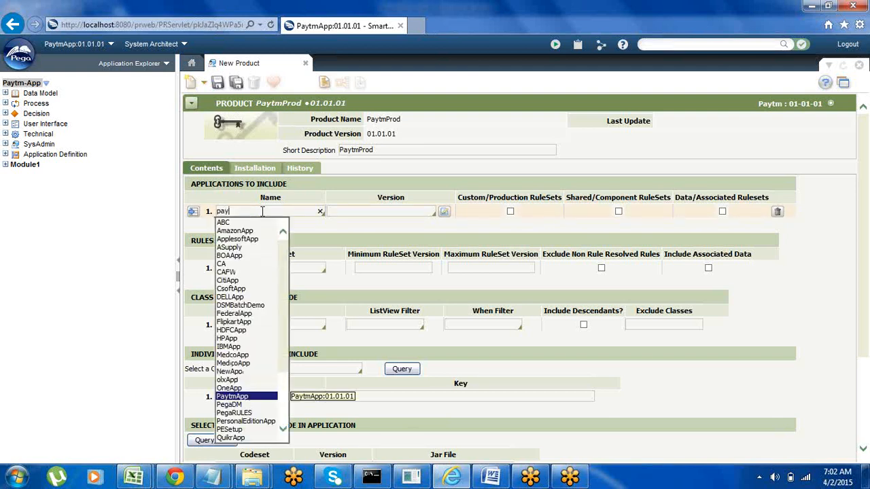
{"action": "type", "text": "y"}
{"action": "key", "text": "Return"}
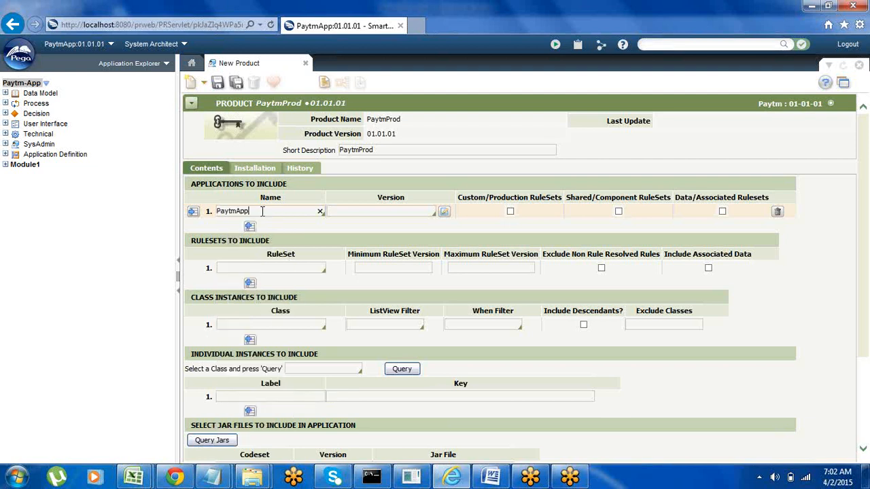
{"action": "left_click", "coordinate": [385, 214]}
{"action": "type", "text": "01"}
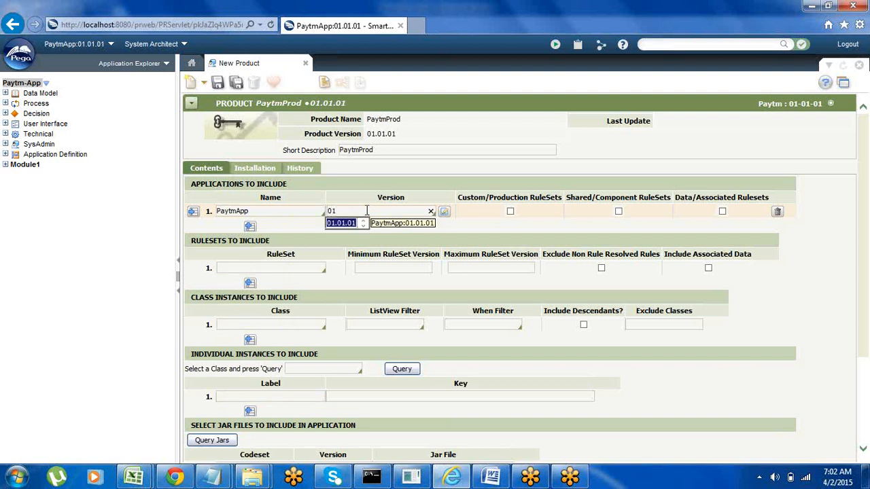
{"action": "key", "text": "Return"}
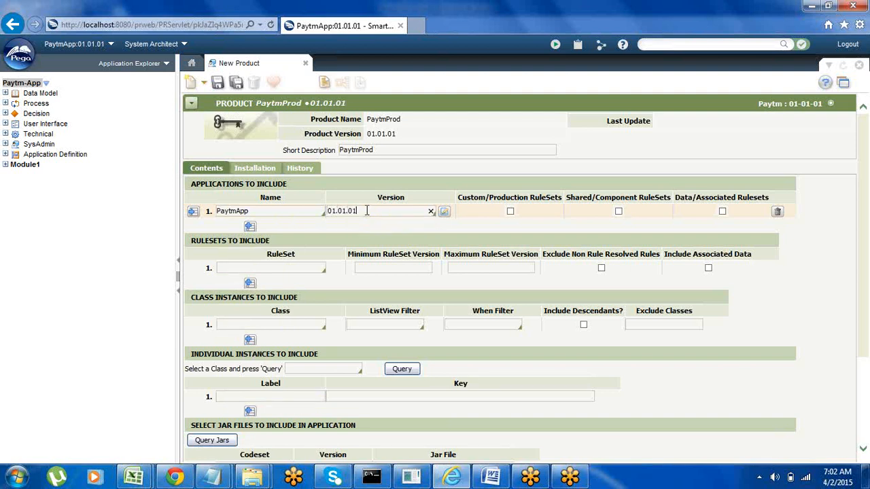
- Add the Paytm ruleset to the product's rulesets to include, without a minimum or maximum version
{"action": "left_click", "coordinate": [229, 267]}
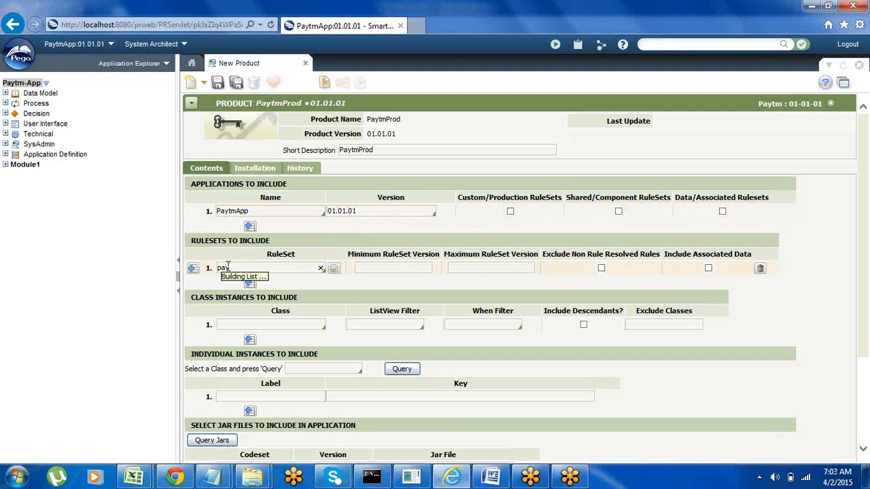
{"action": "key", "text": "Return"}
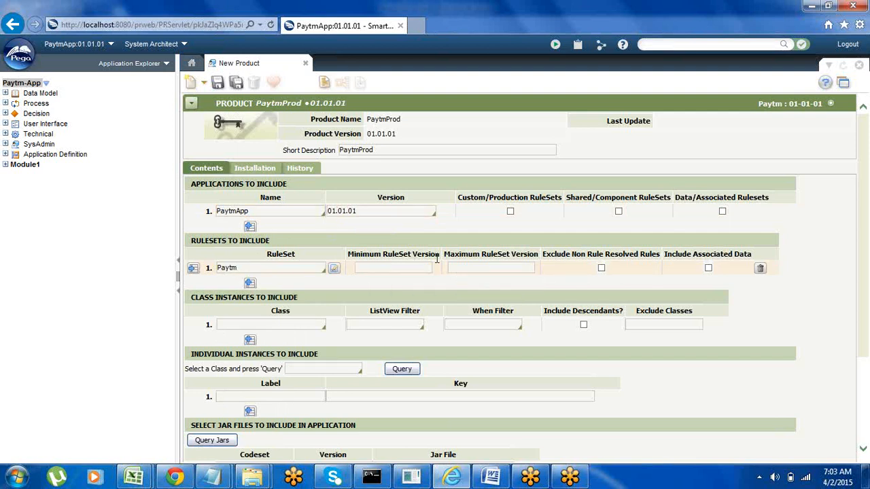
{"action": "left_click", "coordinate": [388, 269]}
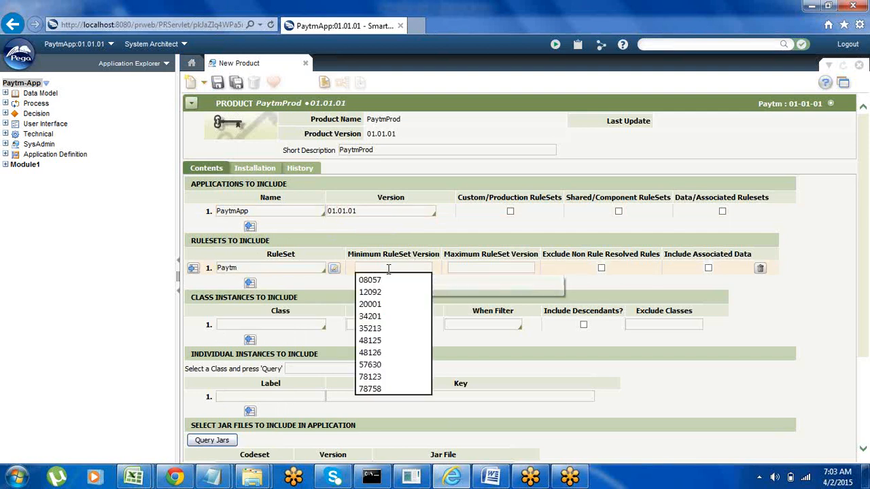
{"action": "left_click", "coordinate": [460, 285]}
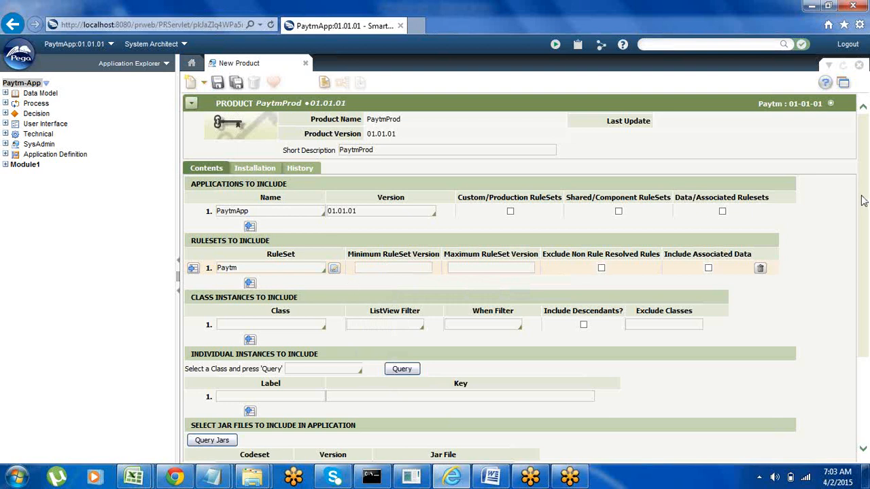
{"action": "scroll", "coordinate": [863, 201], "scroll_direction": "down", "scroll_amount": 3}
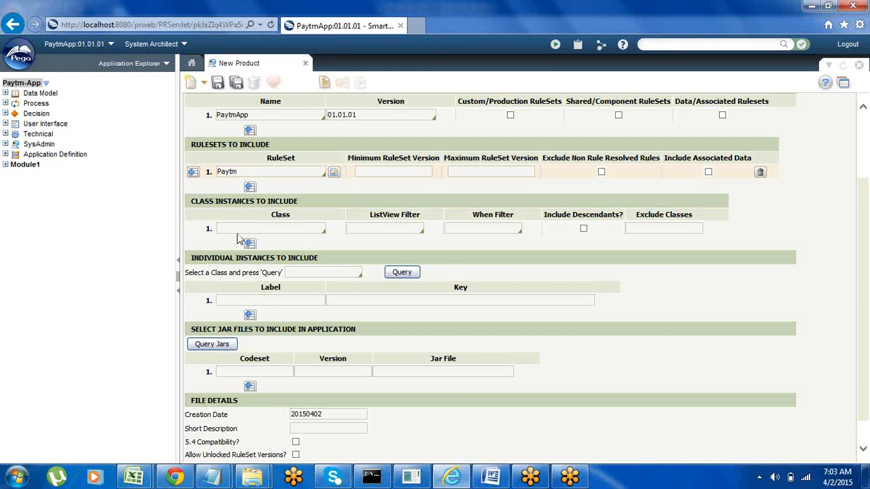
- Switch to the Word notes and insert blank lines after "Jar files" to continue on page 2
{"action": "left_click", "coordinate": [492, 477]}
{"action": "left_click", "coordinate": [296, 360]}
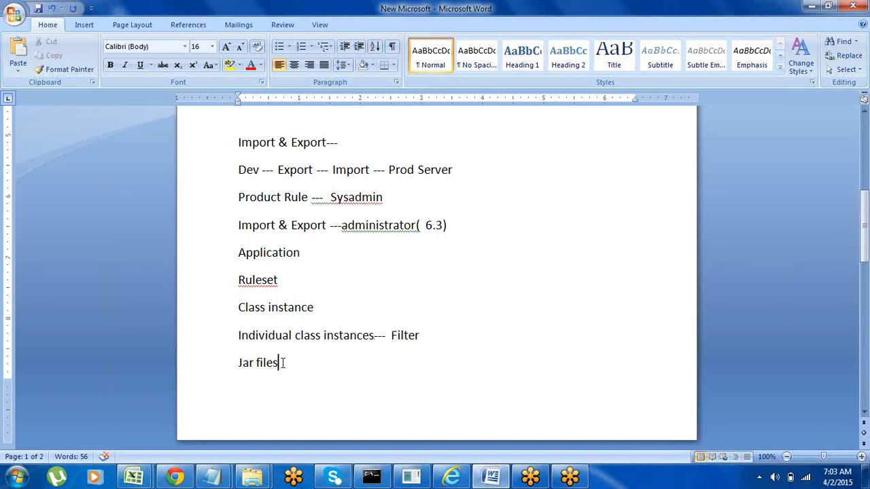
{"action": "scroll", "coordinate": [251, 240], "scroll_direction": "down", "scroll_amount": 2}
{"action": "key", "text": "Return"}
{"action": "key", "text": "Return"}
{"action": "key", "text": "Return"}
{"action": "key", "text": "Return"}
{"action": "key", "text": "Return"}
{"action": "key", "text": "Return"}
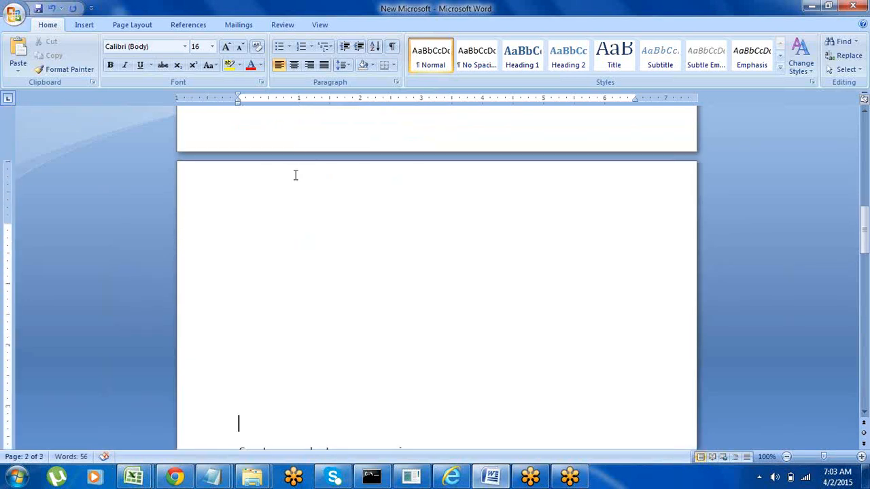
- Add the lines "Class--- Rule-Obj-Class" and "Property – Rule-obj-Property" near the start of page 2
{"action": "left_click", "coordinate": [240, 200]}
{"action": "type", "text": "Class---  Rule-"}
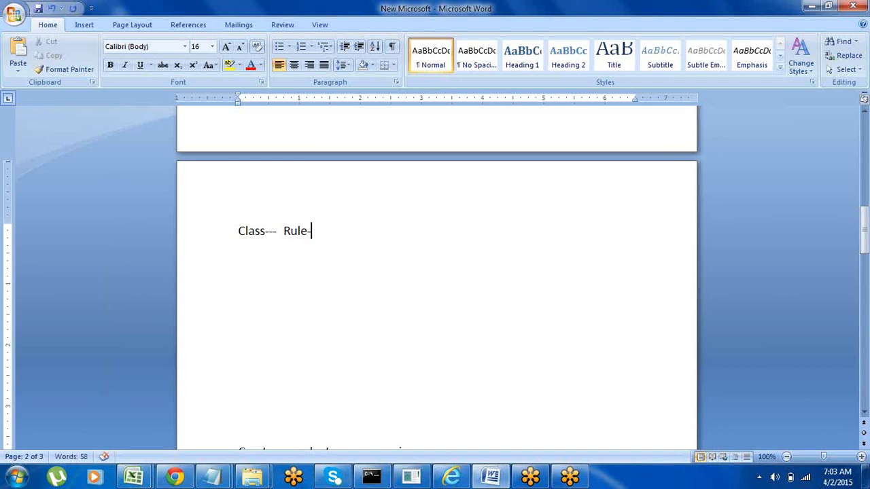
{"action": "type", "text": "Obj-Class:"}
{"action": "key", "text": "Return"}
{"action": "type", "text": "Pr"}
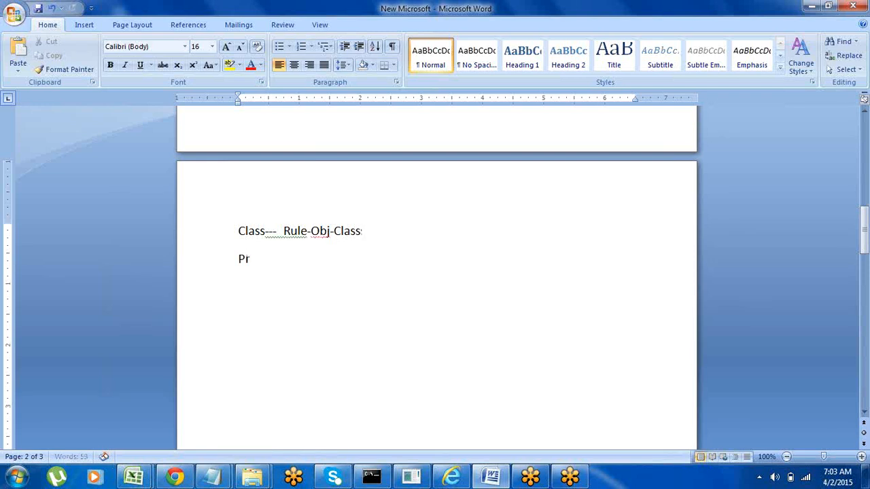
{"action": "type", "text": "operty --"}
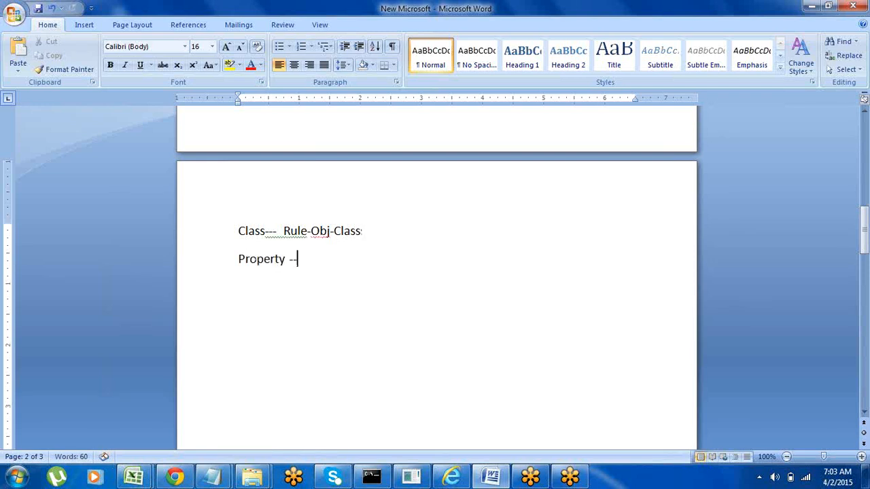
{"action": "type", "text": " Rule-obj-"}
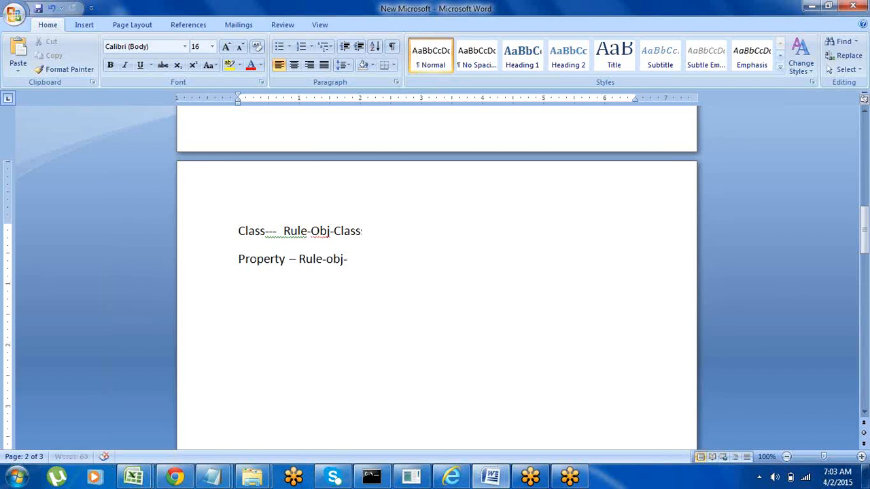
{"action": "type", "text": "Property"}
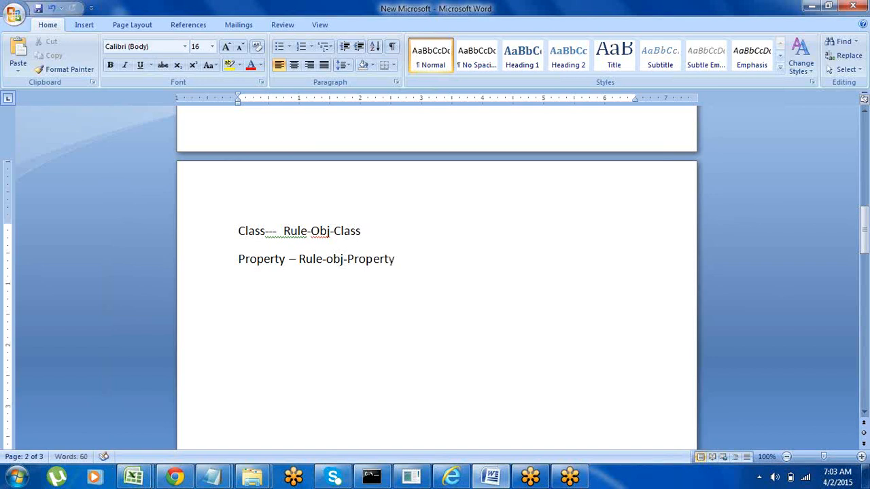
{"action": "left_click", "coordinate": [211, 239]}
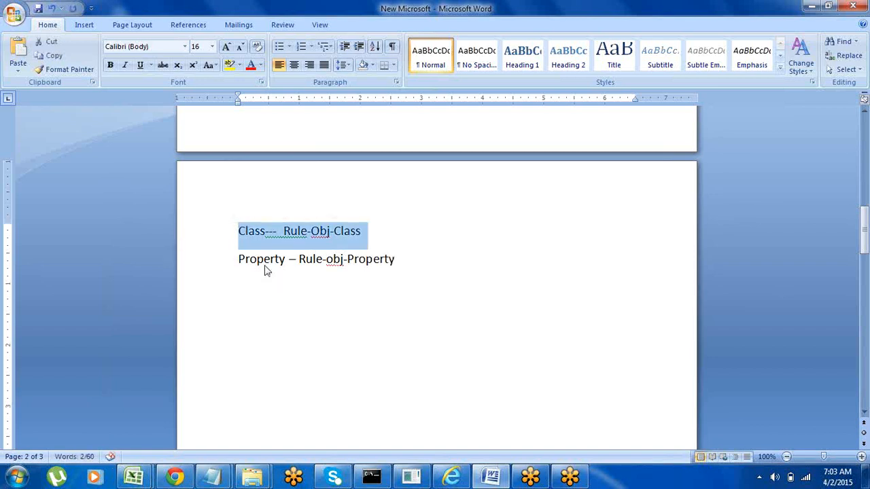
{"action": "left_click", "coordinate": [298, 263]}
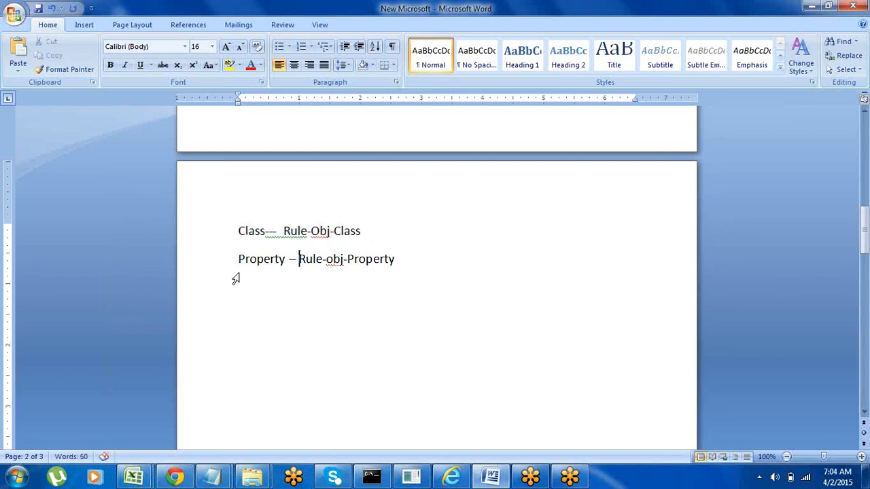
{"action": "left_click", "coordinate": [210, 272]}
- Switch back to the Pega product rule and expand Module1 in the Application Explorer
{"action": "left_click", "coordinate": [452, 477]}
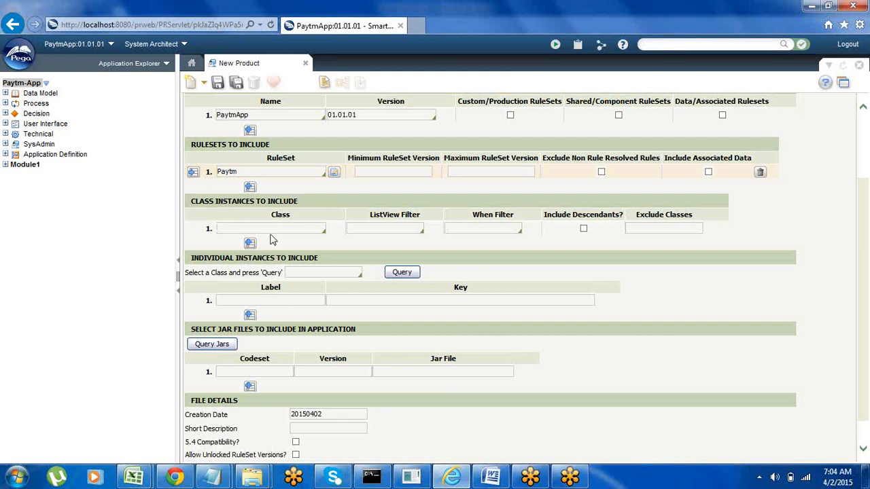
{"action": "left_click", "coordinate": [255, 229]}
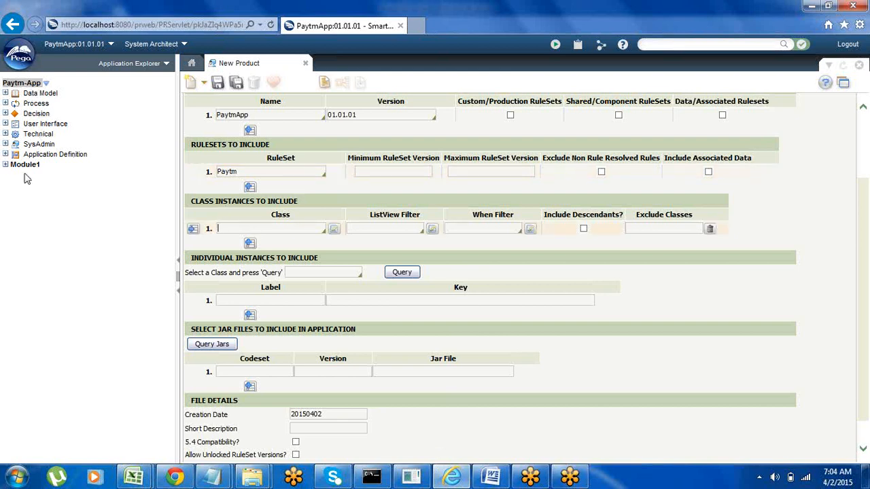
{"action": "left_click", "coordinate": [6, 165]}
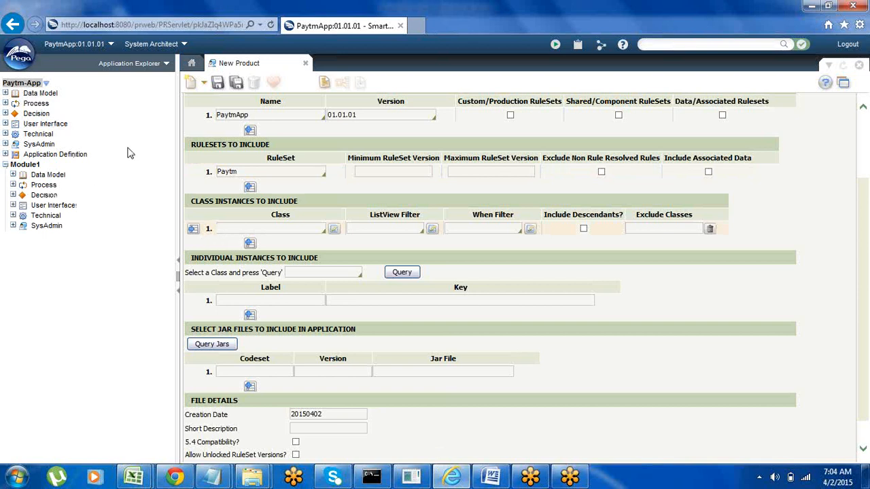
- Set the first class instance to include in the product to Rule-Obj-Class
{"action": "left_click", "coordinate": [227, 231]}
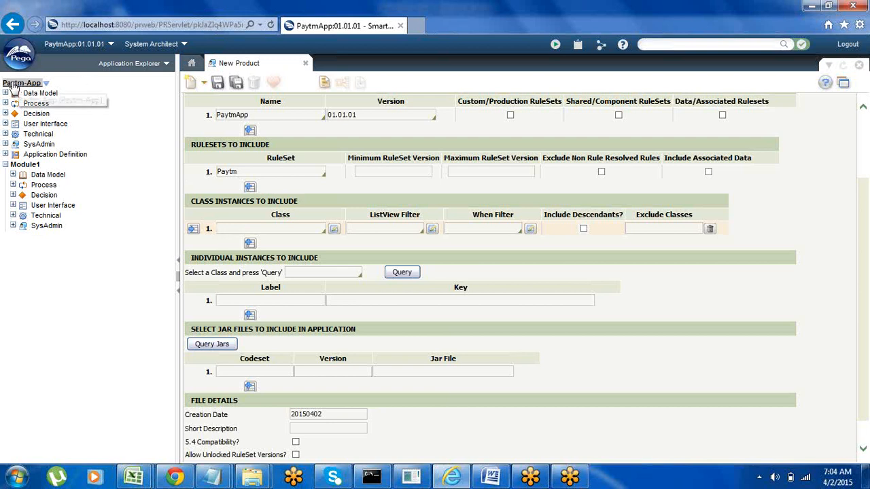
{"action": "left_click", "coordinate": [236, 228]}
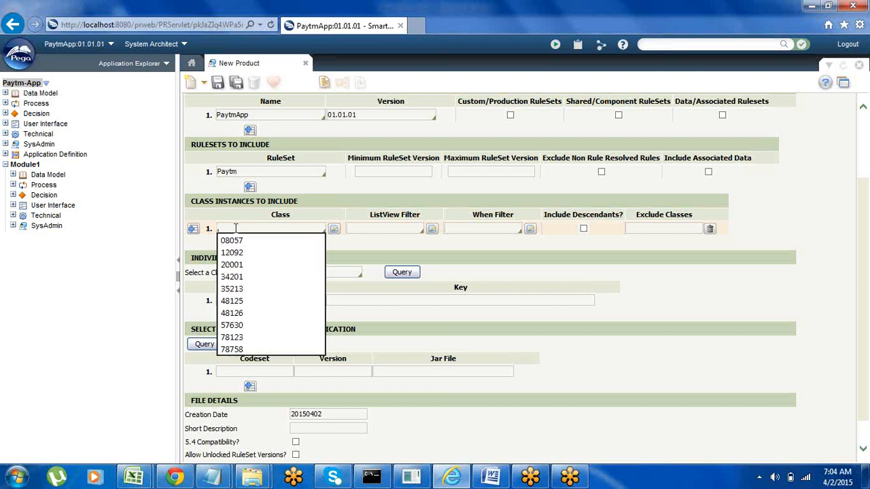
{"action": "left_click", "coordinate": [235, 229]}
{"action": "type", "text": "Rule-obj"}
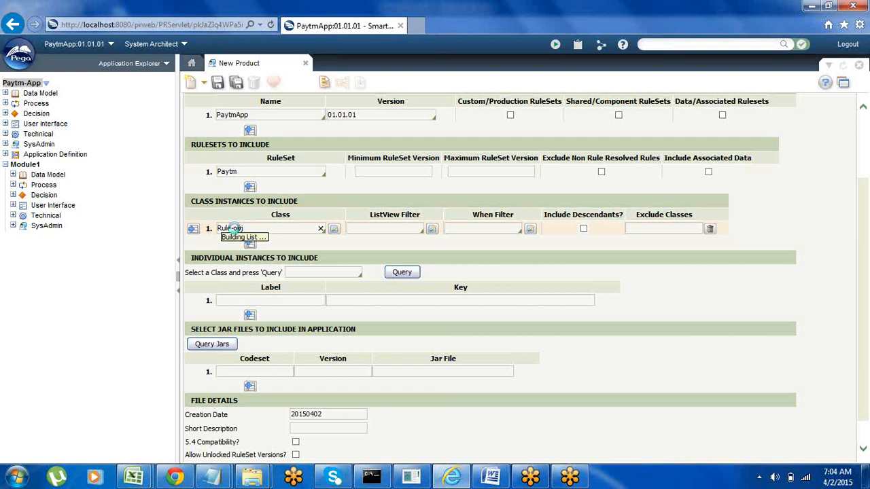
{"action": "key", "text": "Down"}
{"action": "key", "text": "Down"}
{"action": "key", "text": "Down"}
{"action": "key", "text": "Down"}
{"action": "key", "text": "Down"}
{"action": "key", "text": "Down"}
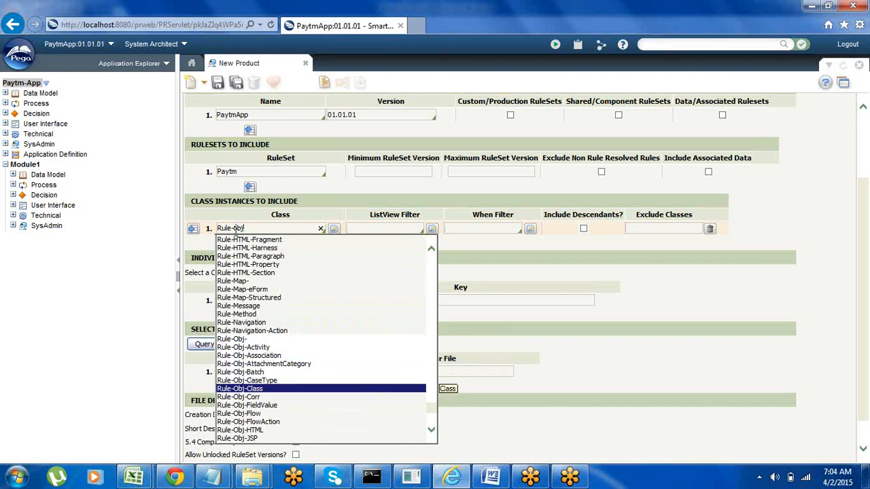
{"action": "left_click", "coordinate": [239, 389]}
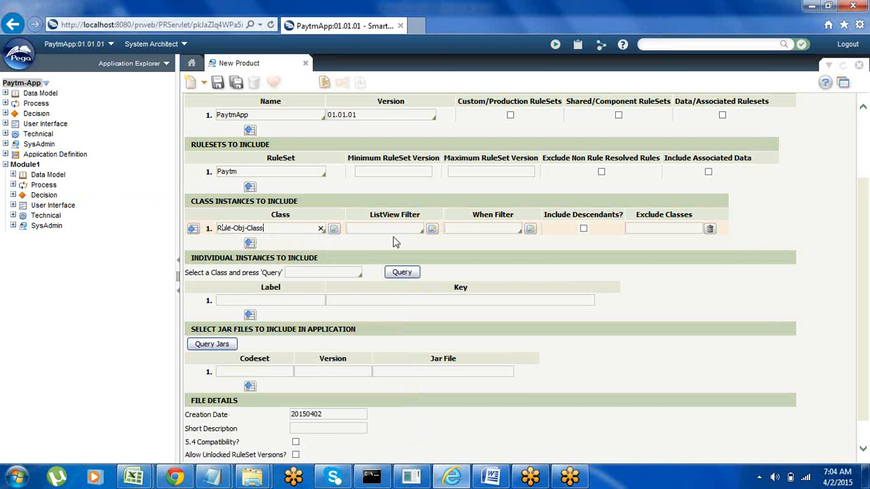
- Look at the When Filter choices and the ListView Filter field of the Rule-Obj-Class row without choosing a filter
{"action": "left_click", "coordinate": [475, 231]}
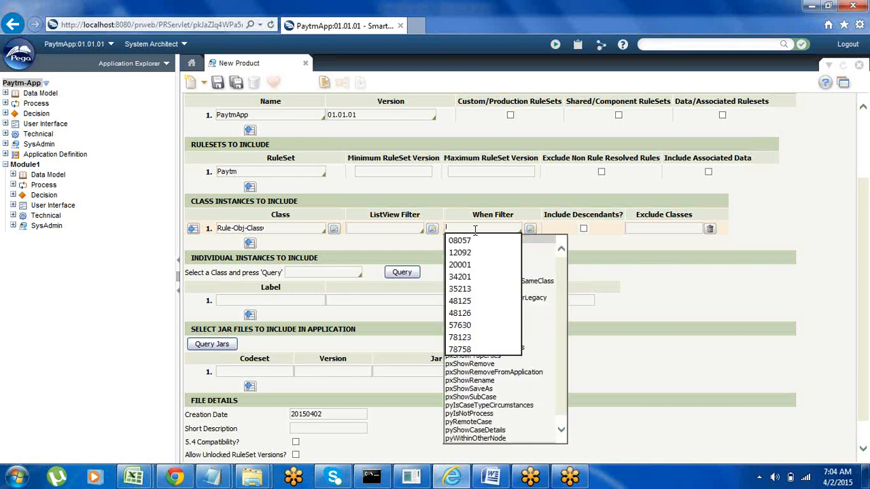
{"action": "left_click", "coordinate": [625, 291]}
{"action": "left_click", "coordinate": [471, 228]}
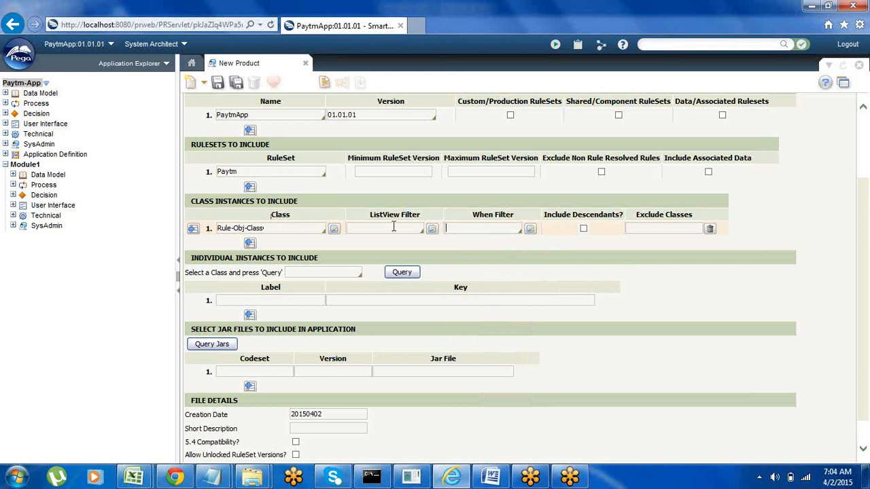
{"action": "left_click", "coordinate": [371, 229]}
- Add a second row to the class instances to include and begin its class name with "Rule-"
{"action": "left_click", "coordinate": [250, 244]}
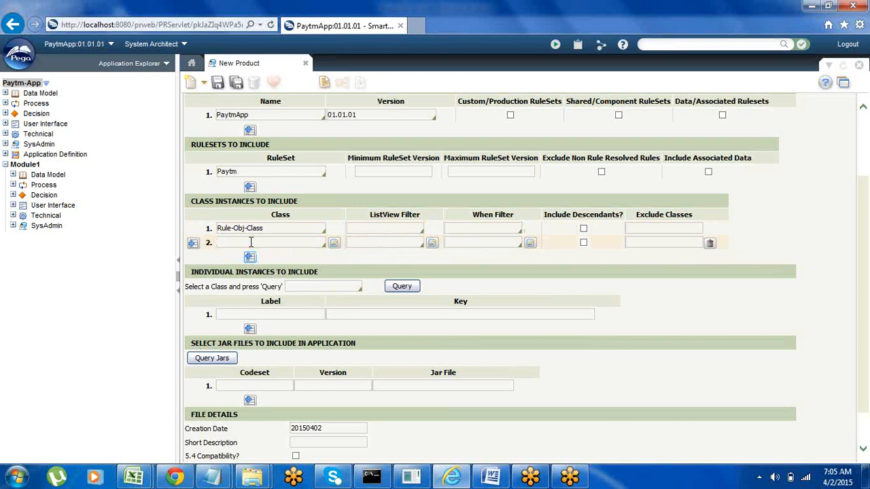
{"action": "left_click", "coordinate": [364, 229]}
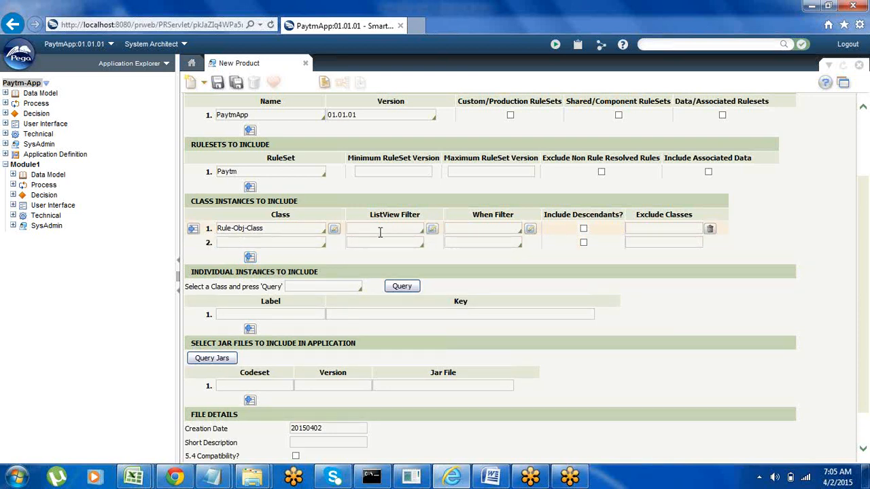
{"action": "left_click", "coordinate": [225, 242]}
{"action": "type", "text": "Rule-"}
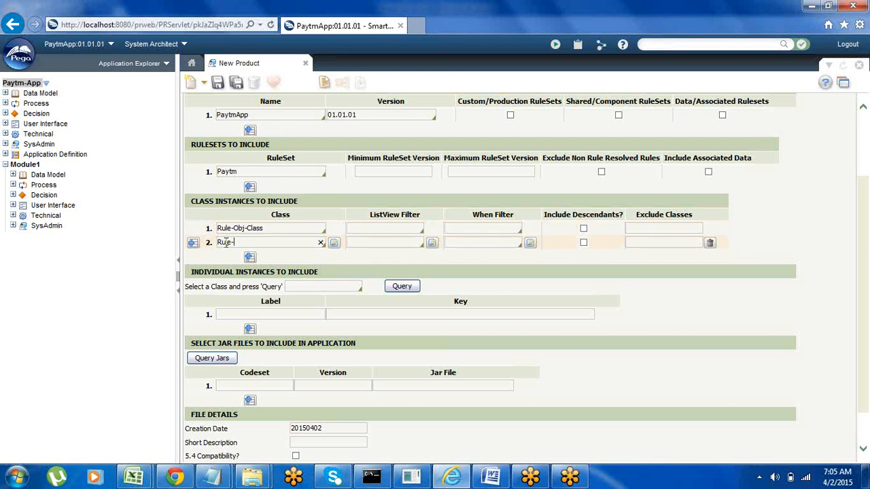
- Set the second entry of the class instances to include to Rule-Obj-Property
{"action": "key", "text": "Down"}
{"action": "key", "text": "Down"}
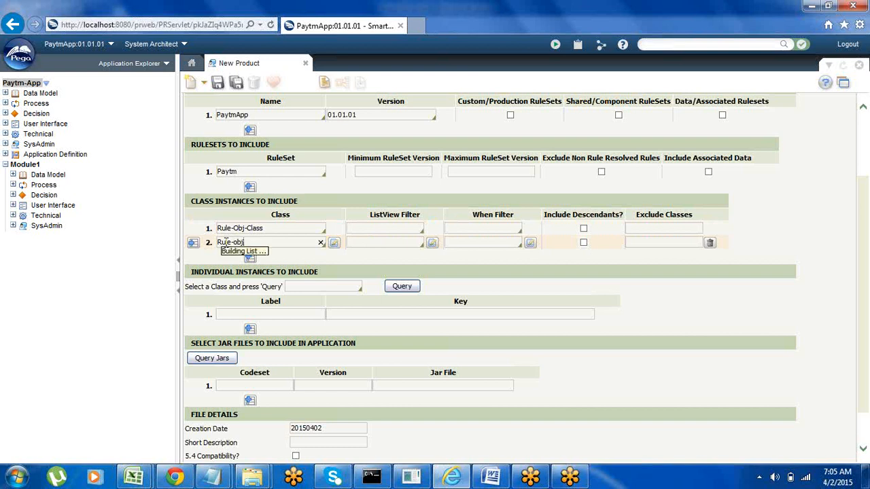
{"action": "key", "text": "Down"}
{"action": "key", "text": "Down"}
{"action": "key", "text": "Down"}
{"action": "key", "text": "Down"}
{"action": "key", "text": "Down"}
{"action": "key", "text": "Down"}
{"action": "key", "text": "Down"}
{"action": "key", "text": "Down"}
{"action": "key", "text": "Down"}
{"action": "key", "text": "Down"}
{"action": "key", "text": "Down"}
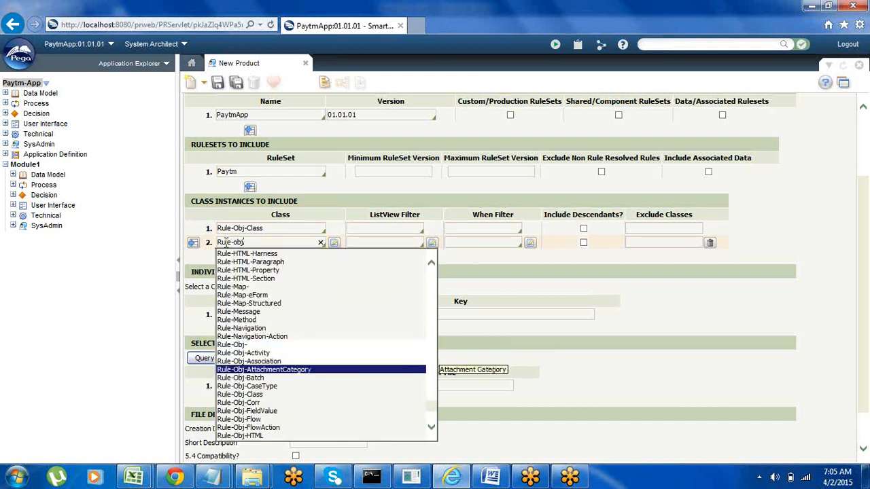
{"action": "key", "text": "Down"}
{"action": "key", "text": "Down"}
{"action": "key", "text": "Down"}
{"action": "key", "text": "Down"}
{"action": "key", "text": "Down"}
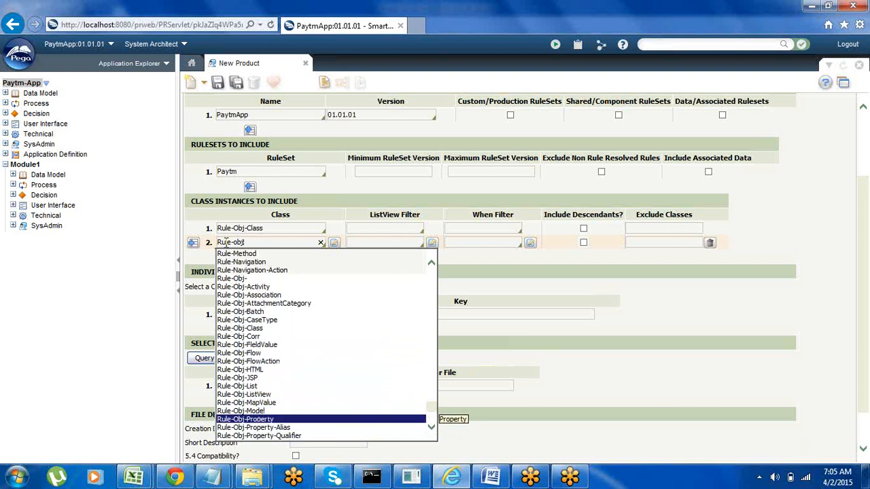
{"action": "key", "text": "Return"}
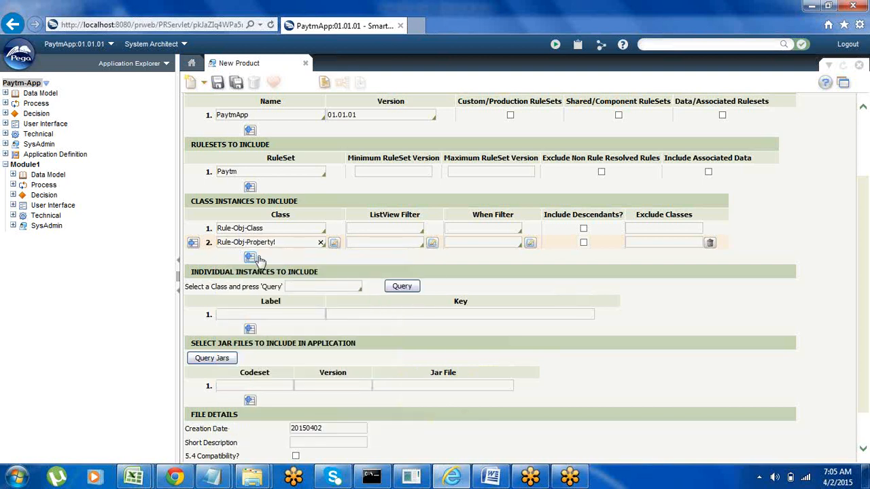
- Expand the Paytm-App Process category for reference and add Rule-Obj-Flow as the third class instance to include
{"action": "left_click", "coordinate": [250, 259]}
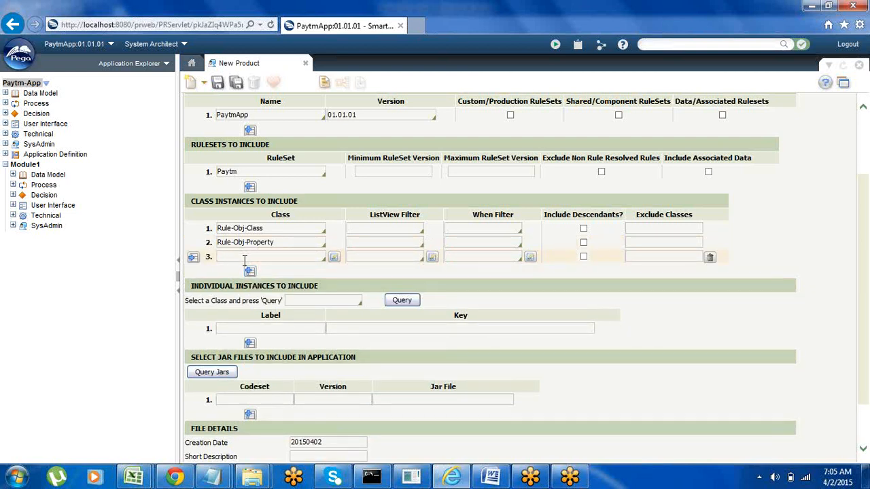
{"action": "left_click", "coordinate": [230, 257]}
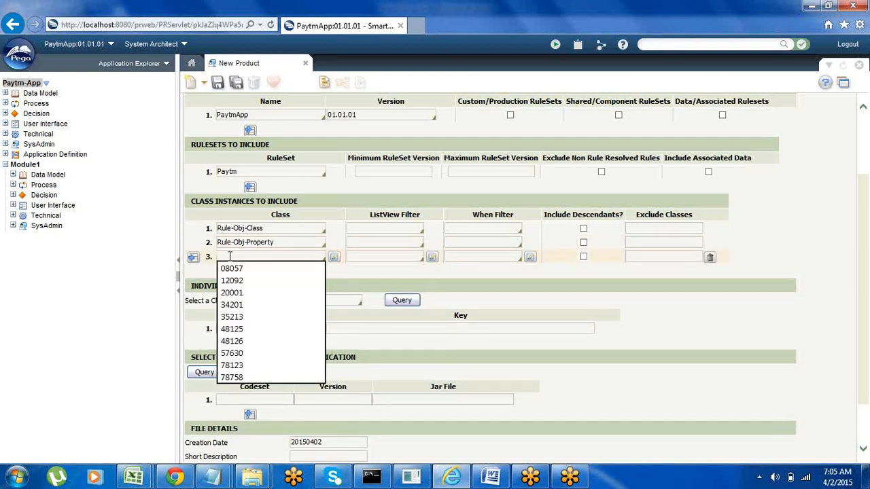
{"action": "left_click", "coordinate": [66, 292]}
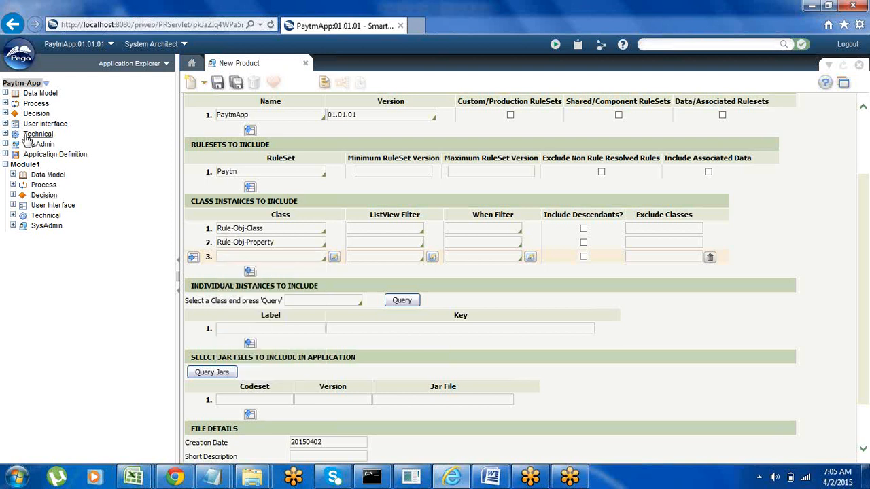
{"action": "left_click", "coordinate": [5, 103]}
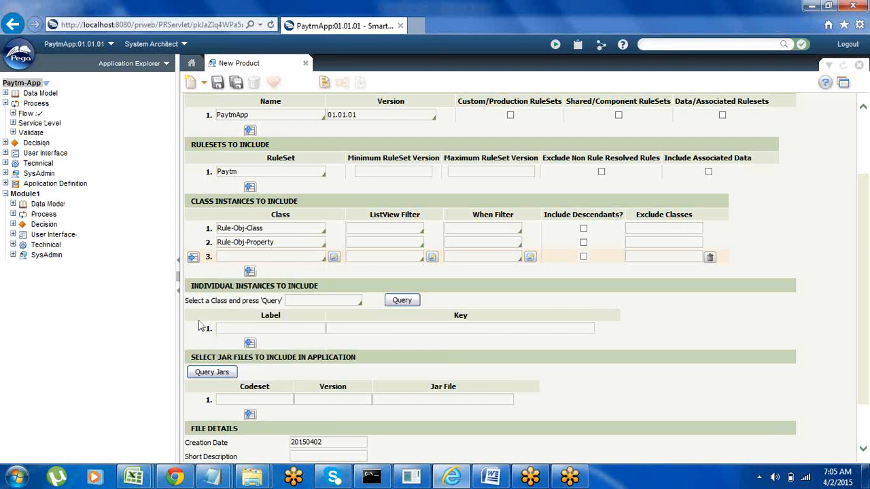
{"action": "left_click", "coordinate": [231, 256]}
{"action": "type", "text": "Rule-Obj"}
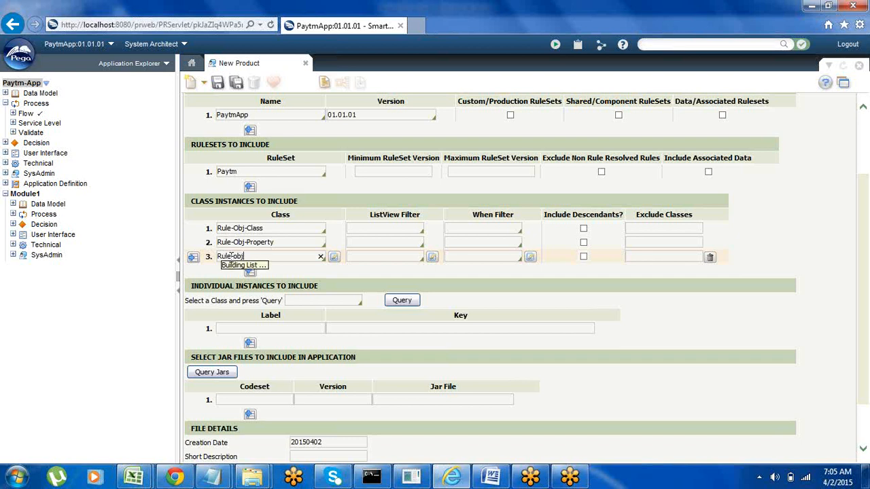
{"action": "key", "text": "Down"}
{"action": "key", "text": "Down"}
{"action": "key", "text": "Down"}
{"action": "key", "text": "Down"}
{"action": "key", "text": "Down"}
{"action": "key", "text": "Down"}
{"action": "key", "text": "Down"}
{"action": "key", "text": "Down"}
{"action": "key", "text": "Down"}
{"action": "key", "text": "Return"}
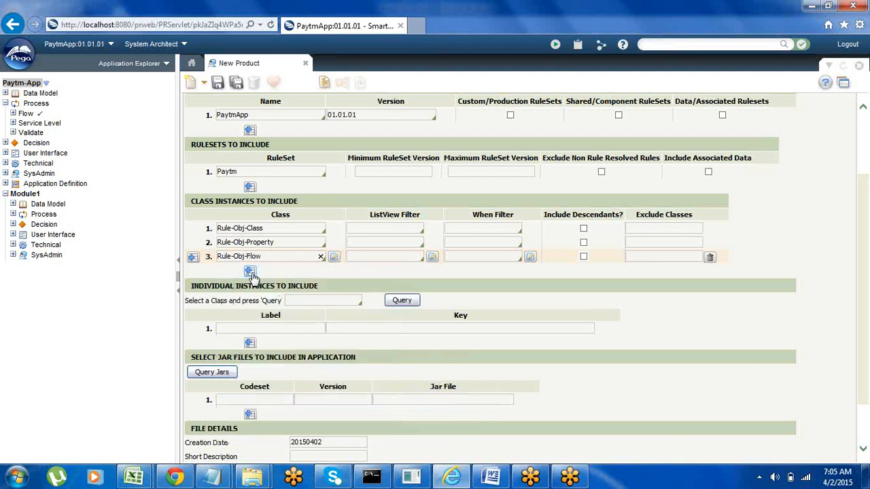
- Add a fourth class instance to include and set its class to Rule-Obj-ServiceLevel
{"action": "left_click", "coordinate": [250, 271]}
{"action": "left_click", "coordinate": [225, 270]}
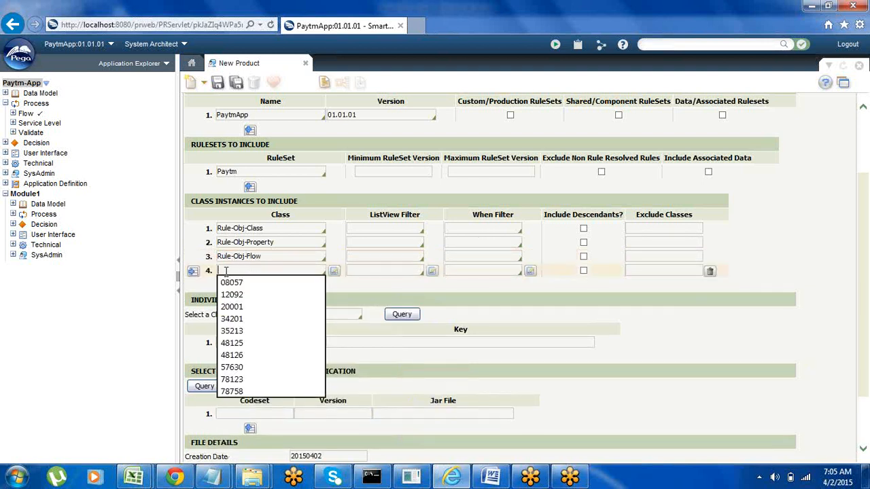
{"action": "type", "text": "Rule-obj-se"}
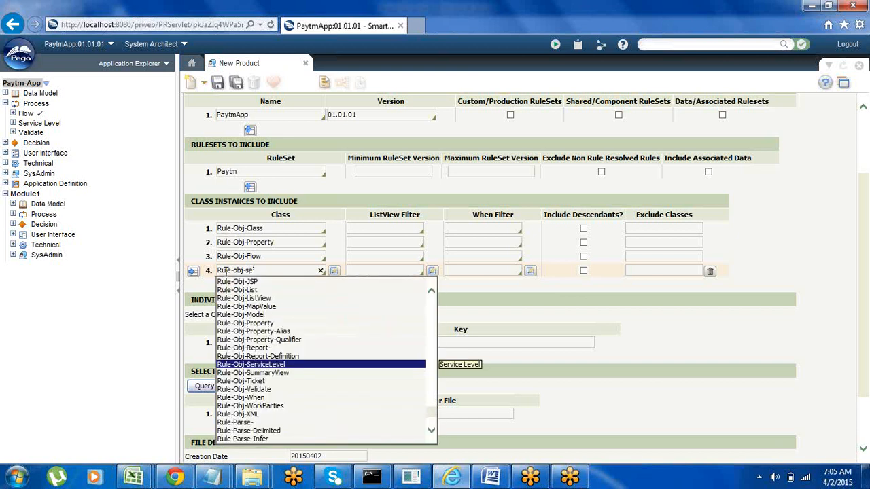
{"action": "key", "text": "Return"}
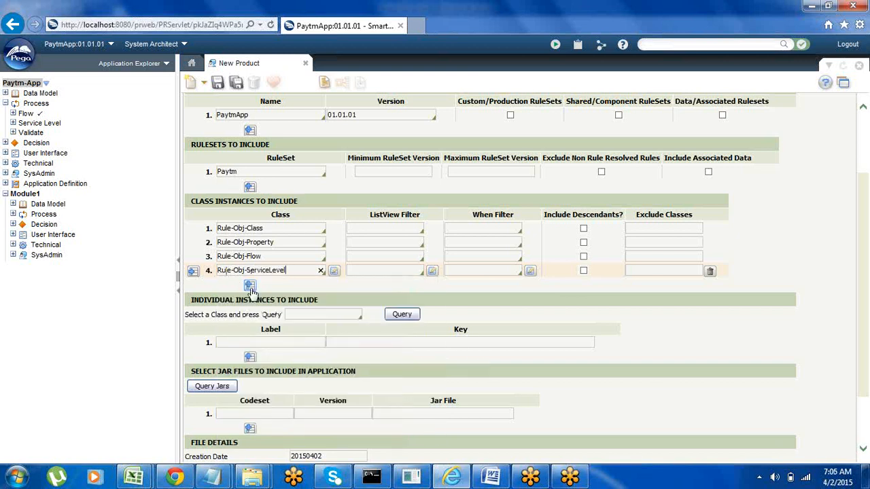
- Add a fifth class instance to include and set its class to Rule-Obj-Validate
{"action": "left_click", "coordinate": [251, 287]}
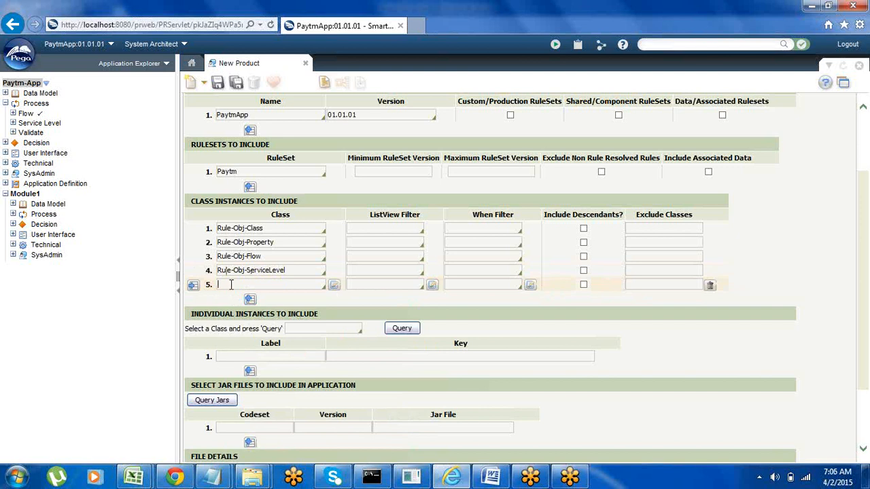
{"action": "left_click", "coordinate": [231, 285]}
{"action": "type", "text": "e-obj"}
{"action": "key", "text": "Down"}
{"action": "key", "text": "Down"}
{"action": "key", "text": "Down"}
{"action": "key", "text": "Down"}
{"action": "key", "text": "Down"}
{"action": "key", "text": "Down"}
{"action": "key", "text": "Down"}
{"action": "key", "text": "Down"}
{"action": "key", "text": "Down"}
{"action": "key", "text": "Down"}
{"action": "key", "text": "Down"}
{"action": "key", "text": "Down"}
{"action": "key", "text": "Down"}
{"action": "key", "text": "Down"}
{"action": "key", "text": "Down"}
{"action": "key", "text": "Down"}
{"action": "key", "text": "Down"}
{"action": "key", "text": "Down"}
{"action": "key", "text": "Down"}
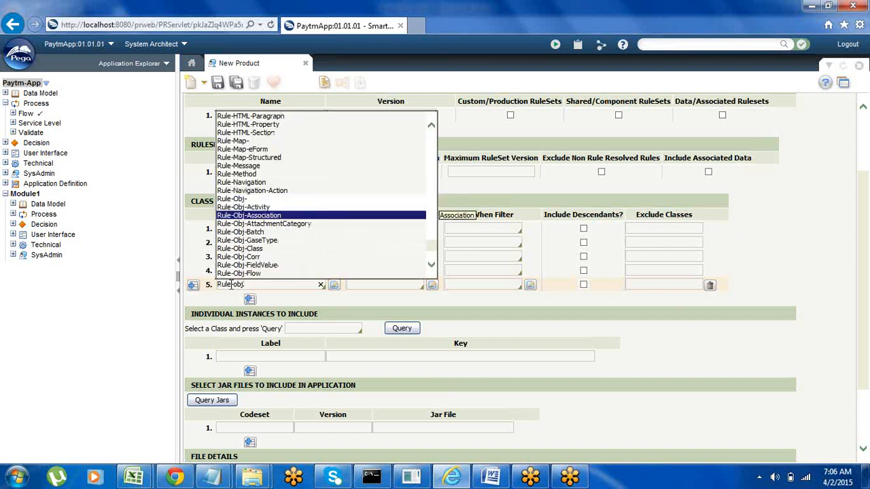
{"action": "key", "text": "Down"}
{"action": "key", "text": "Down"}
{"action": "key", "text": "Down"}
{"action": "key", "text": "Down"}
{"action": "key", "text": "Down"}
{"action": "key", "text": "Down"}
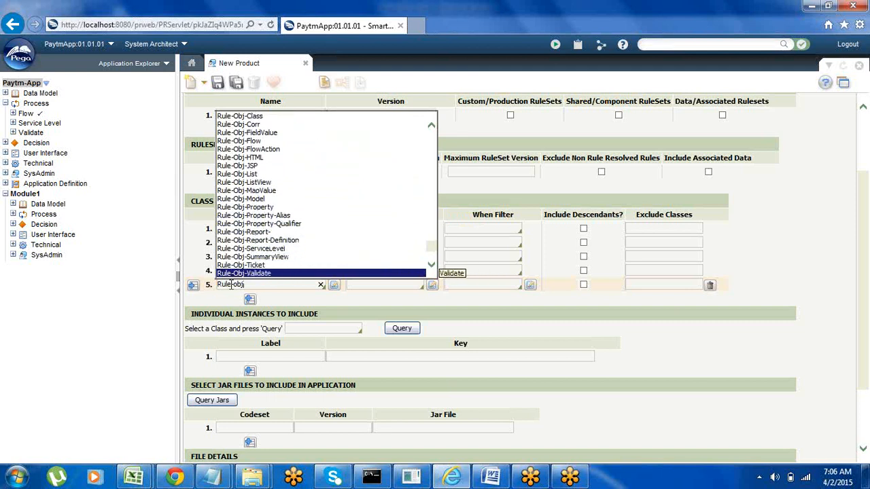
{"action": "key", "text": "Return"}
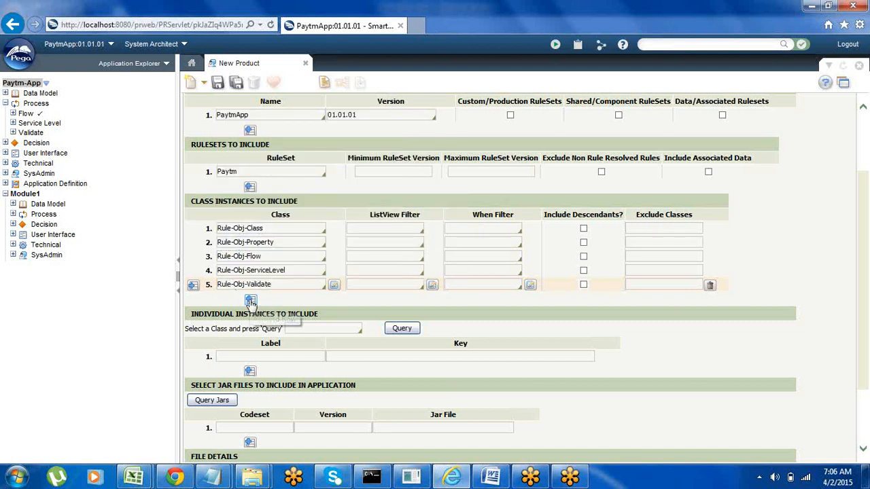
- Expand the Paytm-App Decision category for reference and add Rule-Declare-DecisionTree as the sixth class instance to include
{"action": "left_click", "coordinate": [251, 300]}
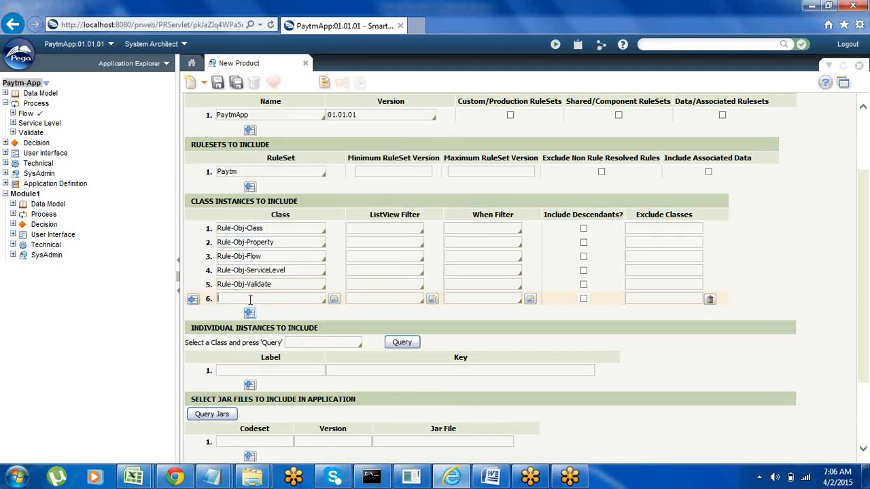
{"action": "left_click", "coordinate": [5, 143]}
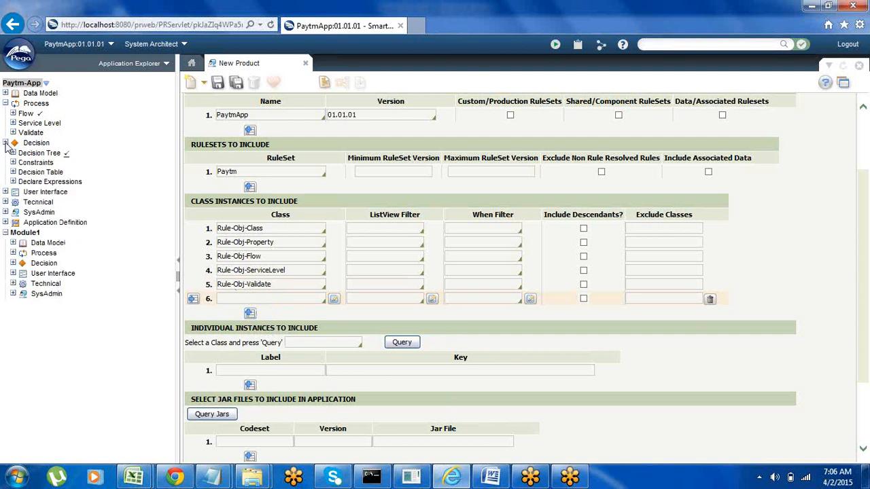
{"action": "left_click", "coordinate": [234, 304]}
{"action": "type", "text": "Ri"}
{"action": "type", "text": "ule"}
{"action": "type", "text": "-dec"}
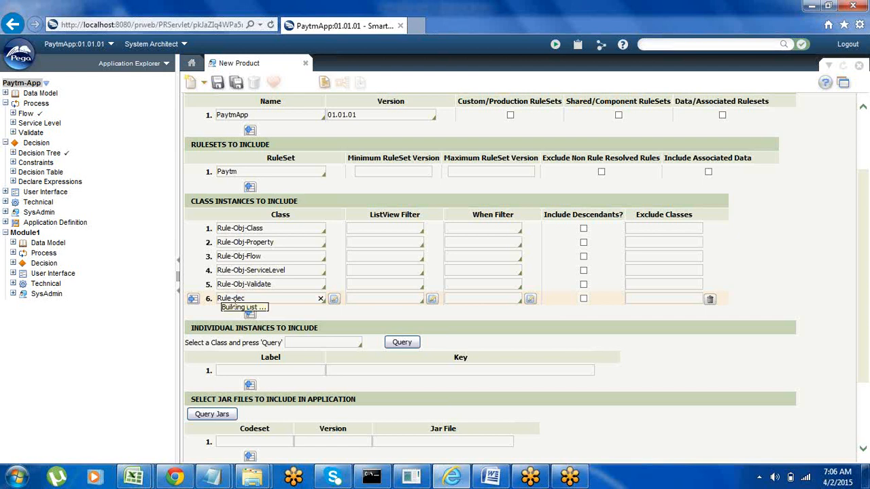
{"action": "key", "text": "Down"}
{"action": "key", "text": "Down"}
{"action": "key", "text": "Down"}
{"action": "key", "text": "Down"}
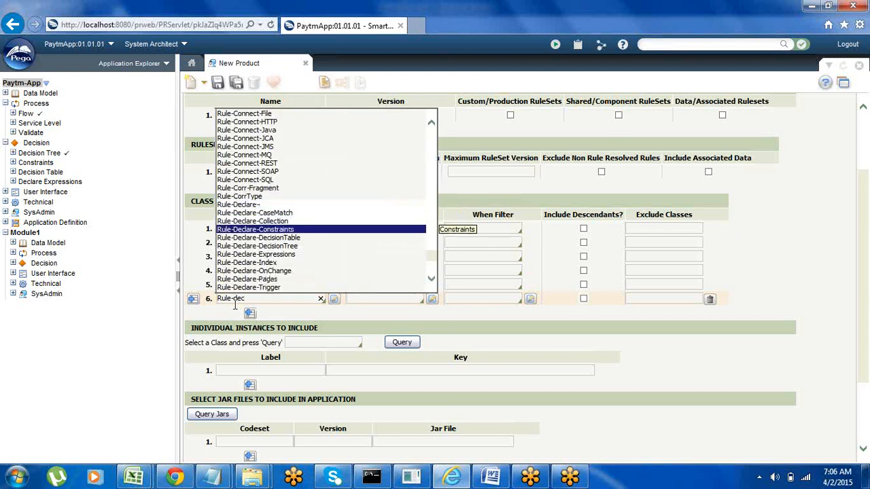
{"action": "key", "text": "Down"}
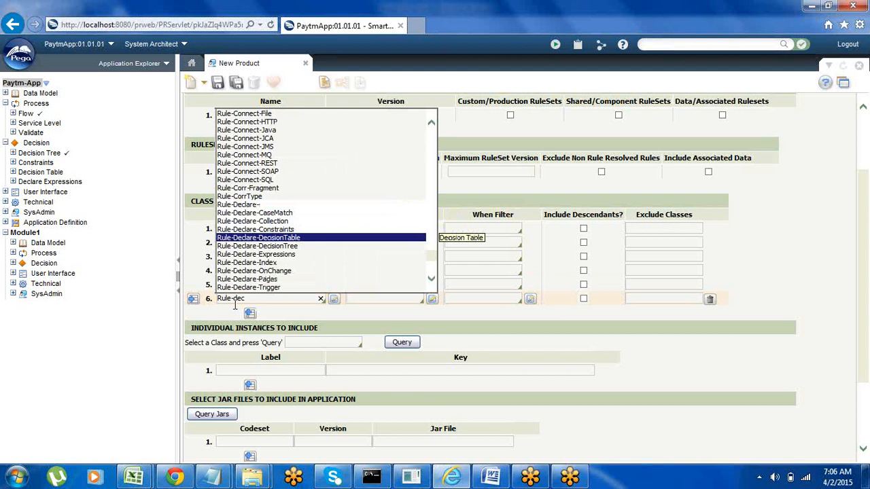
{"action": "key", "text": "Down"}
{"action": "key", "text": "Return"}
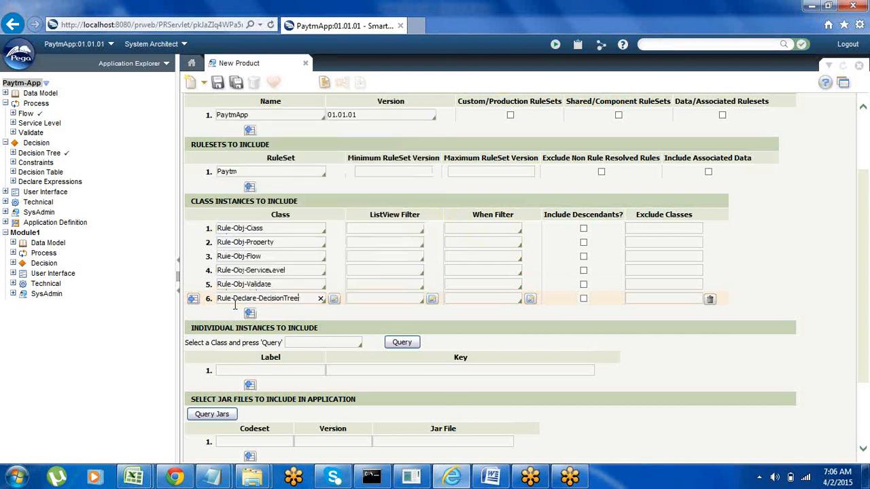
- Add a seventh class instance to include and set its class to Rule-Declare-DecisionTable
{"action": "left_click", "coordinate": [251, 314]}
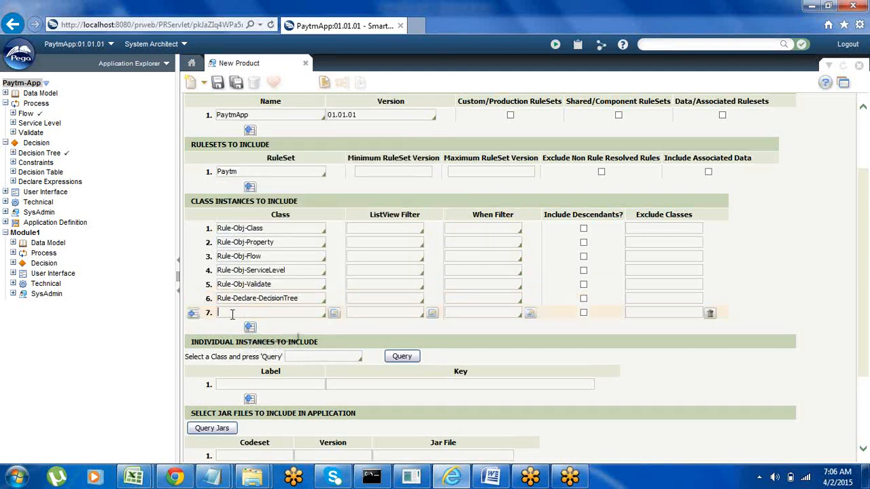
{"action": "left_click", "coordinate": [225, 312]}
{"action": "type", "text": "Rule-dec"}
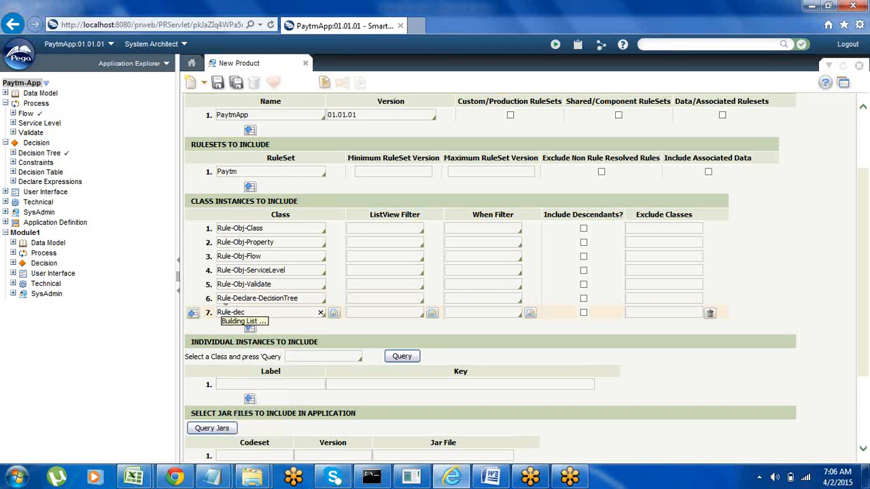
{"action": "key", "text": "Down"}
{"action": "key", "text": "Down"}
{"action": "key", "text": "Down"}
{"action": "key", "text": "Return"}
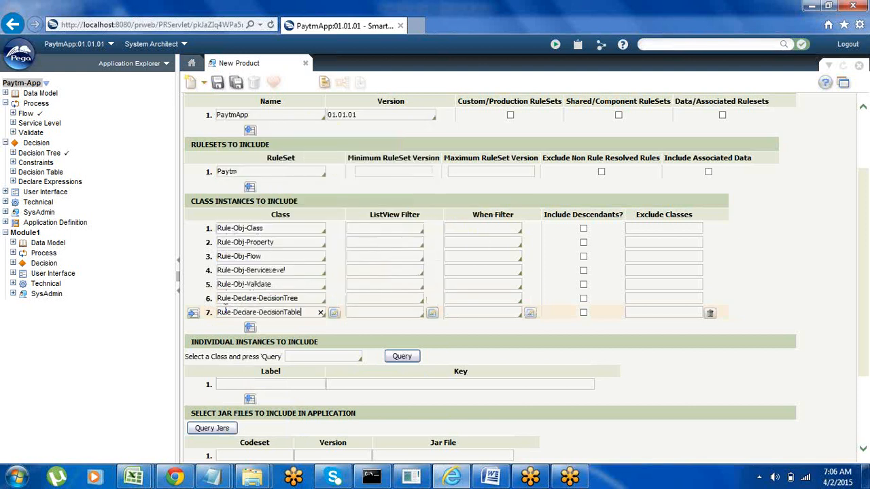
- Add an eighth class instance to include and set its class to Rule-Declare-Expressions
{"action": "left_click", "coordinate": [249, 327]}
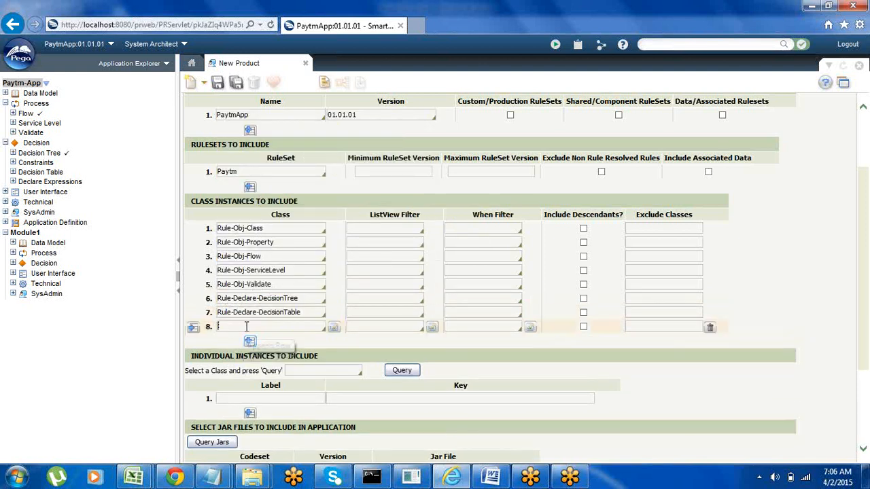
{"action": "left_click", "coordinate": [231, 327]}
{"action": "type", "text": "Ri"}
{"action": "type", "text": "le"}
{"action": "type", "text": "-dec"}
{"action": "key", "text": "Down"}
{"action": "key", "text": "Down"}
{"action": "key", "text": "Down"}
{"action": "key", "text": "Down"}
{"action": "key", "text": "Down"}
{"action": "key", "text": "Down"}
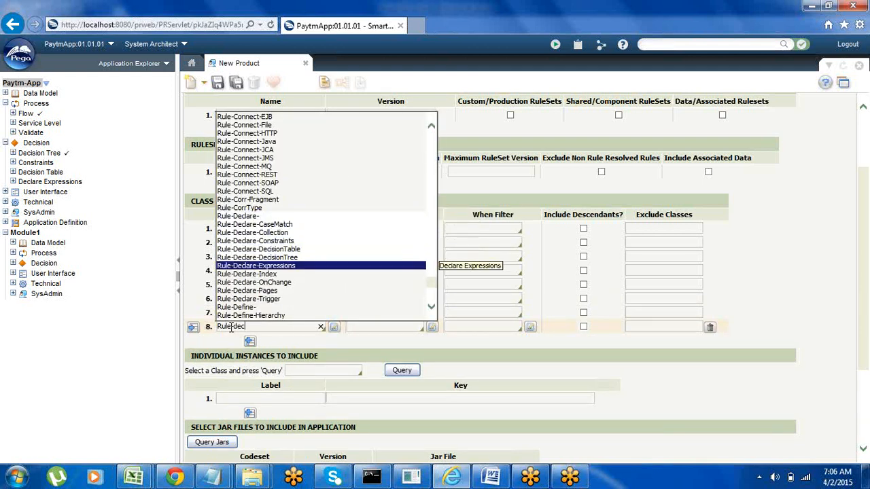
{"action": "key", "text": "Return"}
- Add a ninth class instance to include and set its class to Rule-Declare-Constraints
{"action": "left_click", "coordinate": [250, 342]}
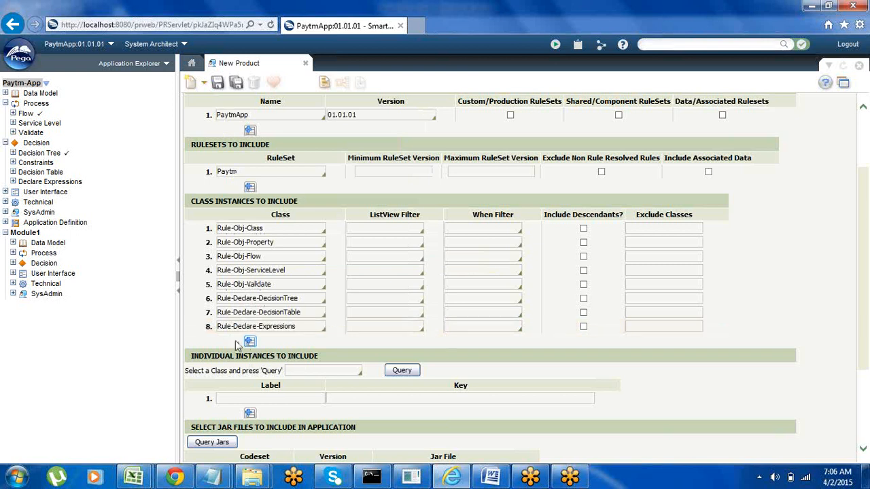
{"action": "left_click", "coordinate": [228, 338]}
{"action": "type", "text": "Rule-"}
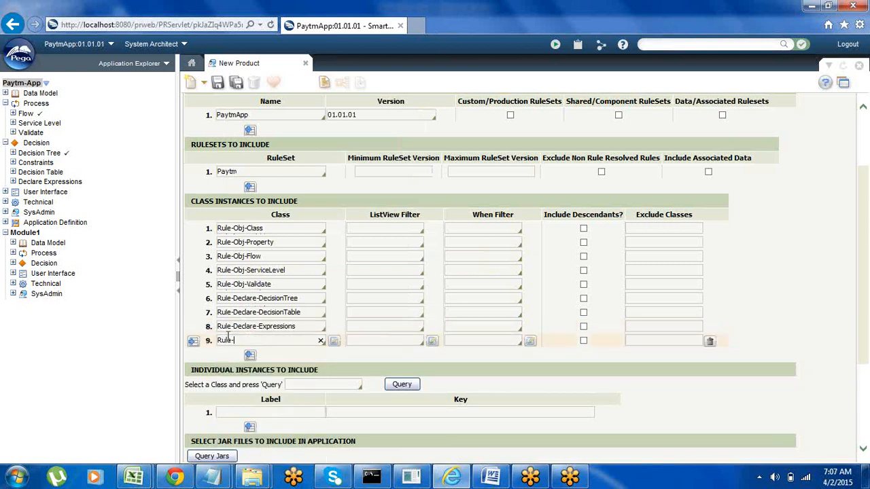
{"action": "type", "text": "de"}
{"action": "key", "text": "Down"}
{"action": "key", "text": "Down"}
{"action": "key", "text": "Down"}
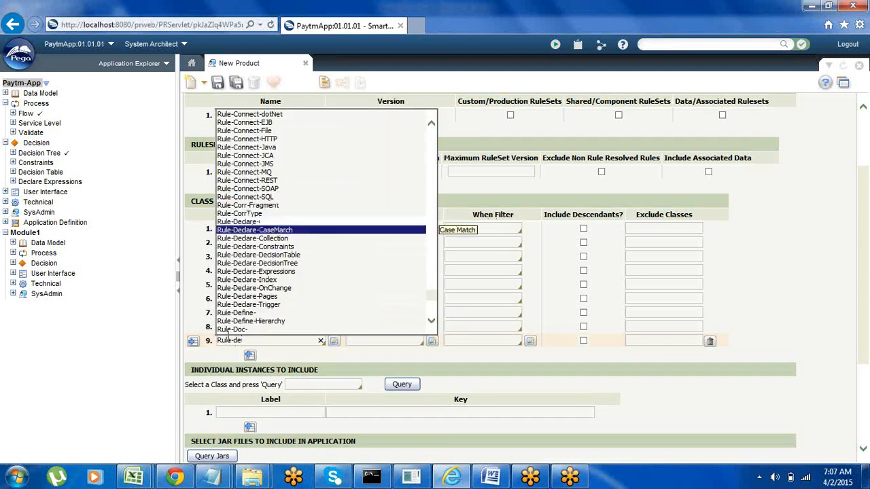
{"action": "key", "text": "Return"}
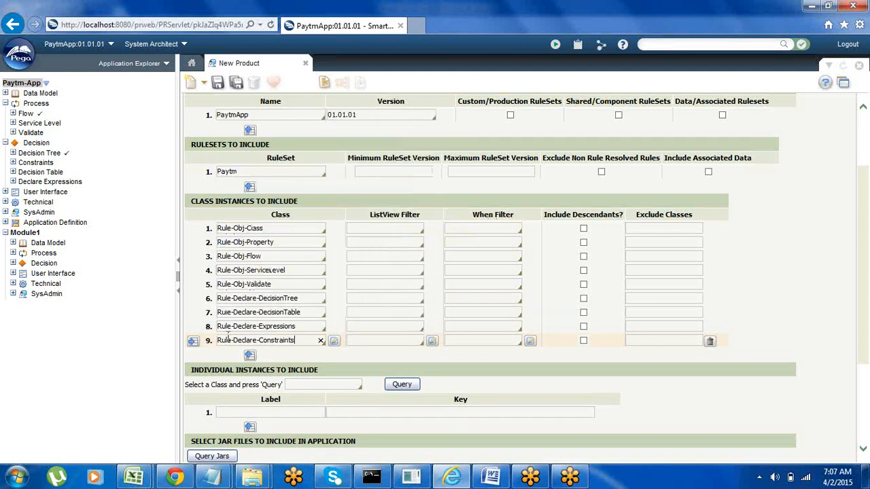
- Add a tenth class instance to include and set its class to Rule-Declare-OnChange
{"action": "left_click", "coordinate": [249, 356]}
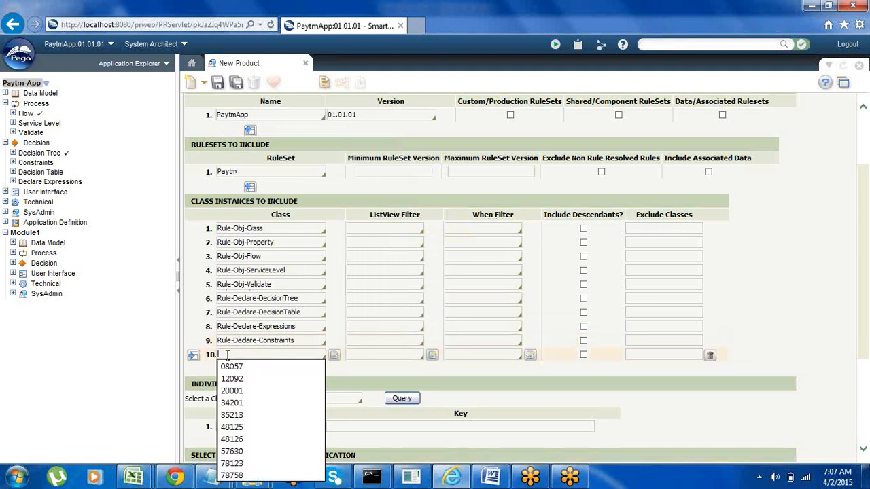
{"action": "type", "text": "Rule"}
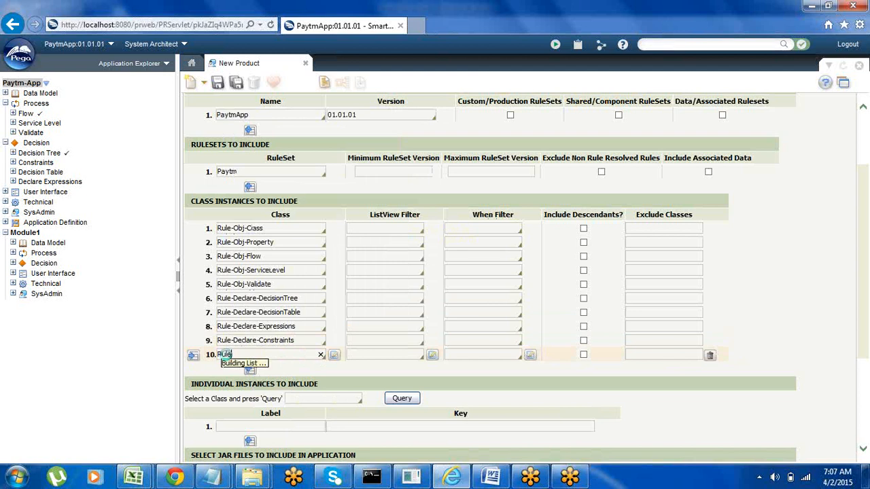
{"action": "key", "text": "Down"}
{"action": "key", "text": "Down"}
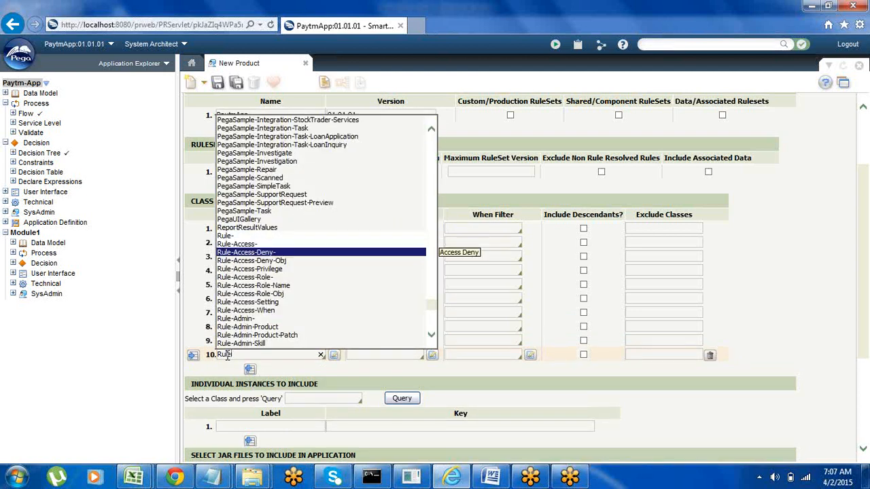
{"action": "type", "text": "-de"}
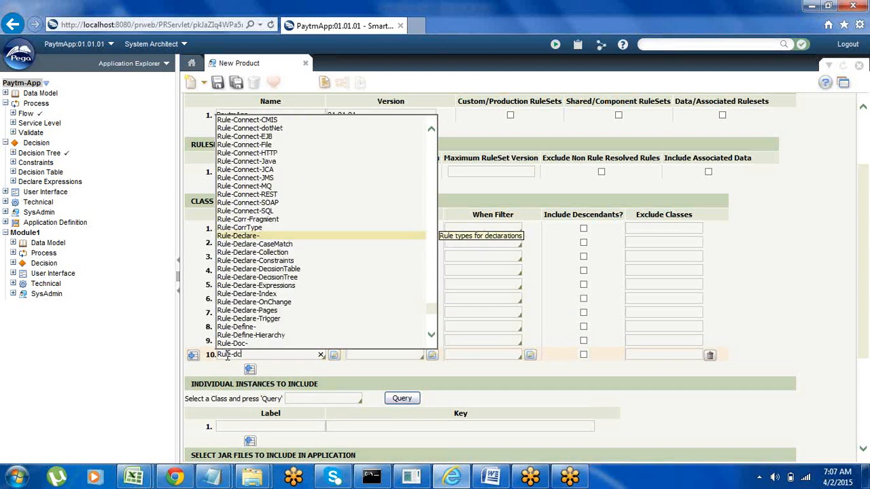
{"action": "left_click", "coordinate": [274, 303]}
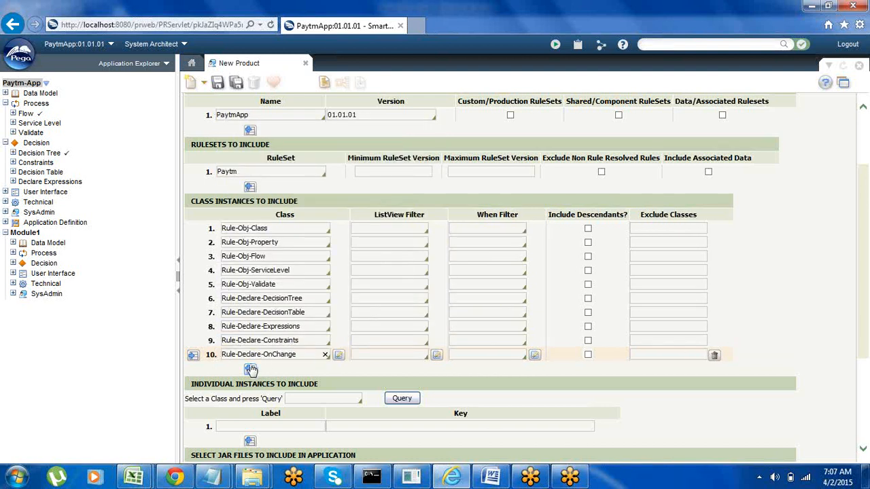
- Add an eleventh class instance to include and set its class to Rule-Declare-Pages
{"action": "left_click", "coordinate": [249, 368]}
{"action": "left_click", "coordinate": [234, 367]}
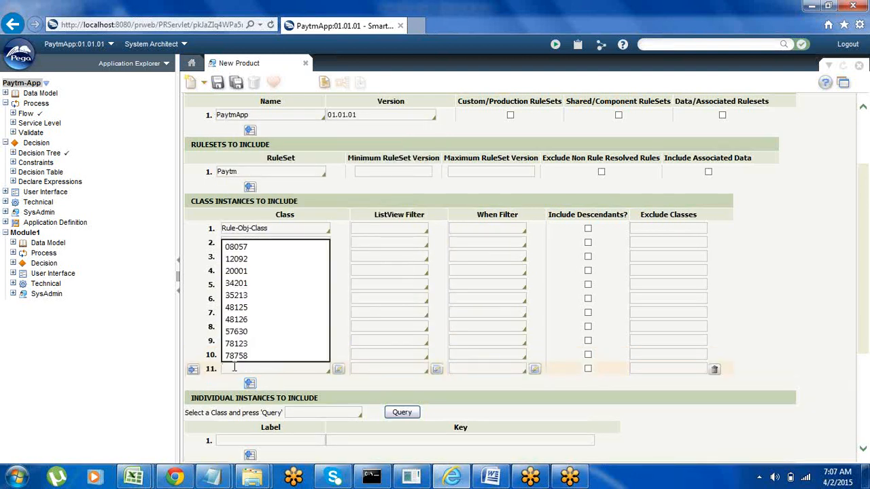
{"action": "type", "text": "Rule"}
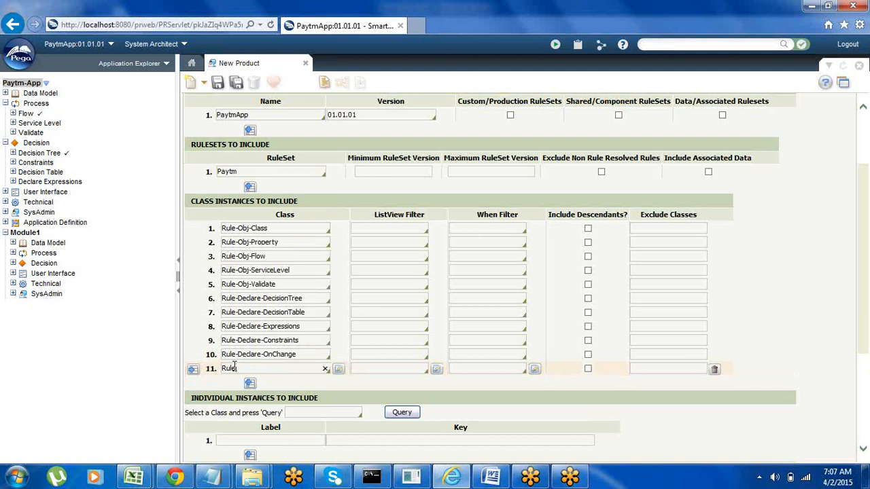
{"action": "type", "text": "-dec"}
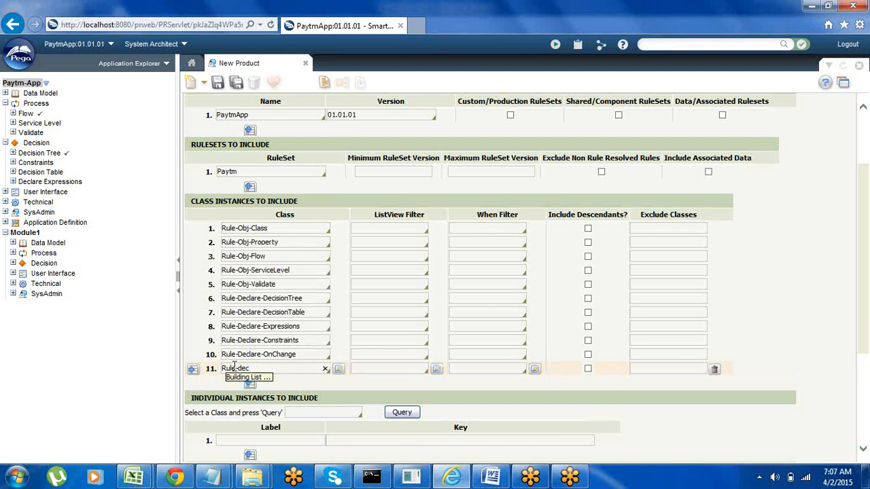
{"action": "key", "text": "Down"}
{"action": "key", "text": "Down"}
{"action": "key", "text": "Down"}
{"action": "key", "text": "Down"}
{"action": "key", "text": "Down"}
{"action": "key", "text": "Down"}
{"action": "key", "text": "Down"}
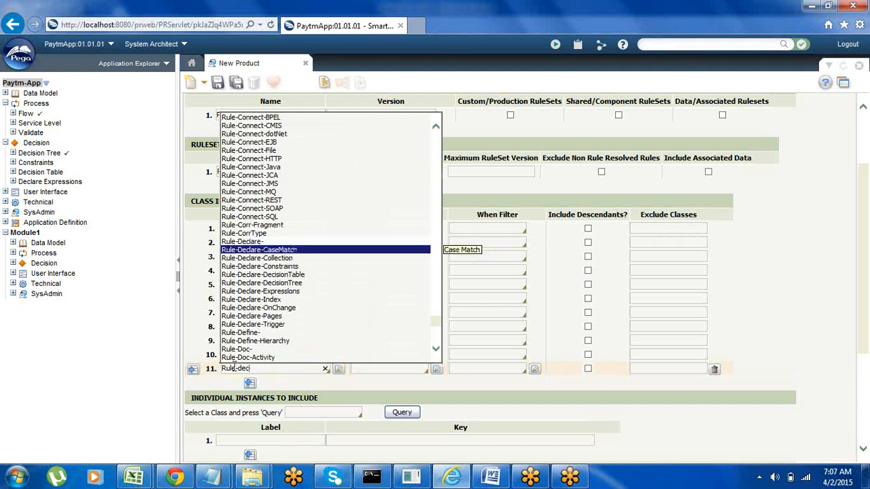
{"action": "key", "text": "Down"}
{"action": "key", "text": "Down"}
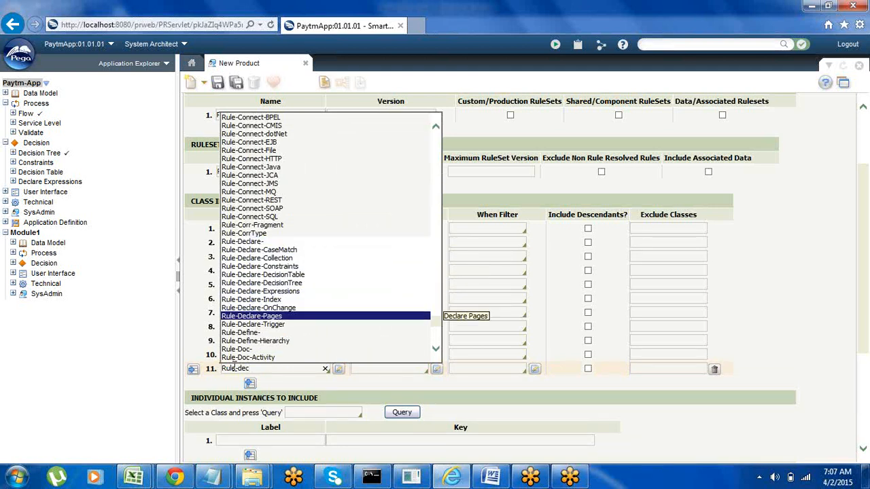
{"action": "key", "text": "Return"}
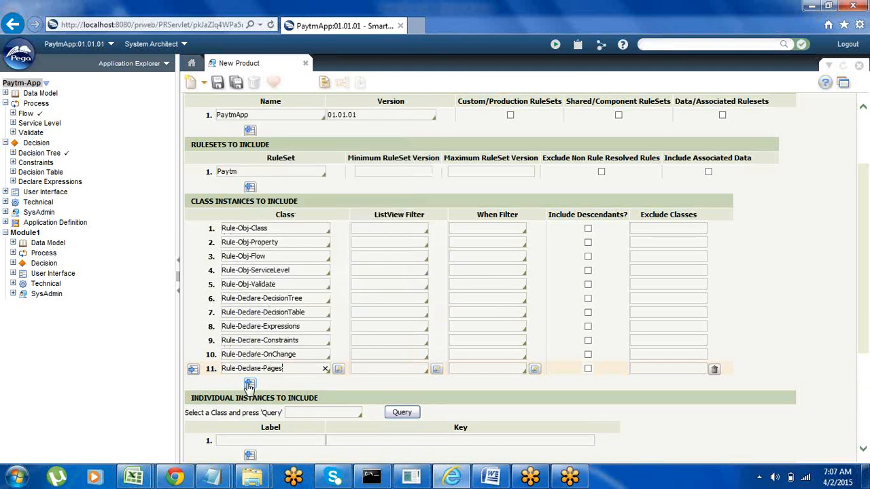
- Expand the Paytm-App User Interface category for reference and add Rule-HTML-Section as the twelfth class instance to include
{"action": "left_click", "coordinate": [250, 385]}
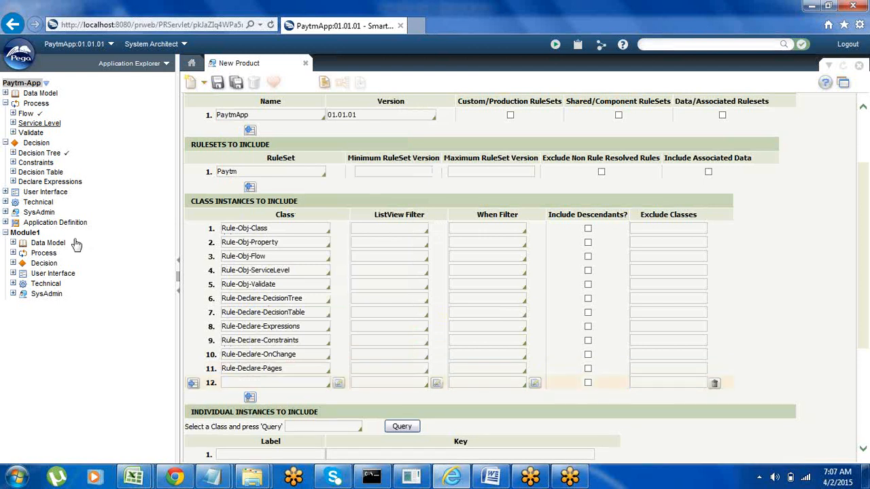
{"action": "left_click", "coordinate": [6, 192]}
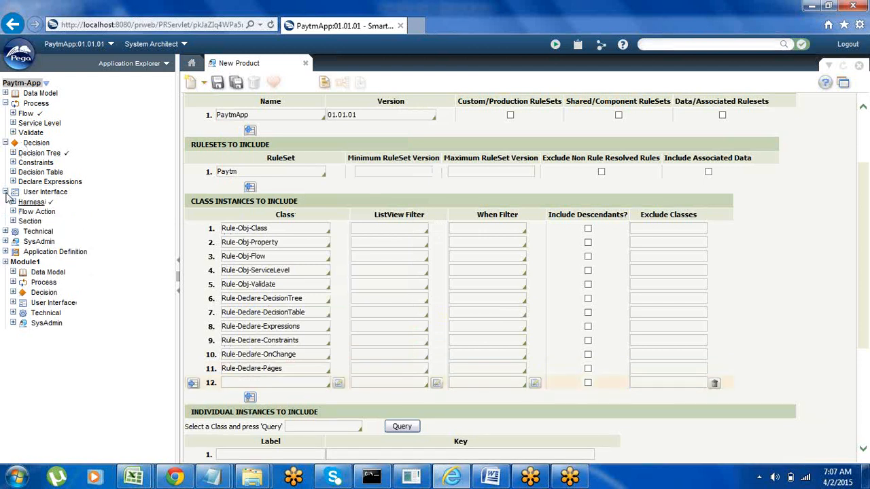
{"action": "left_click", "coordinate": [230, 382]}
{"action": "type", "text": "Rule-html"}
{"action": "key", "text": "Down"}
{"action": "key", "text": "Down"}
{"action": "key", "text": "Down"}
{"action": "key", "text": "Down"}
{"action": "key", "text": "Down"}
{"action": "key", "text": "Down"}
{"action": "key", "text": "Return"}
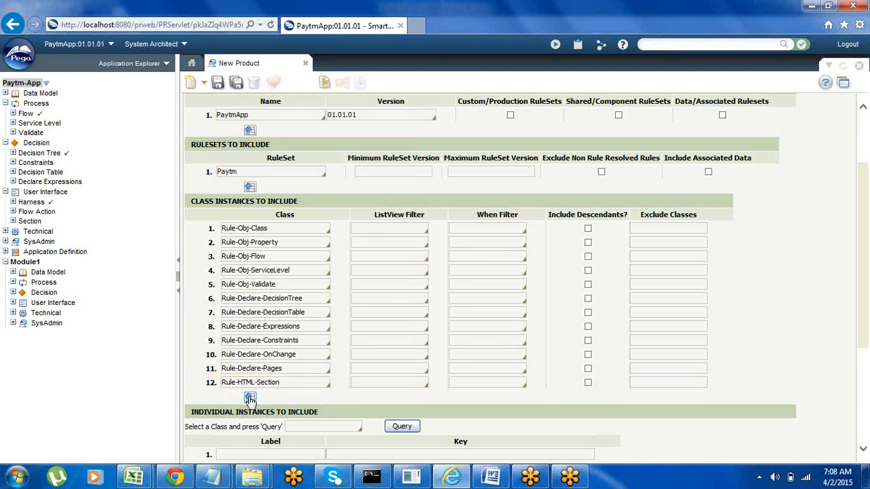
- Add a thirteenth class instance to include and set its class to Rule-Obj-FlowAction
{"action": "left_click", "coordinate": [250, 398]}
{"action": "left_click", "coordinate": [228, 395]}
{"action": "type", "text": "R"}
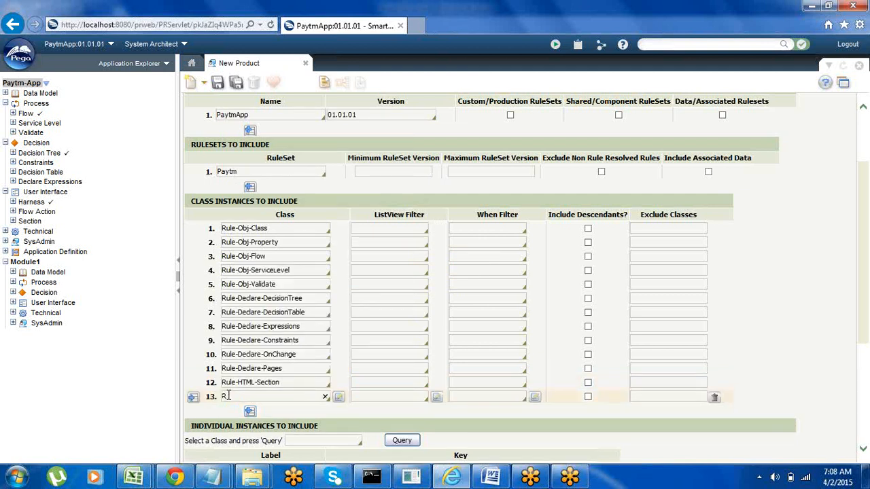
{"action": "type", "text": "ule-obj"}
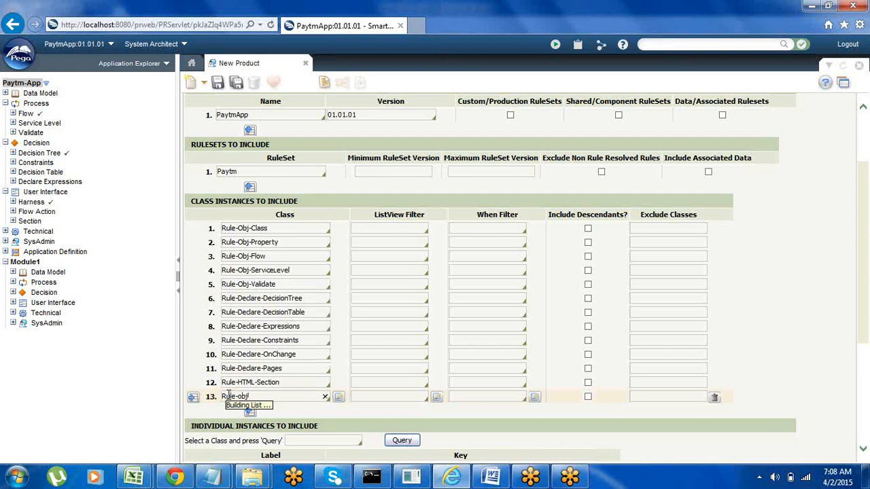
{"action": "key", "text": "Down"}
{"action": "key", "text": "Down"}
{"action": "key", "text": "Down"}
{"action": "key", "text": "Down"}
{"action": "key", "text": "Down"}
{"action": "key", "text": "Down"}
{"action": "key", "text": "Down"}
{"action": "key", "text": "Down"}
{"action": "key", "text": "Down"}
{"action": "key", "text": "Down"}
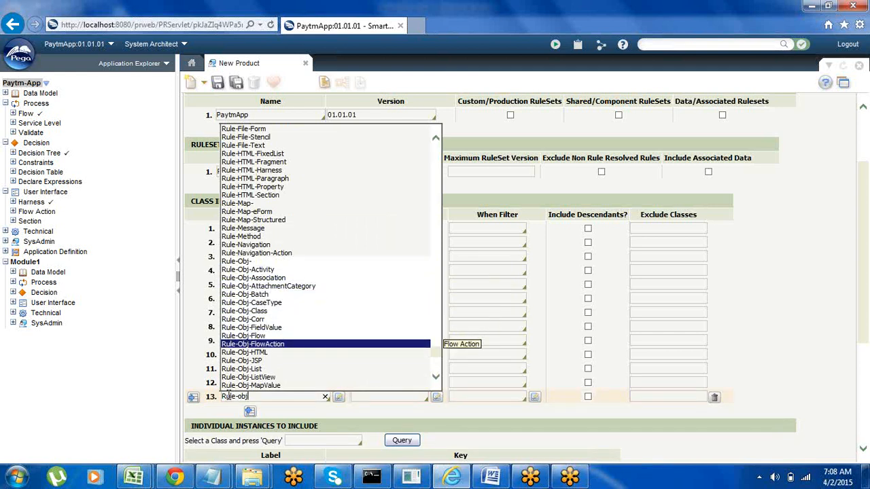
{"action": "key", "text": "Return"}
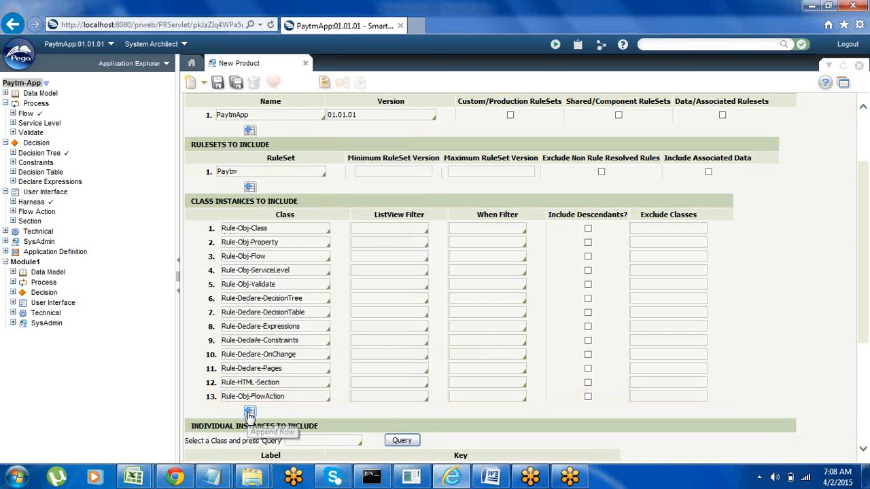
- Add a fourteenth class instance to include and set its class to Rule-HTML-Harness
{"action": "left_click", "coordinate": [249, 413]}
{"action": "type", "text": "R"}
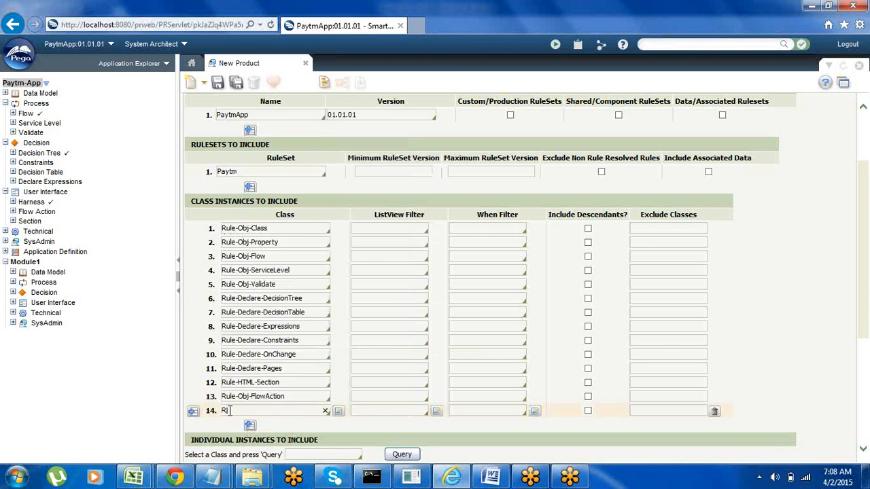
{"action": "type", "text": "ule-ht"}
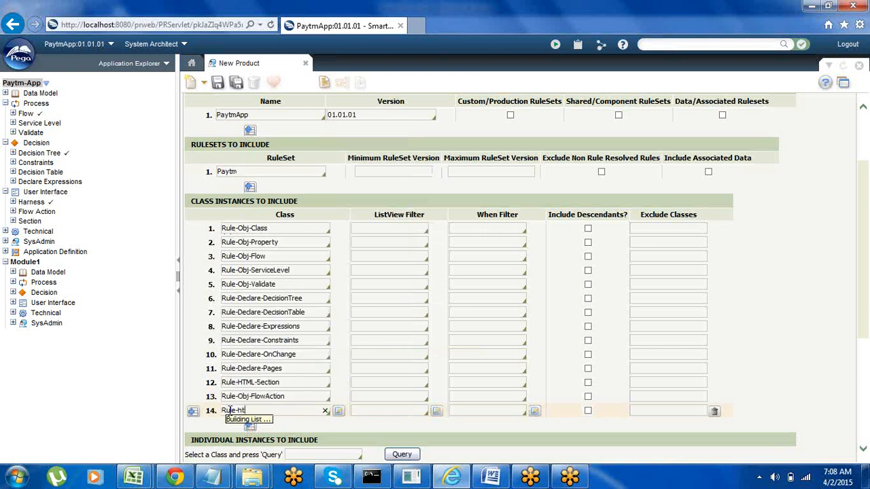
{"action": "key", "text": "Down"}
{"action": "key", "text": "Down"}
{"action": "key", "text": "Down"}
{"action": "key", "text": "Up"}
{"action": "key", "text": "Return"}
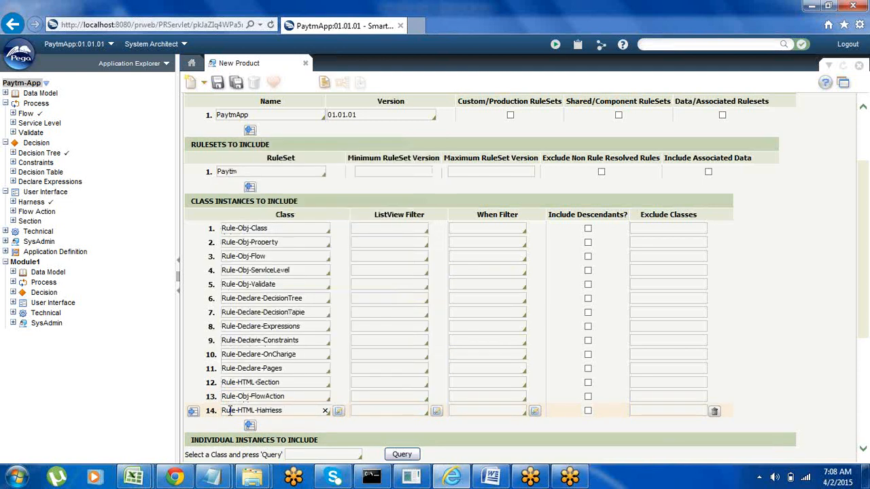
- Add a fifteenth class instance to include and set its class to Rule-Obj-Activity
{"action": "scroll", "coordinate": [862, 282], "scroll_direction": "down", "scroll_amount": 4}
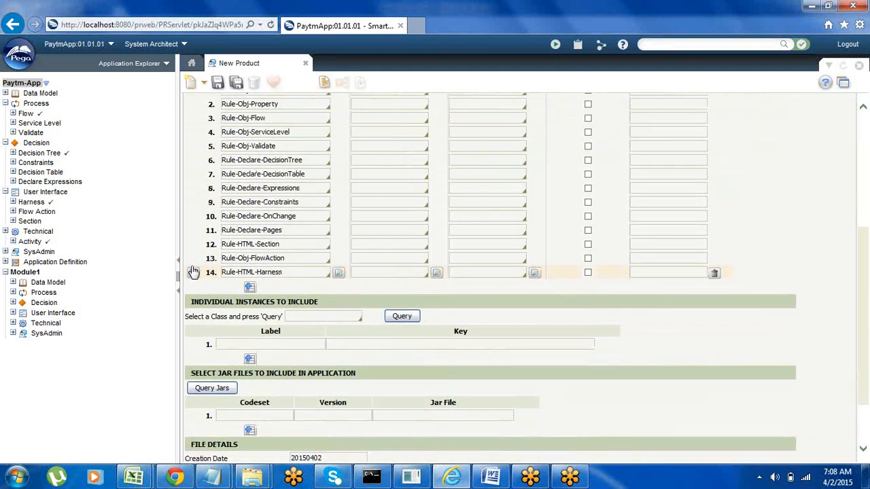
{"action": "left_click", "coordinate": [248, 287]}
{"action": "left_click", "coordinate": [241, 288]}
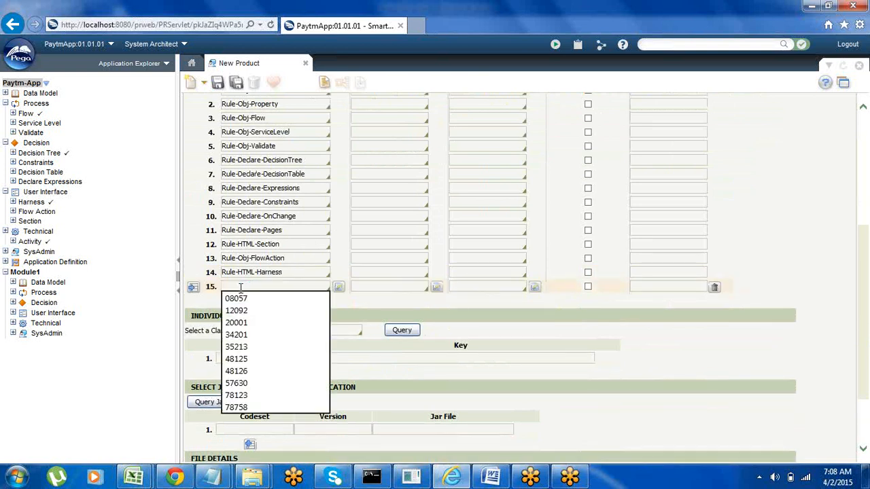
{"action": "type", "text": "Rule"}
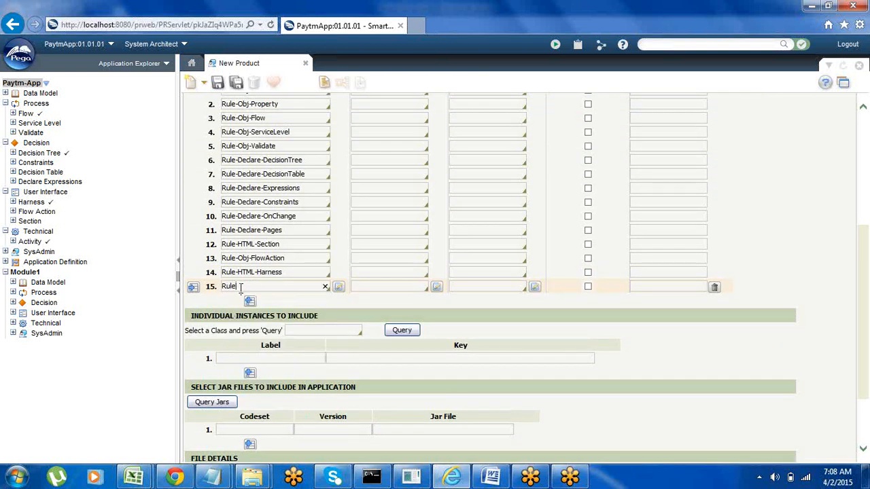
{"action": "type", "text": "-Obj"}
{"action": "key", "text": "Down"}
{"action": "key", "text": "Down"}
{"action": "key", "text": "Up"}
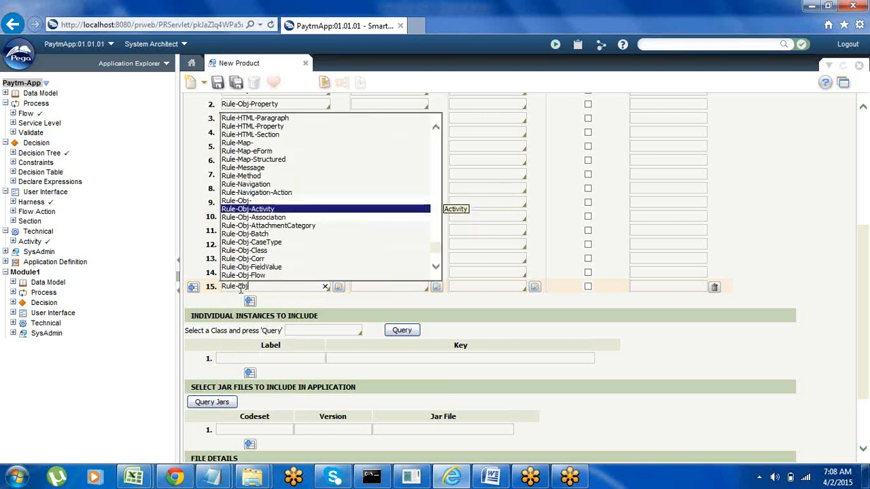
{"action": "key", "text": "Return"}
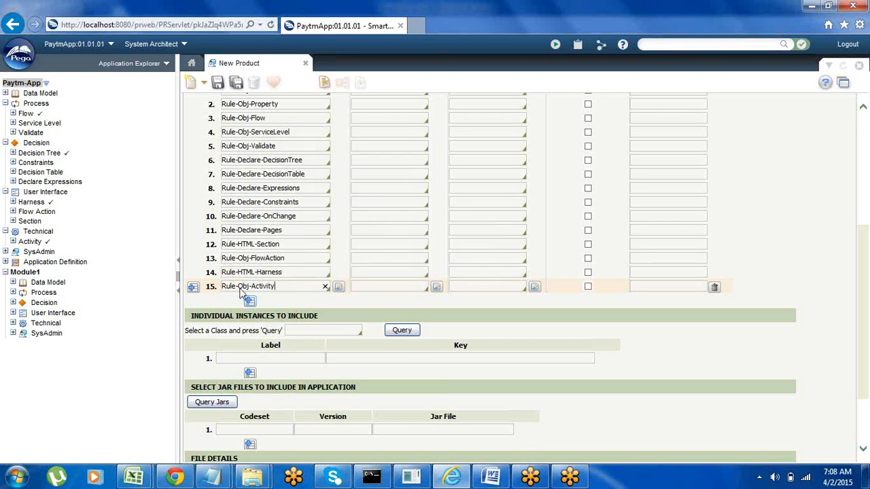
- Add a sixteenth class instance to include and set its class to Rule-Connect-SOAP
{"action": "left_click", "coordinate": [249, 300]}
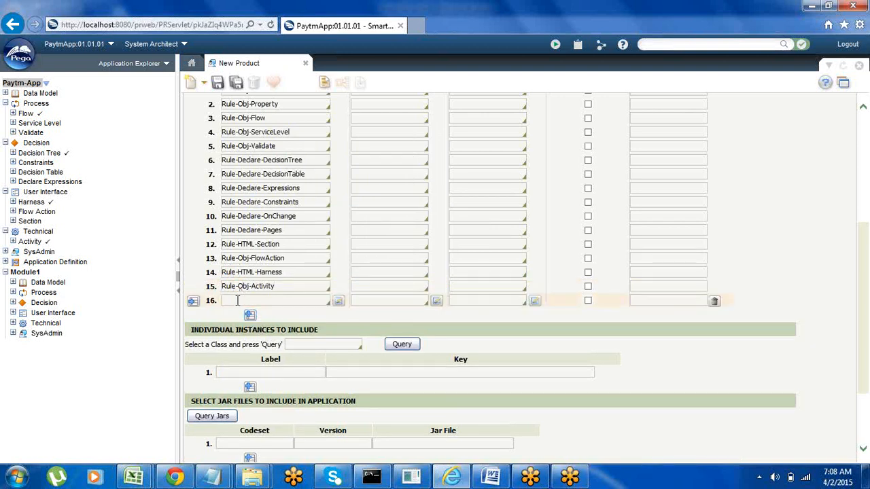
{"action": "left_click", "coordinate": [233, 304]}
{"action": "type", "text": "Rule-"}
{"action": "key", "text": "Down"}
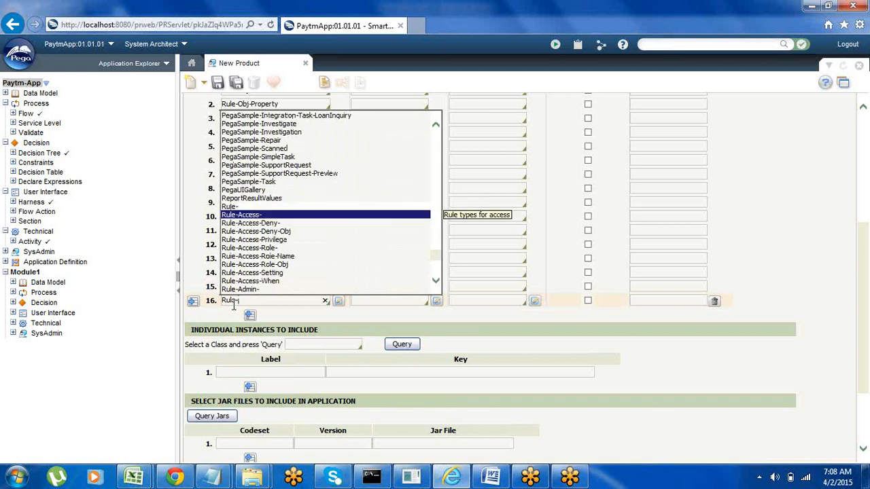
{"action": "key", "text": "Down"}
{"action": "key", "text": "Down"}
{"action": "key", "text": "Down"}
{"action": "key", "text": "Down"}
{"action": "key", "text": "Down"}
{"action": "key", "text": "Down"}
{"action": "key", "text": "Down"}
{"action": "key", "text": "Down"}
{"action": "key", "text": "Down"}
{"action": "key", "text": "Down"}
{"action": "key", "text": "Down"}
{"action": "key", "text": "Down"}
{"action": "key", "text": "Down"}
{"action": "key", "text": "Down"}
{"action": "key", "text": "Down"}
{"action": "key", "text": "Down"}
{"action": "key", "text": "Down"}
{"action": "key", "text": "Down"}
{"action": "key", "text": "Down"}
{"action": "key", "text": "Down"}
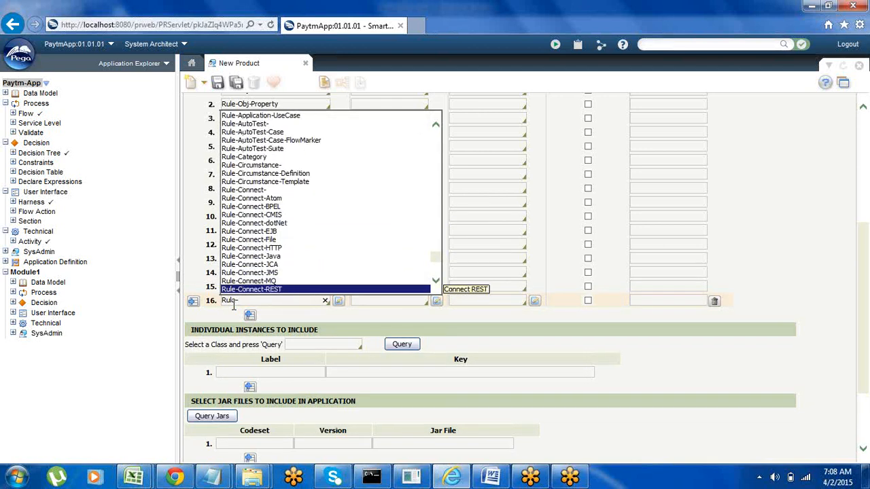
{"action": "key", "text": "Down"}
{"action": "key", "text": "Up"}
{"action": "key", "text": "Up"}
{"action": "key", "text": "Up"}
{"action": "key", "text": "Up"}
{"action": "key", "text": "Up"}
{"action": "key", "text": "Up"}
{"action": "key", "text": "Up"}
{"action": "key", "text": "Up"}
{"action": "key", "text": "Up"}
{"action": "key", "text": "Up"}
{"action": "key", "text": "Up"}
{"action": "key", "text": "Up"}
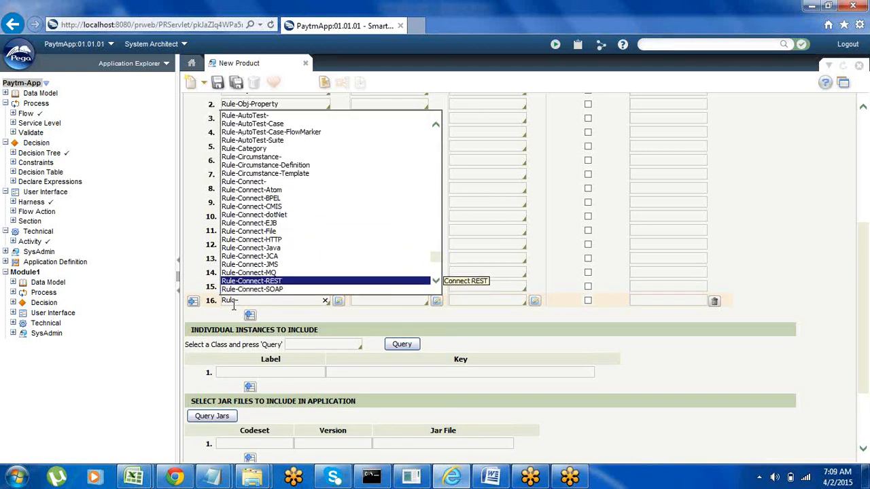
{"action": "key", "text": "Down"}
{"action": "key", "text": "Down"}
{"action": "key", "text": "Down"}
{"action": "key", "text": "Down"}
{"action": "key", "text": "Down"}
{"action": "key", "text": "Down"}
{"action": "key", "text": "Down"}
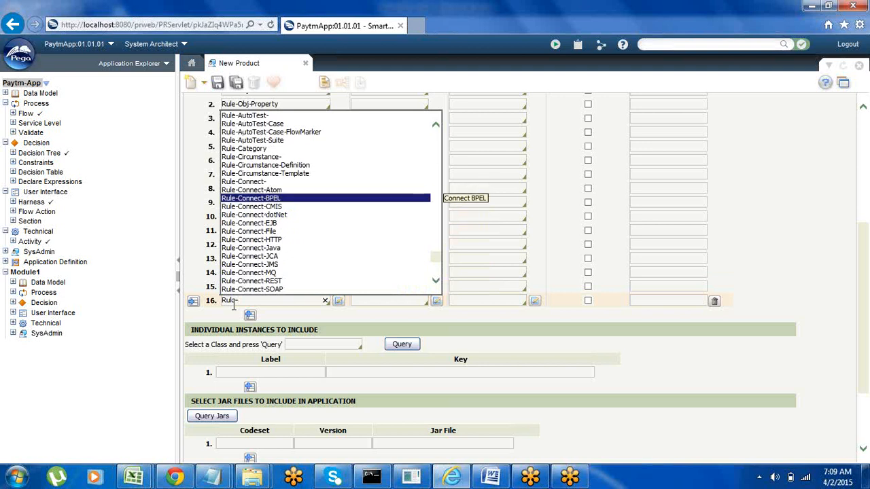
{"action": "key", "text": "Down"}
{"action": "key", "text": "Down"}
{"action": "key", "text": "Down"}
{"action": "key", "text": "Down"}
{"action": "key", "text": "Down"}
{"action": "key", "text": "Down"}
{"action": "key", "text": "Down"}
{"action": "key", "text": "Down"}
{"action": "key", "text": "Down"}
{"action": "key", "text": "Down"}
{"action": "key", "text": "Down"}
{"action": "key", "text": "Up"}
{"action": "key", "text": "Up"}
{"action": "key", "text": "Up"}
{"action": "key", "text": "Up"}
{"action": "key", "text": "Up"}
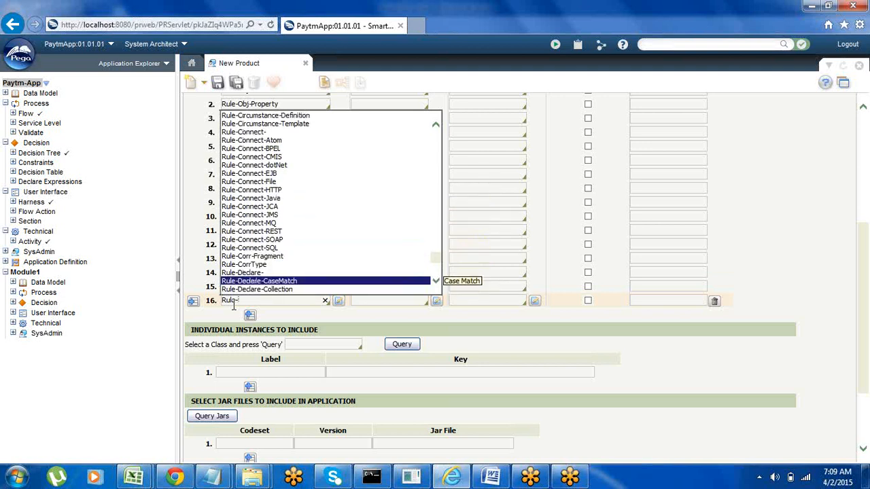
{"action": "key", "text": "Up"}
{"action": "key", "text": "Return"}
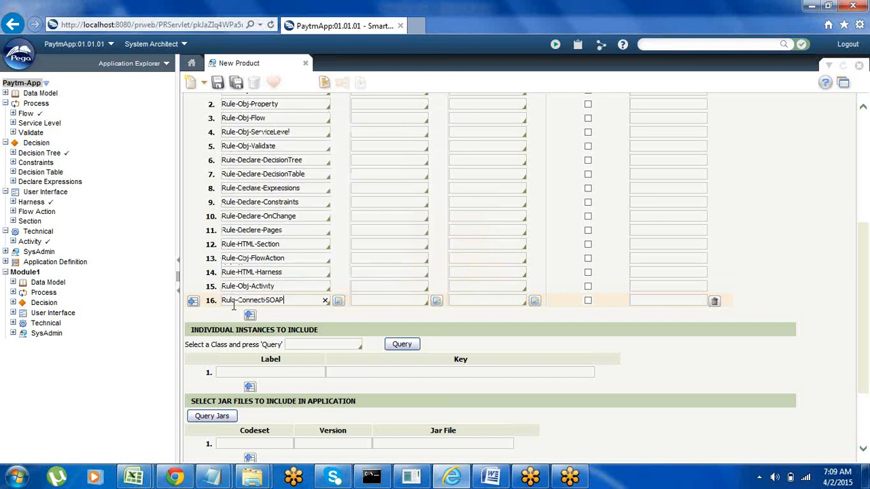
- Add a seventeenth class instance to include and set its class to Rule-Connect-Java
{"action": "left_click", "coordinate": [251, 317]}
{"action": "left_click", "coordinate": [232, 314]}
{"action": "type", "text": "Rule"}
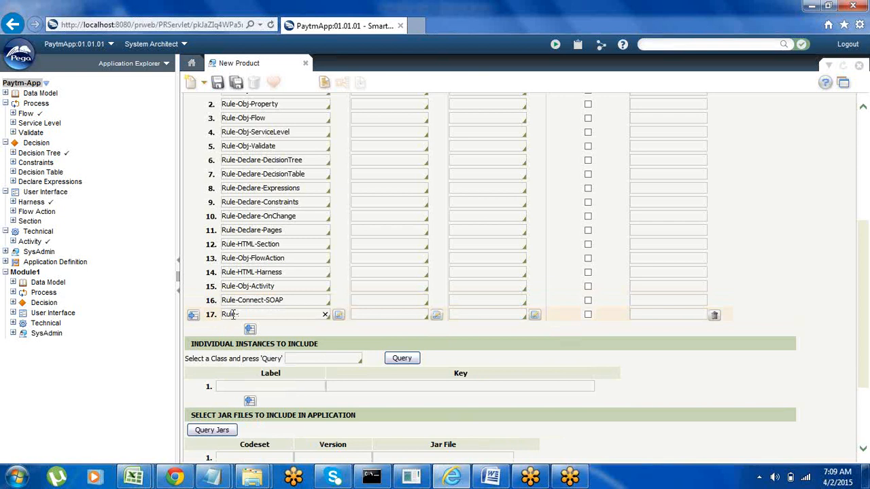
{"action": "type", "text": "-coor"}
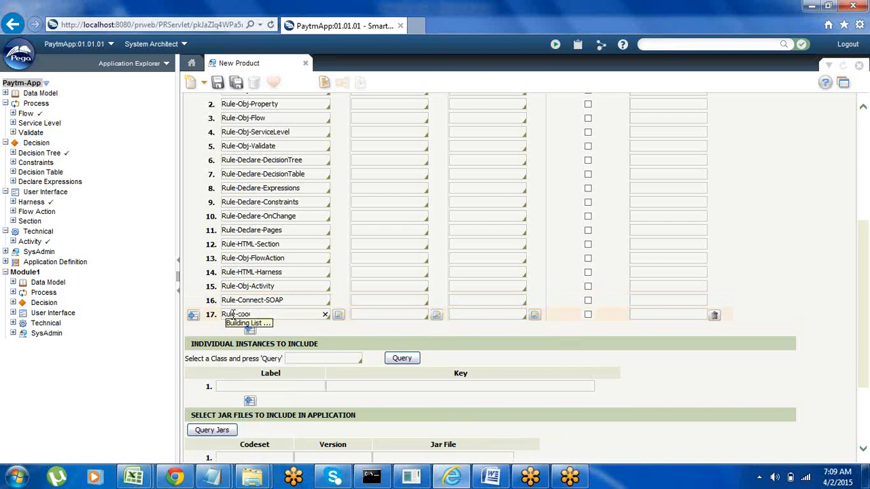
{"action": "key", "text": "Down"}
{"action": "key", "text": "Down"}
{"action": "key", "text": "Down"}
{"action": "key", "text": "Down"}
{"action": "key", "text": "Down"}
{"action": "key", "text": "Down"}
{"action": "key", "text": "Down"}
{"action": "key", "text": "Down"}
{"action": "key", "text": "Down"}
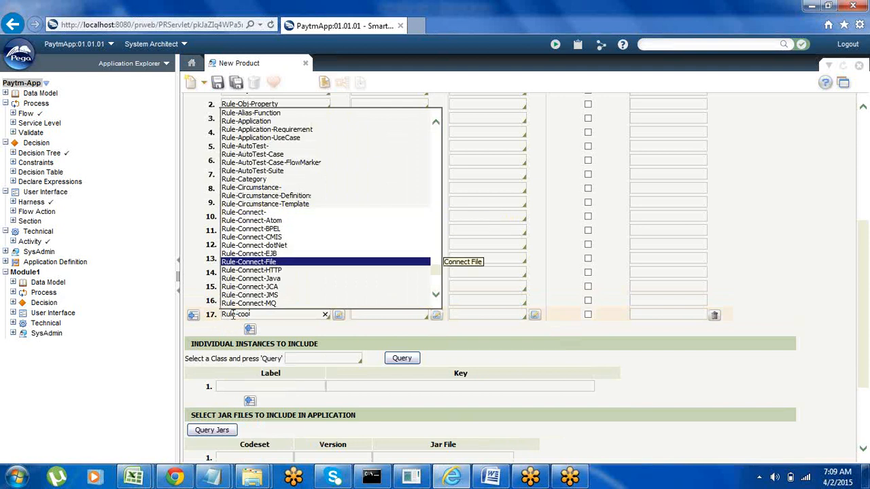
{"action": "key", "text": "Up"}
{"action": "key", "text": "Return"}
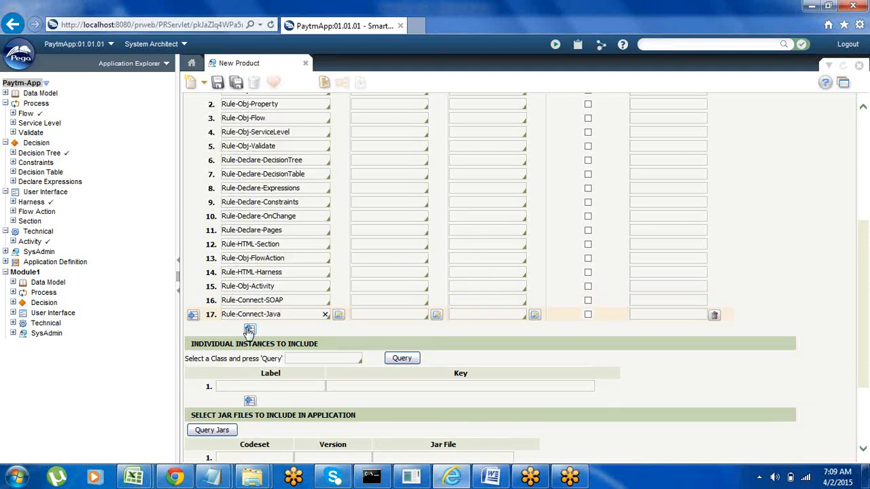
- Add an eighteenth class instance to include and set its class to Rule-Connect-SQL
{"action": "left_click", "coordinate": [250, 329]}
{"action": "left_click", "coordinate": [229, 328]}
{"action": "type", "text": "Rule-con"}
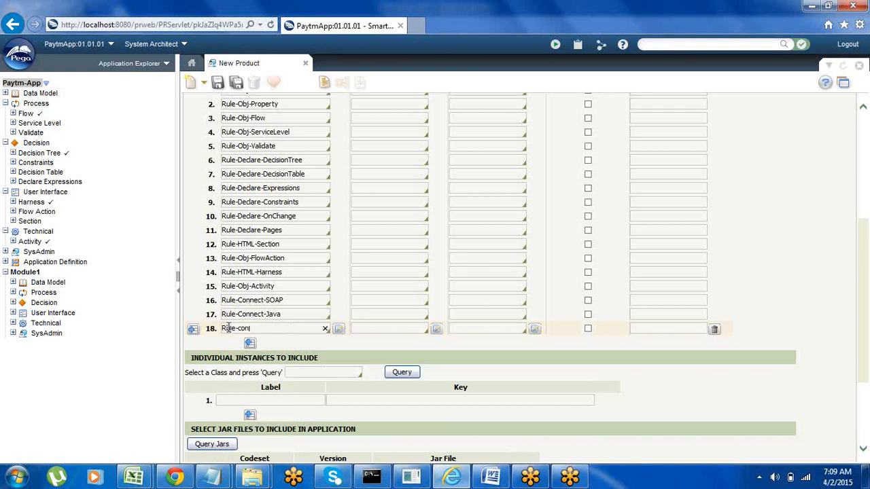
{"action": "key", "text": "Down"}
{"action": "key", "text": "Down"}
{"action": "key", "text": "Down"}
{"action": "key", "text": "Down"}
{"action": "key", "text": "Down"}
{"action": "key", "text": "Down"}
{"action": "key", "text": "Down"}
{"action": "key", "text": "Down"}
{"action": "key", "text": "Down"}
{"action": "key", "text": "Down"}
{"action": "key", "text": "Down"}
{"action": "key", "text": "Down"}
{"action": "key", "text": "Down"}
{"action": "key", "text": "Down"}
{"action": "key", "text": "Down"}
{"action": "key", "text": "Up"}
{"action": "key", "text": "Return"}
- Add a nineteenth class instance to include and set its class to Rule-Obj-Corr
{"action": "left_click", "coordinate": [250, 344]}
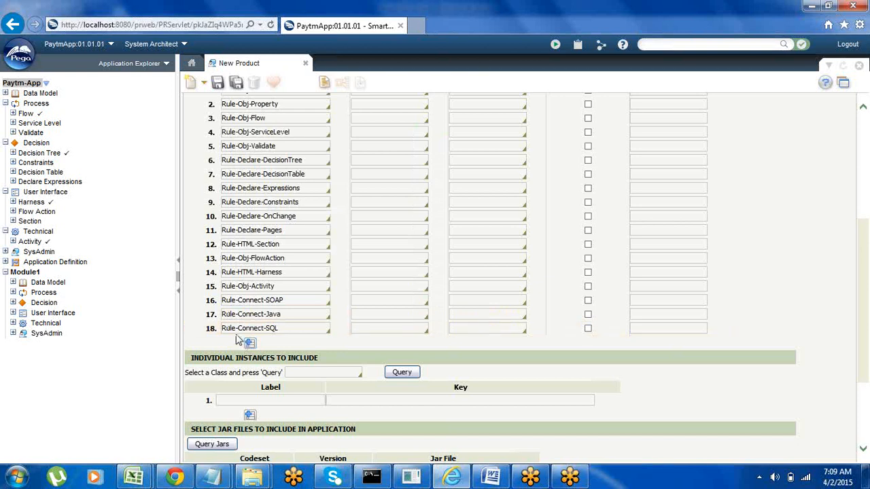
{"action": "left_click", "coordinate": [230, 344]}
{"action": "type", "text": "rule-o"}
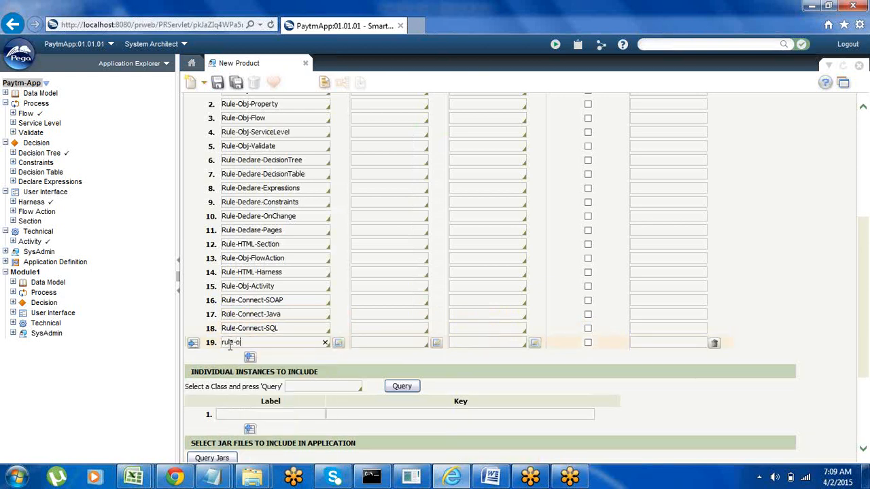
{"action": "type", "text": "bj"}
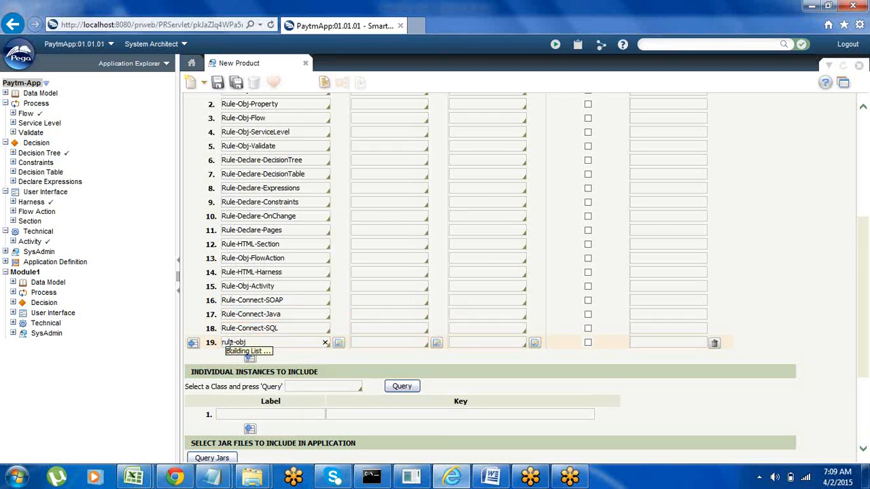
{"action": "key", "text": "Down"}
{"action": "key", "text": "Down"}
{"action": "key", "text": "Down"}
{"action": "key", "text": "Down"}
{"action": "key", "text": "Down"}
{"action": "key", "text": "Down"}
{"action": "key", "text": "Down"}
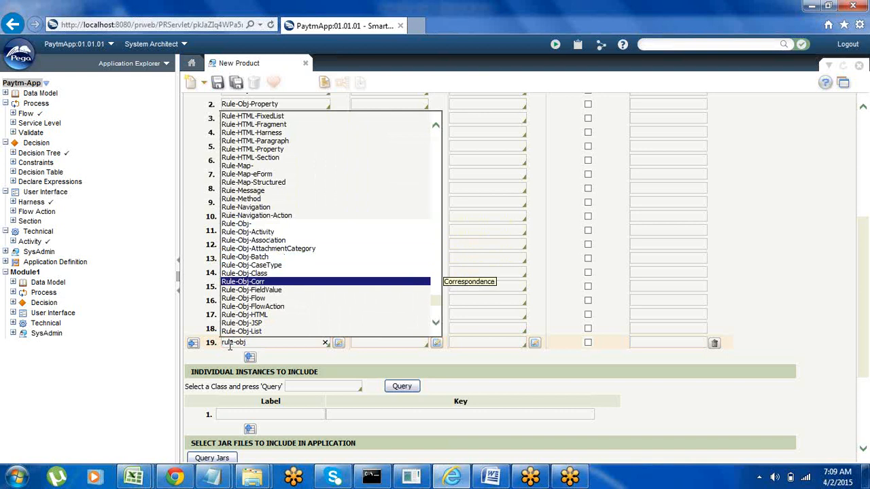
{"action": "key", "text": "Return"}
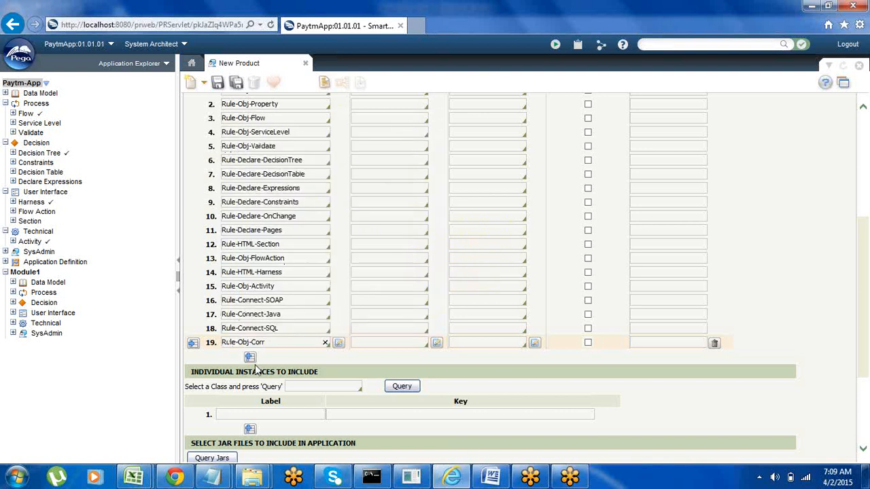
- Add a twentieth class instance to include and set its class to Rule-Obj-ListView
{"action": "left_click", "coordinate": [249, 356]}
{"action": "left_click", "coordinate": [230, 354]}
{"action": "type", "text": "rule-obj"}
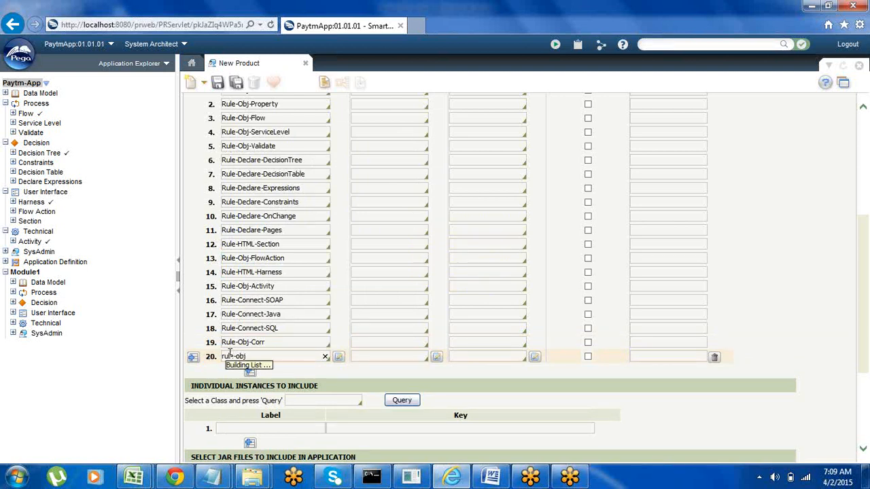
{"action": "key", "text": "Down"}
{"action": "key", "text": "Down"}
{"action": "key", "text": "Down"}
{"action": "key", "text": "Down"}
{"action": "key", "text": "Down"}
{"action": "key", "text": "Down"}
{"action": "key", "text": "Down"}
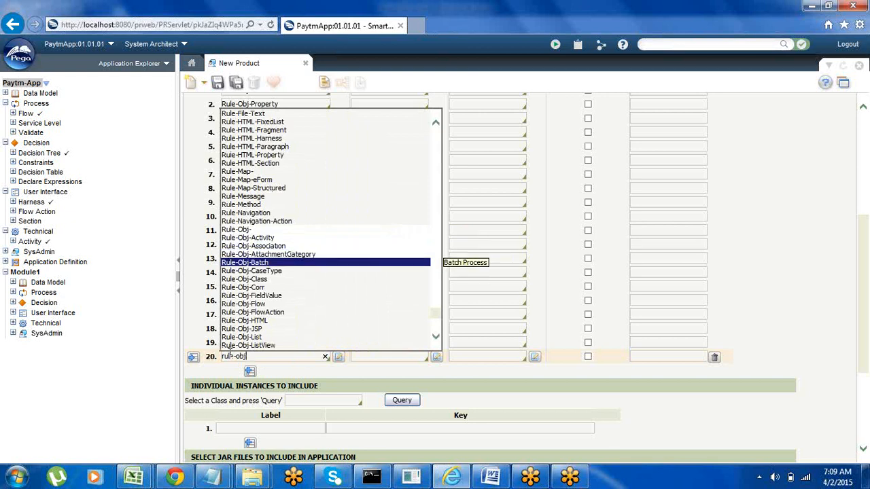
{"action": "key", "text": "Down"}
{"action": "key", "text": "Down"}
{"action": "key", "text": "Down"}
{"action": "key", "text": "Down"}
{"action": "key", "text": "Down"}
{"action": "key", "text": "Down"}
{"action": "key", "text": "Down"}
{"action": "key", "text": "Down"}
{"action": "key", "text": "Down"}
{"action": "key", "text": "Down"}
{"action": "key", "text": "Down"}
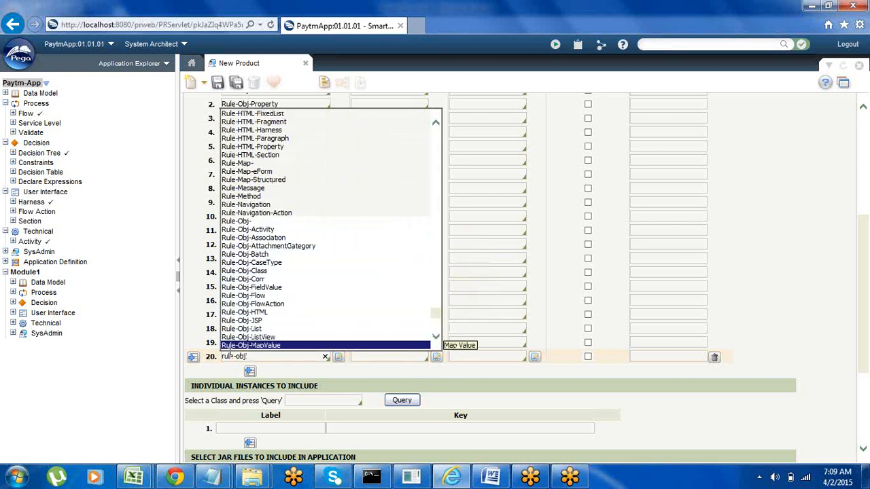
{"action": "key", "text": "Down"}
{"action": "key", "text": "Up"}
{"action": "key", "text": "Up"}
{"action": "key", "text": "Up"}
{"action": "key", "text": "Up"}
{"action": "key", "text": "Up"}
{"action": "key", "text": "Up"}
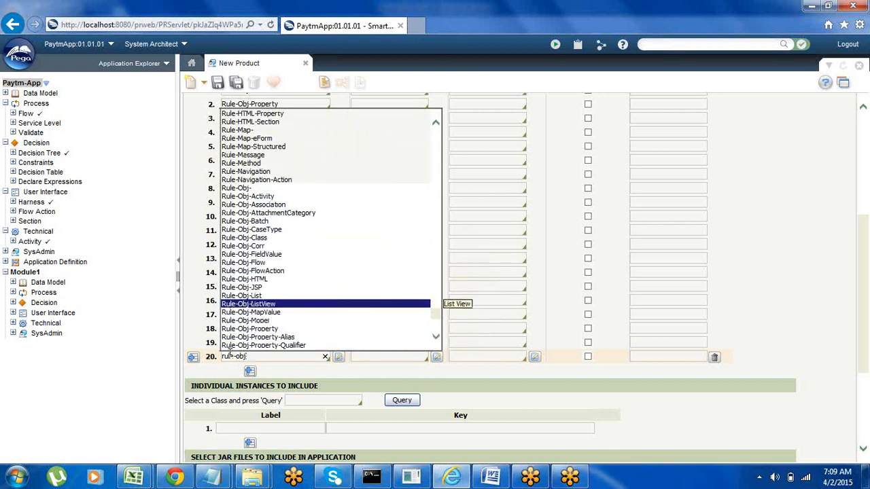
{"action": "key", "text": "Down"}
{"action": "key", "text": "Return"}
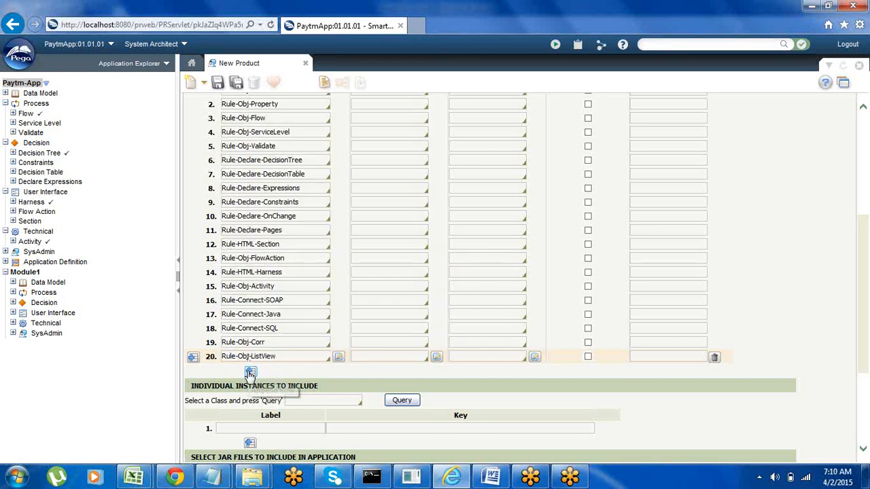
- Add a twenty-first class instance to include and set its class to Rule-Obj-SummaryView
{"action": "left_click", "coordinate": [250, 373]}
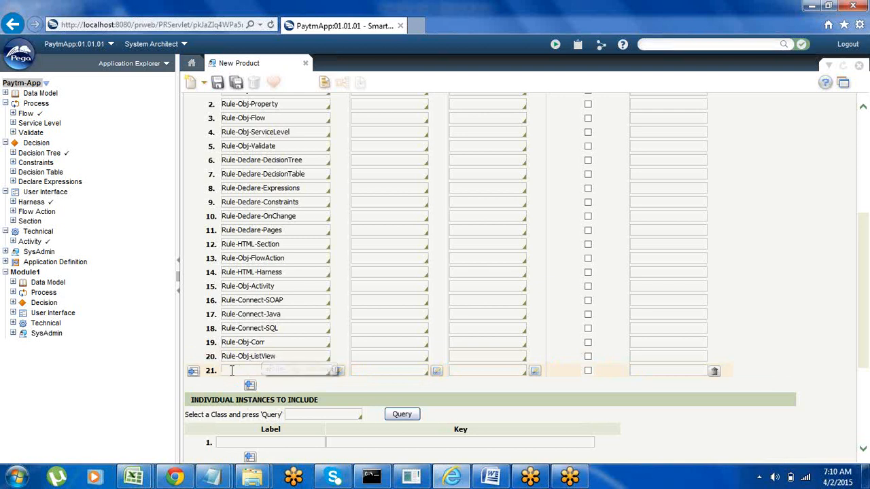
{"action": "left_click", "coordinate": [231, 370]}
{"action": "type", "text": "ru"}
{"action": "key", "text": "Down"}
{"action": "key", "text": "Down"}
{"action": "key", "text": "Down"}
{"action": "key", "text": "Down"}
{"action": "key", "text": "Down"}
{"action": "key", "text": "Down"}
{"action": "key", "text": "Down"}
{"action": "key", "text": "Down"}
{"action": "key", "text": "Down"}
{"action": "key", "text": "Down"}
{"action": "key", "text": "Down"}
{"action": "key", "text": "Down"}
{"action": "key", "text": "Down"}
{"action": "key", "text": "Down"}
{"action": "key", "text": "Down"}
{"action": "key", "text": "Down"}
{"action": "key", "text": "Down"}
{"action": "key", "text": "Down"}
{"action": "key", "text": "Down"}
{"action": "key", "text": "Down"}
{"action": "key", "text": "Down"}
{"action": "key", "text": "Down"}
{"action": "key", "text": "Down"}
{"action": "key", "text": "Down"}
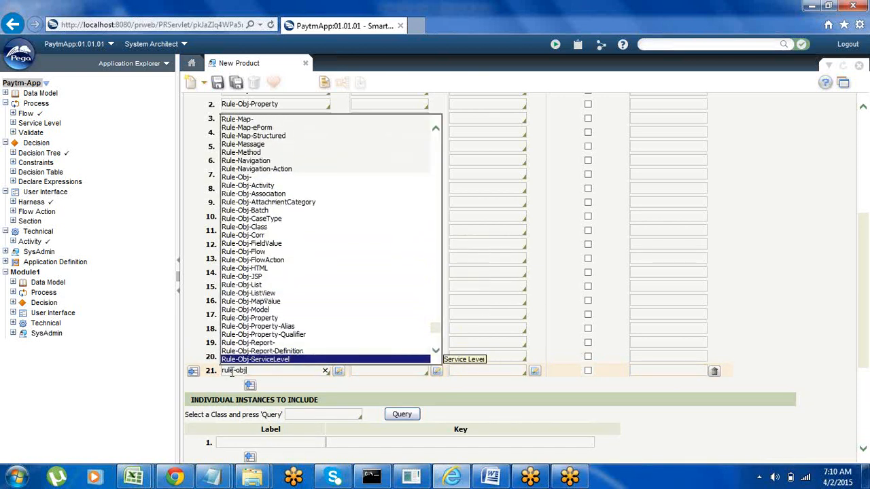
{"action": "key", "text": "Down"}
{"action": "key", "text": "Down"}
{"action": "key", "text": "Down"}
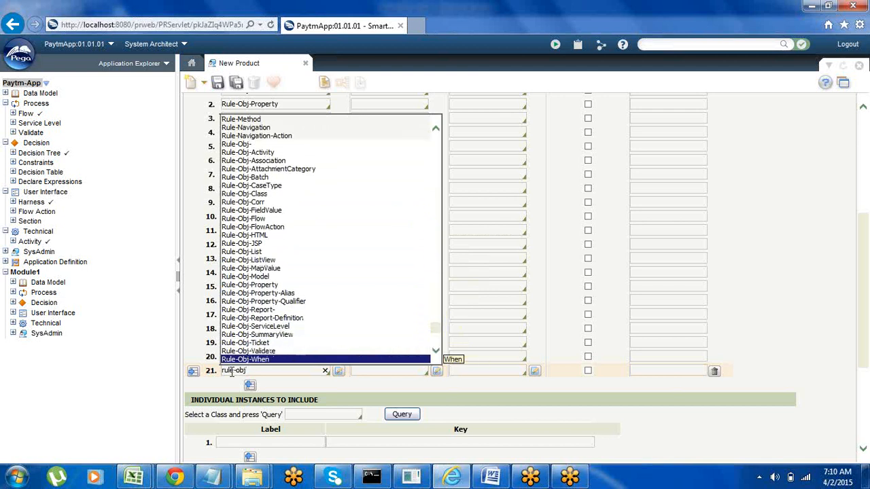
{"action": "key", "text": "Up"}
{"action": "key", "text": "Up"}
{"action": "key", "text": "Up"}
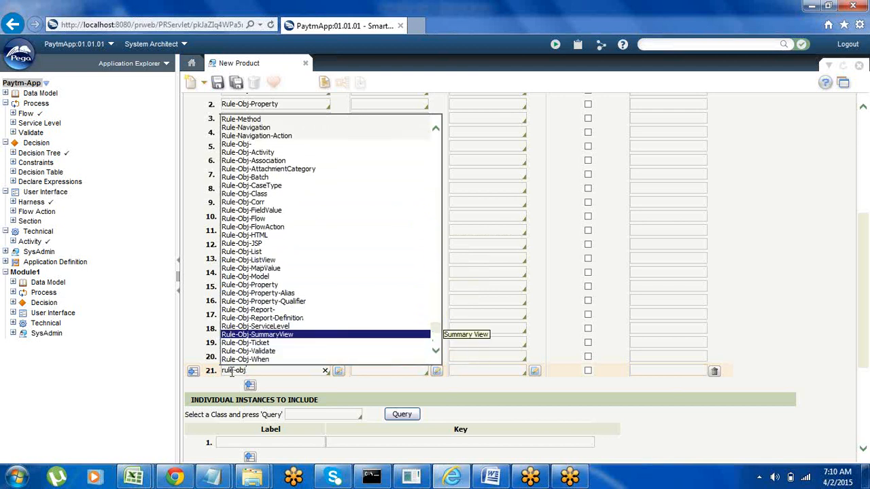
{"action": "key", "text": "Return"}
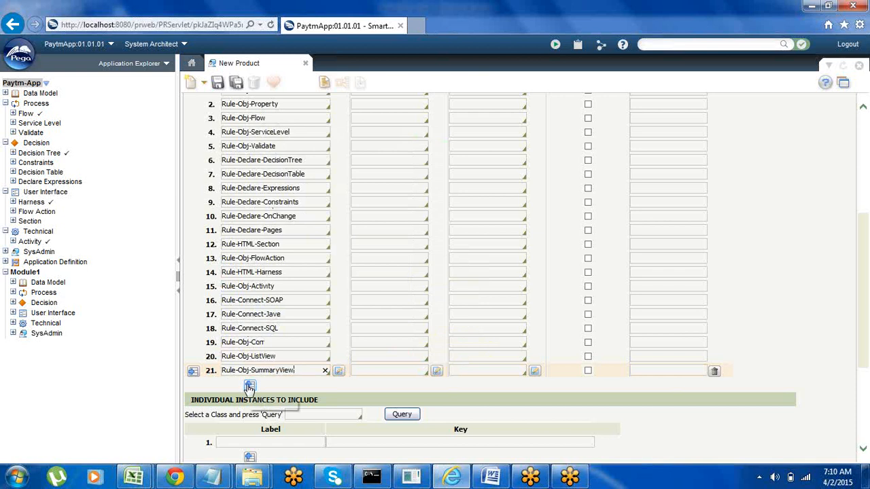
- Add a twenty-second class instance to include and set its class to Rule-Obj-WorkParties
{"action": "left_click", "coordinate": [249, 385]}
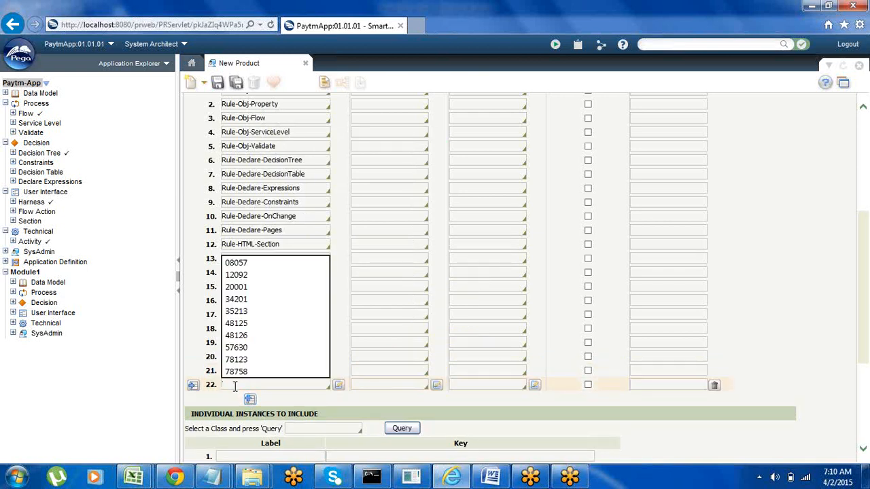
{"action": "type", "text": "rule-obj"}
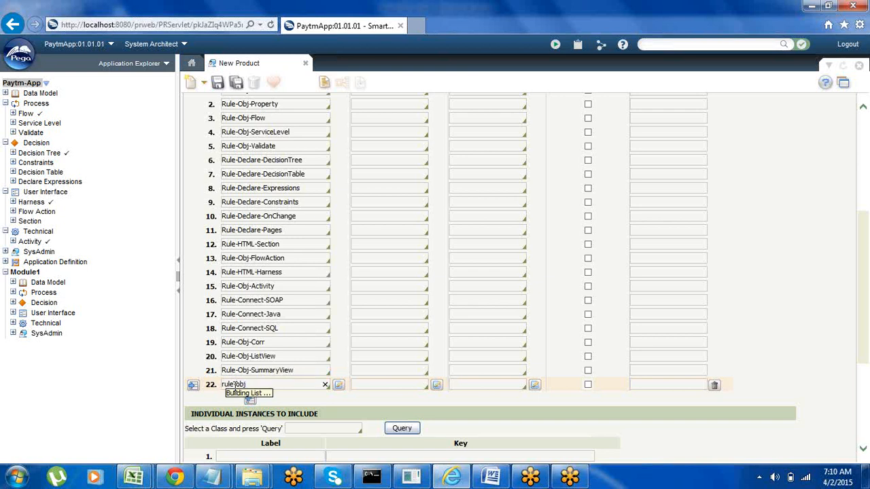
{"action": "key", "text": "Down"}
{"action": "key", "text": "Down"}
{"action": "key", "text": "Down"}
{"action": "key", "text": "Down"}
{"action": "key", "text": "Down"}
{"action": "key", "text": "Down"}
{"action": "key", "text": "Down"}
{"action": "key", "text": "Down"}
{"action": "key", "text": "Down"}
{"action": "key", "text": "Down"}
{"action": "key", "text": "Down"}
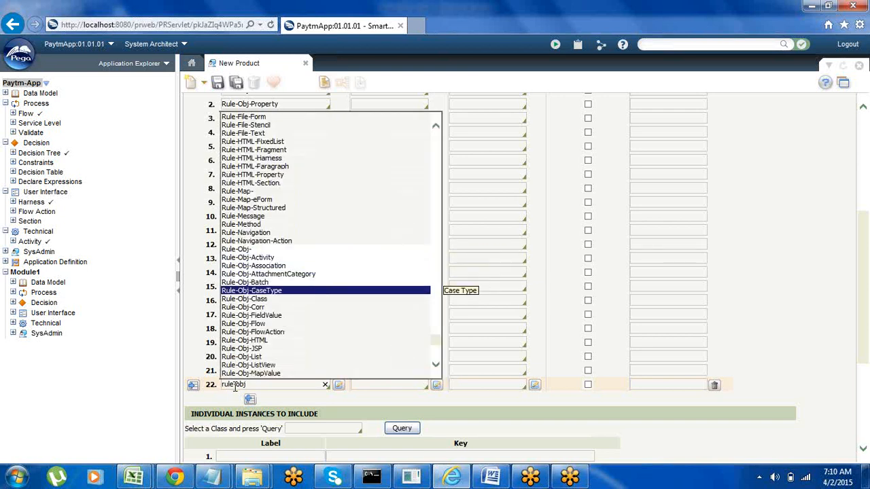
{"action": "key", "text": "Down"}
{"action": "key", "text": "Down"}
{"action": "key", "text": "Down"}
{"action": "key", "text": "Down"}
{"action": "key", "text": "Down"}
{"action": "key", "text": "Down"}
{"action": "key", "text": "Down"}
{"action": "key", "text": "Down"}
{"action": "key", "text": "Down"}
{"action": "key", "text": "Down"}
{"action": "key", "text": "Down"}
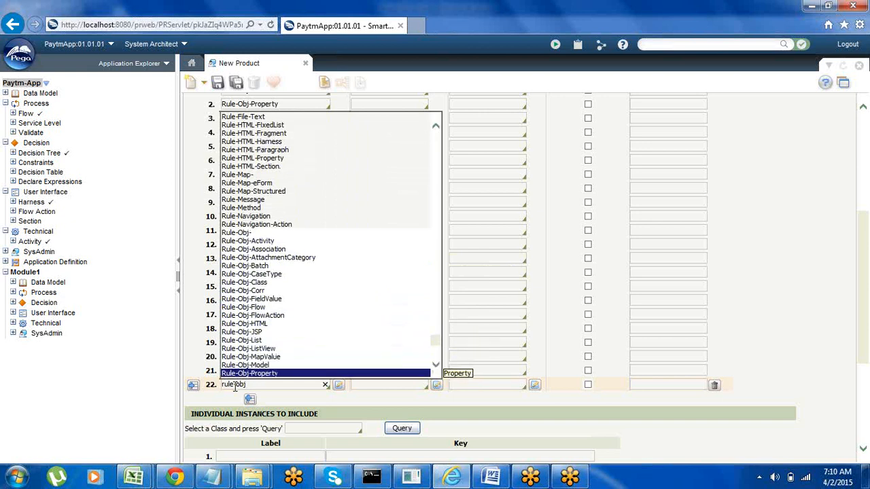
{"action": "key", "text": "Down"}
{"action": "key", "text": "Down"}
{"action": "key", "text": "Down"}
{"action": "key", "text": "Down"}
{"action": "key", "text": "Down"}
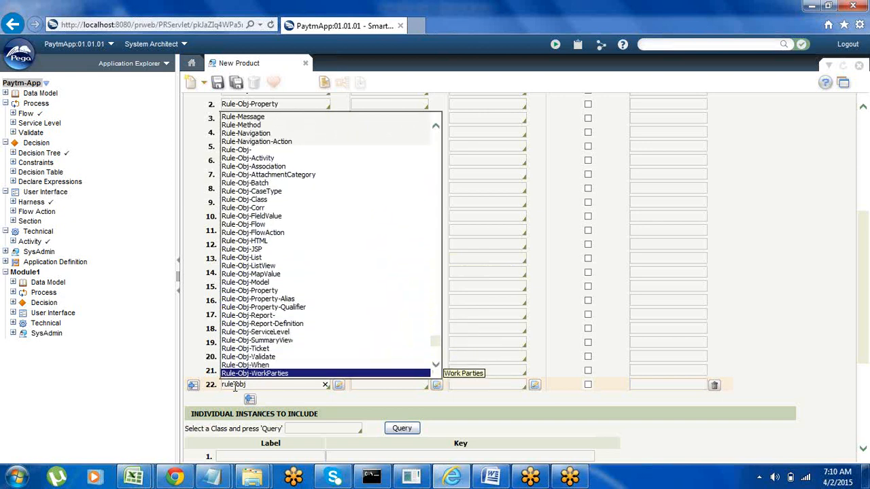
{"action": "key", "text": "Down"}
{"action": "key", "text": "Down"}
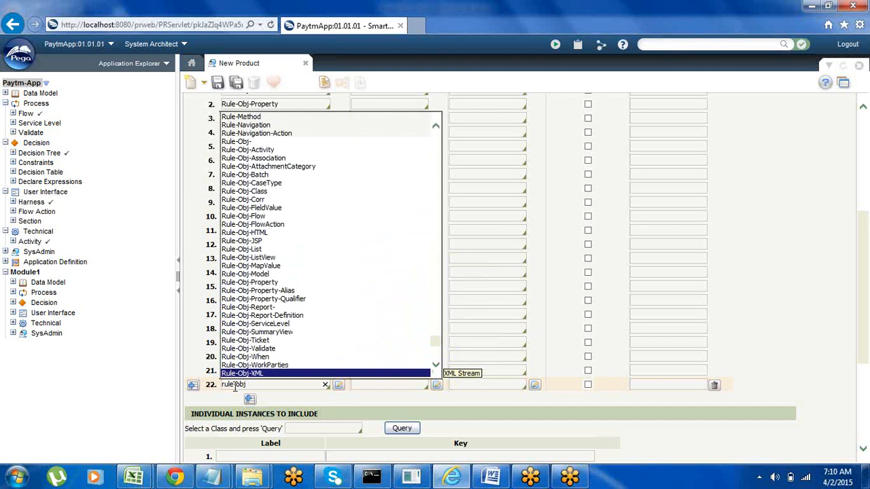
{"action": "key", "text": "Up"}
{"action": "key", "text": "Up"}
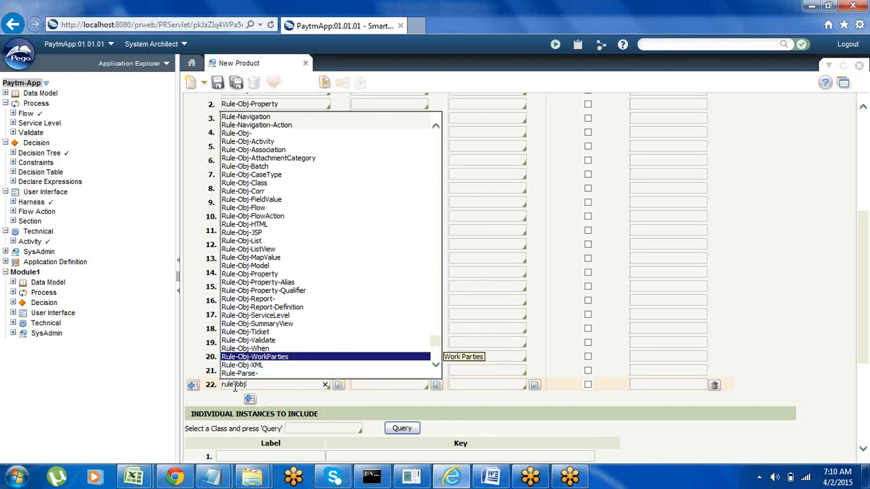
{"action": "key", "text": "Return"}
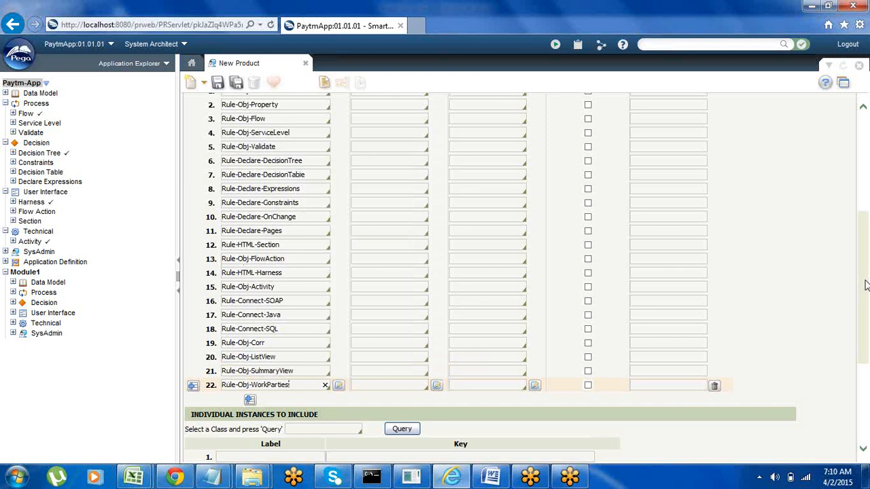
- Save the new product rule and check it out for editing
{"action": "scroll", "coordinate": [865, 285], "scroll_direction": "up", "scroll_amount": 3}
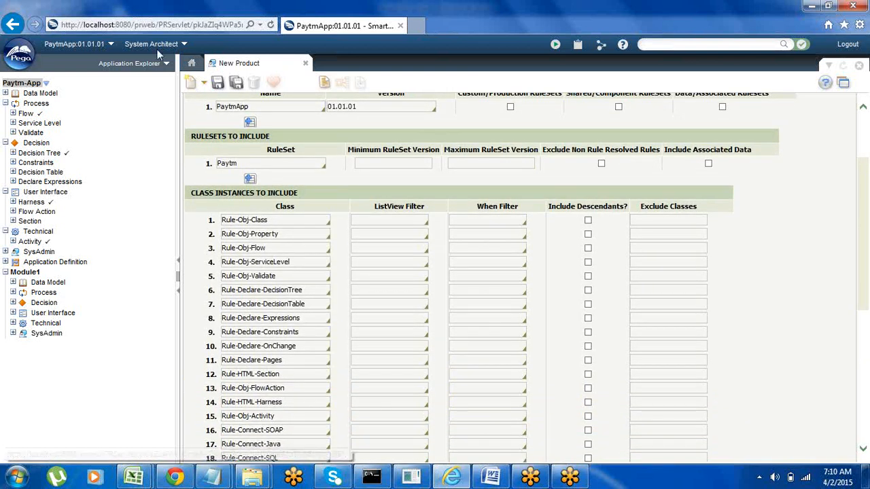
{"action": "left_click", "coordinate": [218, 82]}
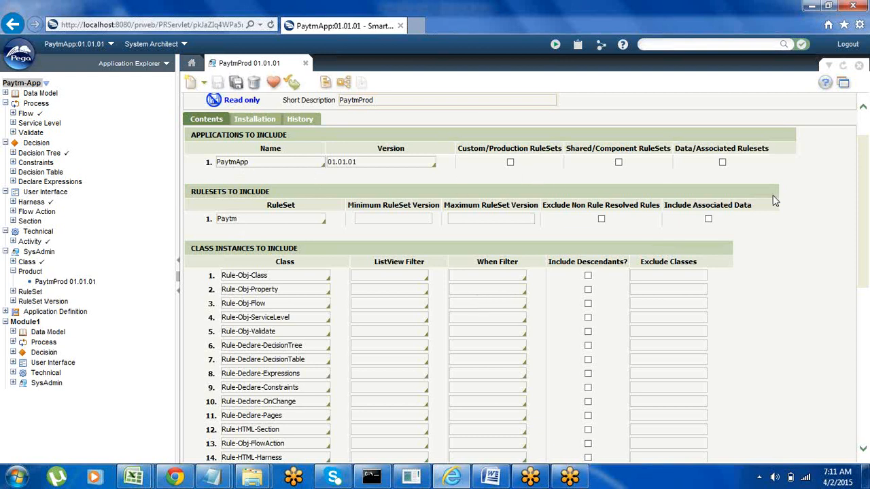
{"action": "left_click_drag", "start_coordinate": [865, 196], "coordinate": [863, 112]}
{"action": "left_click", "coordinate": [292, 84]}
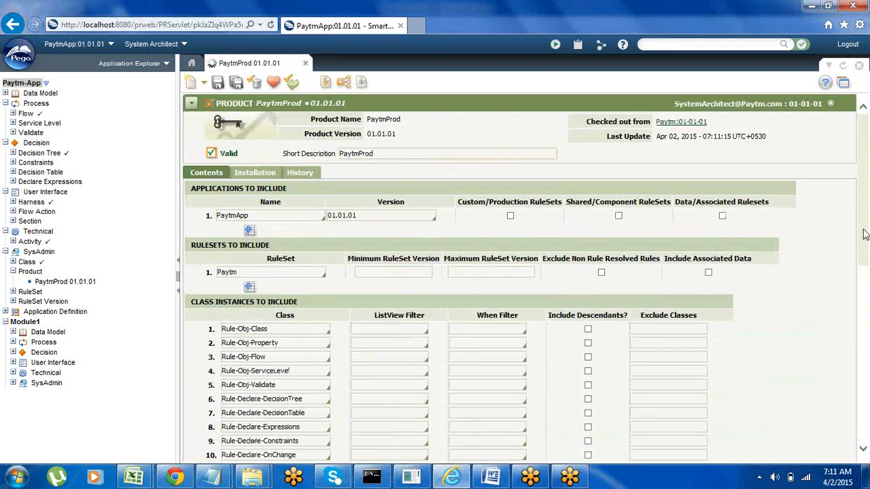
- Review the product rule's class instances list and its section for individual instances to include
{"action": "scroll", "coordinate": [825, 340], "scroll_direction": "down", "scroll_amount": 3}
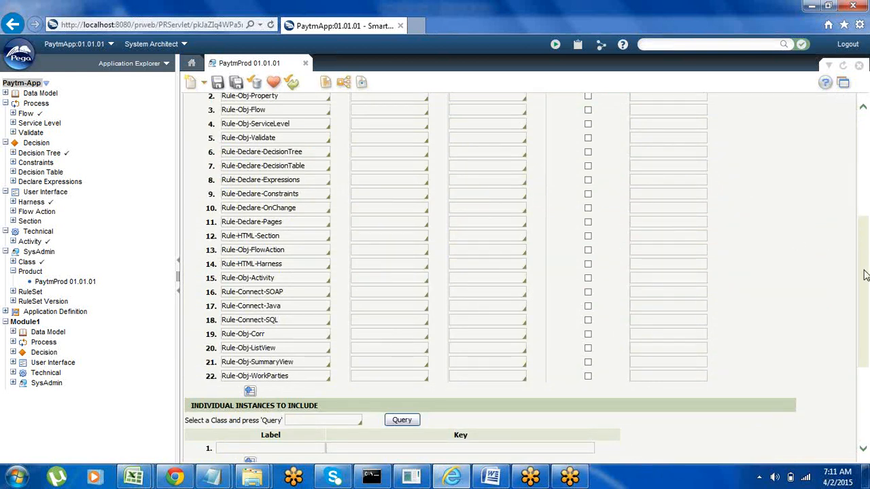
{"action": "left_click_drag", "start_coordinate": [865, 274], "coordinate": [868, 253]}
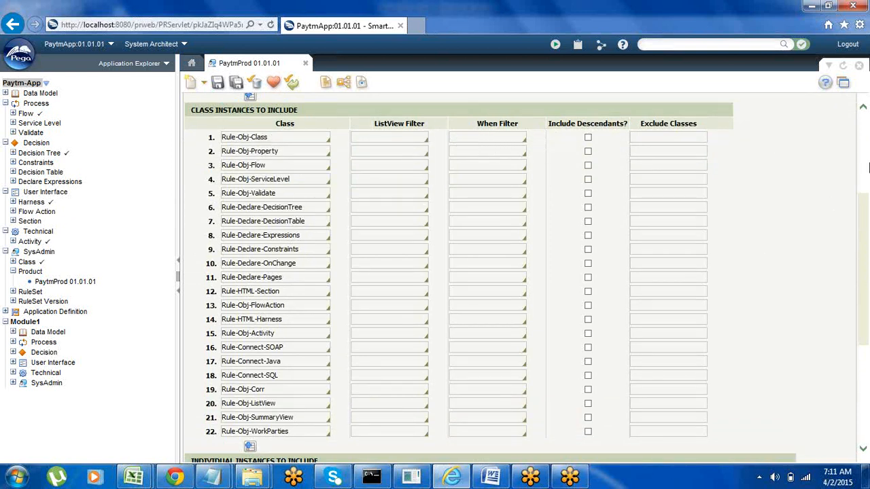
{"action": "left_click_drag", "start_coordinate": [862, 213], "coordinate": [867, 351]}
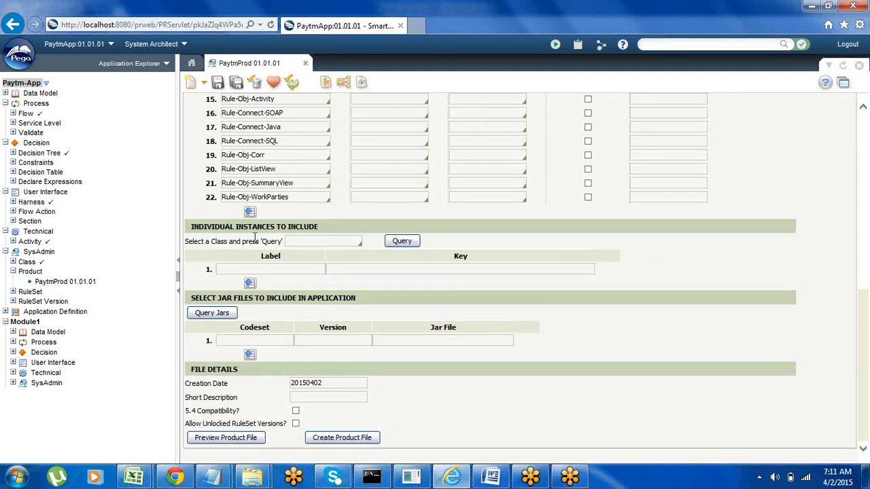
{"action": "left_click_drag", "start_coordinate": [193, 229], "coordinate": [314, 231]}
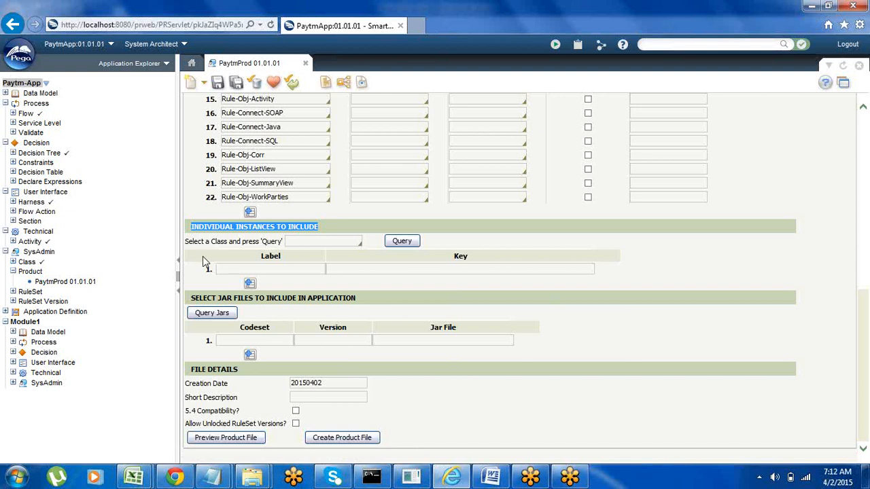
- Expand the Paytm-App property rules and query the Rule-Obj-Class instances under the individual instances to include
{"action": "left_click", "coordinate": [6, 93]}
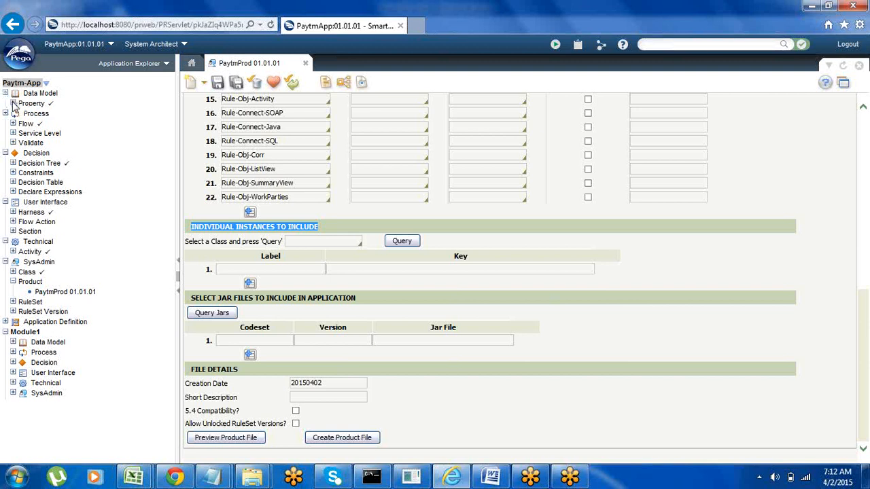
{"action": "left_click", "coordinate": [13, 104]}
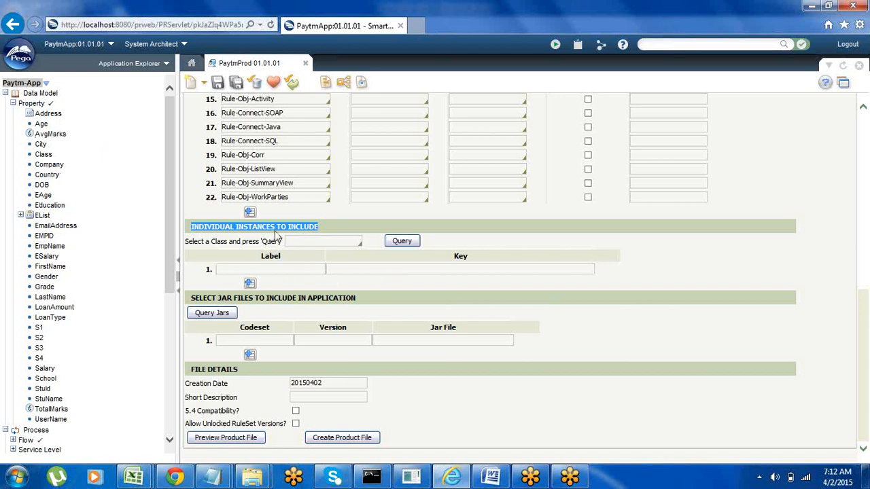
{"action": "left_click", "coordinate": [314, 240]}
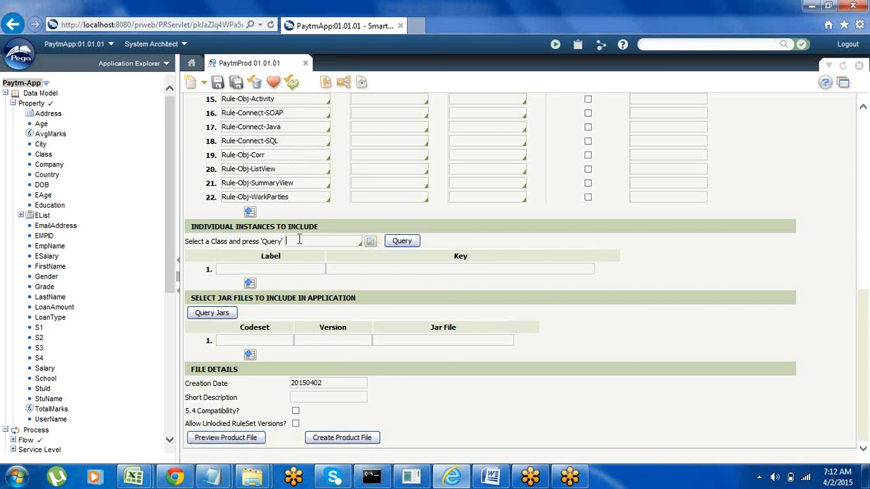
{"action": "left_click", "coordinate": [304, 241]}
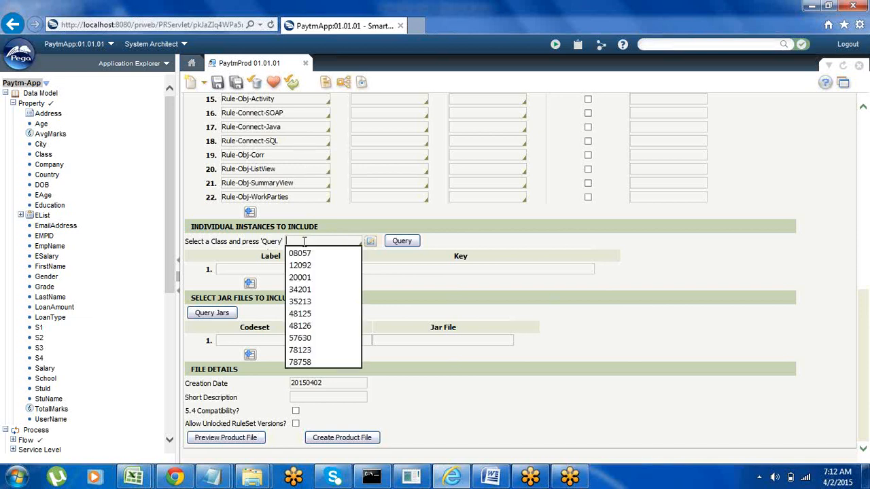
{"action": "type", "text": "rule-obj-class"}
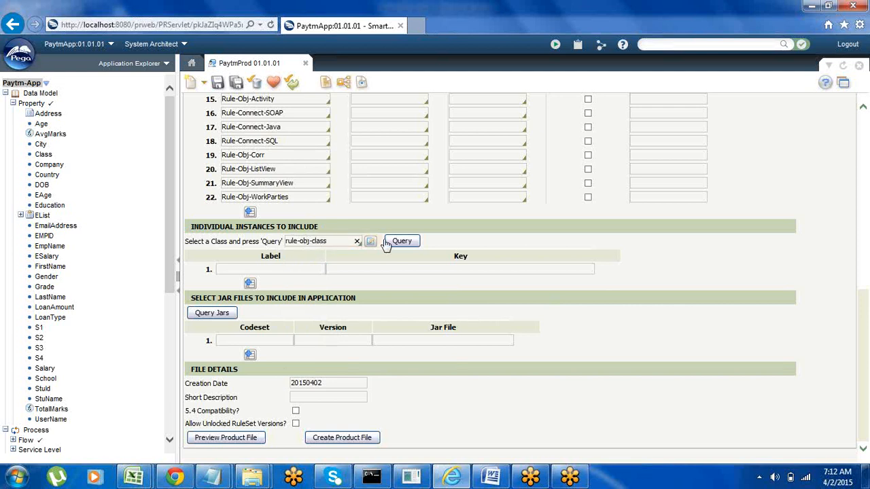
{"action": "key", "text": "Down"}
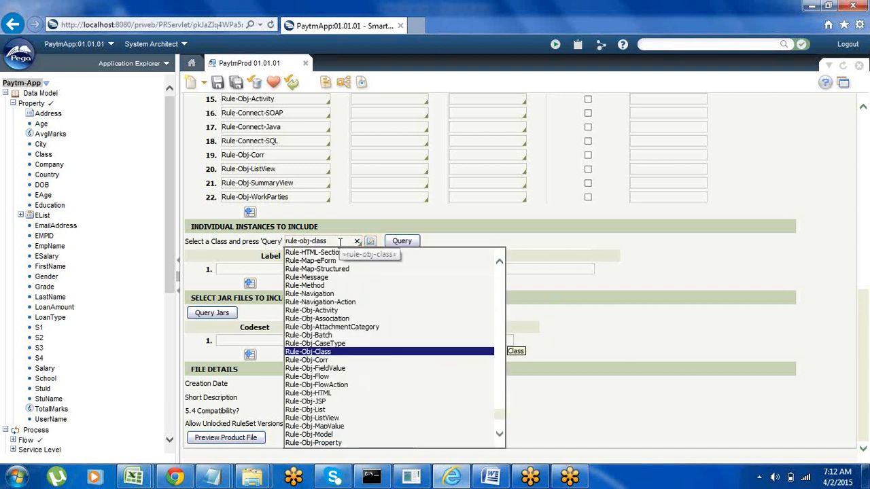
{"action": "key", "text": "Return"}
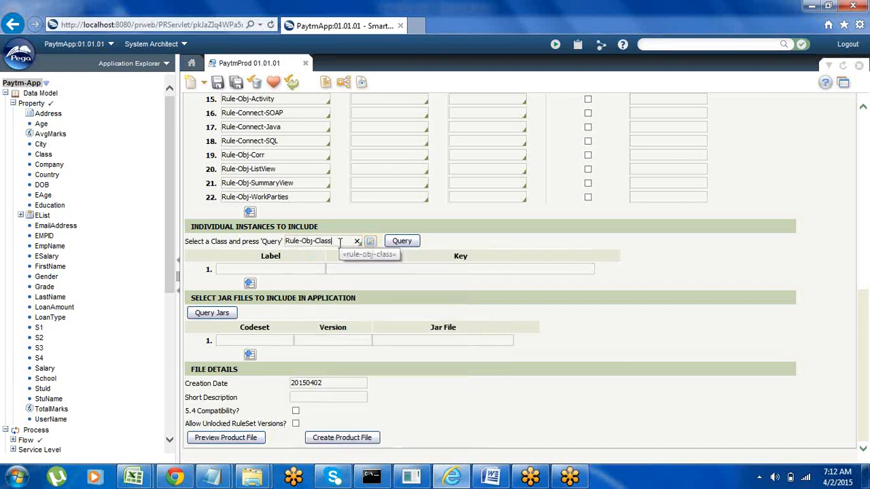
{"action": "left_click", "coordinate": [401, 243]}
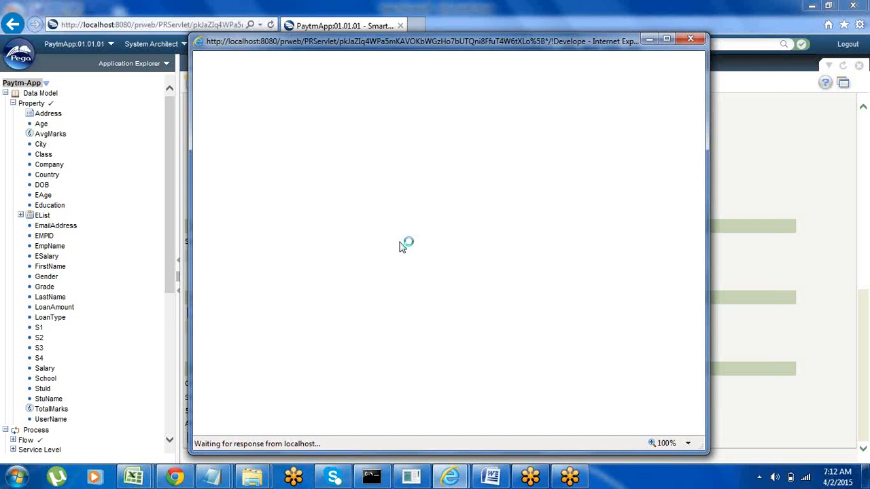
- Refresh the Application Explorer tree in the main window and return to the list of Rule-Obj-Class instances
{"action": "left_click", "coordinate": [449, 476]}
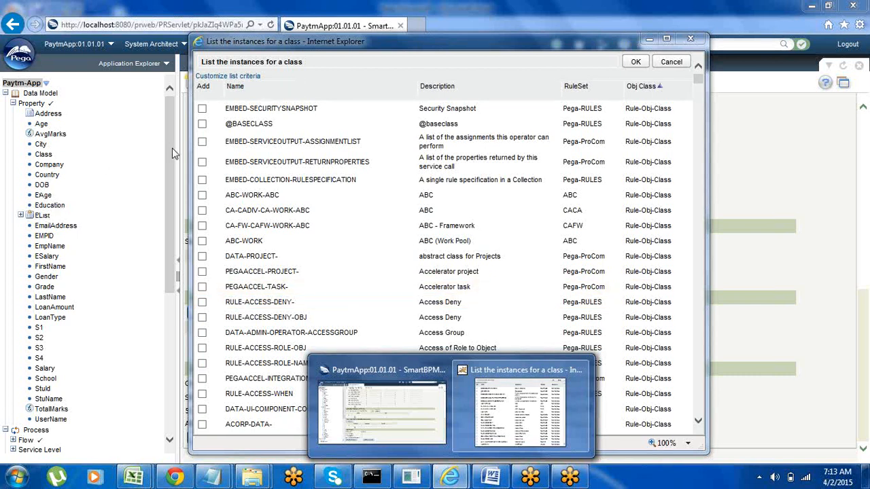
{"action": "key", "text": "alt+Tab"}
{"action": "mouse_move", "coordinate": [170, 148]}
{"action": "left_mouse_down"}
{"action": "mouse_move", "coordinate": [174, 197]}
{"action": "mouse_move", "coordinate": [172, 153]}
{"action": "left_mouse_up"}
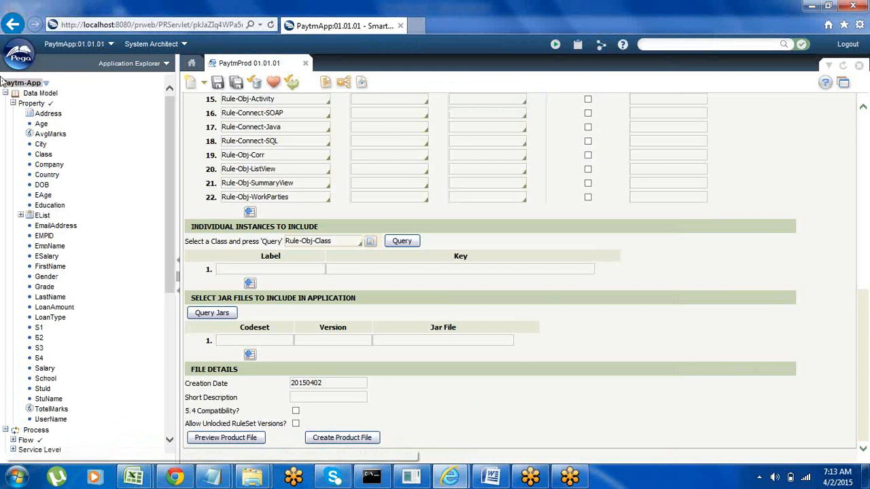
{"action": "left_click", "coordinate": [356, 441]}
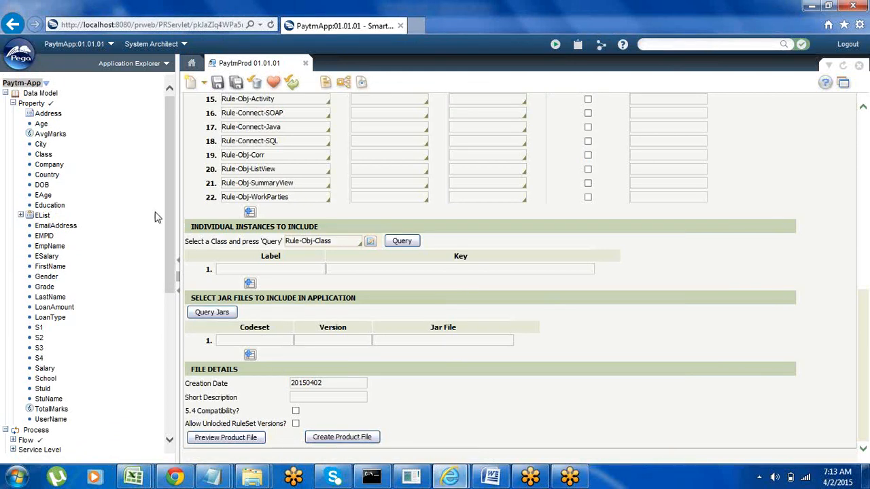
{"action": "right_click", "coordinate": [116, 192]}
{"action": "left_click", "coordinate": [151, 262]}
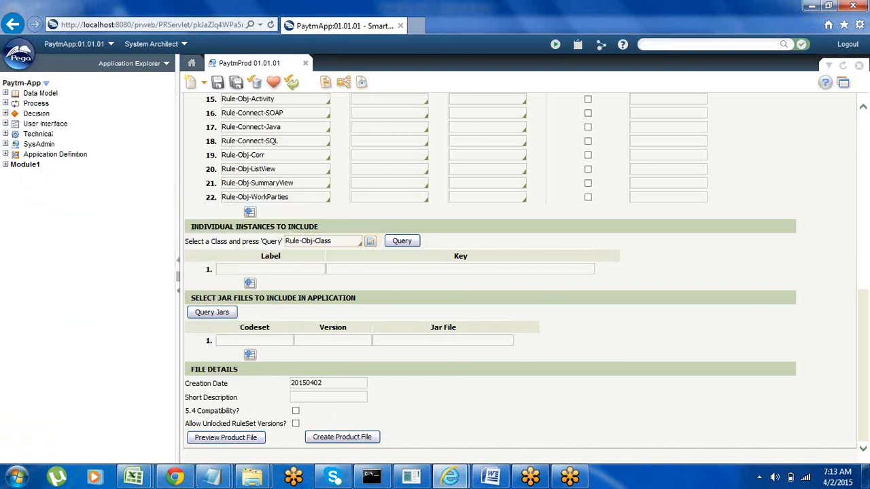
{"action": "mouse_move", "coordinate": [450, 477]}
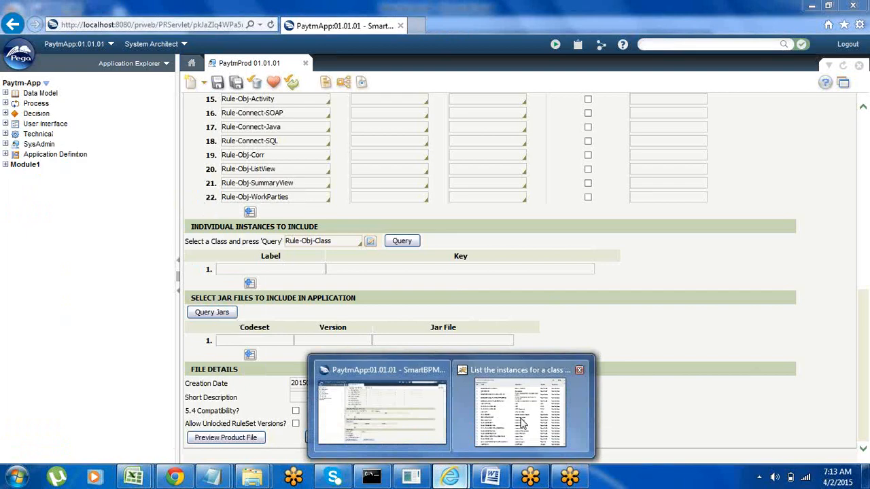
{"action": "left_click", "coordinate": [497, 423]}
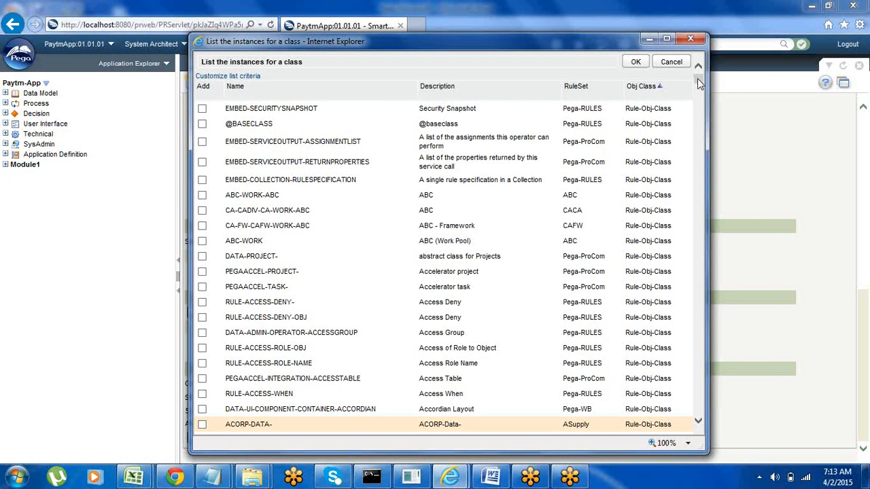
- Add the PAYTM-APP, PAYTM-APP-MODULE1 and PAYTMAPP classes to the product's individual instances to include
{"action": "left_click_drag", "start_coordinate": [698, 79], "coordinate": [725, 335]}
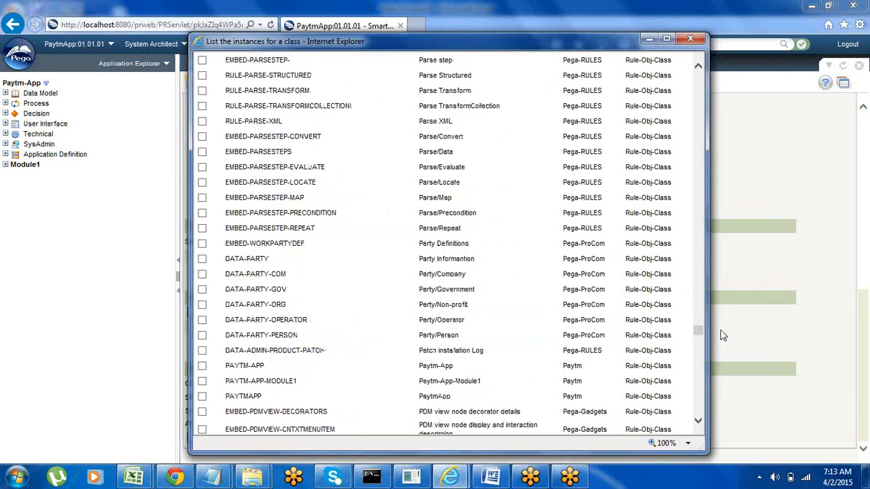
{"action": "left_click", "coordinate": [699, 206]}
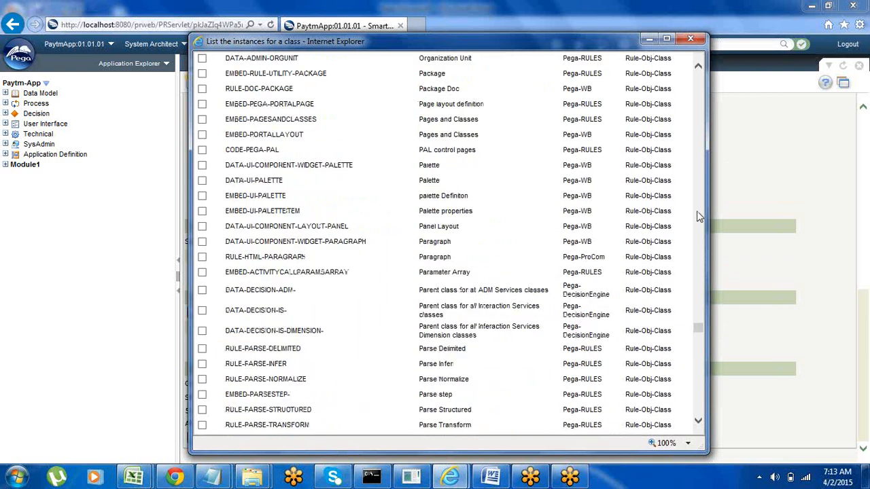
{"action": "left_click", "coordinate": [699, 347]}
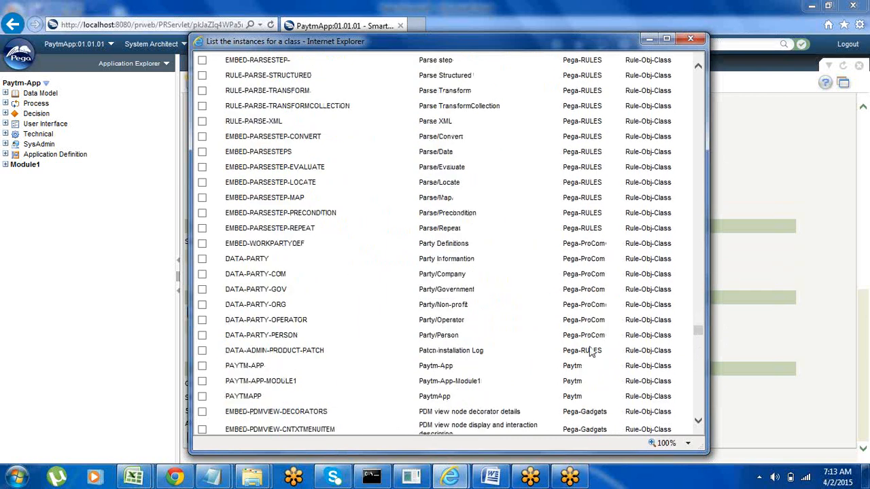
{"action": "left_click", "coordinate": [202, 367]}
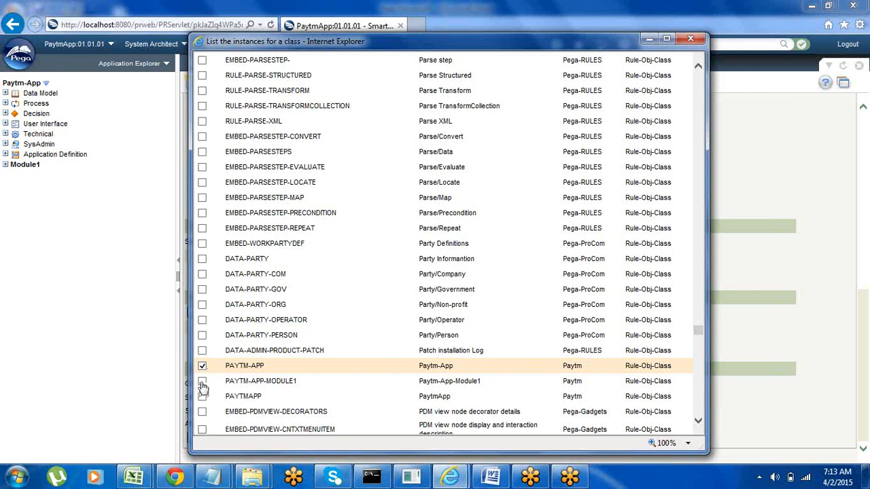
{"action": "left_click", "coordinate": [202, 382]}
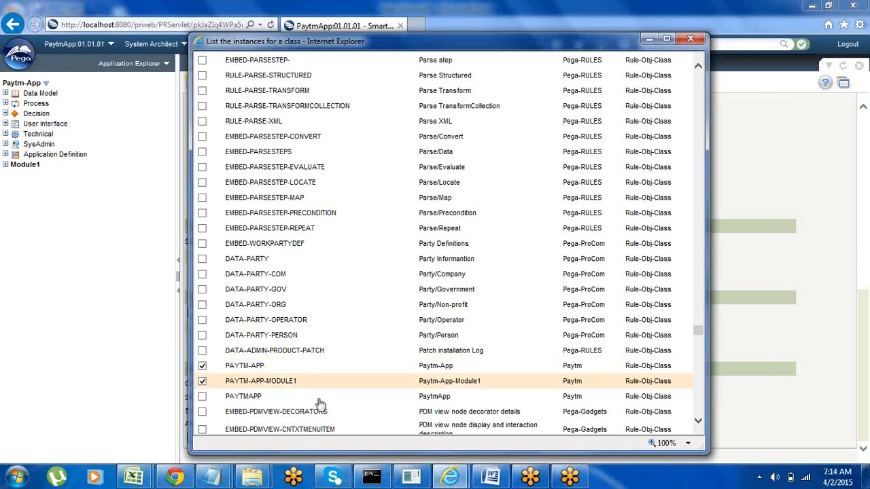
{"action": "left_click", "coordinate": [203, 397]}
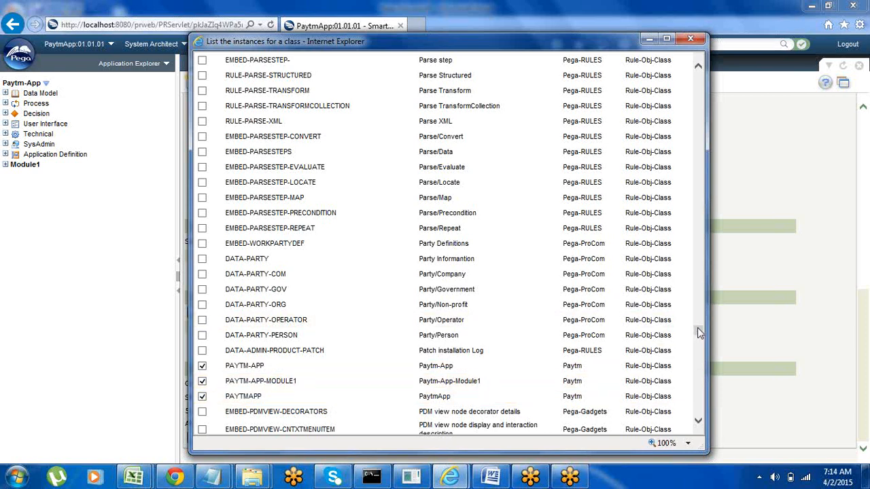
{"action": "scroll", "coordinate": [698, 322], "scroll_direction": "up", "scroll_amount": 15}
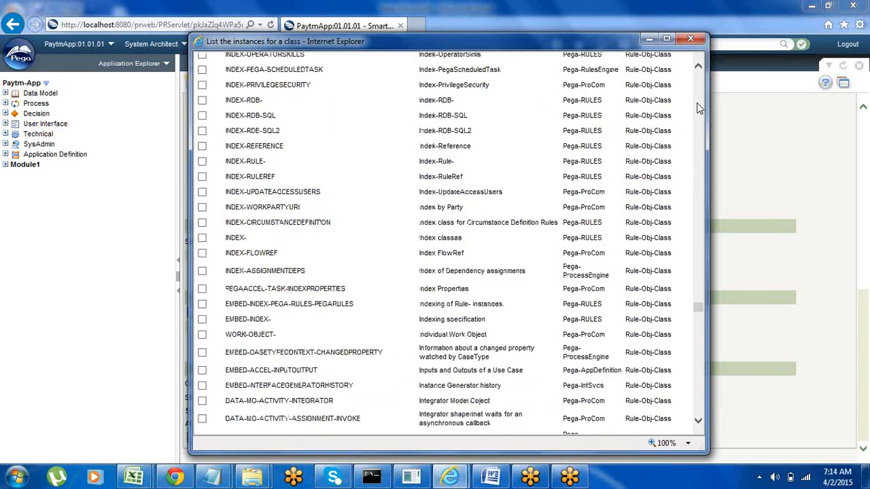
{"action": "left_click_drag", "start_coordinate": [698, 303], "coordinate": [705, 63]}
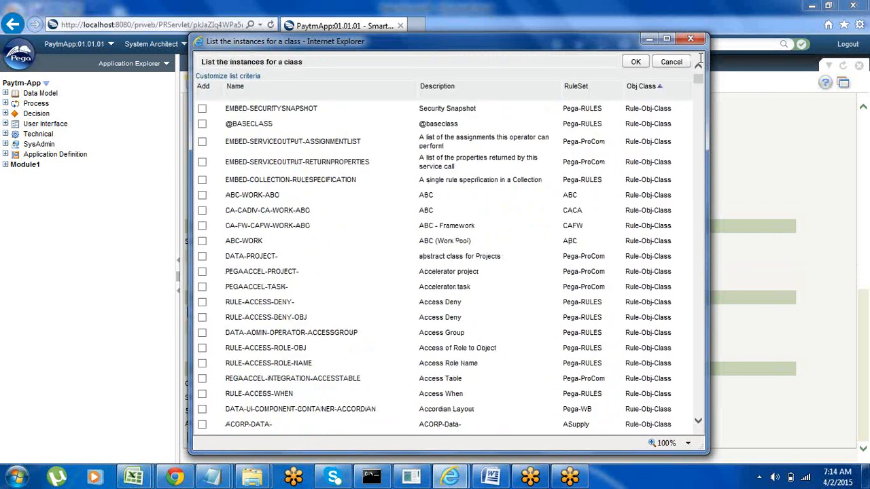
{"action": "left_click", "coordinate": [635, 62]}
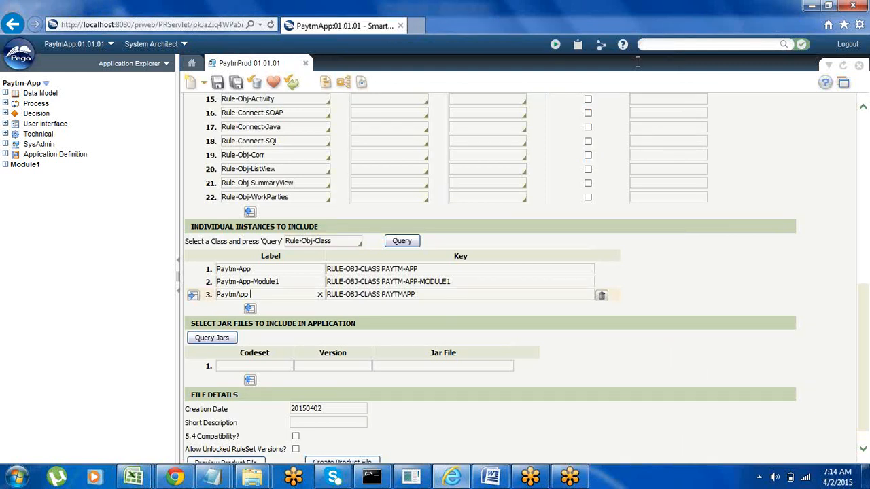
- View Paytm-App's property rules and its flow rules in the Application Explorer
{"action": "left_click", "coordinate": [12, 94]}
{"action": "left_click", "coordinate": [12, 103]}
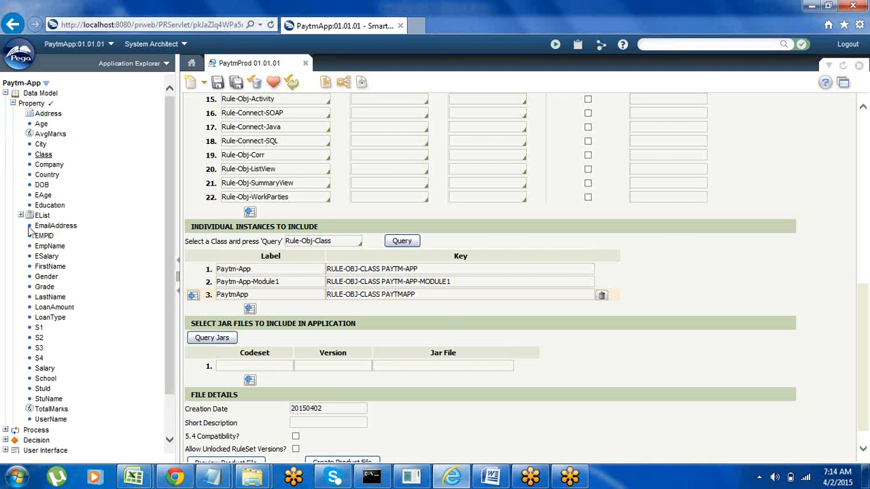
{"action": "left_click", "coordinate": [12, 103]}
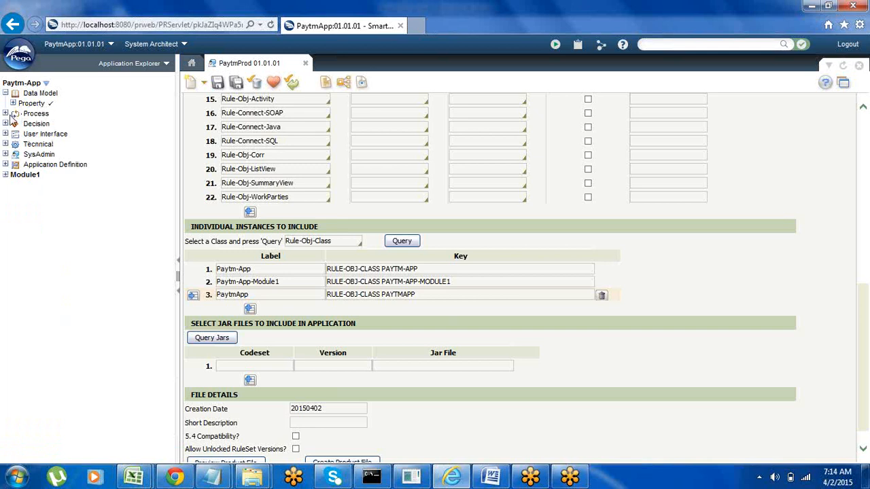
{"action": "left_click", "coordinate": [6, 114]}
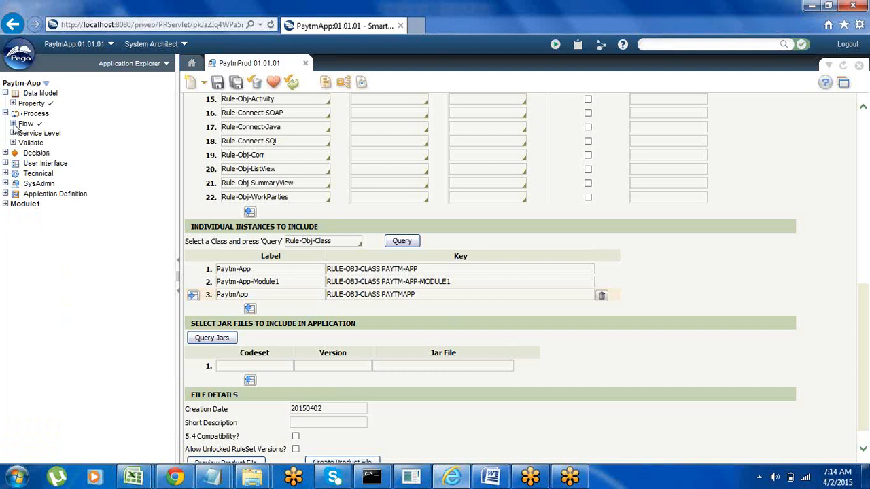
{"action": "left_click", "coordinate": [13, 124]}
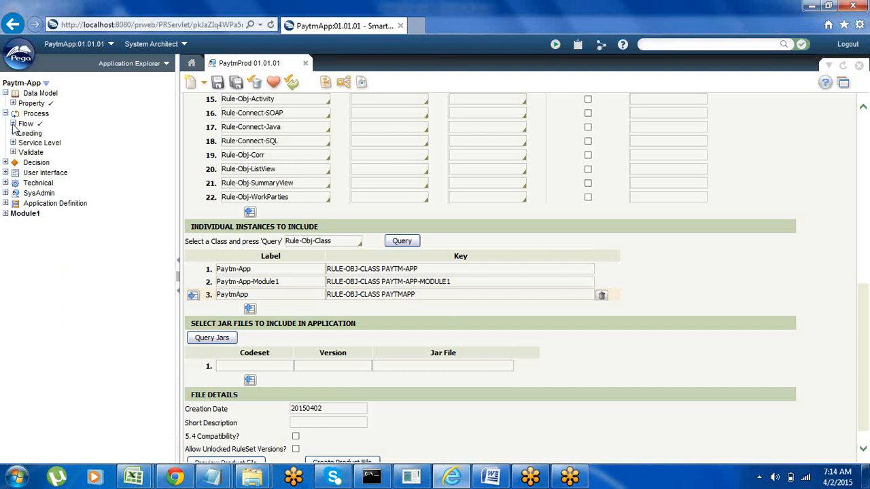
- Change the individual instances class to Rule-Obj-Flow, query its instances and check the application server console while the list loads
{"action": "left_click", "coordinate": [334, 242]}
{"action": "key", "text": "BackSpace"}
{"action": "key", "text": "BackSpace"}
{"action": "key", "text": "BackSpace"}
{"action": "key", "text": "BackSpace"}
{"action": "key", "text": "BackSpace"}
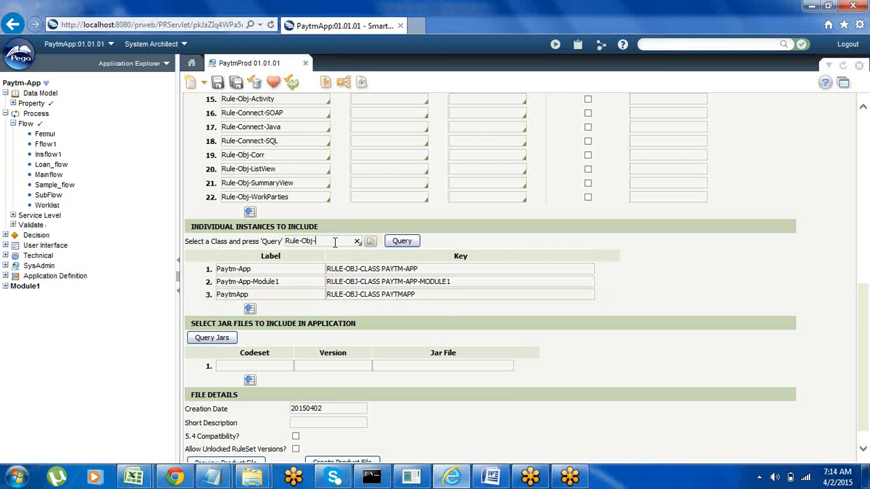
{"action": "type", "text": "flo"}
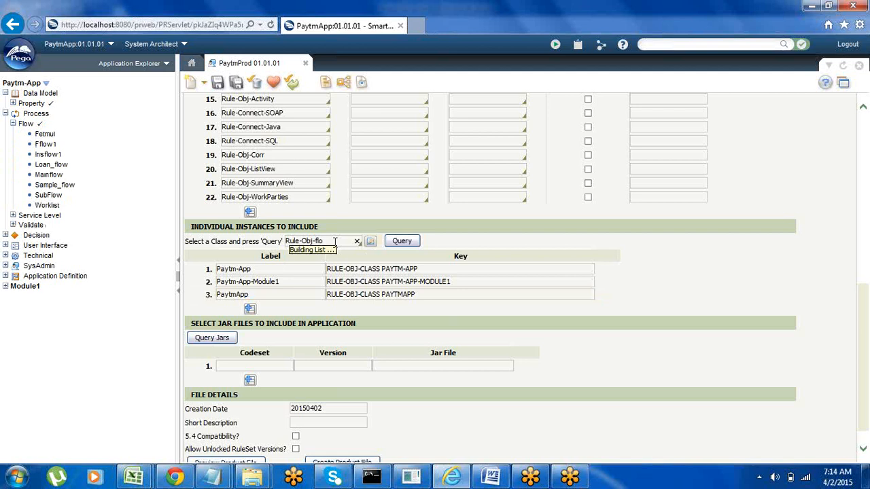
{"action": "key", "text": "Return"}
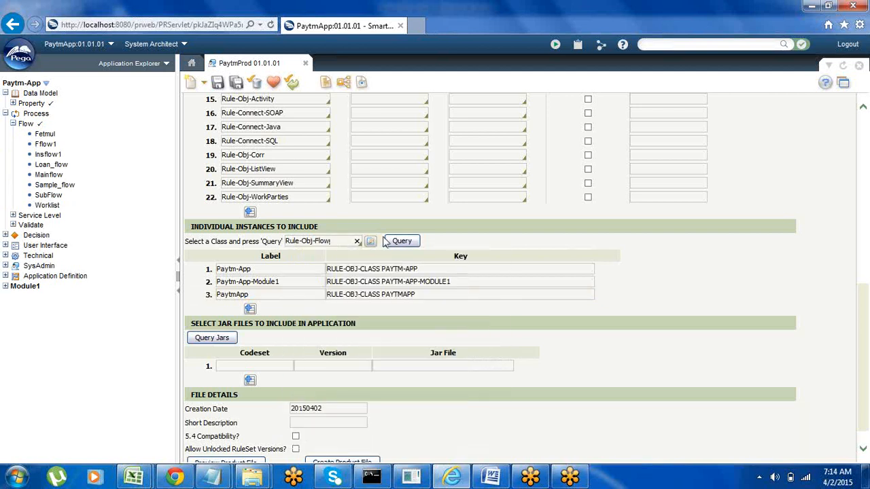
{"action": "left_click", "coordinate": [403, 243]}
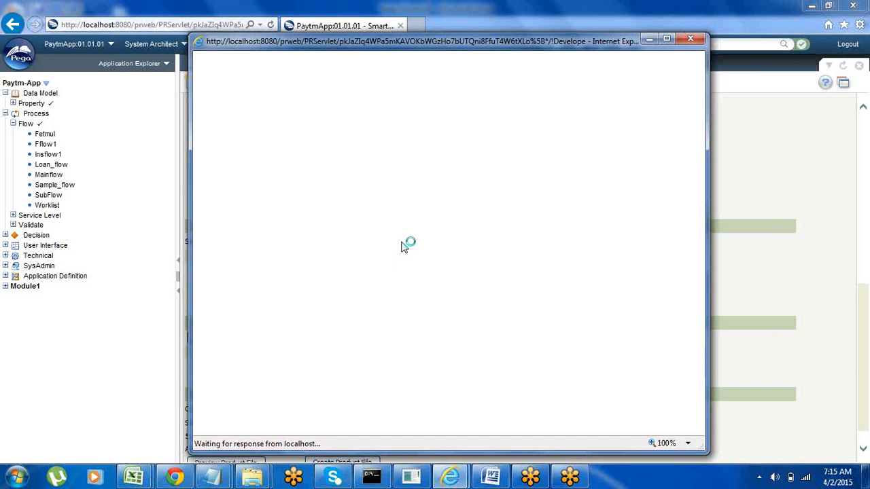
{"action": "left_click", "coordinate": [411, 477]}
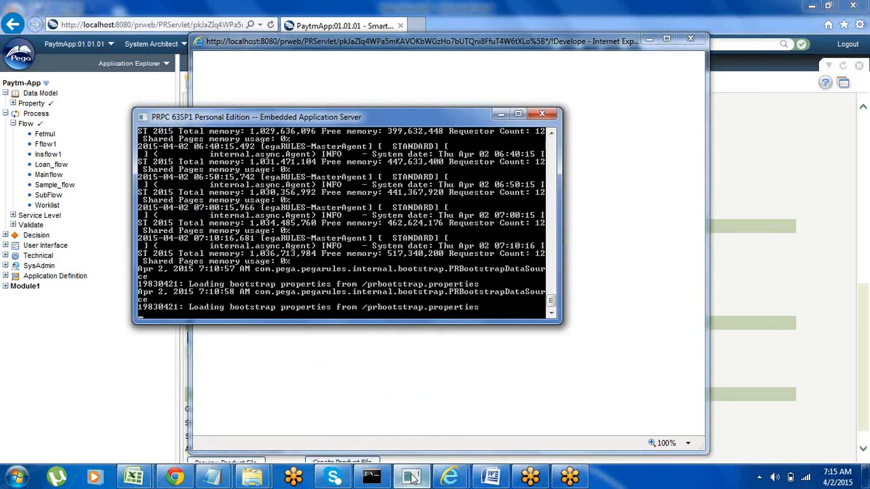
{"action": "left_click", "coordinate": [500, 114]}
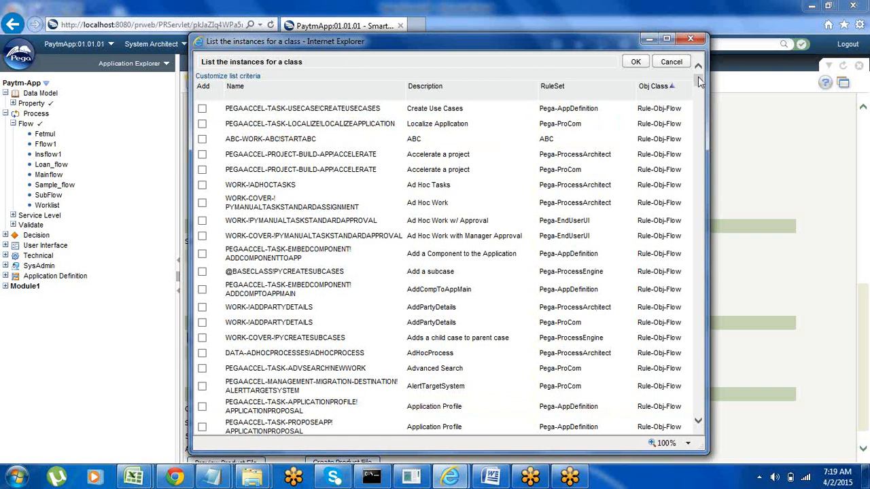
- Mark both PAYTM-APP Fflow1 flow instances and both PAYTM-APP Fetmul instances for inclusion in the product
{"action": "mouse_move", "coordinate": [699, 78]}
{"action": "left_mouse_down"}
{"action": "mouse_move", "coordinate": [704, 130]}
{"action": "mouse_move", "coordinate": [705, 67]}
{"action": "left_mouse_up"}
{"action": "scroll", "coordinate": [699, 180], "scroll_direction": "down", "scroll_amount": 5}
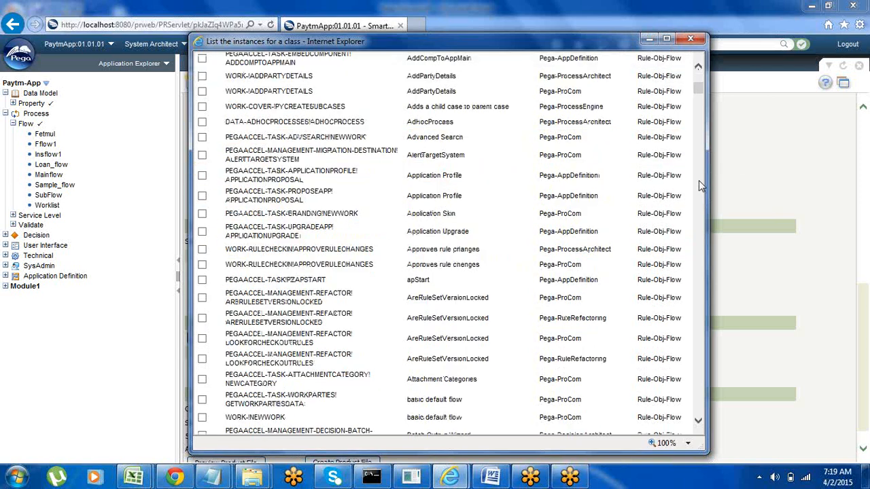
{"action": "scroll", "coordinate": [697, 254], "scroll_direction": "down", "scroll_amount": 6}
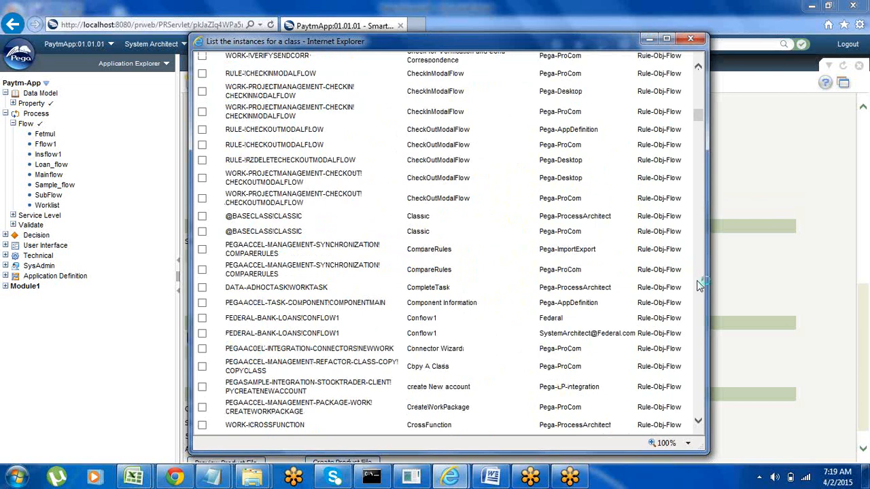
{"action": "scroll", "coordinate": [700, 286], "scroll_direction": "down", "scroll_amount": 5}
{"action": "scroll", "coordinate": [700, 286], "scroll_direction": "down", "scroll_amount": 10}
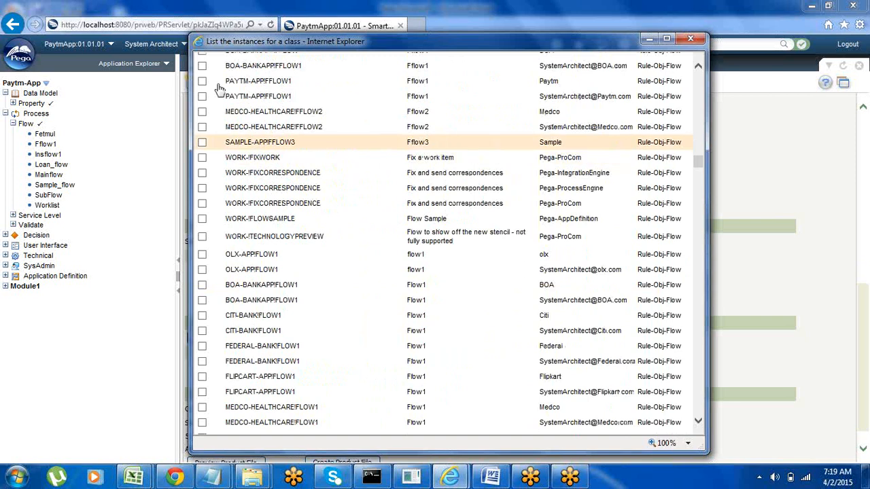
{"action": "left_click", "coordinate": [203, 82]}
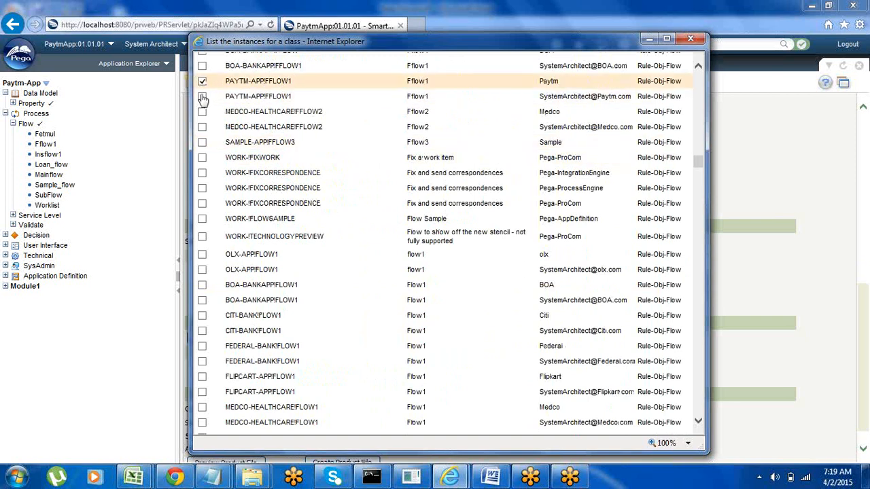
{"action": "left_click", "coordinate": [701, 79]}
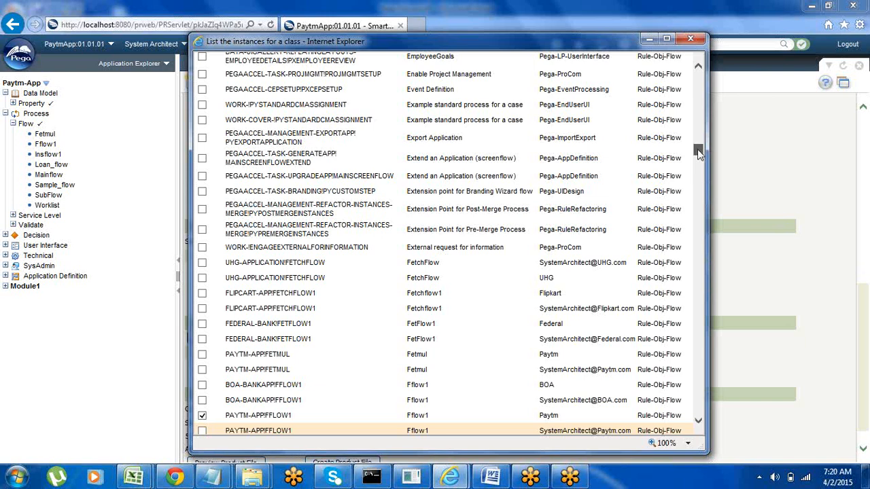
{"action": "left_click_drag", "start_coordinate": [698, 150], "coordinate": [698, 153]}
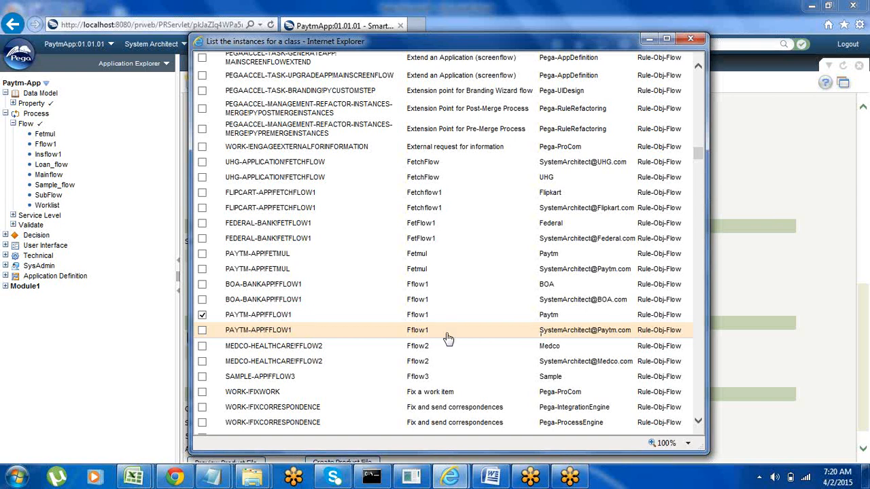
{"action": "left_click", "coordinate": [202, 331]}
{"action": "left_click", "coordinate": [202, 254]}
- Mark both PAYTM-APP Insflow1 flow instances for inclusion in the product
{"action": "scroll", "coordinate": [702, 225], "scroll_direction": "down", "scroll_amount": 5}
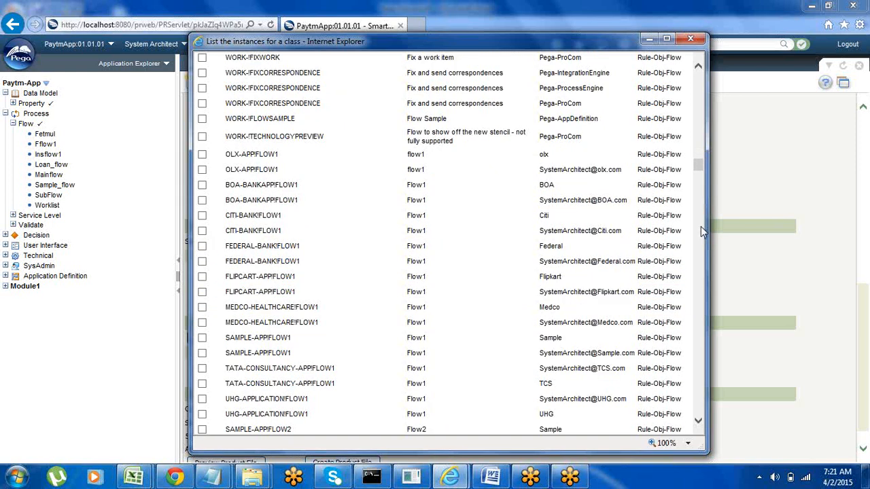
{"action": "scroll", "coordinate": [698, 279], "scroll_direction": "down", "scroll_amount": 5}
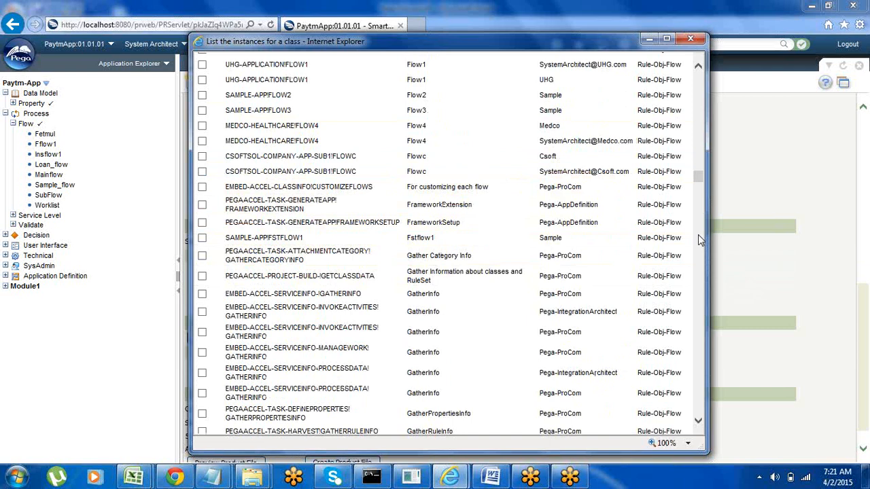
{"action": "scroll", "coordinate": [700, 253], "scroll_direction": "down", "scroll_amount": 15}
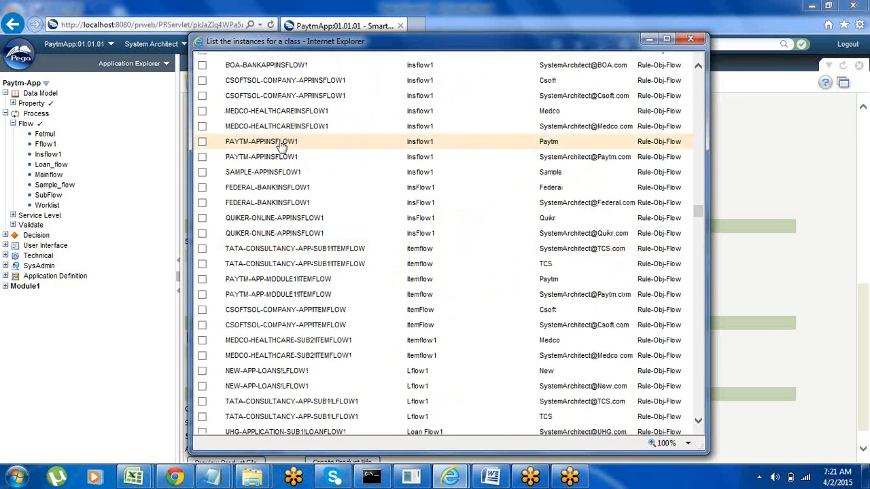
{"action": "left_click", "coordinate": [202, 142]}
{"action": "left_click", "coordinate": [202, 157]}
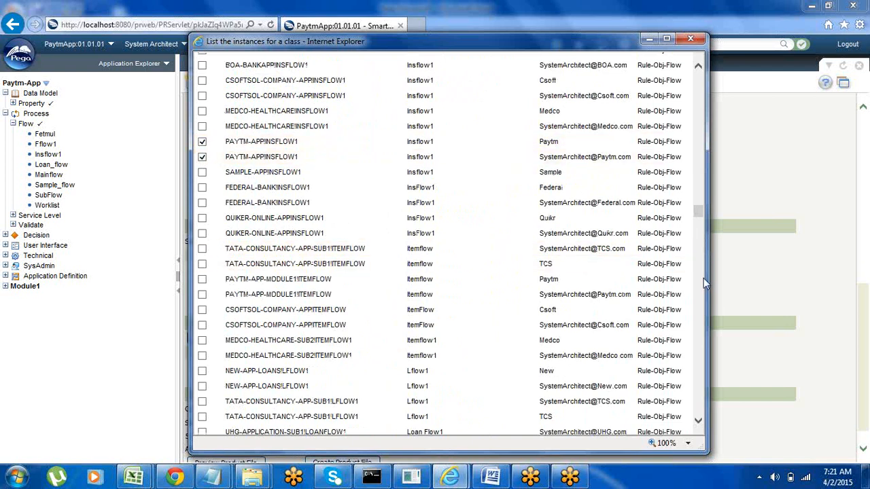
- Mark both PAYTM-APP Loan_flow instances and both PAYTM-APP Mainflow instances for inclusion in the product
{"action": "scroll", "coordinate": [703, 278], "scroll_direction": "down", "scroll_amount": 7}
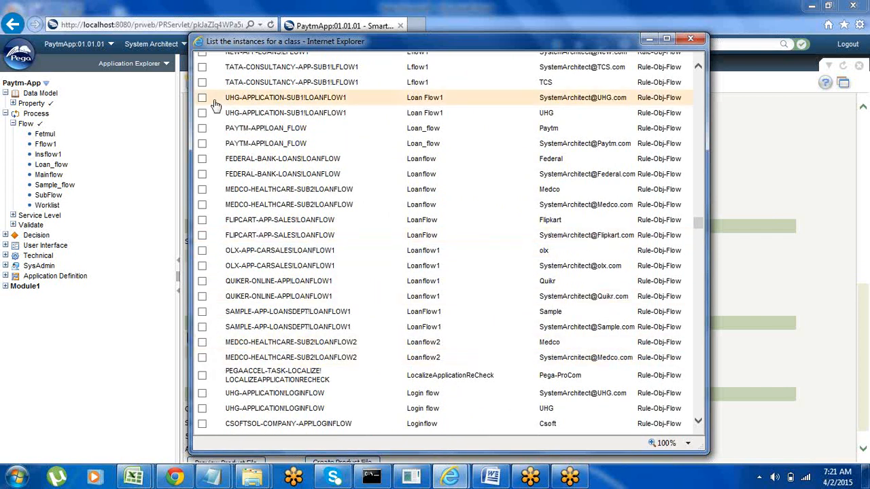
{"action": "left_click", "coordinate": [202, 129]}
{"action": "left_click", "coordinate": [202, 143]}
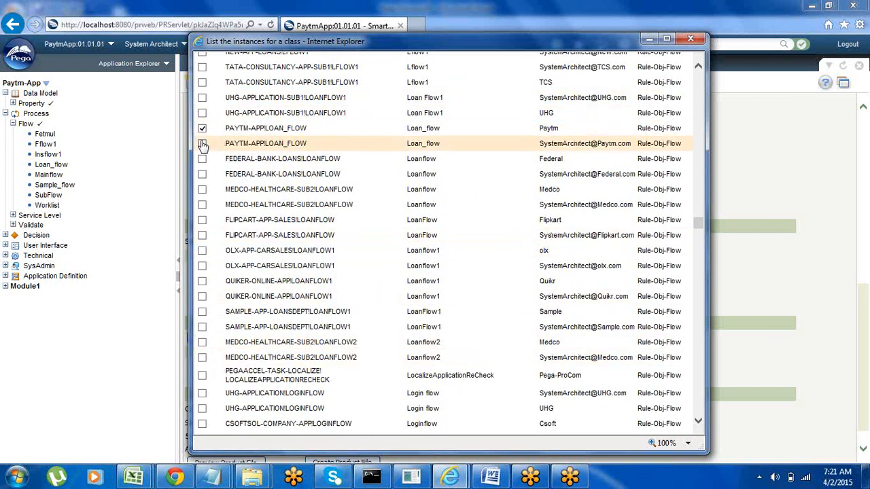
{"action": "left_click", "coordinate": [700, 275]}
{"action": "left_click", "coordinate": [699, 275]}
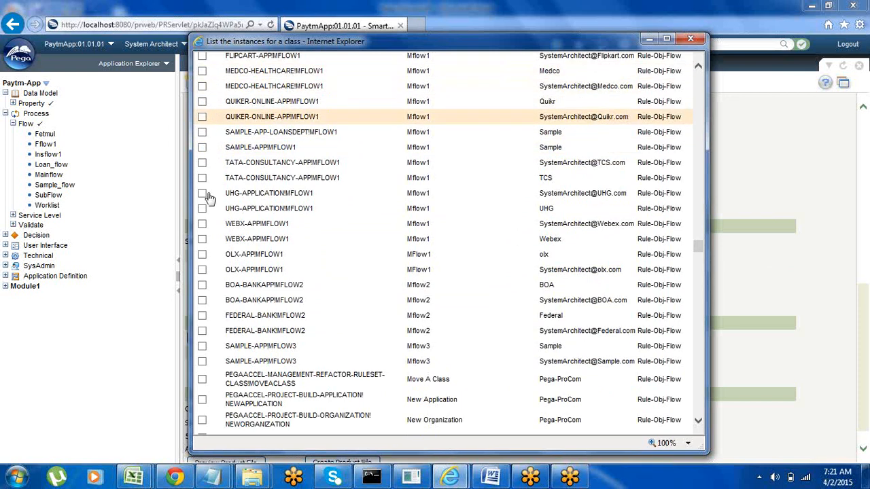
{"action": "left_click", "coordinate": [699, 141]}
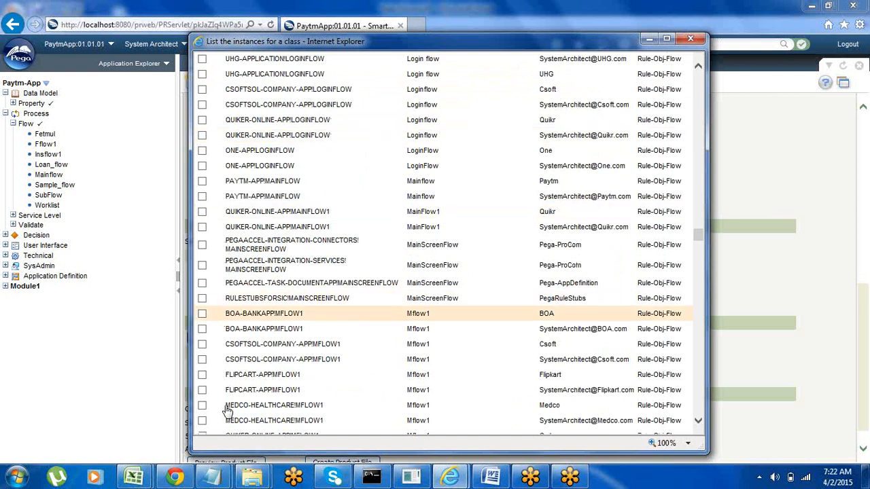
{"action": "left_click", "coordinate": [201, 181]}
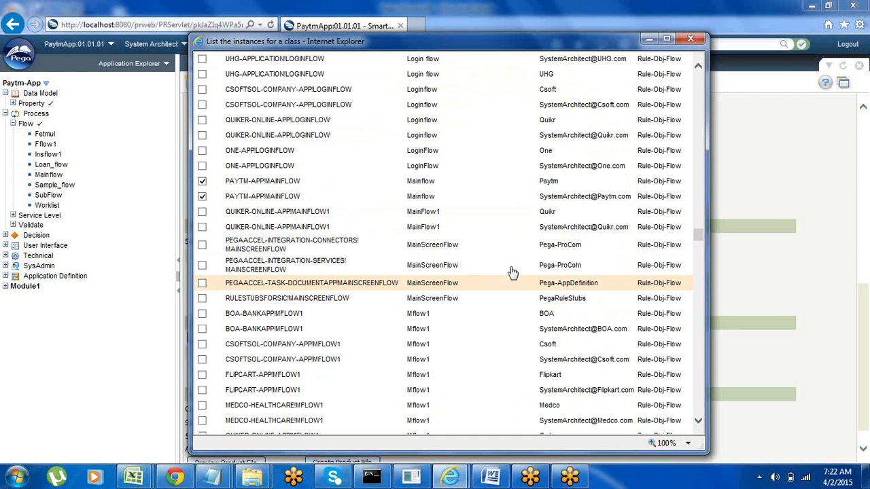
- Mark both PAYTM-APP Sample_flow instances for inclusion in the product
{"action": "left_click", "coordinate": [699, 303]}
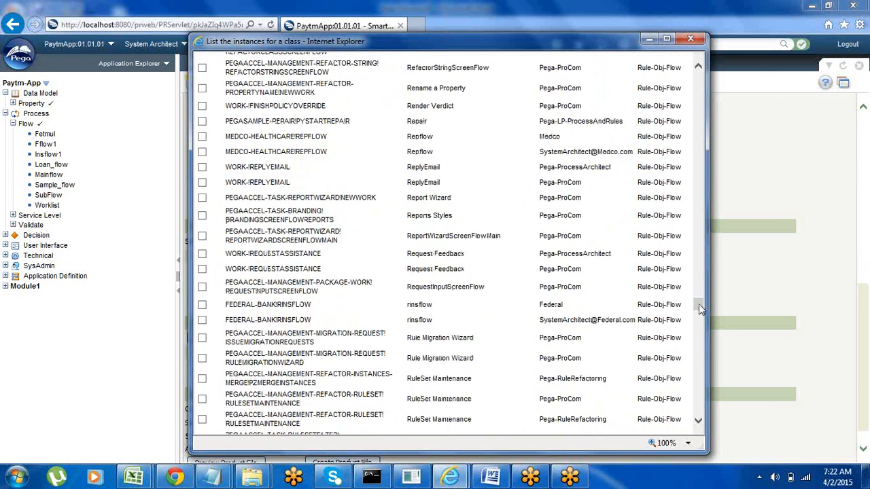
{"action": "scroll", "coordinate": [699, 353], "scroll_direction": "down", "scroll_amount": 5}
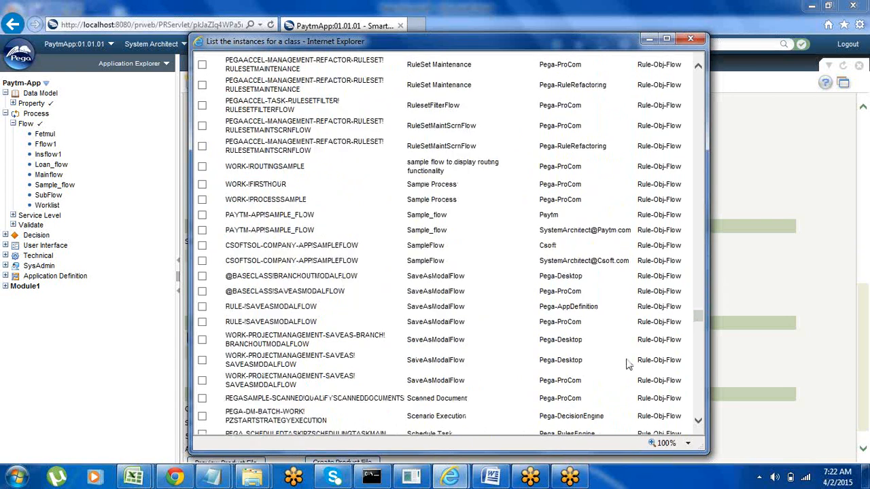
{"action": "left_click", "coordinate": [202, 215]}
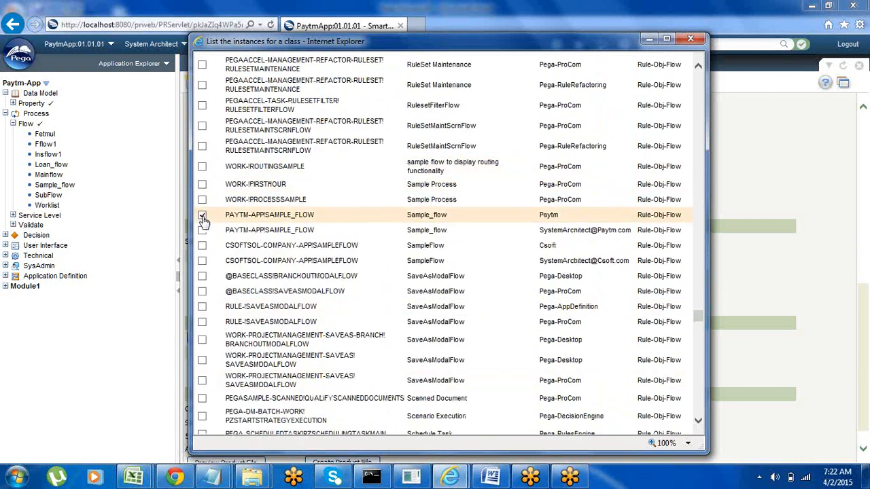
{"action": "left_click", "coordinate": [202, 231]}
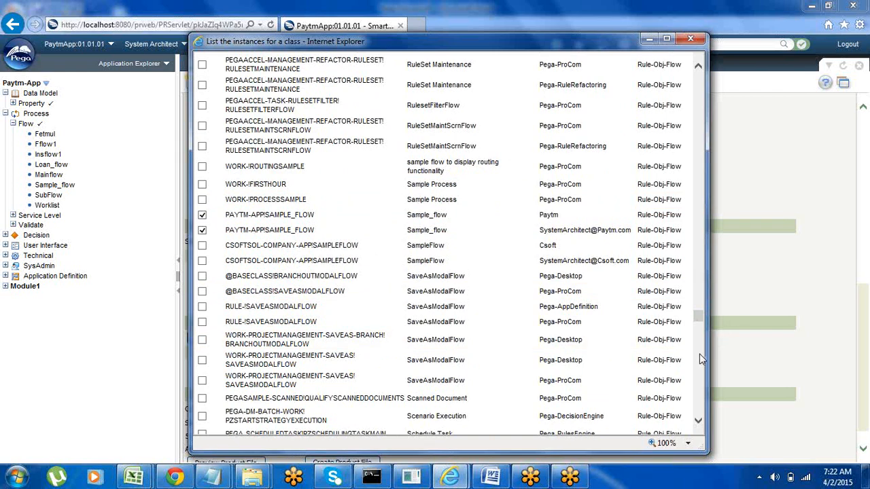
- Find the PAYTM-APP SubFlow instances in the flow list and mark both for inclusion in the product
{"action": "scroll", "coordinate": [699, 353], "scroll_direction": "down", "scroll_amount": 5}
{"action": "scroll", "coordinate": [701, 367], "scroll_direction": "down", "scroll_amount": 5}
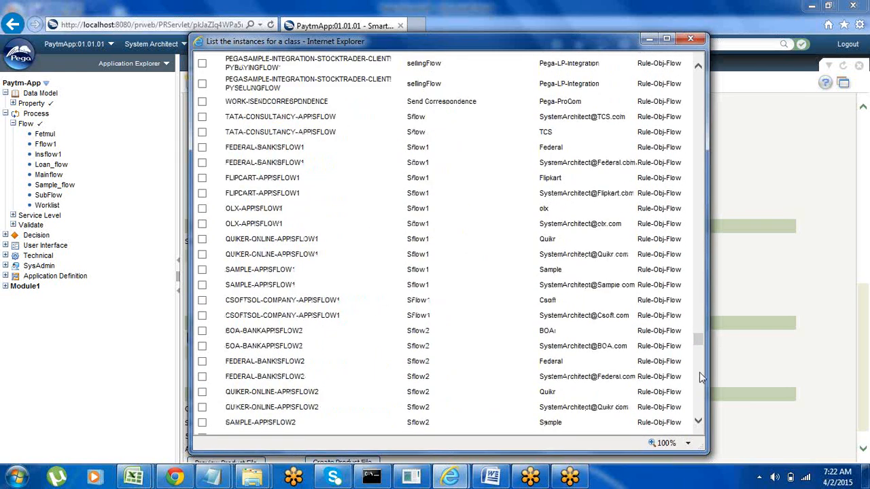
{"action": "scroll", "coordinate": [702, 387], "scroll_direction": "down", "scroll_amount": 5}
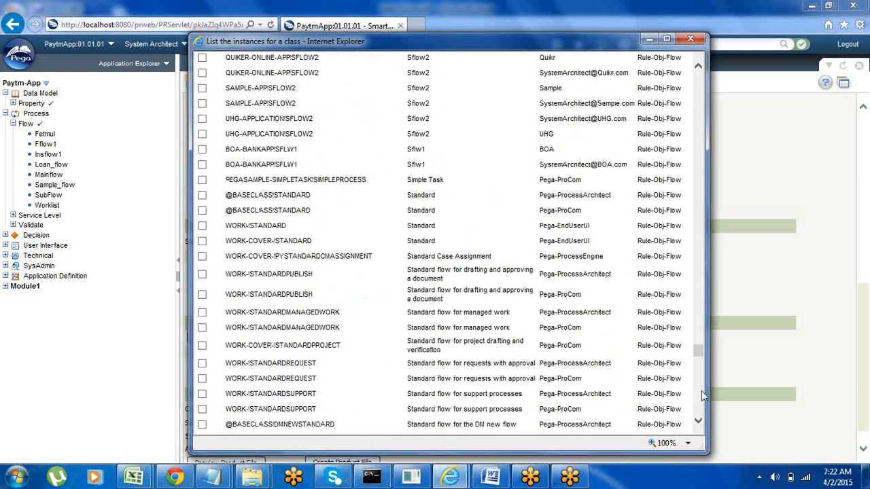
{"action": "scroll", "coordinate": [700, 389], "scroll_direction": "down", "scroll_amount": 5}
{"action": "scroll", "coordinate": [699, 389], "scroll_direction": "down", "scroll_amount": 5}
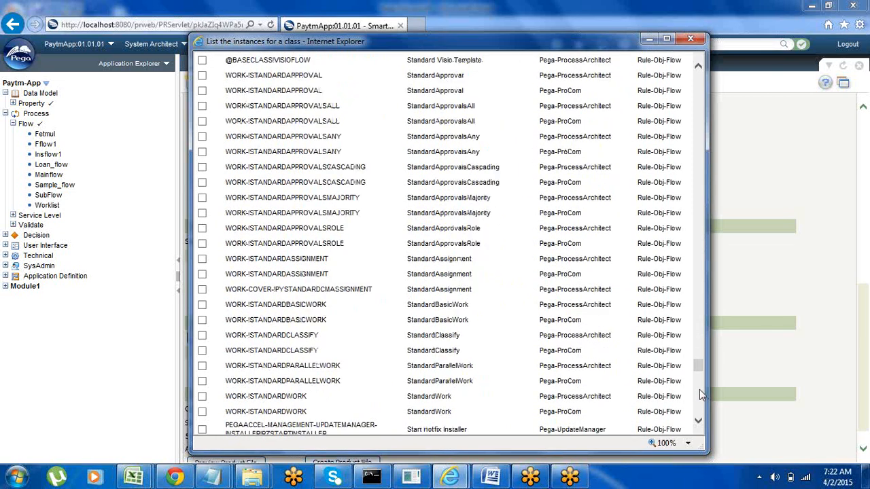
{"action": "scroll", "coordinate": [700, 389], "scroll_direction": "down", "scroll_amount": 5}
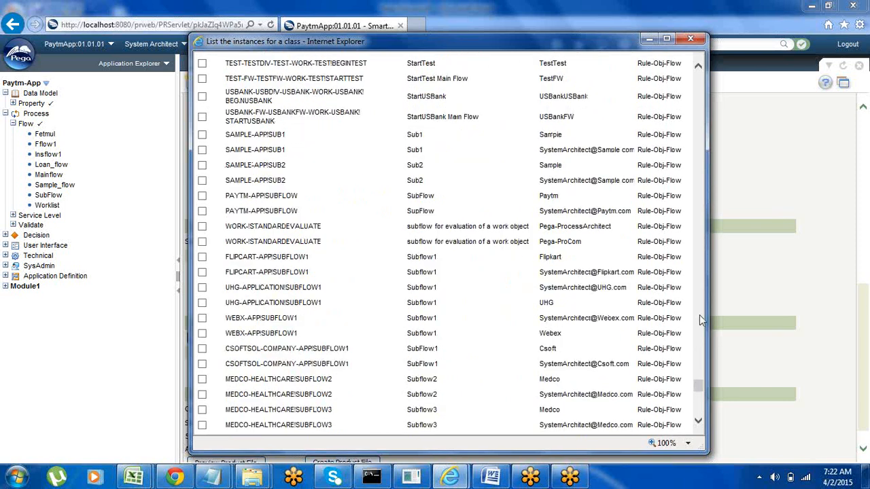
{"action": "scroll", "coordinate": [700, 410], "scroll_direction": "down", "scroll_amount": 5}
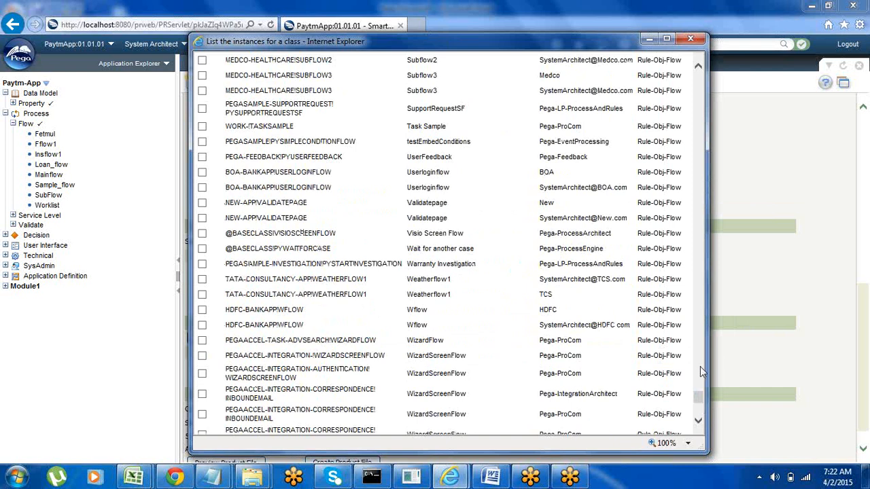
{"action": "scroll", "coordinate": [700, 367], "scroll_direction": "up", "scroll_amount": 5}
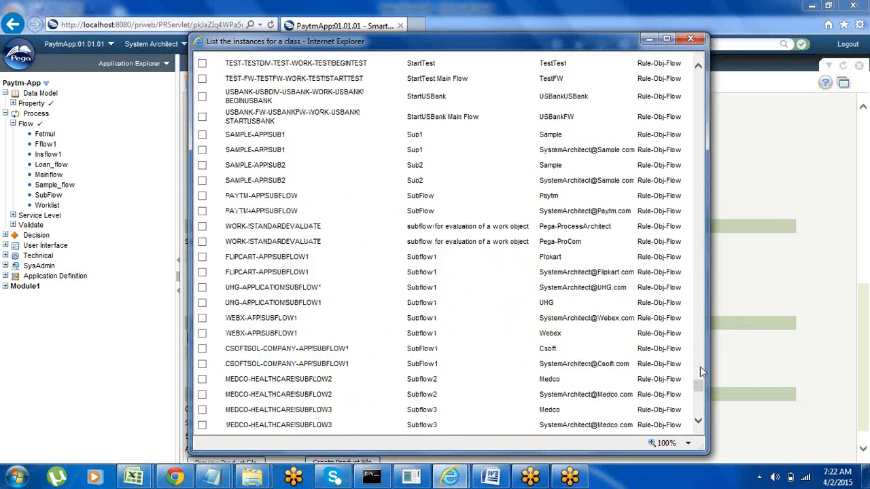
{"action": "left_click", "coordinate": [202, 196]}
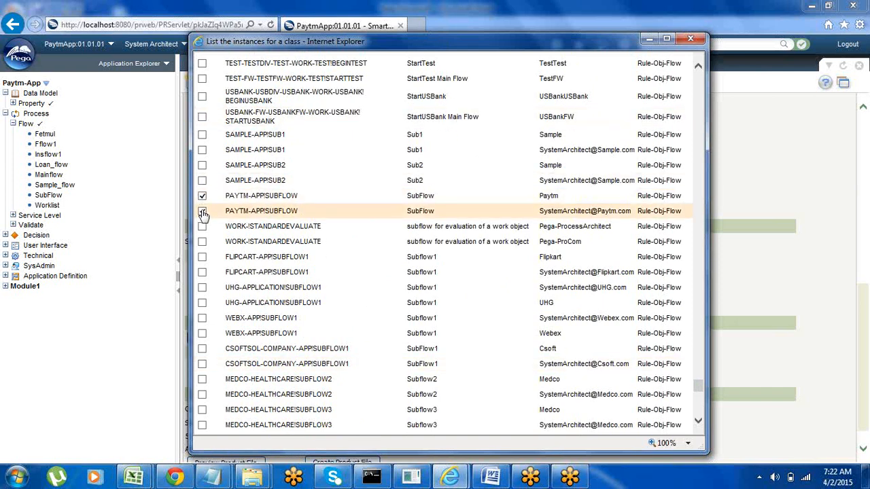
{"action": "left_click", "coordinate": [203, 211]}
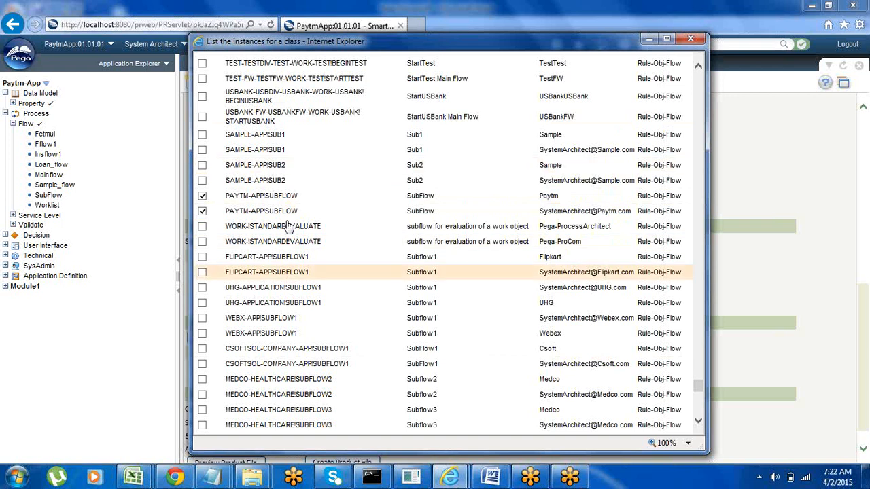
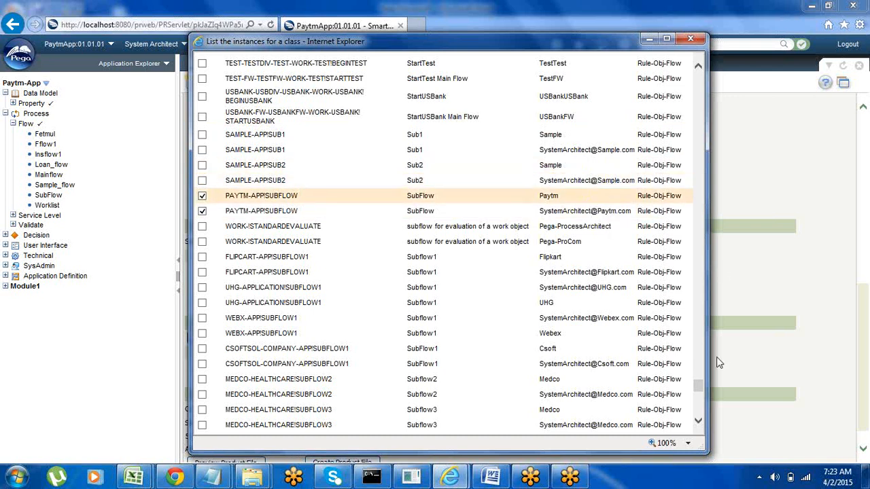
- Mark both PAYTM-APP Worklist flow instances near the end of the list for inclusion in the product
{"action": "left_click", "coordinate": [698, 412]}
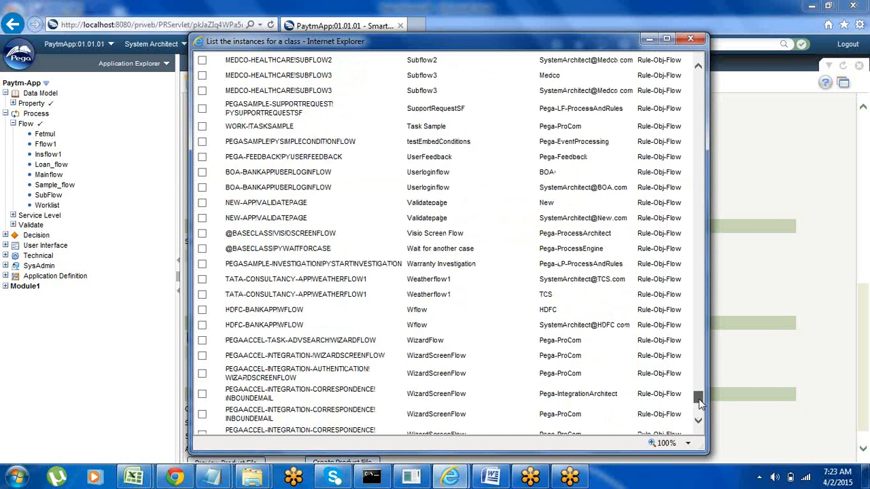
{"action": "scroll", "coordinate": [700, 403], "scroll_direction": "down", "scroll_amount": 1}
{"action": "scroll", "coordinate": [700, 403], "scroll_direction": "down", "scroll_amount": 5}
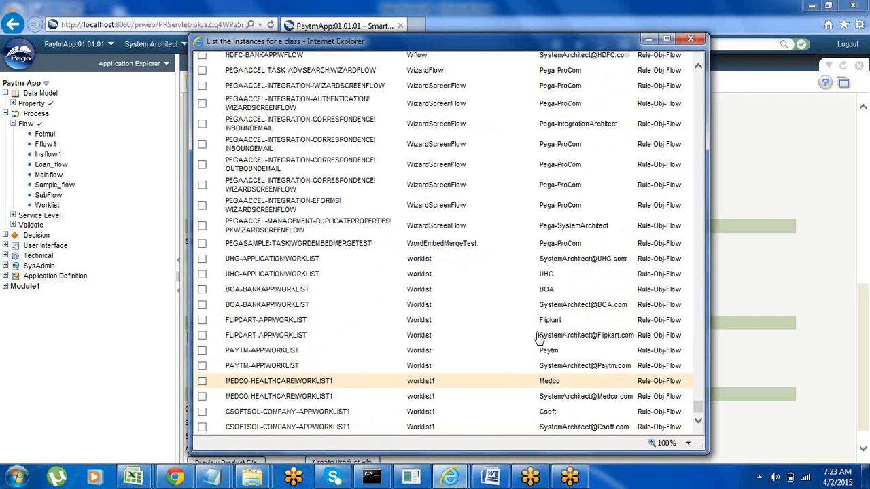
{"action": "left_click", "coordinate": [202, 365]}
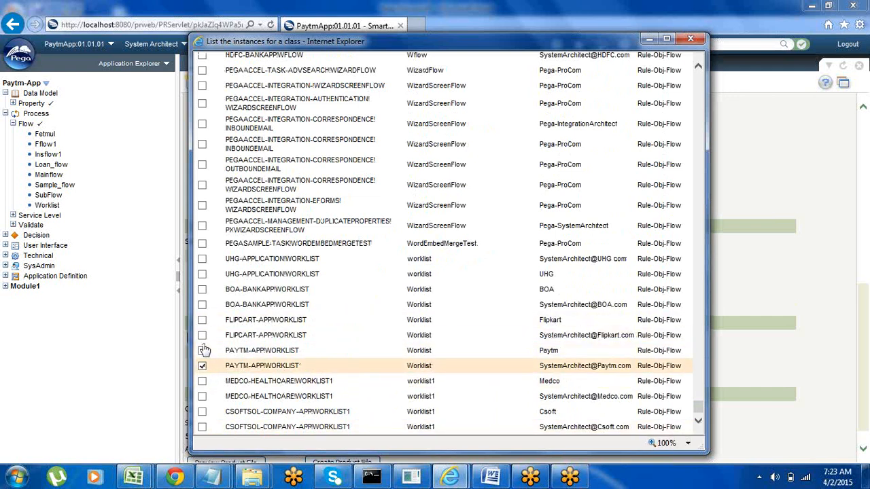
{"action": "left_click", "coordinate": [201, 351]}
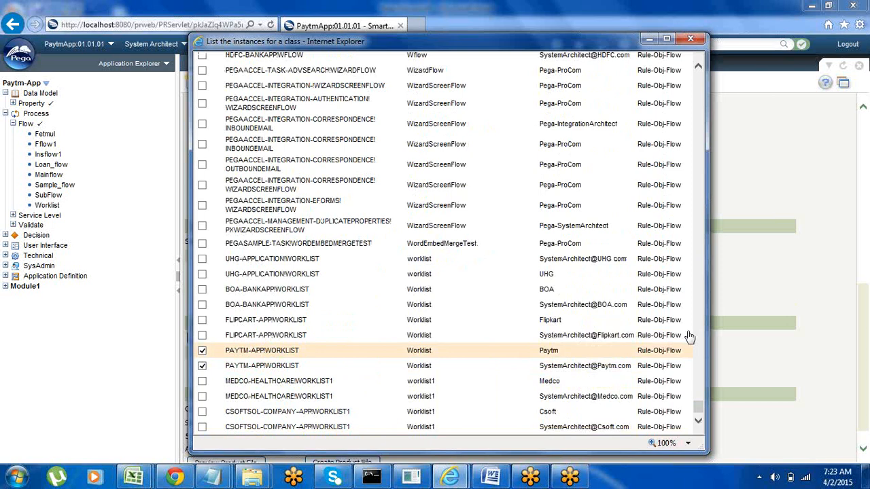
- Add the marked Rule-Obj-Flow instances to the product's individual instances and review the list down to the file details
{"action": "left_click_drag", "start_coordinate": [700, 410], "coordinate": [715, 57]}
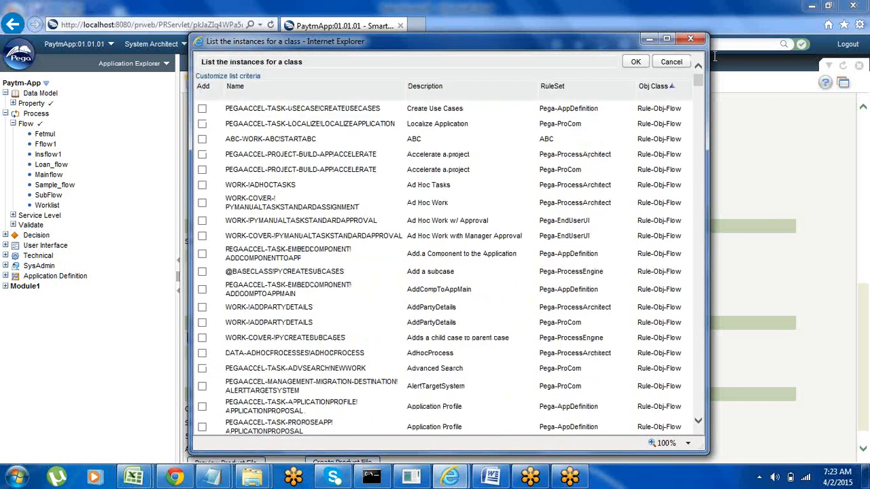
{"action": "left_click", "coordinate": [635, 62]}
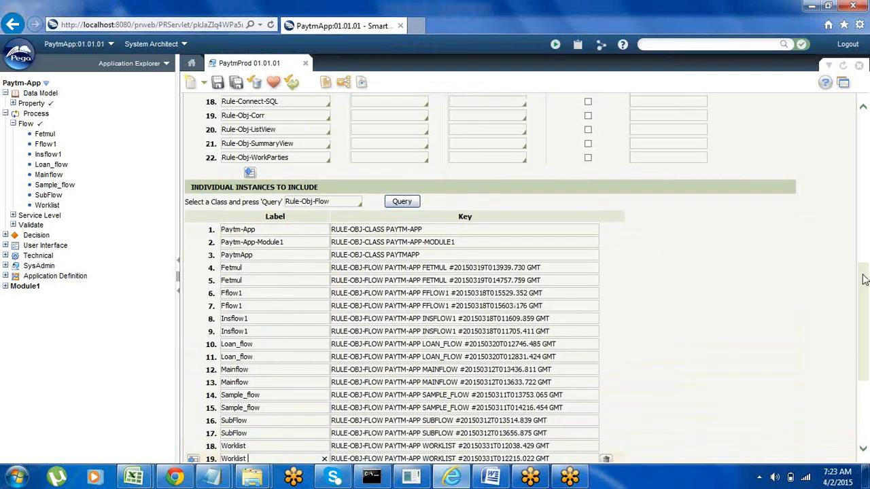
{"action": "left_click_drag", "start_coordinate": [864, 279], "coordinate": [867, 331]}
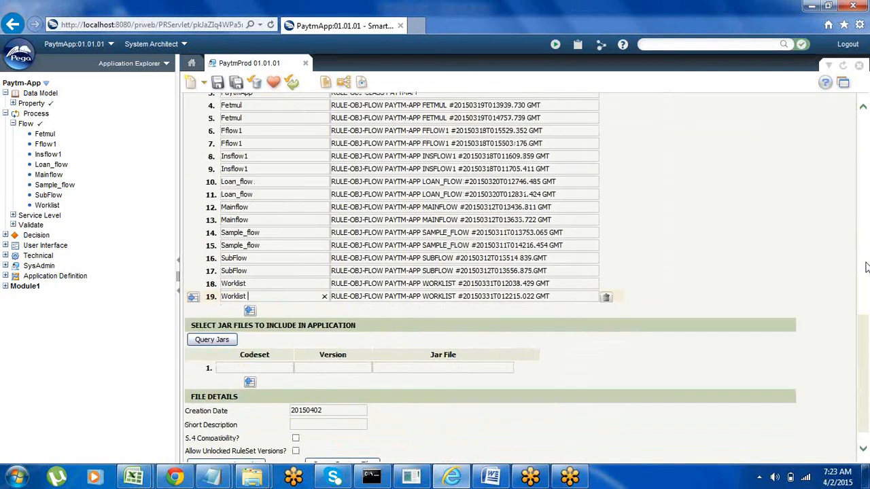
- Expand the Decision category of Paytm-App and its Decision Table rules in the Application Explorer
{"action": "left_click_drag", "start_coordinate": [865, 372], "coordinate": [865, 312]}
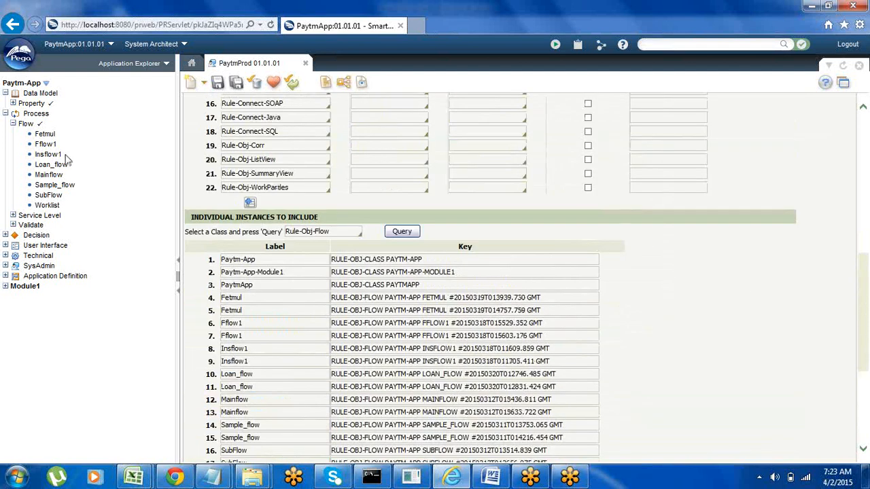
{"action": "left_click", "coordinate": [6, 235]}
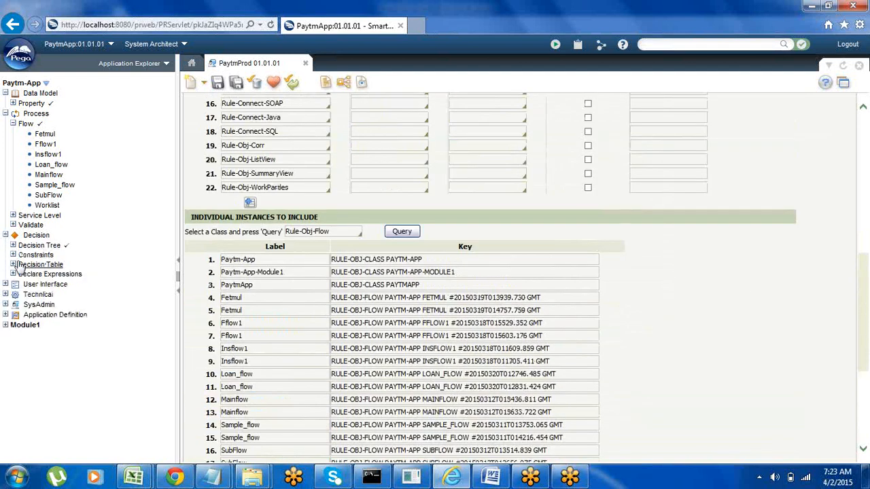
{"action": "left_click", "coordinate": [13, 264]}
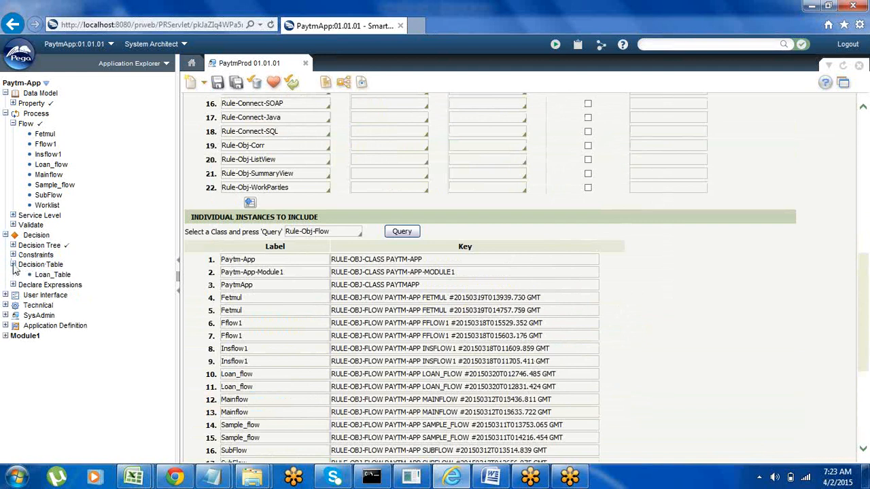
- Set the class for individual instances to Rule-Declare-DecisionTable and query its instances
{"action": "left_click", "coordinate": [342, 227]}
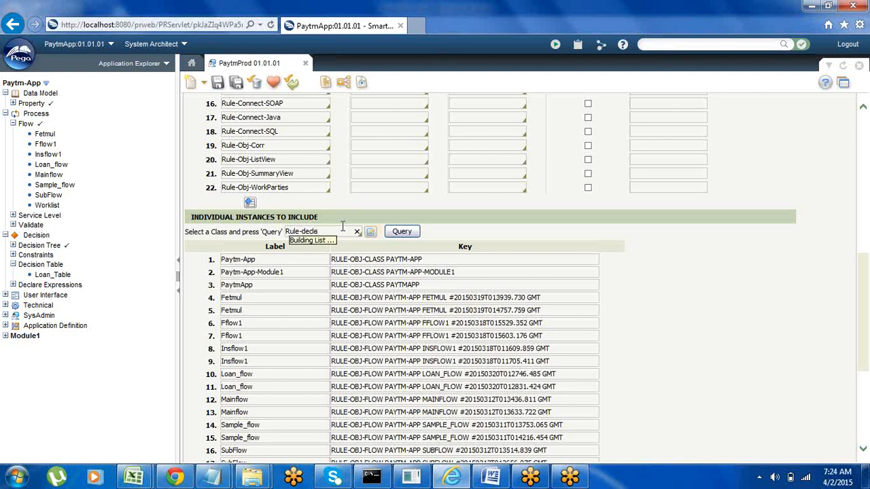
{"action": "key", "text": "Down"}
{"action": "key", "text": "Down"}
{"action": "key", "text": "Down"}
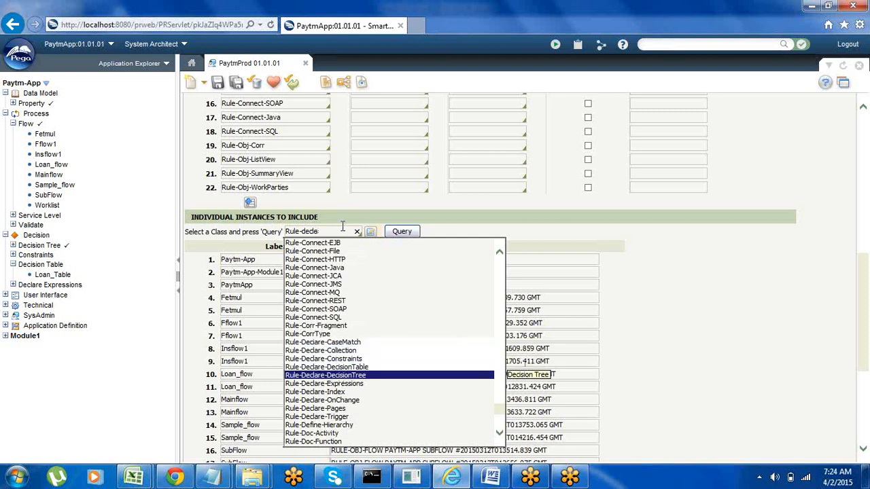
{"action": "key", "text": "Return"}
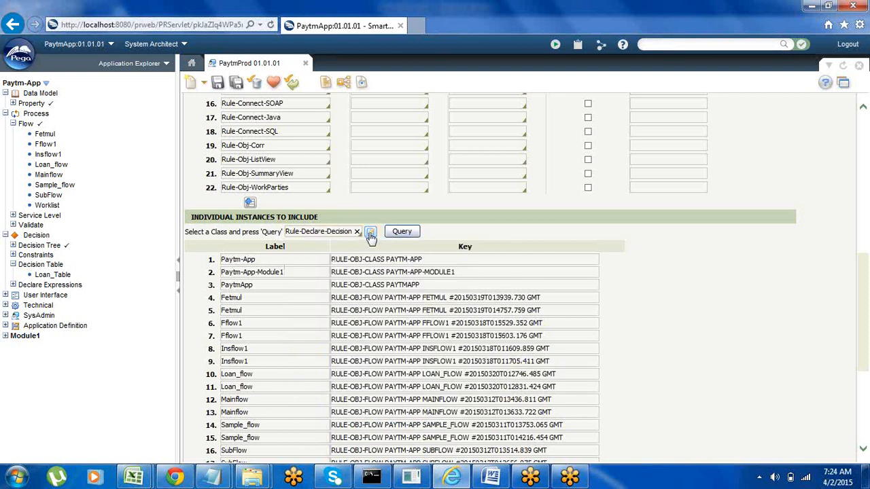
{"action": "left_click", "coordinate": [402, 233]}
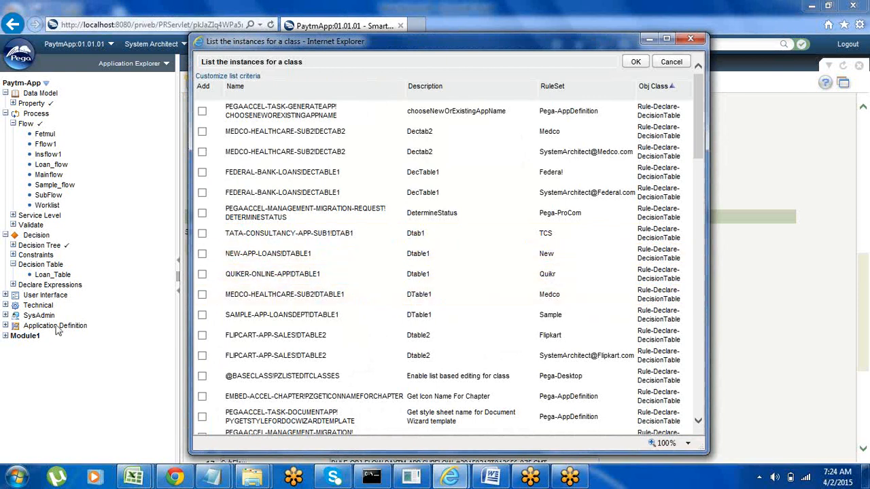
- Check the Decision rules of Module1 in the Application Explorer, then return to the decision table instance list
{"action": "left_click", "coordinate": [4, 337]}
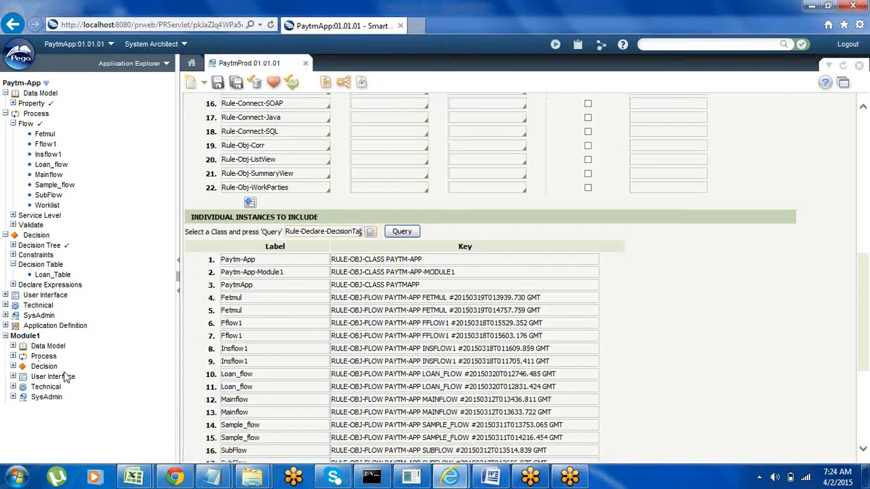
{"action": "left_click", "coordinate": [13, 366]}
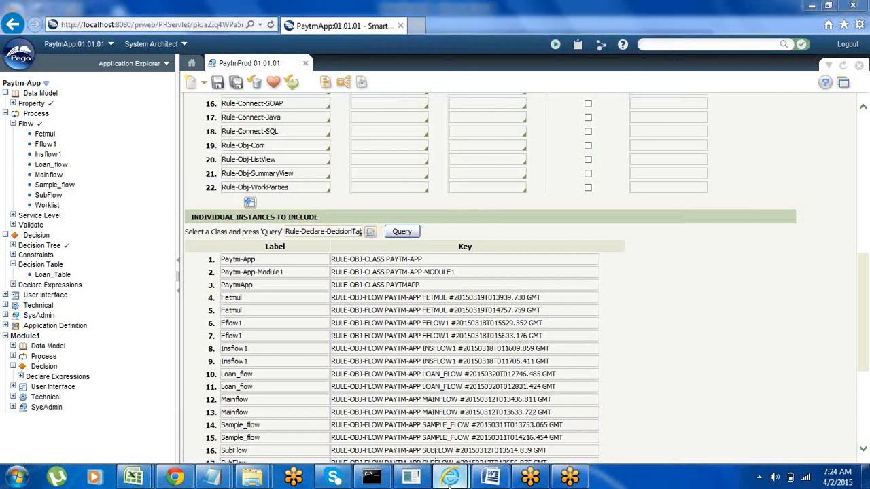
{"action": "mouse_move", "coordinate": [450, 478]}
{"action": "left_click", "coordinate": [499, 418]}
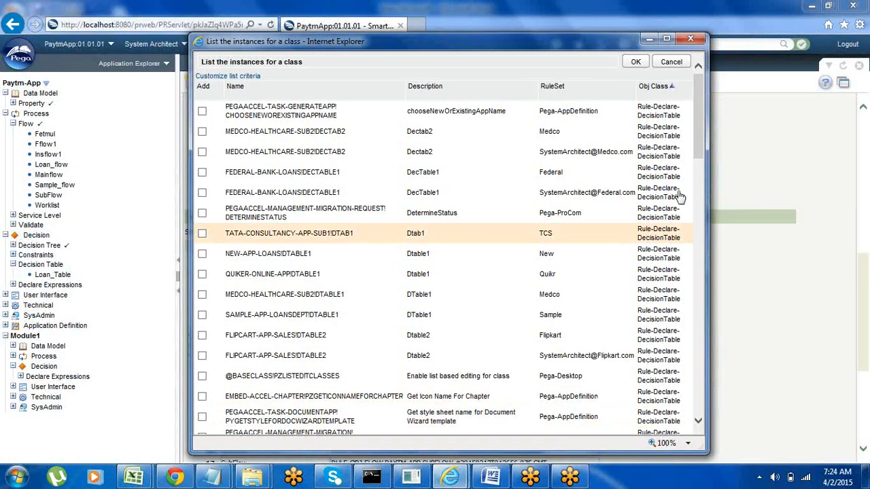
- Mark the PAYTM-APP Loan_Table decision table and add it to the product's individual instances
{"action": "left_click_drag", "start_coordinate": [700, 139], "coordinate": [748, 236]}
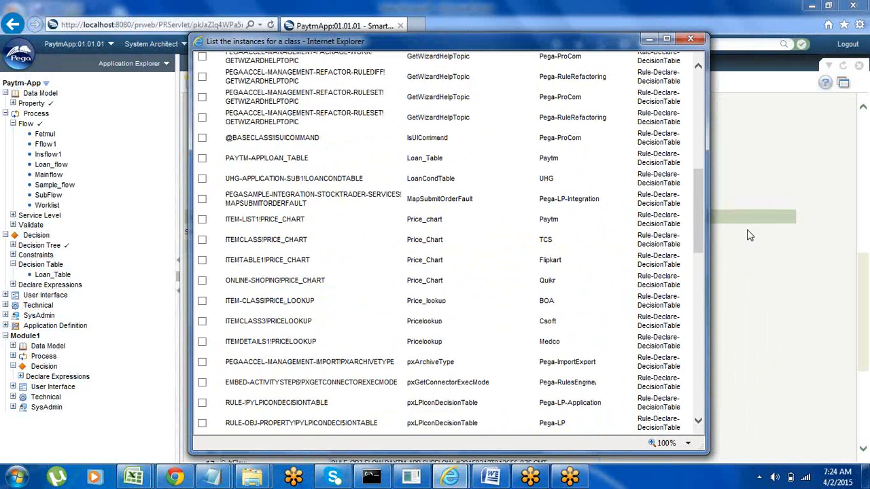
{"action": "left_click", "coordinate": [203, 159]}
{"action": "scroll", "coordinate": [701, 100], "scroll_direction": "up", "scroll_amount": 2}
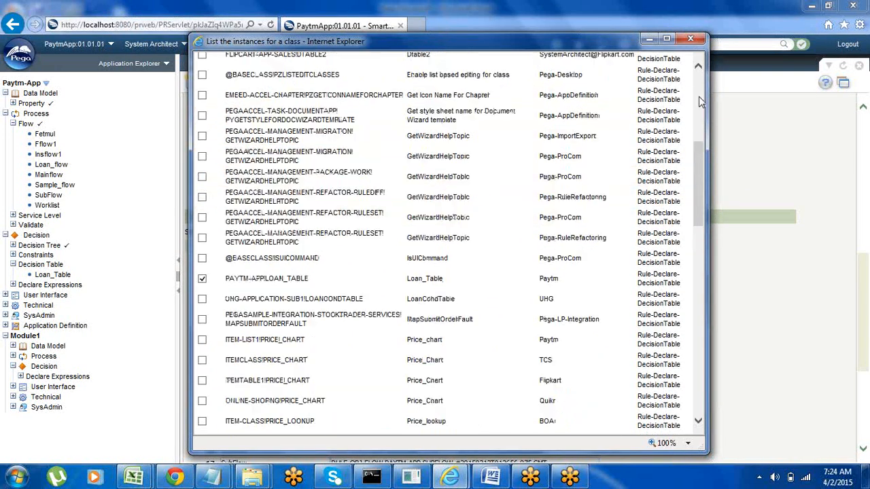
{"action": "scroll", "coordinate": [701, 101], "scroll_direction": "up", "scroll_amount": 3}
{"action": "scroll", "coordinate": [701, 80], "scroll_direction": "up", "scroll_amount": 2}
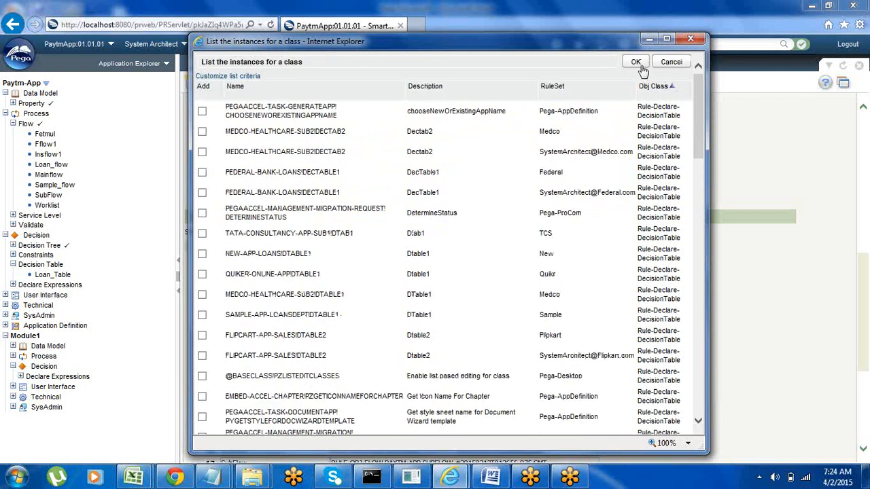
{"action": "left_click", "coordinate": [636, 62]}
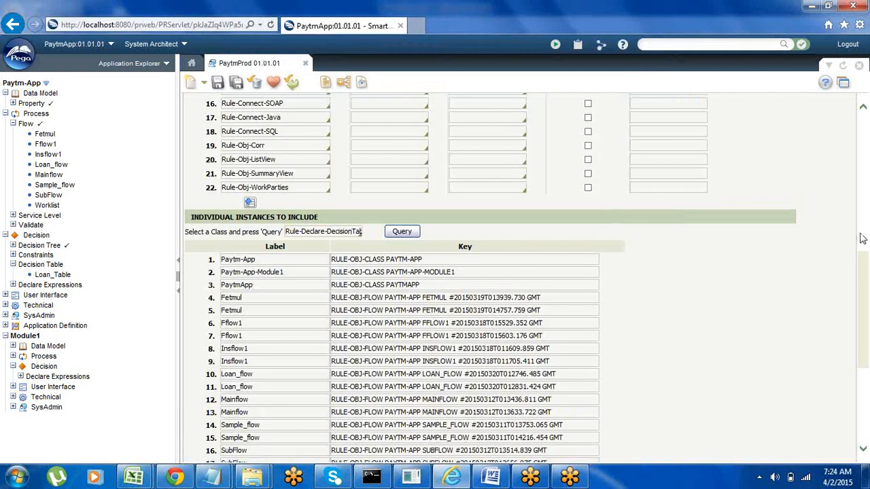
- Review the product's individual instances, applications, rulesets and class instances, including the Rule-Obj-Class and Rule-Obj-Property entries
{"action": "scroll", "coordinate": [863, 277], "scroll_direction": "down", "scroll_amount": 1}
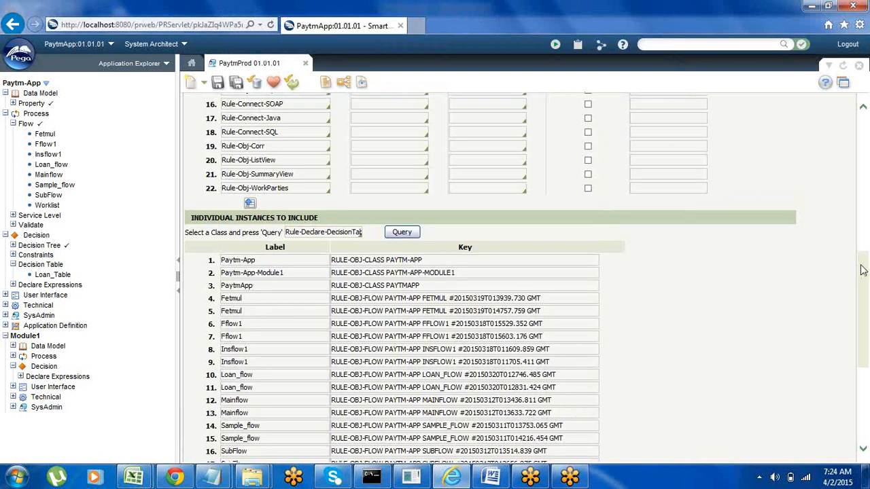
{"action": "left_click_drag", "start_coordinate": [863, 277], "coordinate": [863, 357]}
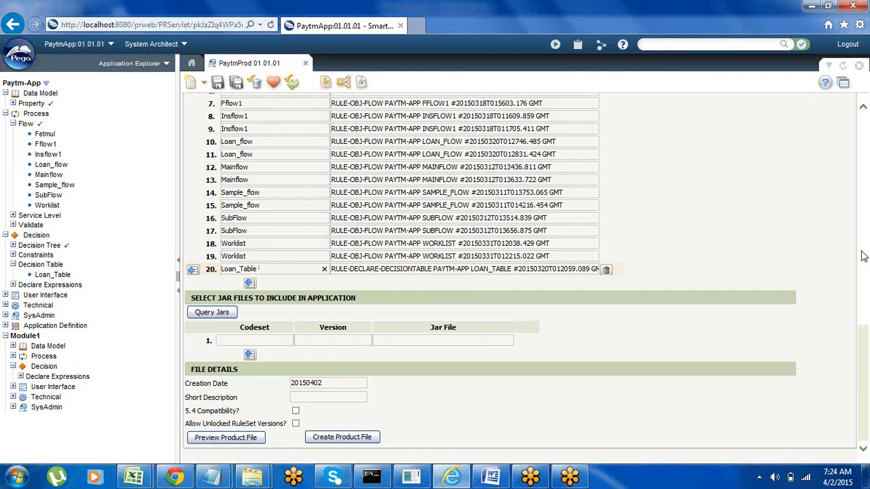
{"action": "scroll", "coordinate": [863, 256], "scroll_direction": "up", "scroll_amount": 10}
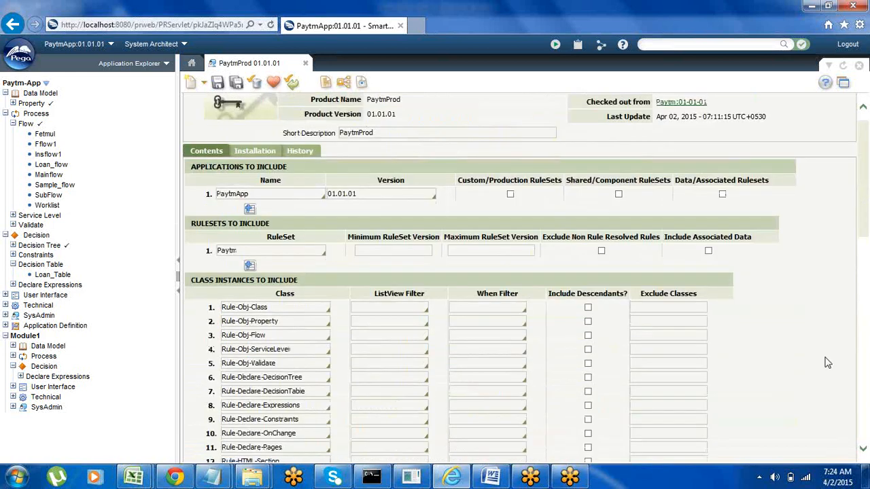
{"action": "left_click_drag", "start_coordinate": [863, 187], "coordinate": [866, 427]}
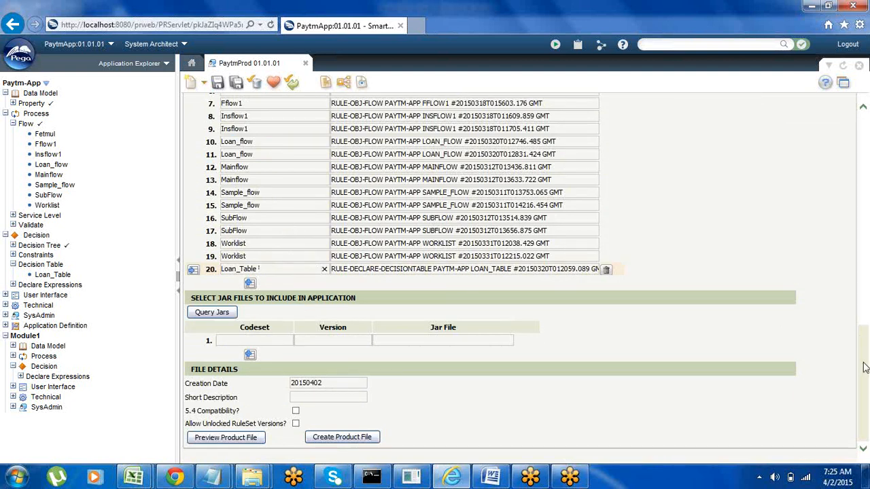
{"action": "left_click_drag", "start_coordinate": [864, 367], "coordinate": [858, 208]}
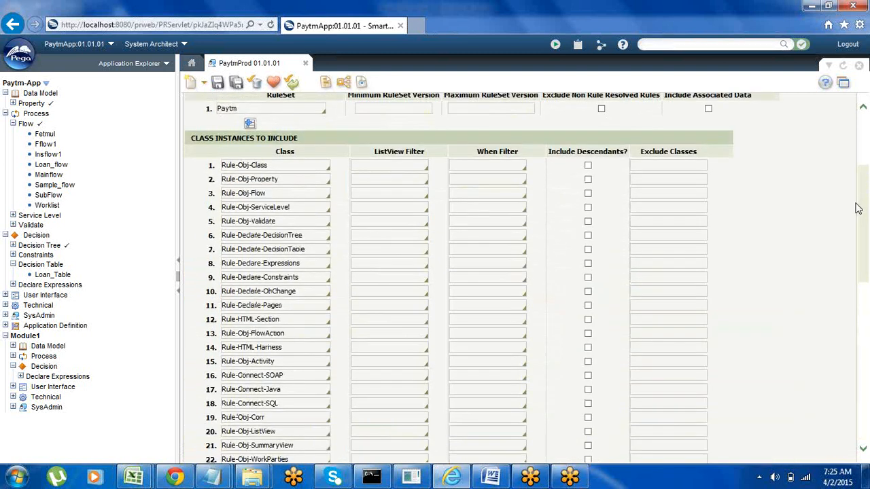
{"action": "left_click", "coordinate": [258, 165]}
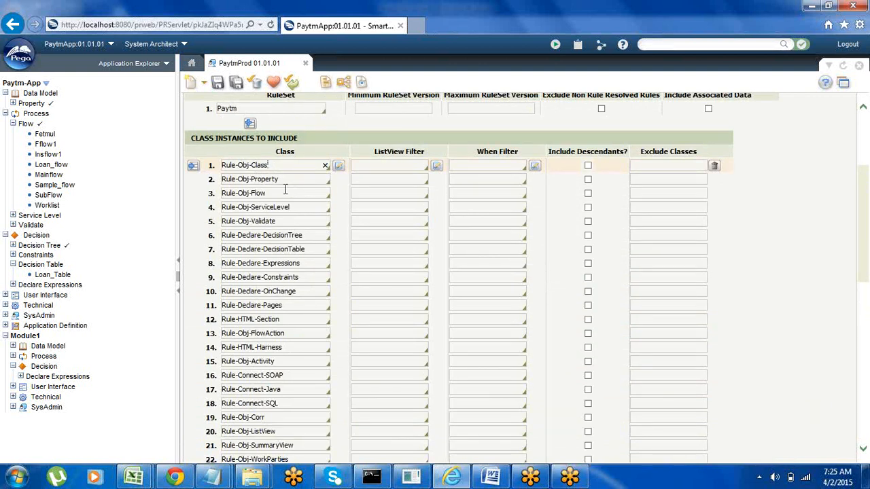
{"action": "left_click", "coordinate": [282, 179]}
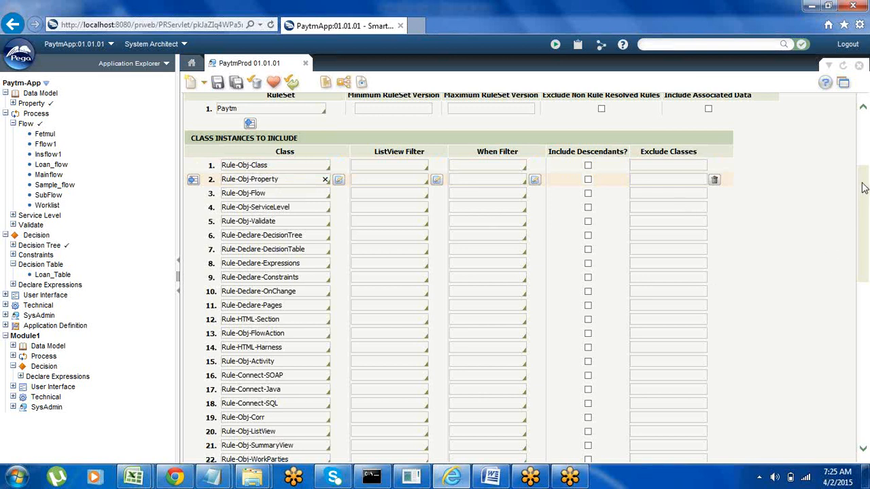
- Query the jar files available for the application and close the list without selecting any
{"action": "left_click_drag", "start_coordinate": [857, 184], "coordinate": [868, 384]}
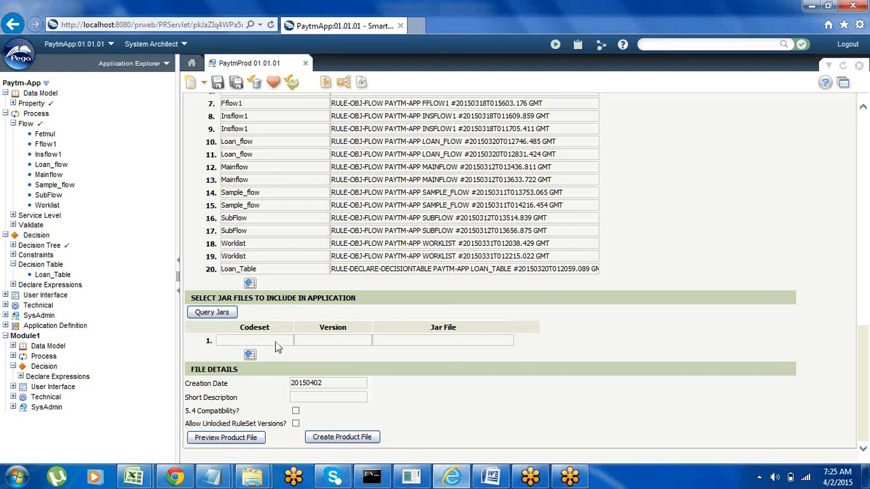
{"action": "left_click", "coordinate": [210, 314]}
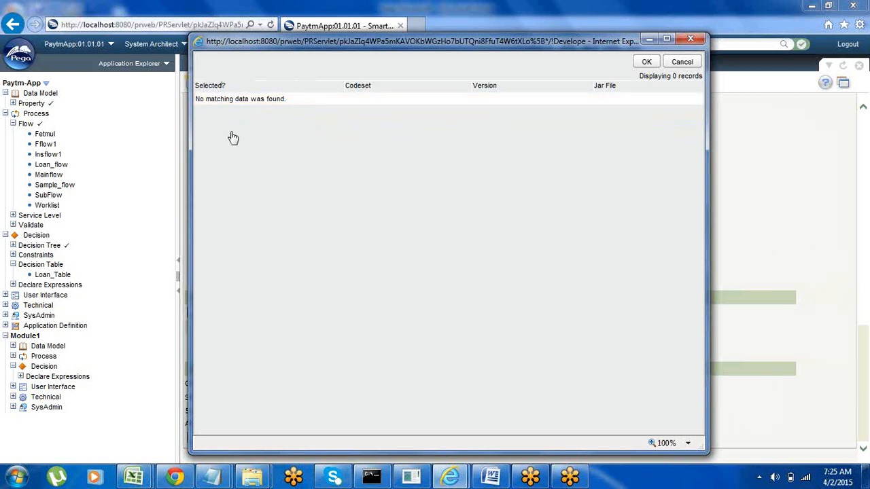
{"action": "left_click", "coordinate": [692, 40]}
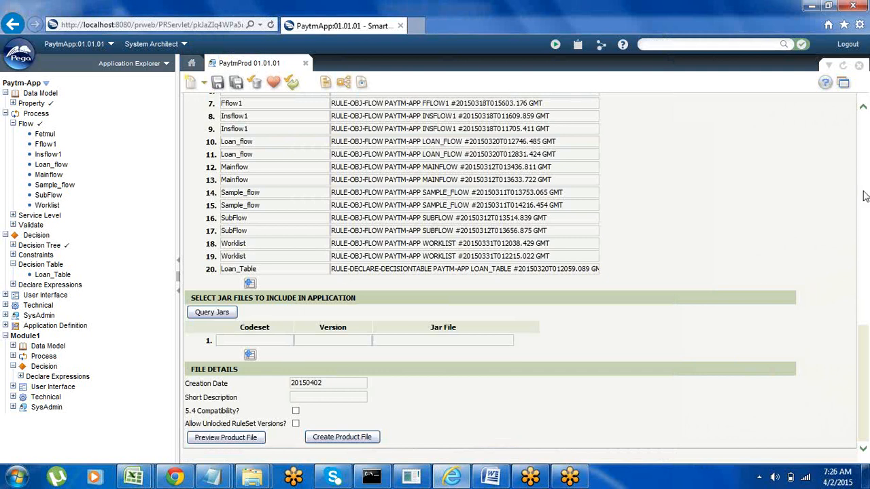
- Allow unlocked RuleSet versions in the file details and save the product rule
{"action": "scroll", "coordinate": [865, 196], "scroll_direction": "up", "scroll_amount": 15}
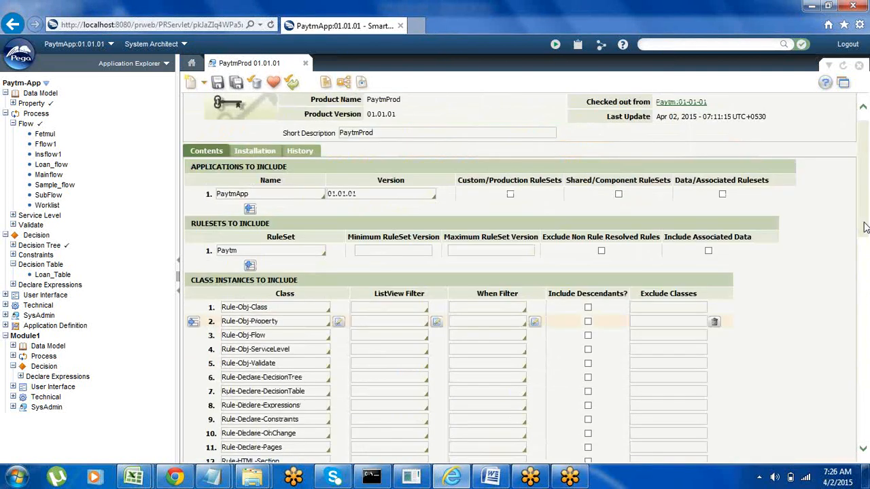
{"action": "left_click_drag", "start_coordinate": [865, 227], "coordinate": [864, 436]}
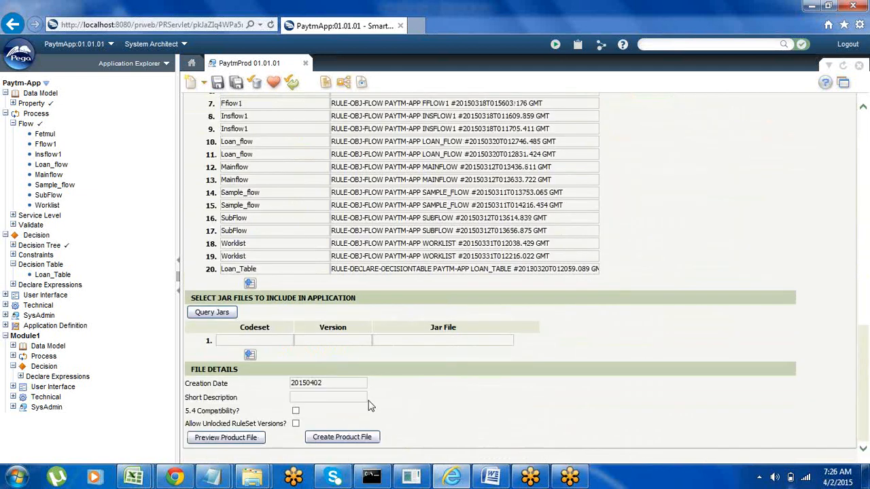
{"action": "left_click", "coordinate": [296, 424]}
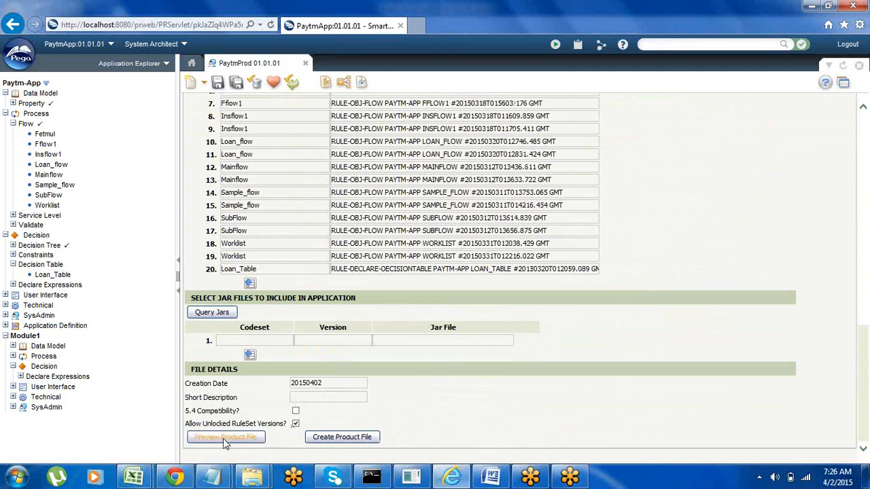
{"action": "left_click", "coordinate": [218, 83]}
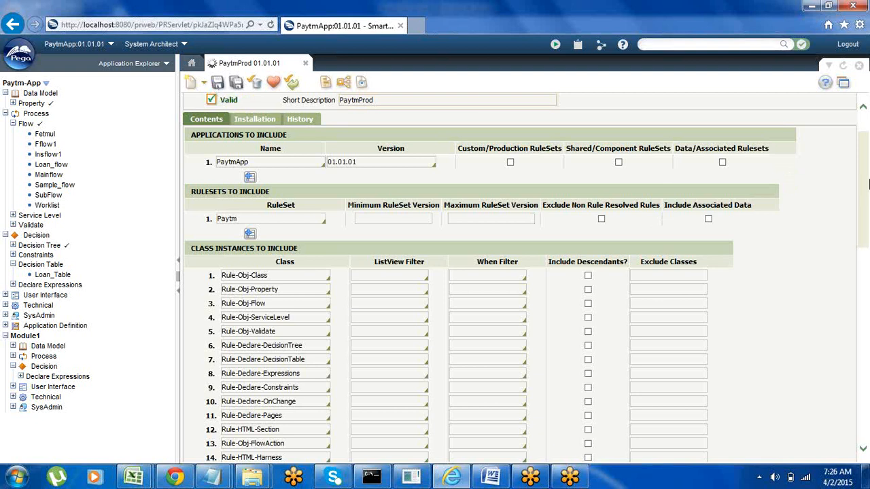
- Create the product file on the server under the name Paytmprod and minimize the progress window
{"action": "left_click_drag", "start_coordinate": [865, 182], "coordinate": [867, 428]}
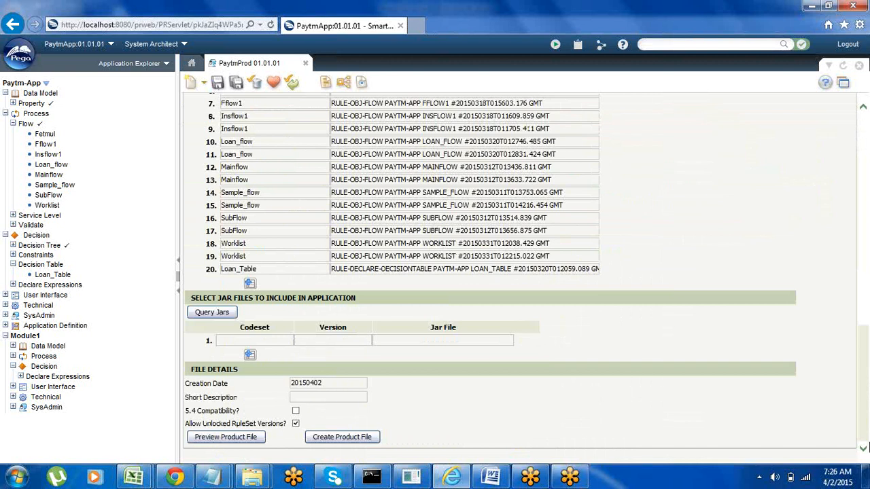
{"action": "left_click", "coordinate": [325, 439]}
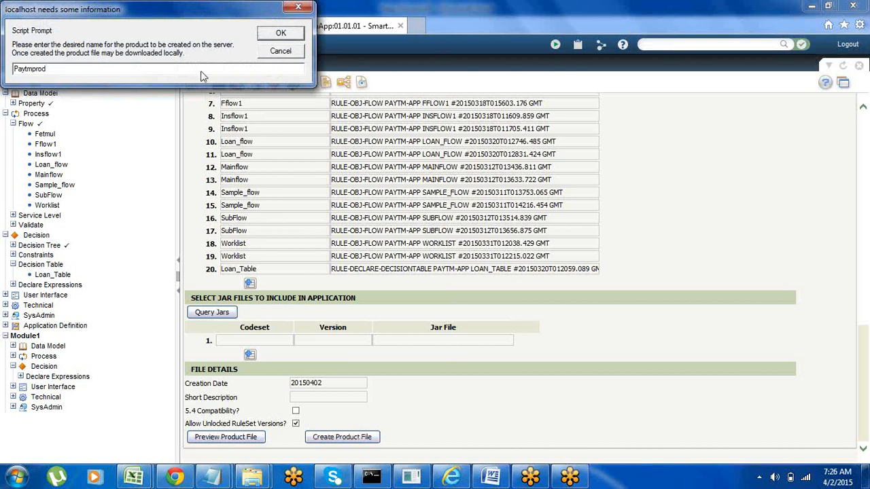
{"action": "left_click", "coordinate": [284, 35]}
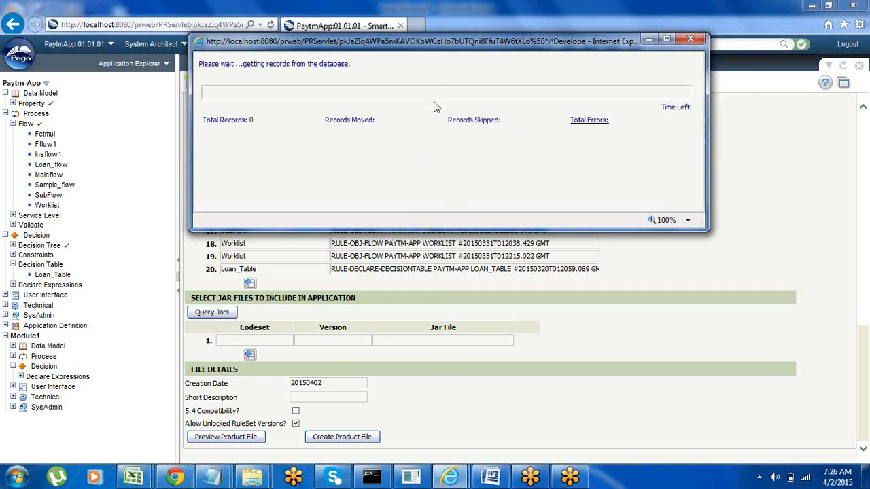
{"action": "left_click", "coordinate": [648, 41]}
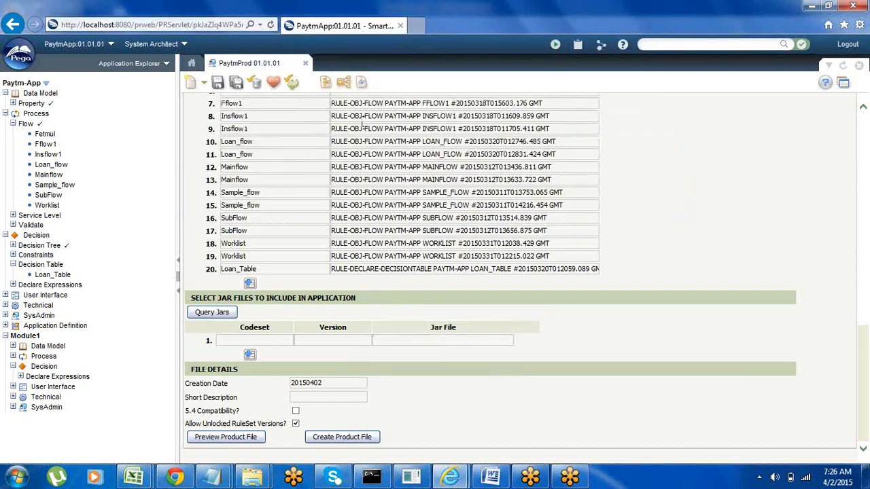
- Open the Export page of the application distribution tools
{"action": "left_click", "coordinate": [20, 60]}
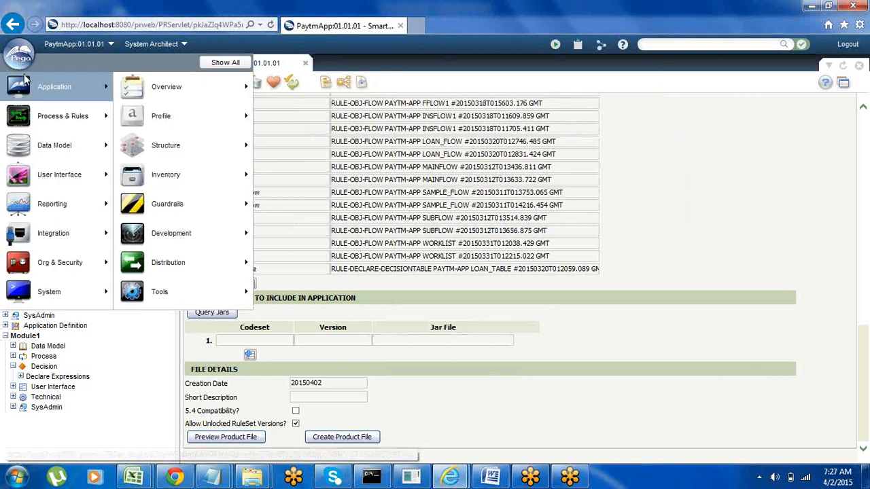
{"action": "mouse_move", "coordinate": [123, 84]}
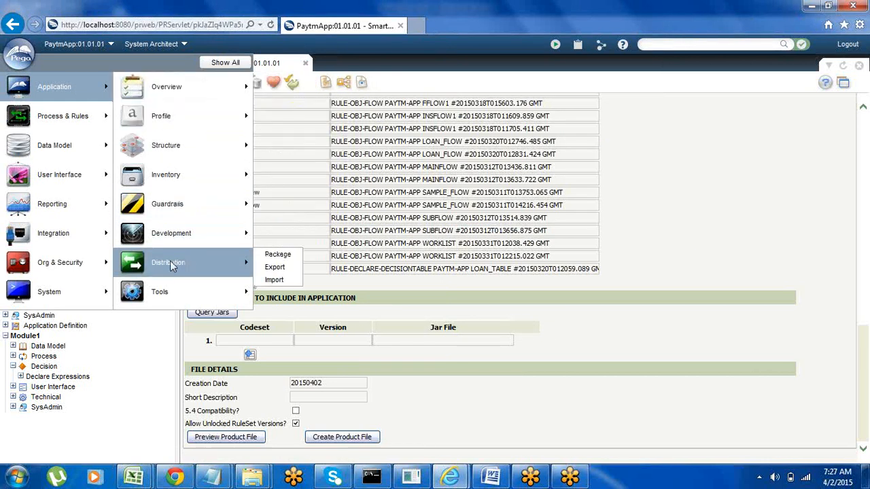
{"action": "left_click", "coordinate": [275, 267]}
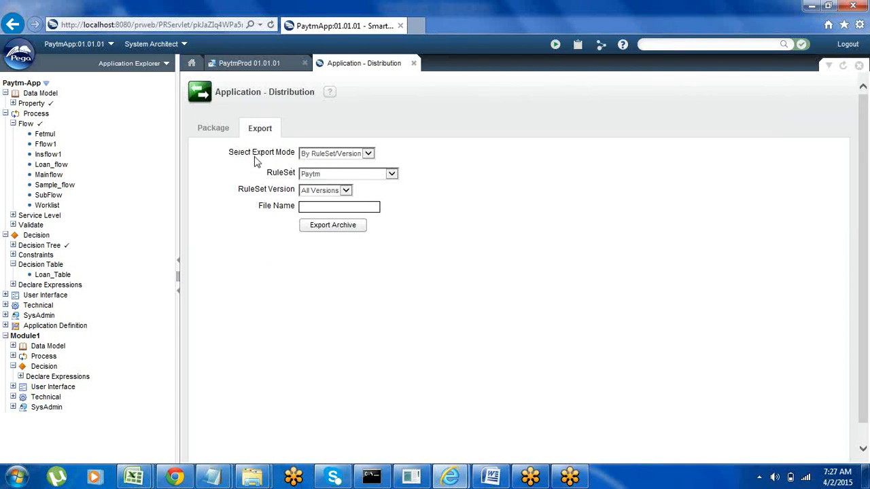
- Set the export mode to By Product and look through the available RuleSets without changing the Paytm selection
{"action": "left_click", "coordinate": [367, 154]}
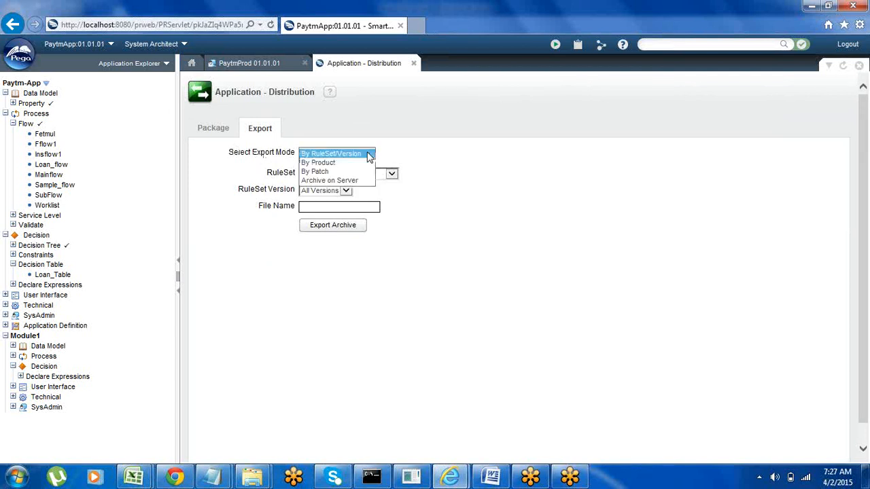
{"action": "left_click", "coordinate": [329, 164]}
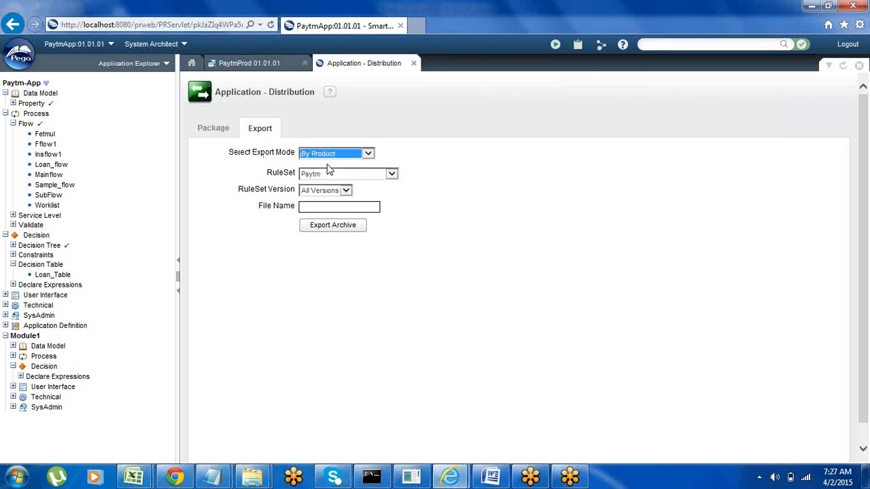
{"action": "left_click", "coordinate": [427, 152]}
{"action": "left_click", "coordinate": [391, 176]}
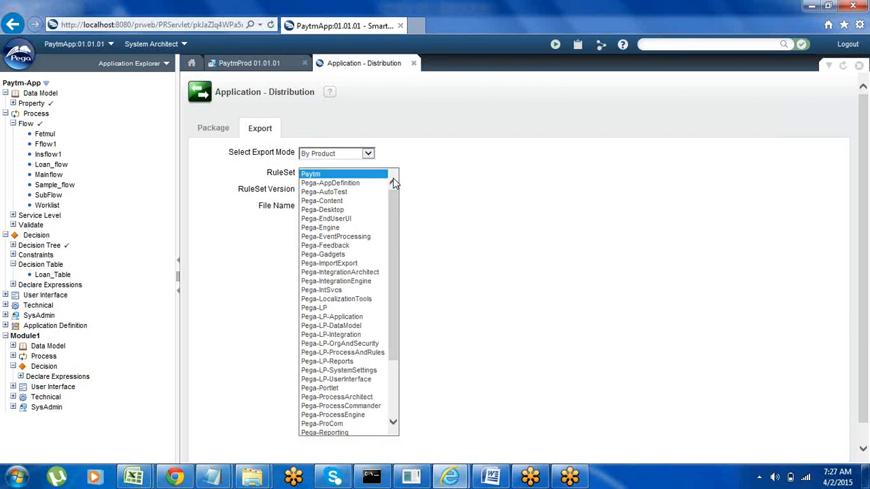
{"action": "left_click", "coordinate": [435, 211]}
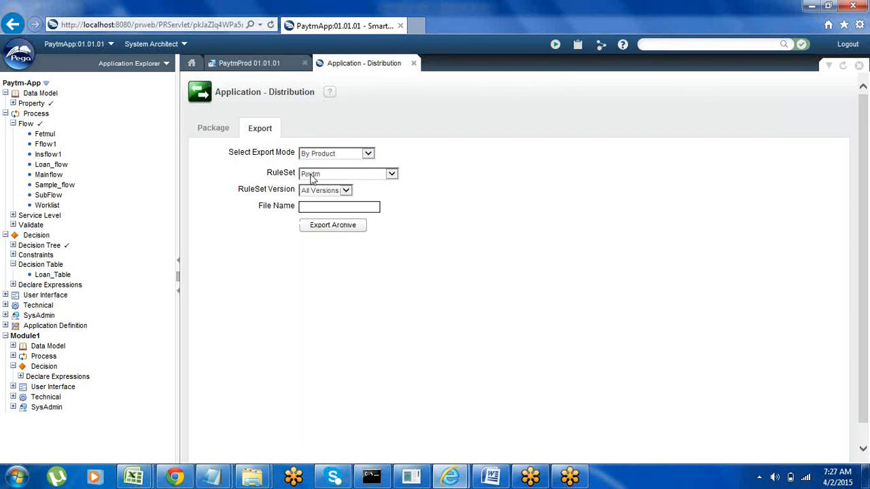
{"action": "left_click", "coordinate": [392, 175]}
{"action": "left_click", "coordinate": [444, 211]}
{"action": "left_click", "coordinate": [322, 207]}
- Bring up the product file progress window, try to recover its unresponsive page, and minimize the window
{"action": "mouse_move", "coordinate": [452, 477]}
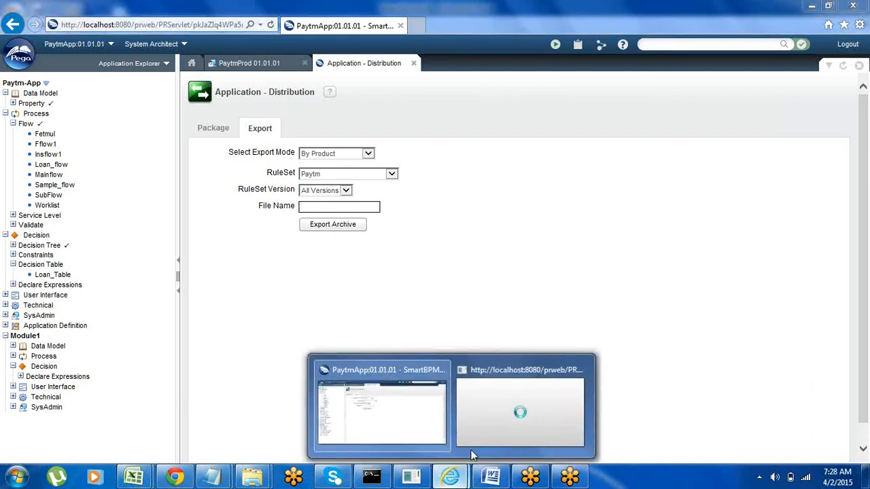
{"action": "left_click", "coordinate": [545, 411]}
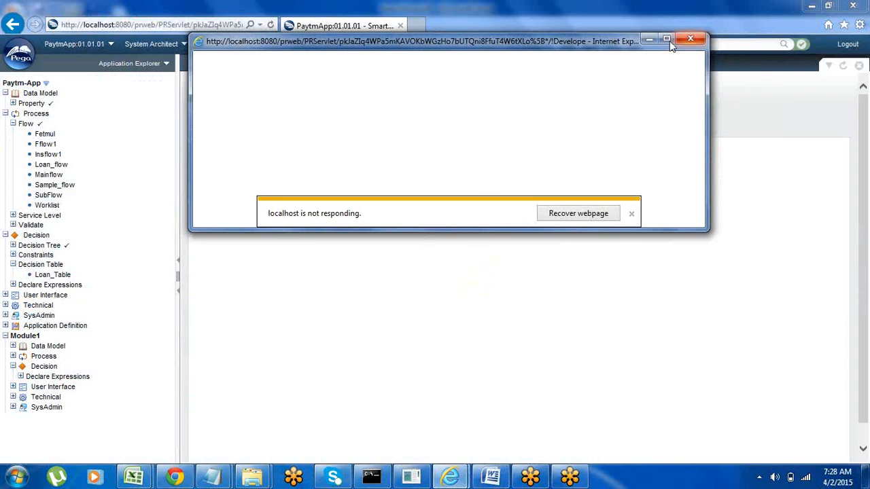
{"action": "left_click", "coordinate": [649, 40]}
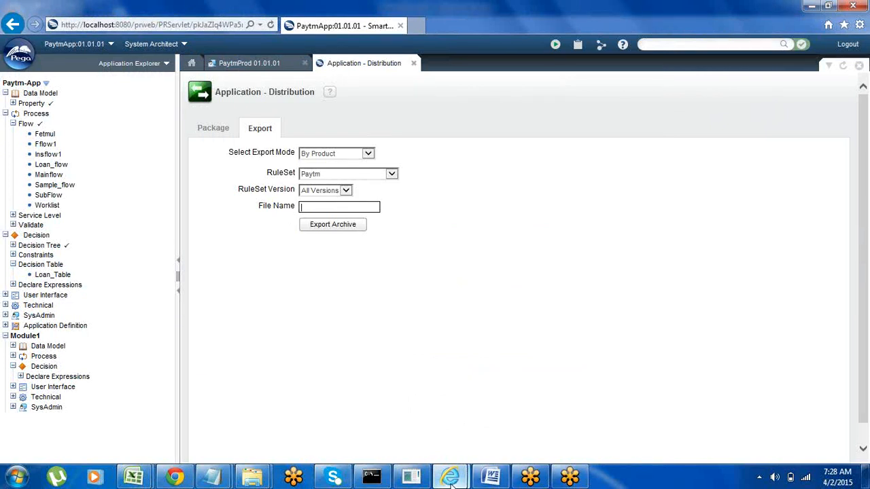
{"action": "mouse_move", "coordinate": [450, 478]}
{"action": "left_click", "coordinate": [543, 394]}
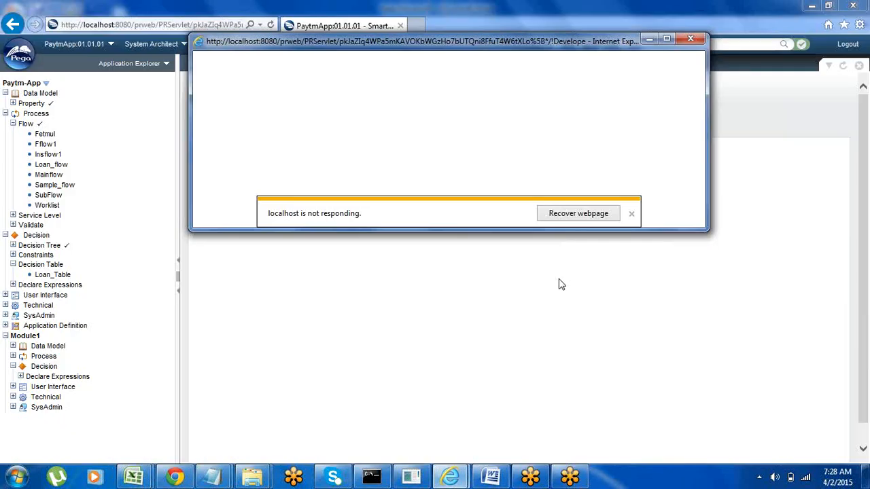
{"action": "left_click", "coordinate": [593, 214]}
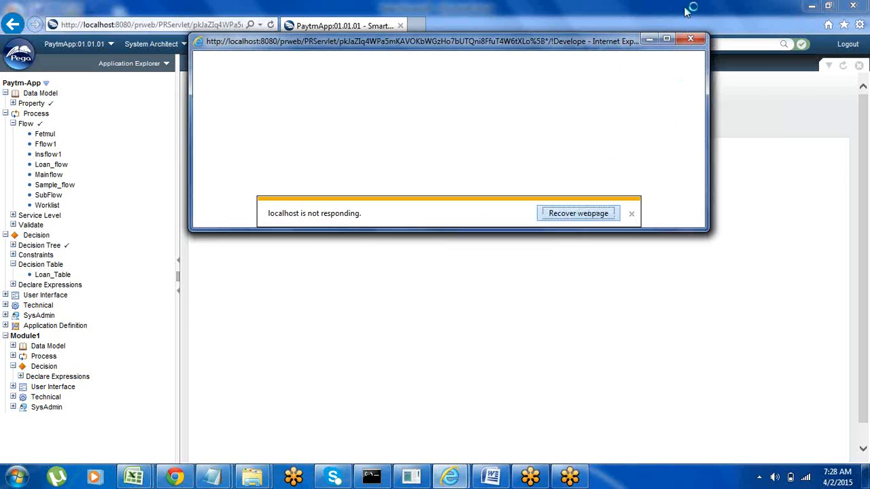
{"action": "left_click", "coordinate": [631, 215]}
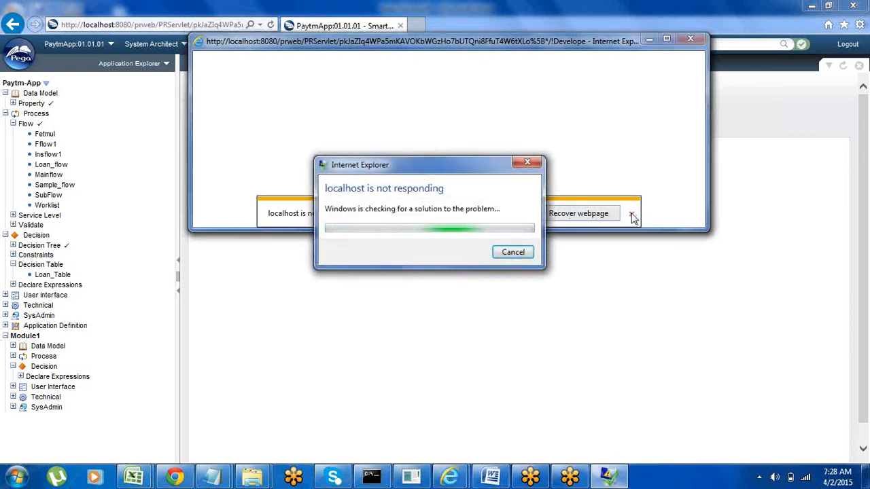
{"action": "left_click", "coordinate": [527, 162]}
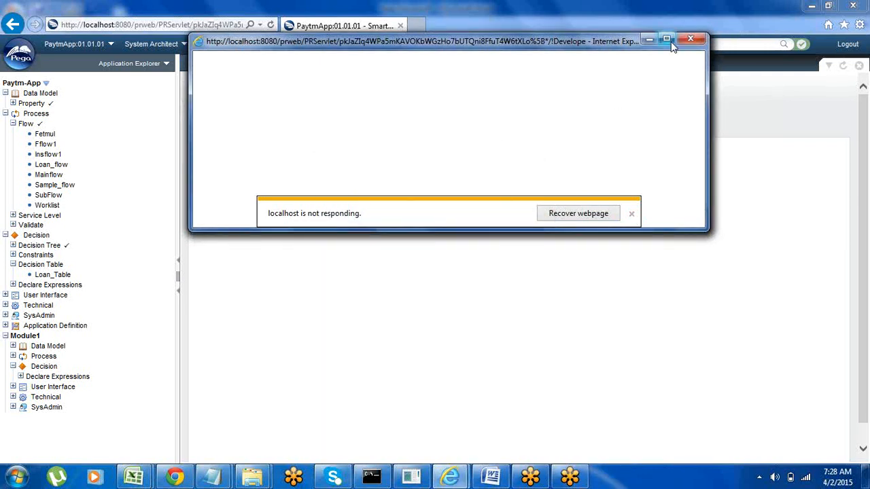
{"action": "left_click", "coordinate": [650, 42]}
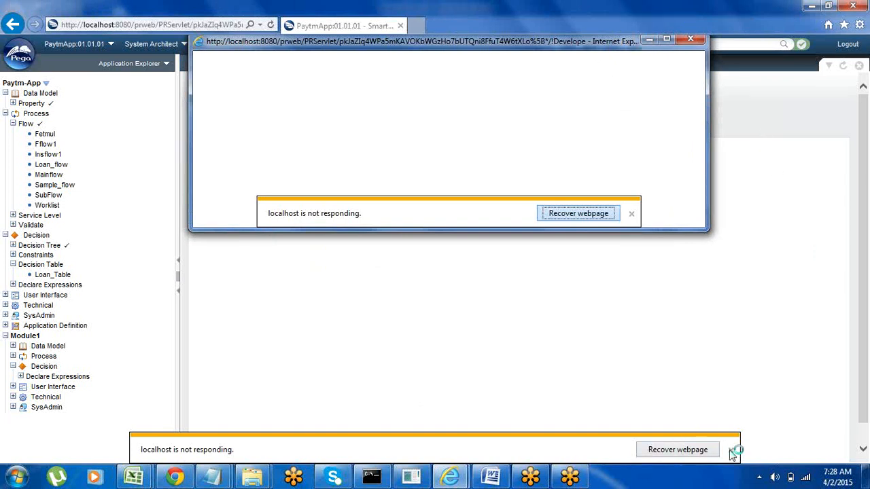
- Close the unresponsive main browser window and check the PRPC 63SP1 application server console
{"action": "left_click", "coordinate": [854, 6]}
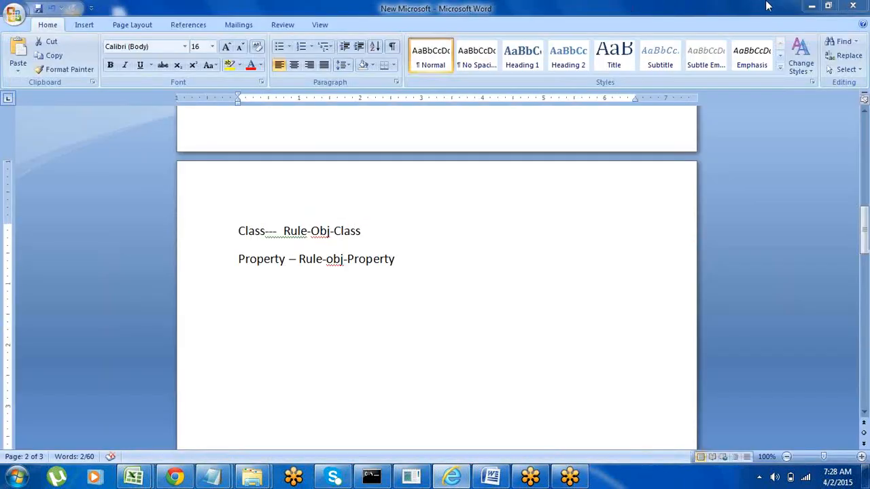
{"action": "left_click", "coordinate": [807, 8]}
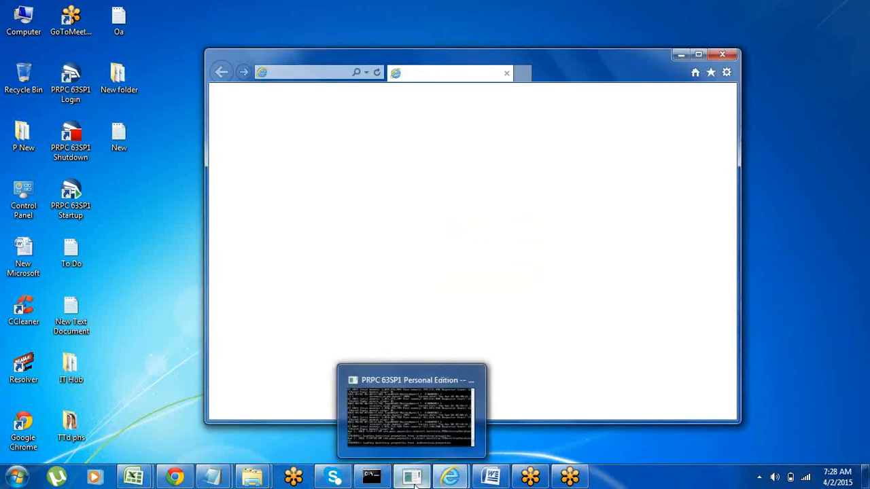
{"action": "left_click", "coordinate": [413, 481]}
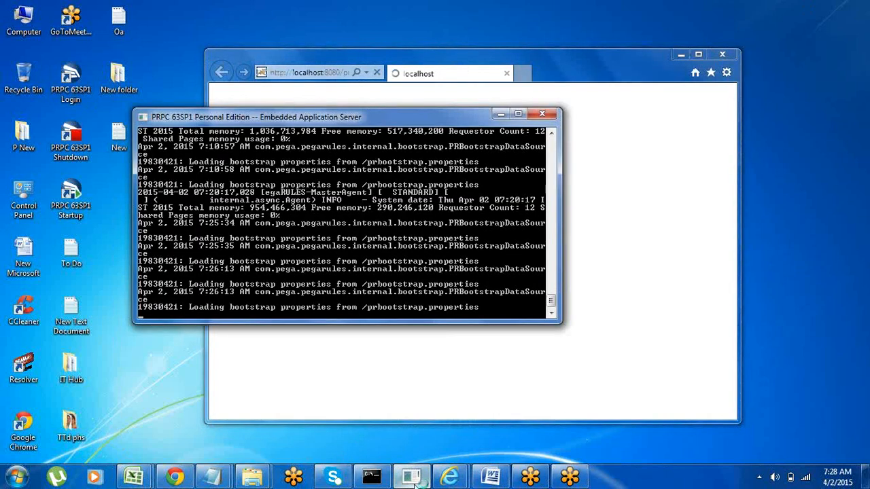
{"action": "left_click", "coordinate": [501, 114]}
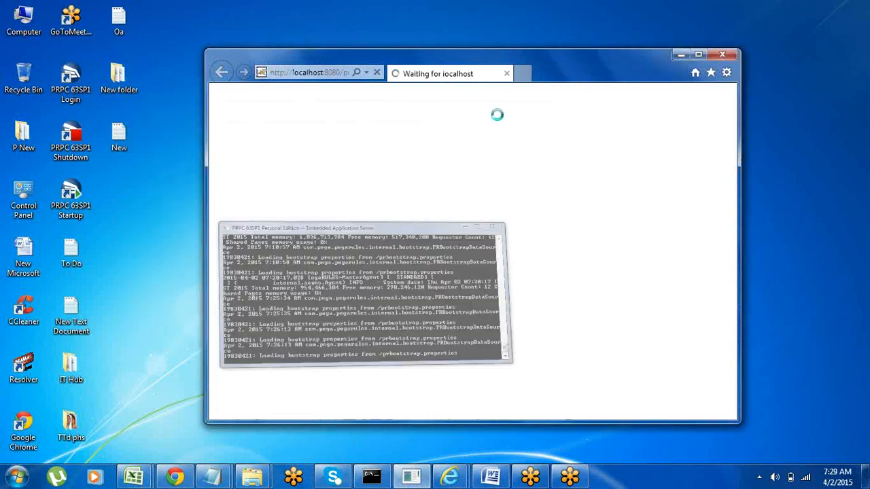
{"action": "left_click", "coordinate": [698, 54]}
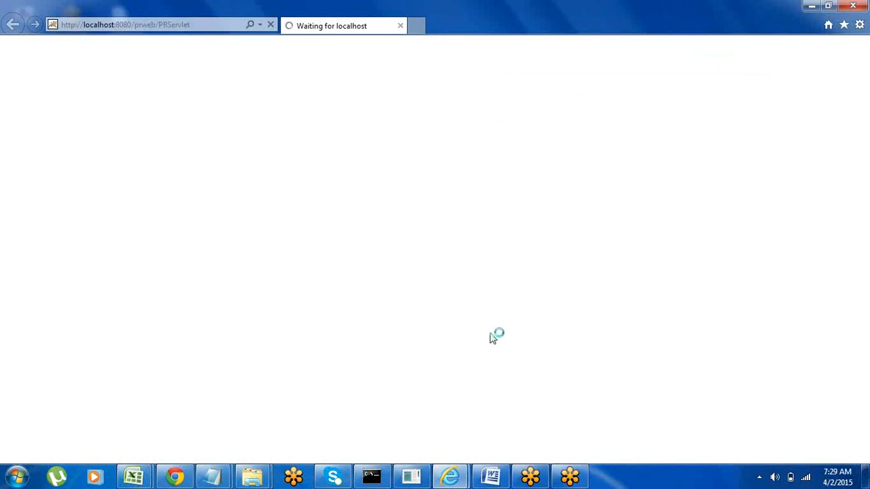
- Close all remaining Internet Explorer windows stuck on localhost
{"action": "mouse_move", "coordinate": [450, 478]}
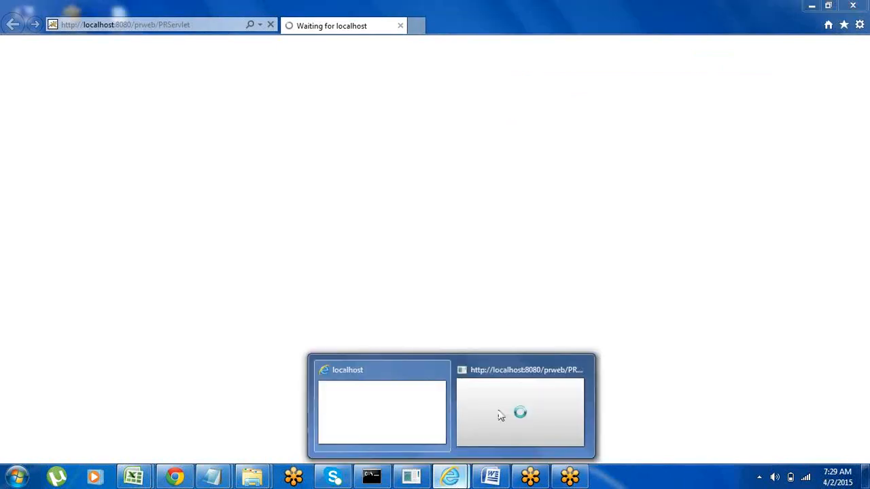
{"action": "mouse_move", "coordinate": [579, 371]}
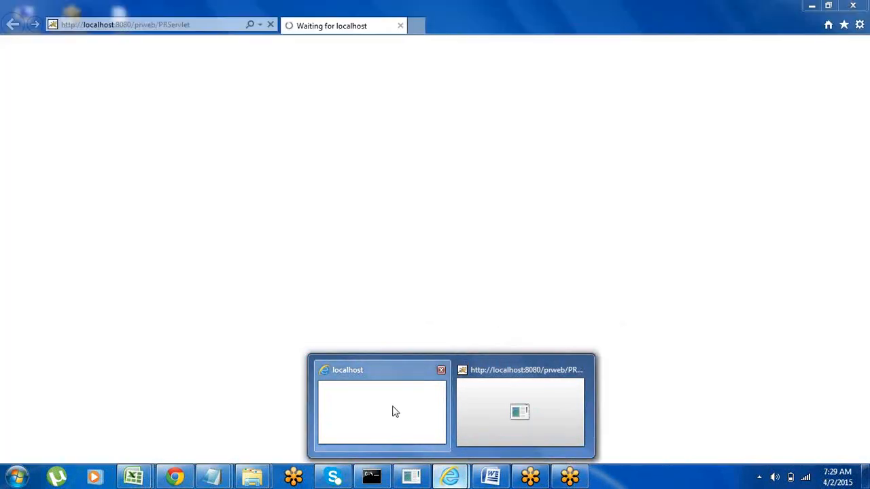
{"action": "left_click", "coordinate": [394, 411]}
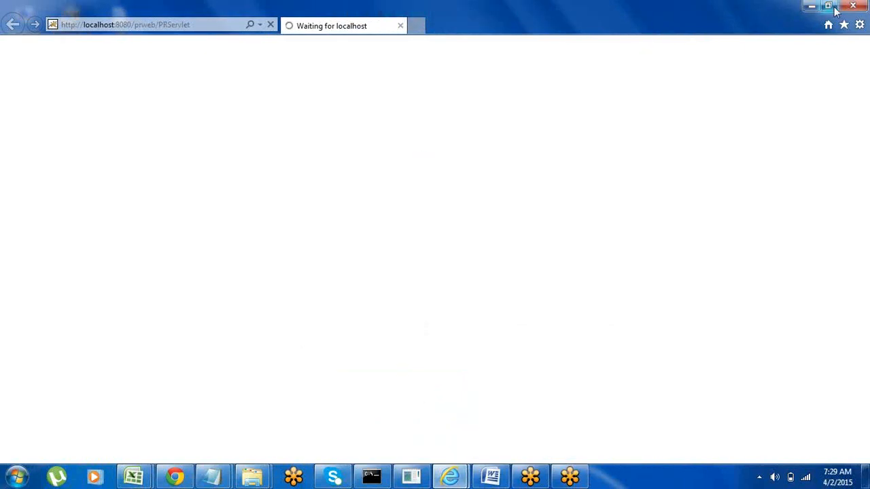
{"action": "left_click", "coordinate": [857, 7]}
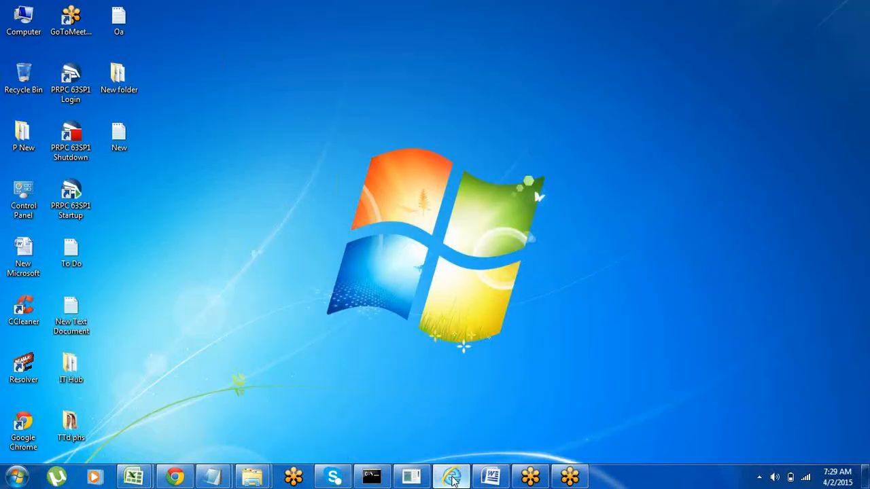
{"action": "right_click", "coordinate": [452, 477]}
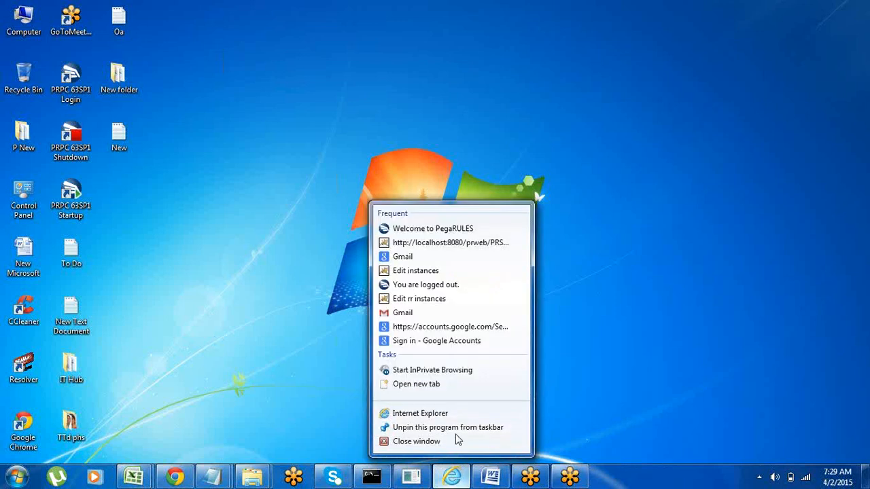
{"action": "left_click", "coordinate": [432, 441]}
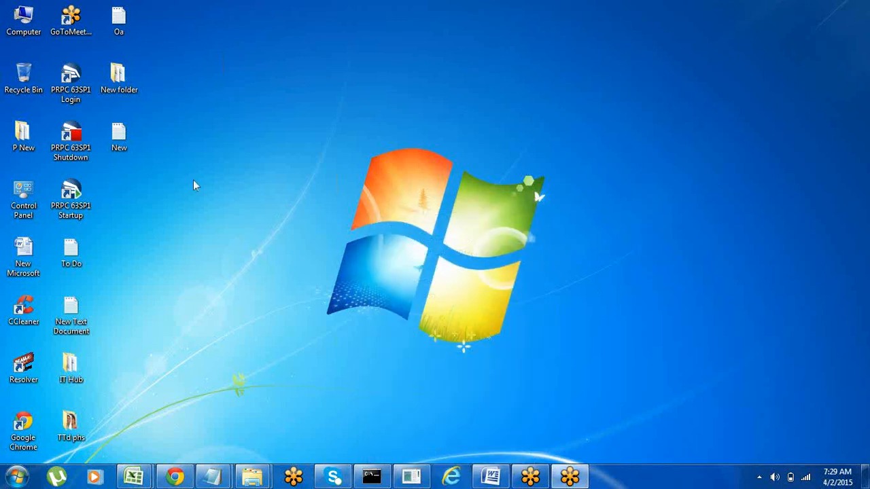
- Open the PRPC 63SP1 login page and log in with the Paytm system architect's user ID and saved password
{"action": "double_click", "coordinate": [71, 80]}
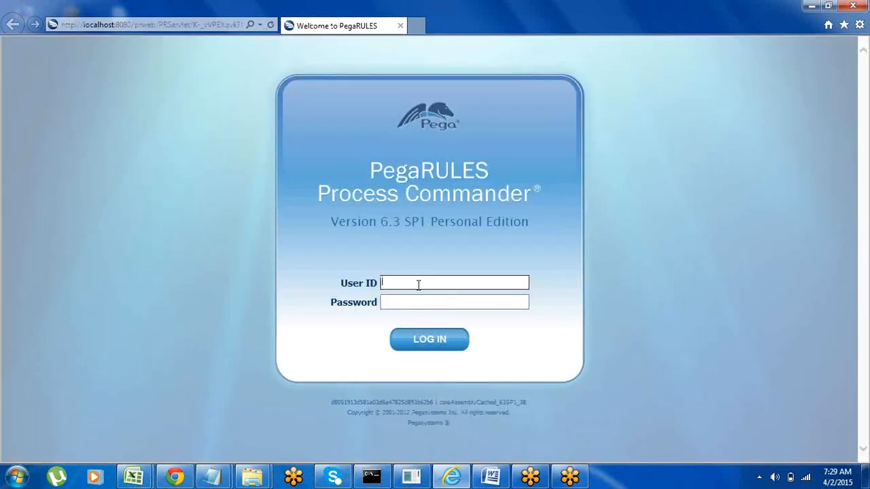
{"action": "left_click", "coordinate": [418, 284]}
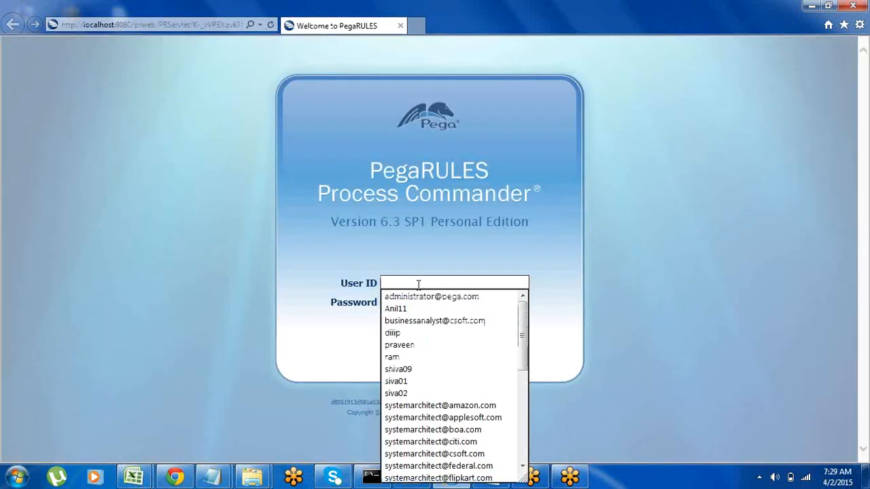
{"action": "type", "text": "sys"}
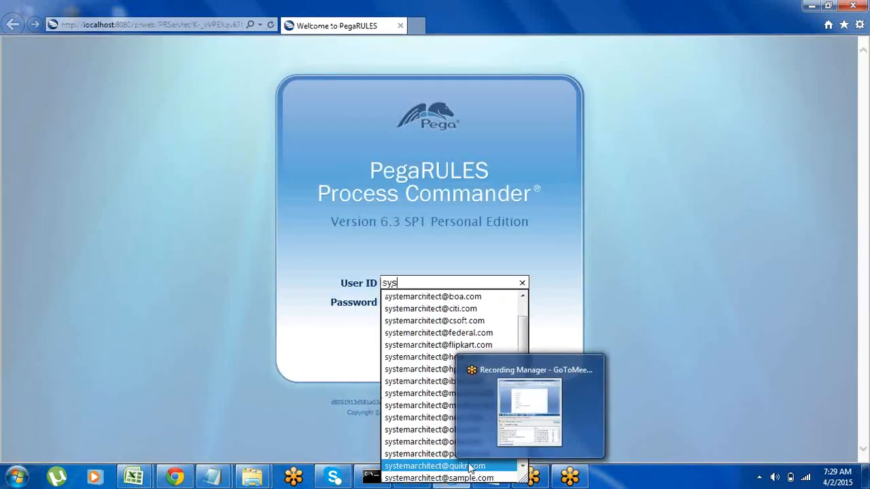
{"action": "left_click", "coordinate": [441, 454]}
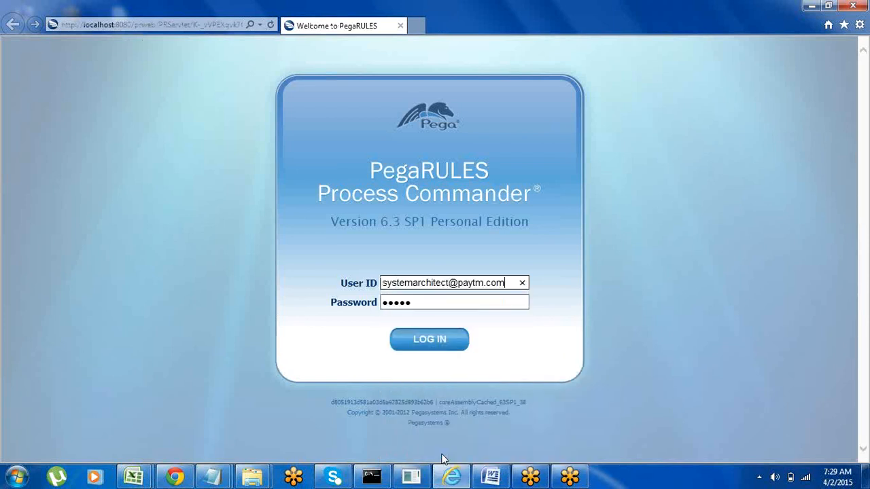
{"action": "left_click", "coordinate": [429, 342]}
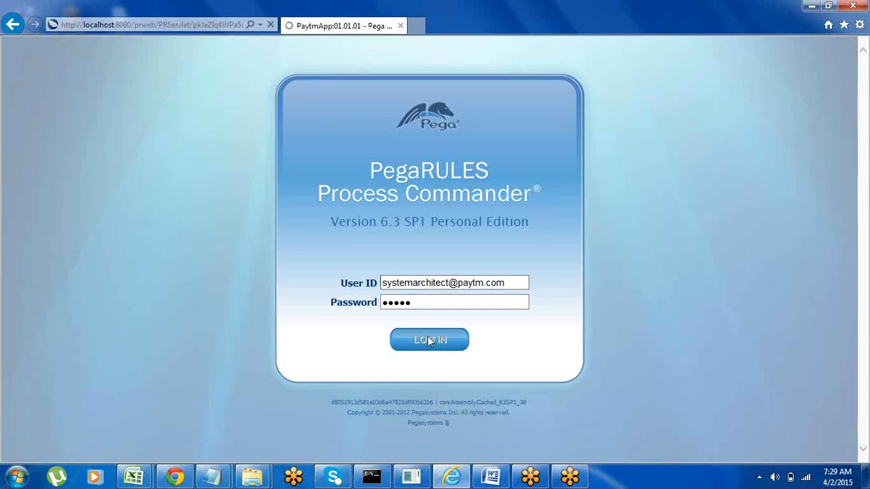
- Switch to the Word notes, add an empty line below the Property entry, and return to the browser
{"action": "left_click", "coordinate": [491, 477]}
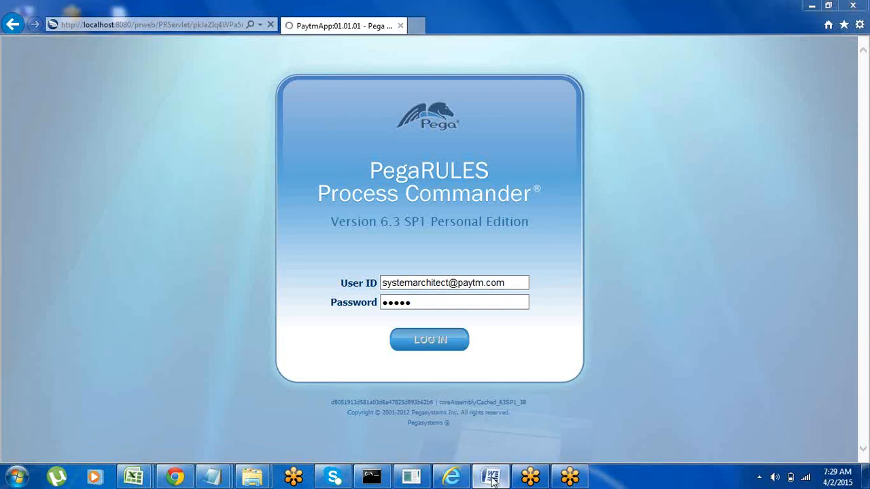
{"action": "left_click", "coordinate": [256, 302]}
{"action": "left_click", "coordinate": [196, 270]}
{"action": "left_click", "coordinate": [332, 286]}
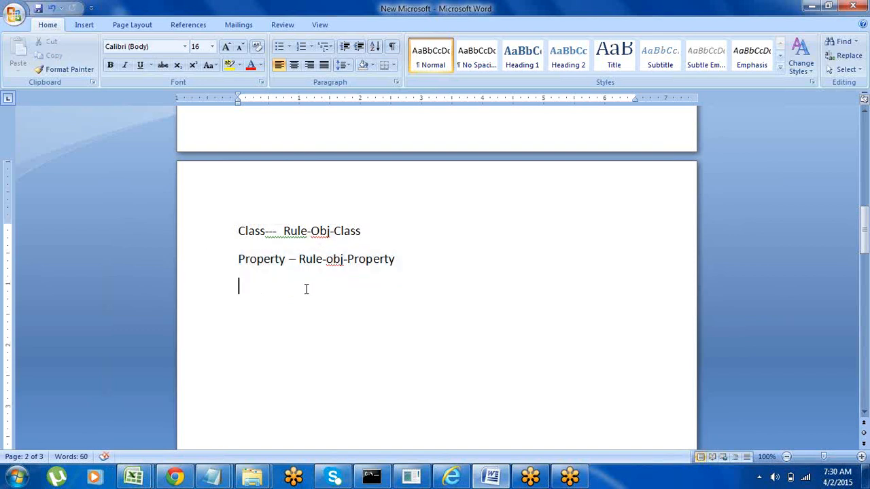
{"action": "key", "text": "Return"}
{"action": "left_click", "coordinate": [490, 477]}
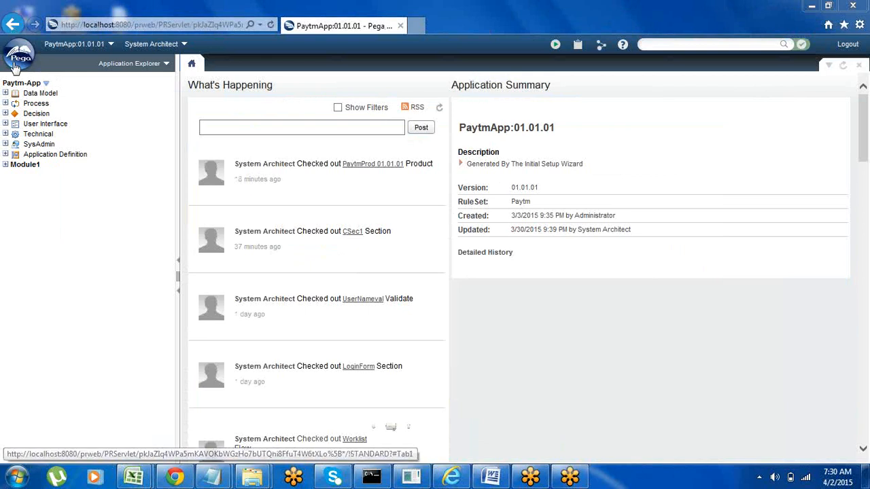
- Open the Export page of the application distribution tools in the new session
{"action": "left_click", "coordinate": [18, 59]}
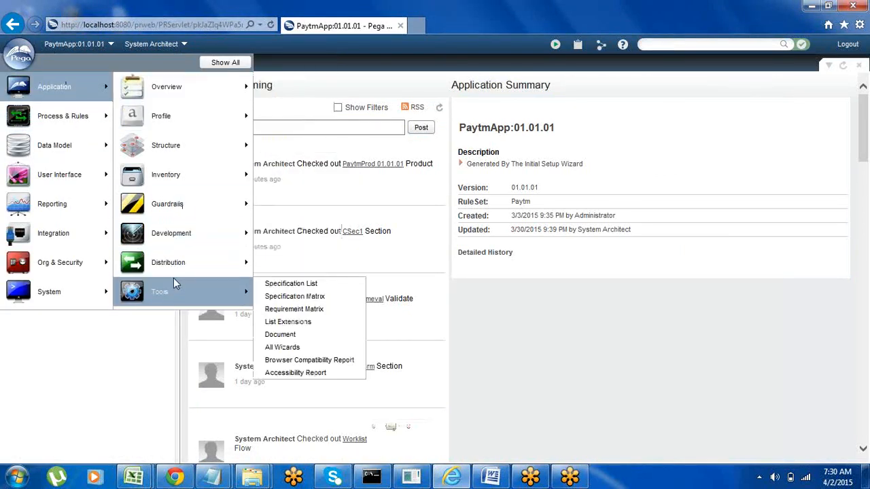
{"action": "mouse_move", "coordinate": [229, 263]}
{"action": "left_click", "coordinate": [285, 268]}
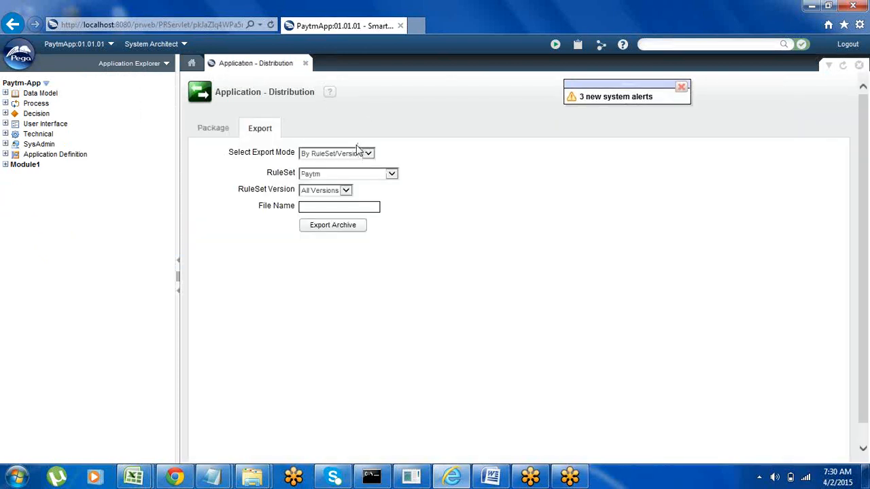
- Set the export mode to By Product, choose PaytmProd as the product, and place the cursor in the empty file name field
{"action": "left_click", "coordinate": [364, 155]}
{"action": "left_click", "coordinate": [333, 164]}
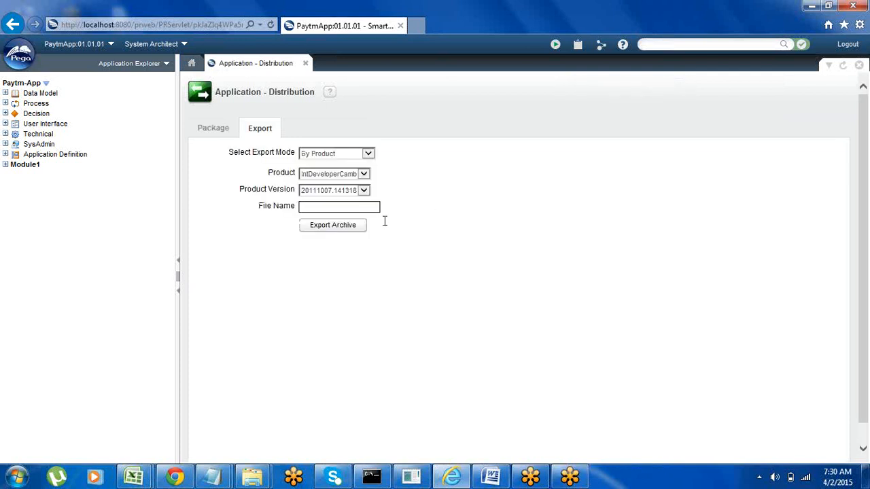
{"action": "left_click", "coordinate": [364, 174]}
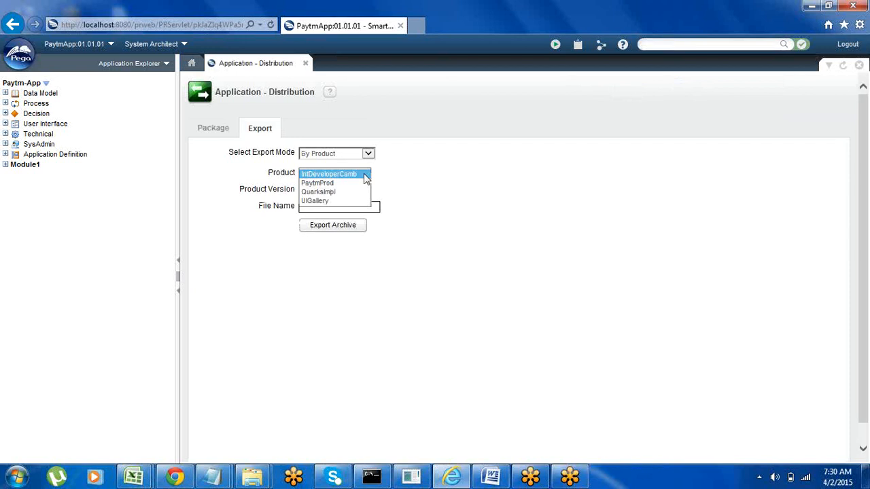
{"action": "left_click", "coordinate": [318, 184]}
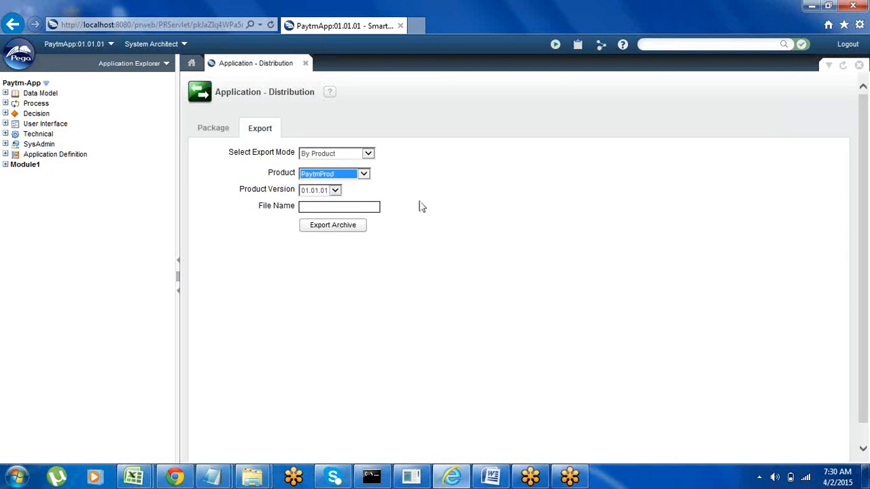
{"action": "left_click", "coordinate": [331, 206]}
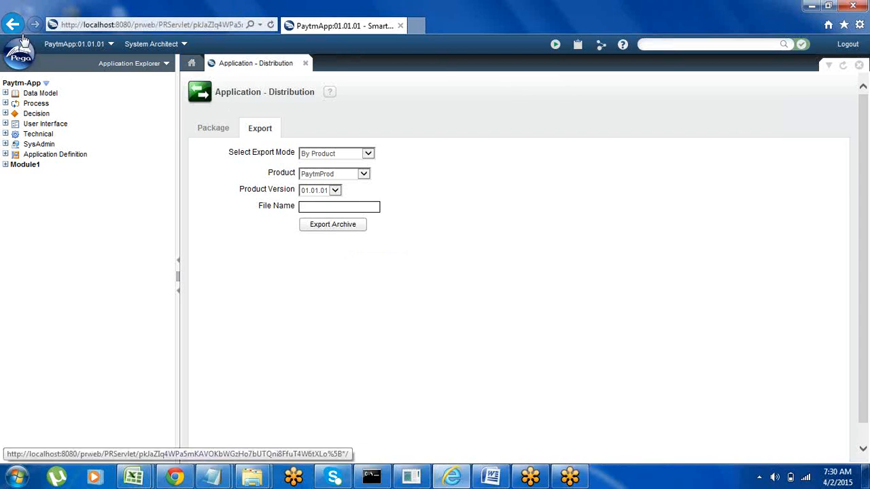
- Open the Import page of the application distribution tools
{"action": "left_click", "coordinate": [21, 60]}
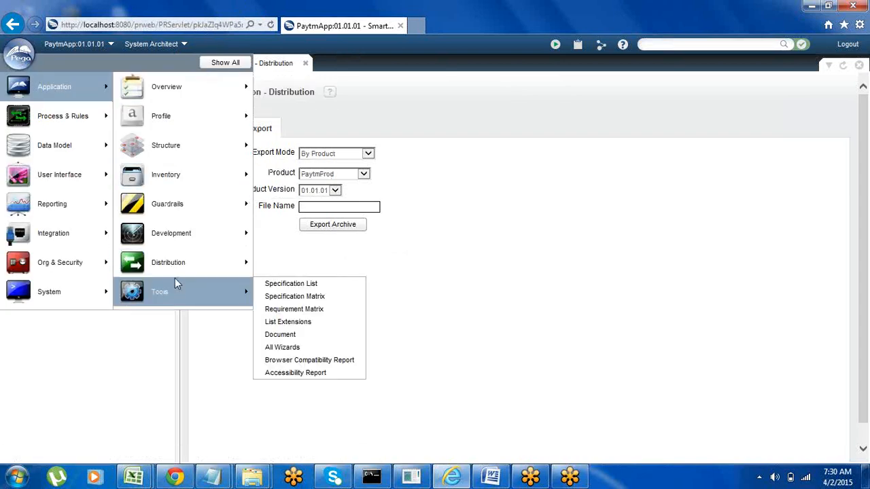
{"action": "mouse_move", "coordinate": [198, 261]}
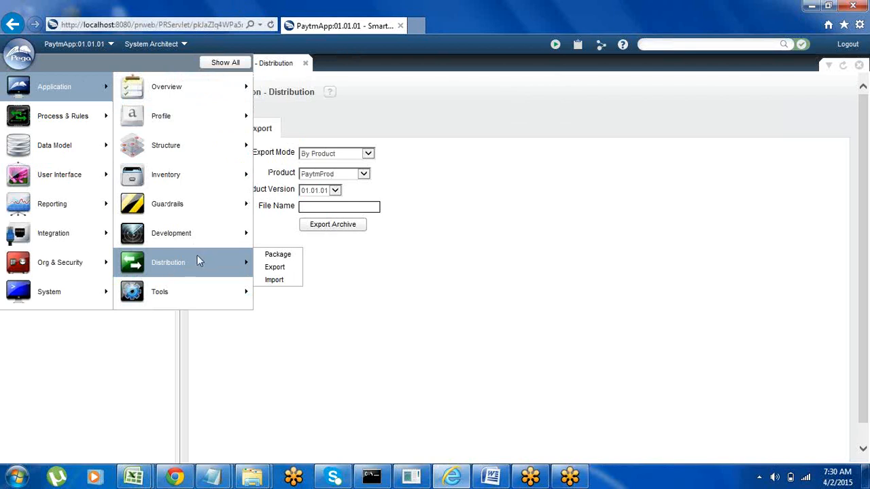
{"action": "left_click", "coordinate": [275, 281]}
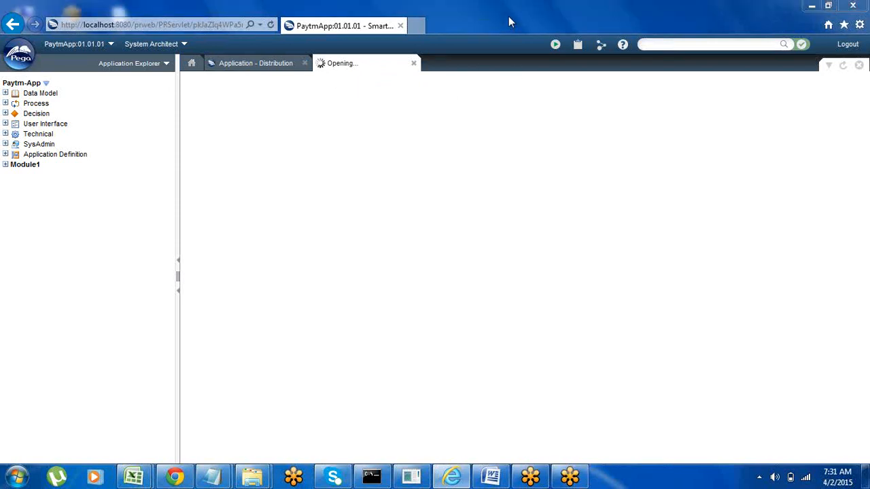
- Switch to the Word notes and add the line "Monday ---" below the Property entry
{"action": "left_click", "coordinate": [490, 477]}
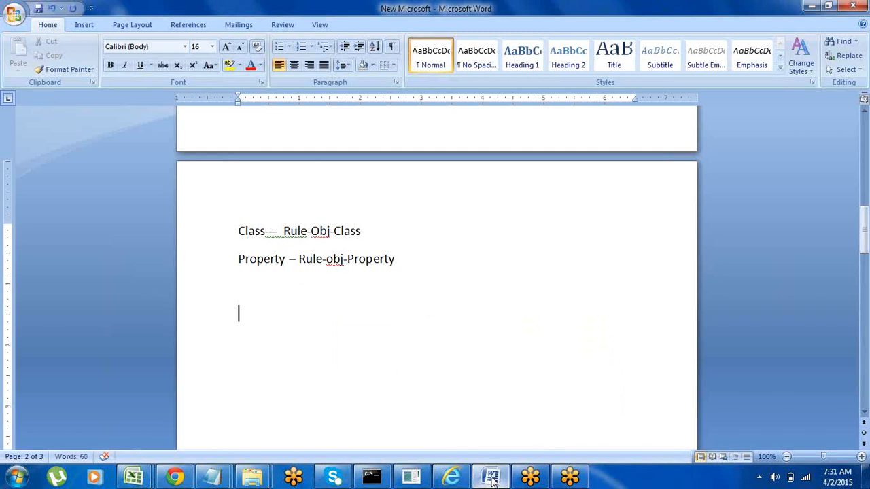
{"action": "left_click", "coordinate": [493, 477]}
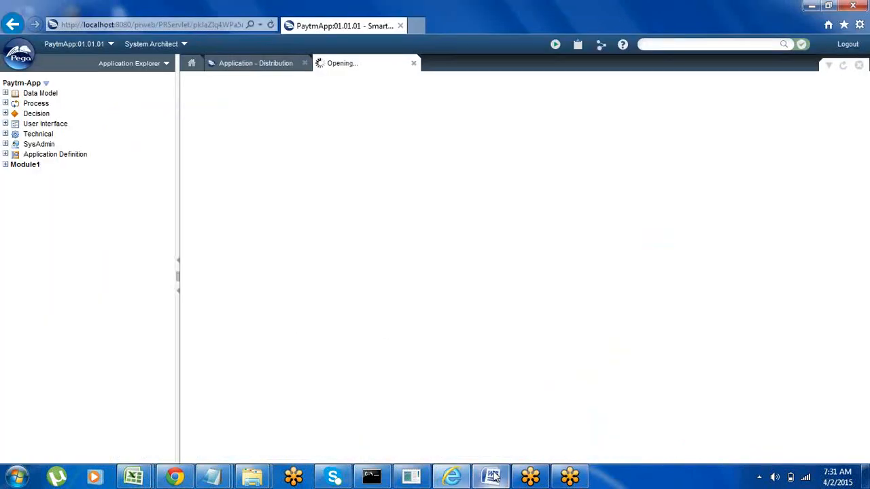
{"action": "left_click", "coordinate": [490, 481]}
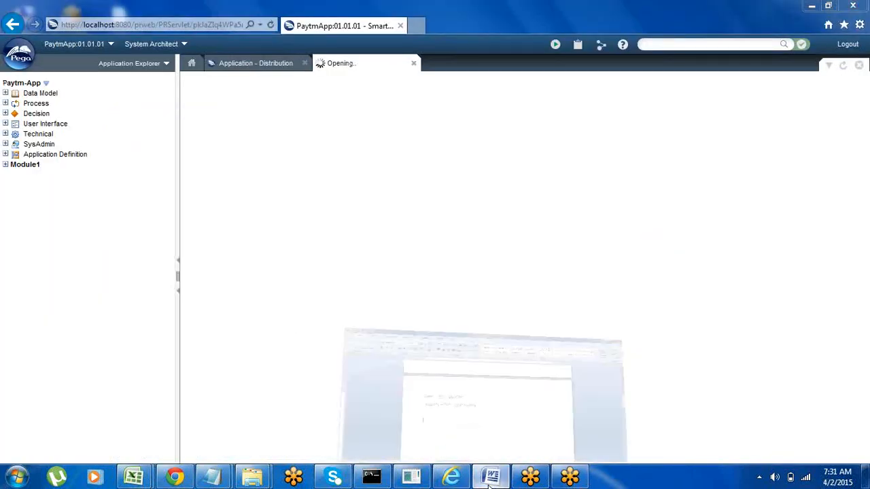
{"action": "key", "text": "Return"}
{"action": "key", "text": "Return"}
{"action": "type", "text": "Monday ---"}
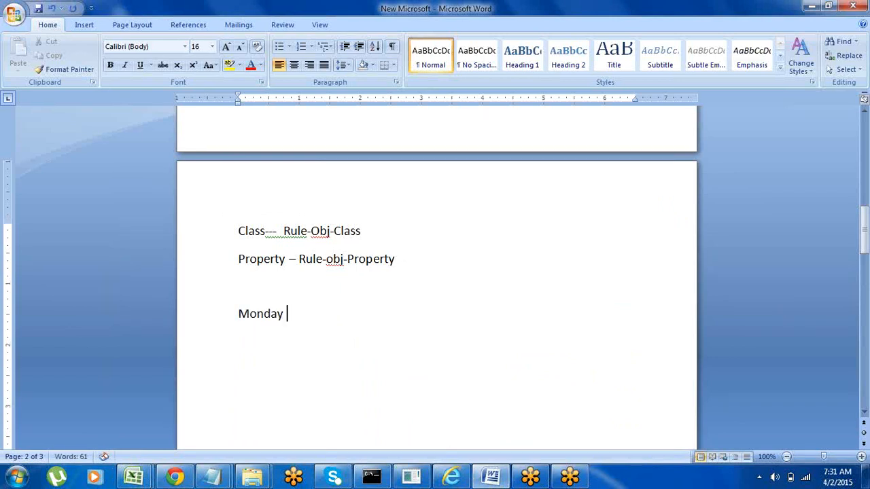